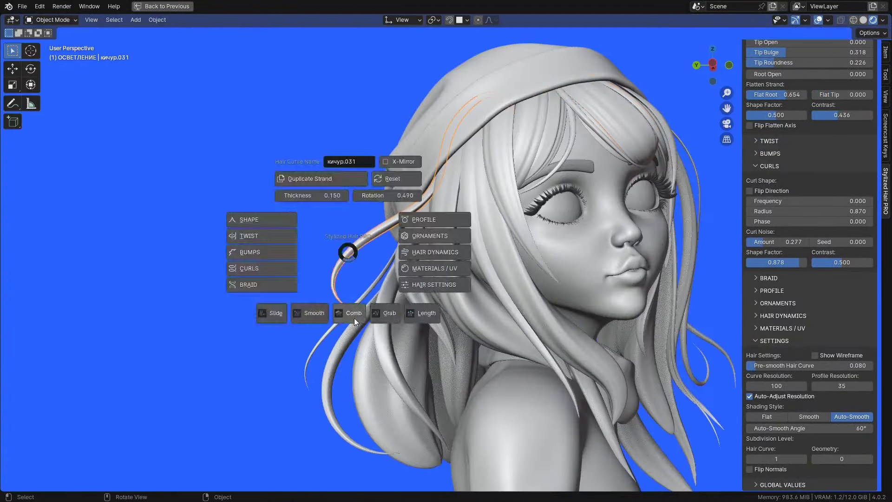
Step: Switch to the Comb brush for the selected thin strand at the back of the head
click(354, 318)
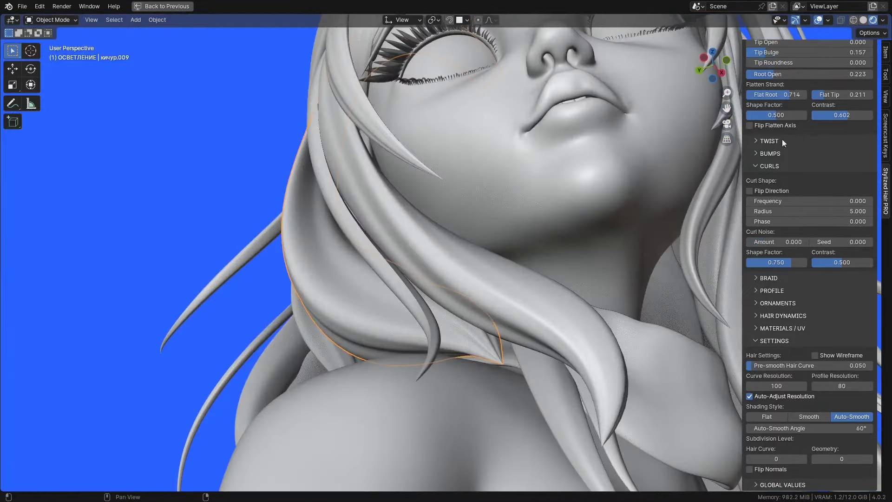
Step: Give the wide strand hanging beside the neck a custom Twist 1 with amount 1.940, position 1.000 and spread 0.770
click(770, 141)
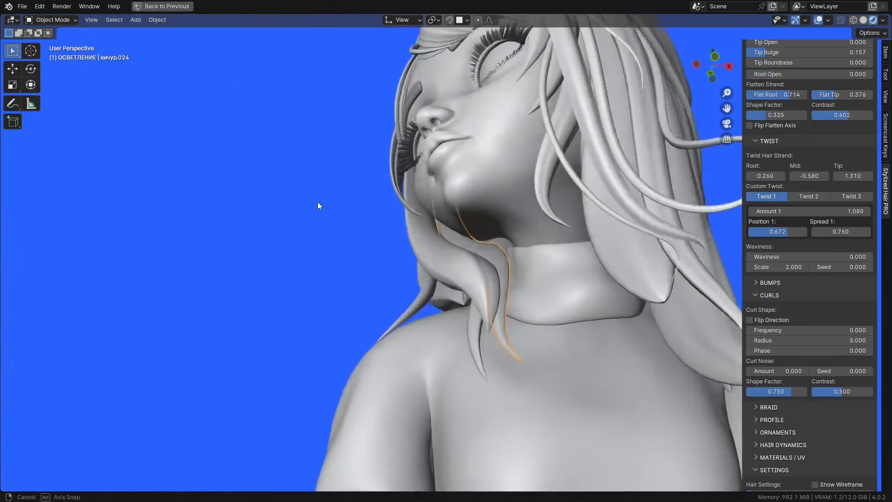
middle_drag(317, 201, 462, 259)
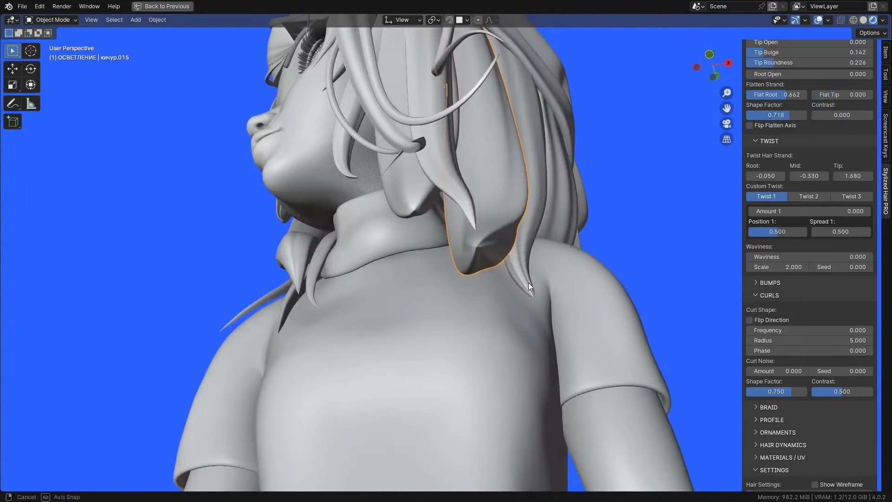
drag(846, 175, 860, 176)
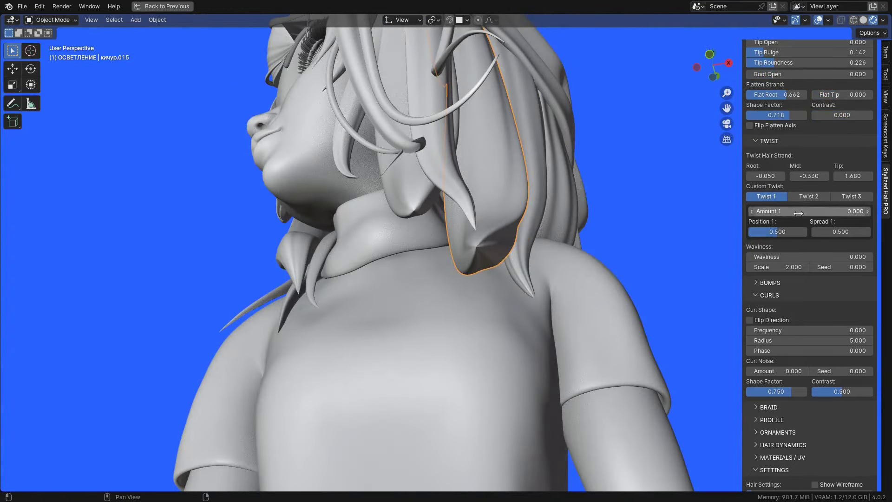
drag(798, 213, 822, 213)
drag(785, 232, 817, 232)
drag(836, 232, 864, 231)
mouse_move(811, 211)
mouse_down()
mouse_move(820, 212)
mouse_move(801, 210)
mouse_up()
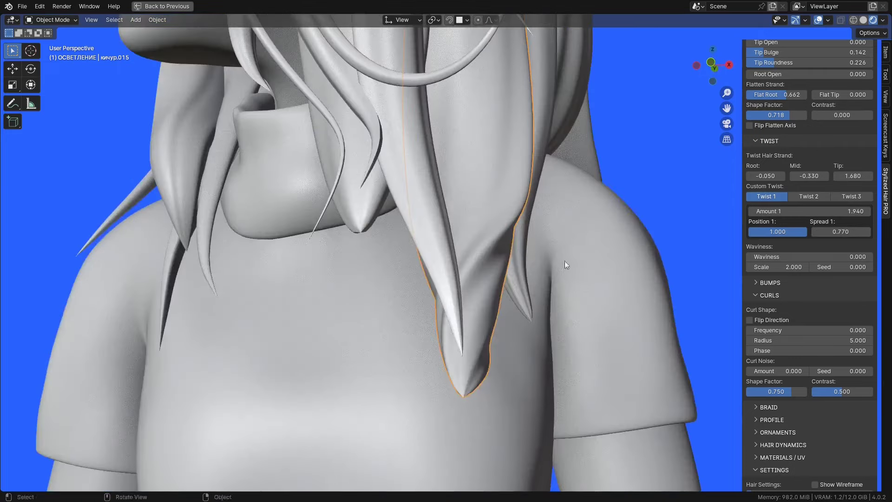
Step: Reverse the same strand's custom twist by setting its amount to -2.210 and its spread to 0.710
drag(840, 232, 790, 211)
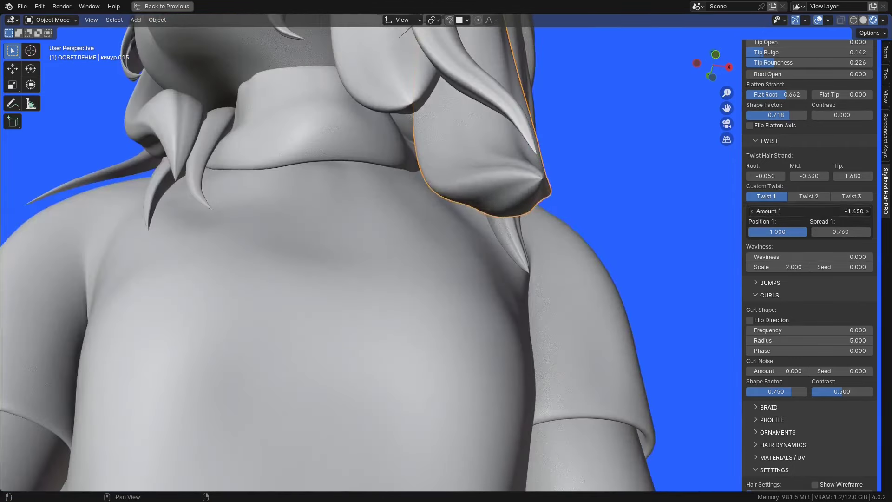
drag(810, 211, 817, 211)
drag(841, 231, 832, 231)
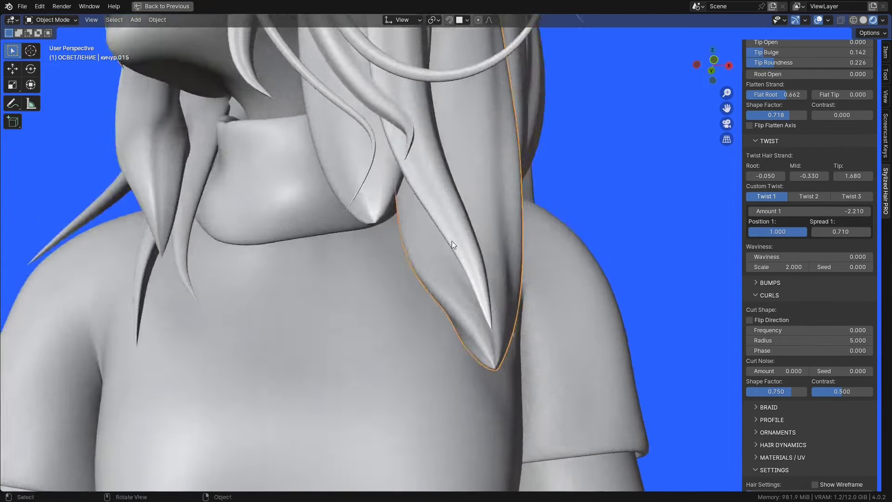
Step: Choose the Comb brush for the long side strand in front of the shoulder and show its lower hair settings
key(ctrl+Tab)
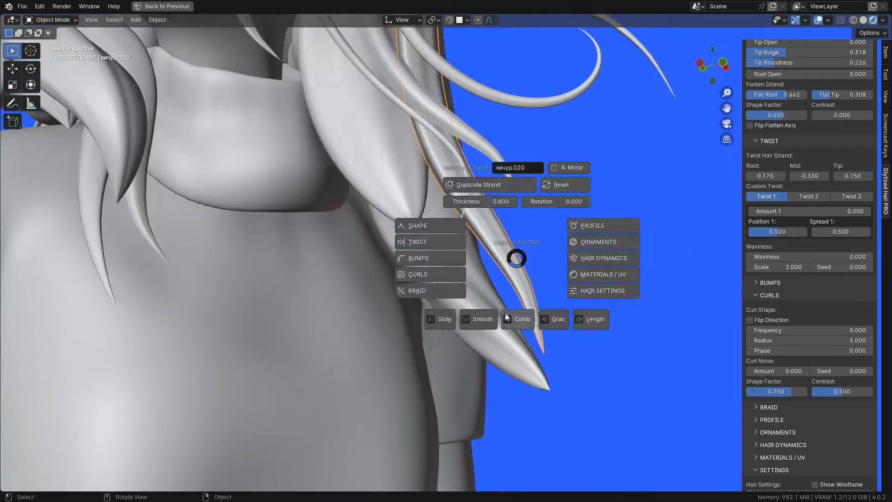
click(526, 319)
scroll(805, 462, down, 7)
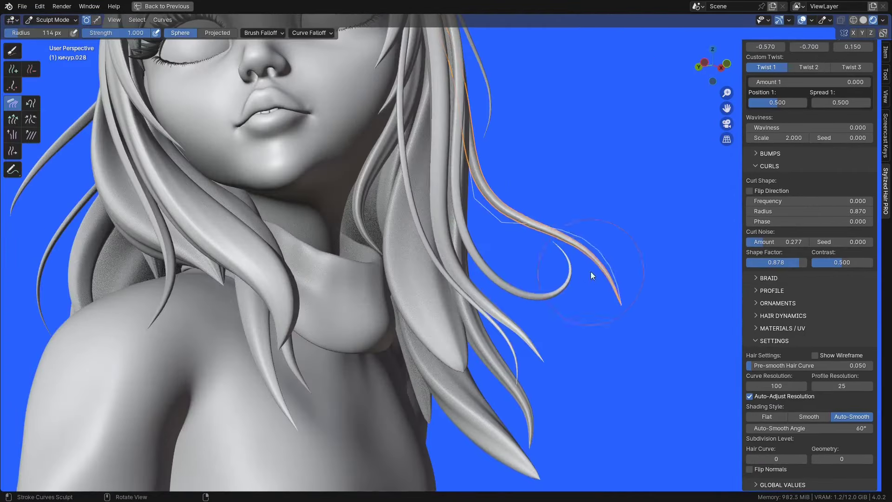
Step: Increase the tip thickness, tip bulge and flat tip in the Shape settings of the thin outward-curving strand
key(ctrl+Tab)
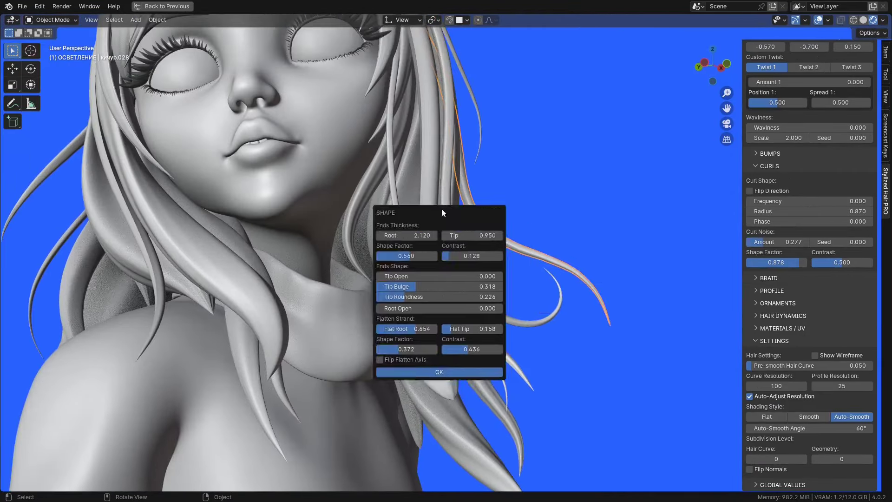
drag(441, 208, 615, 69)
drag(646, 94, 662, 95)
drag(590, 146, 617, 145)
drag(625, 188, 638, 188)
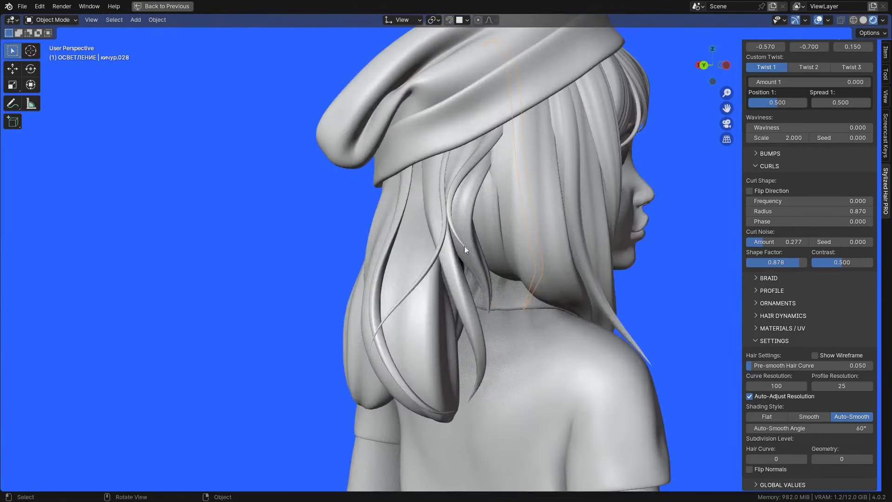
key(ctrl+Tab)
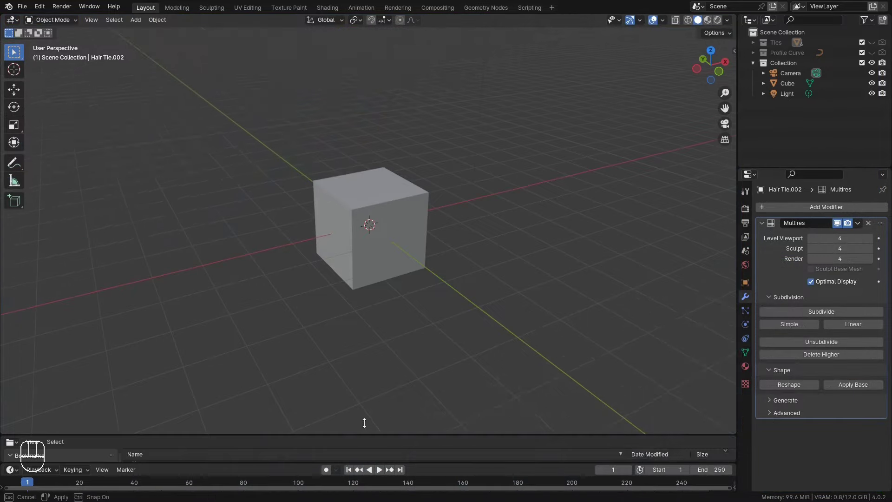
Step: View the add-on archive in the file browser area and check the Blender version on the splash screen
drag(364, 423, 400, 300)
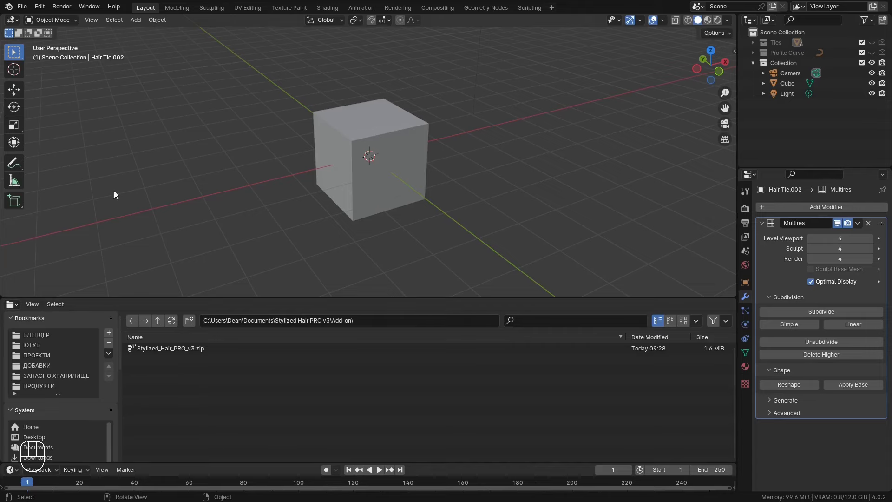
click(8, 6)
click(28, 19)
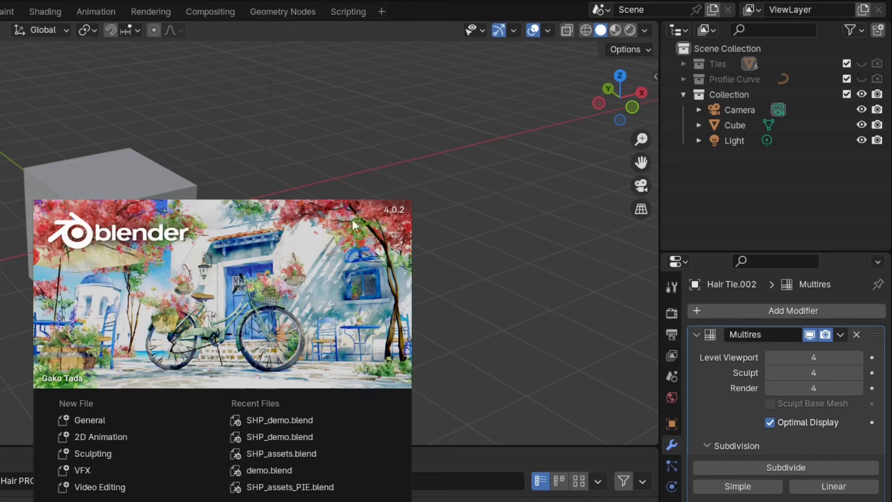
click(465, 275)
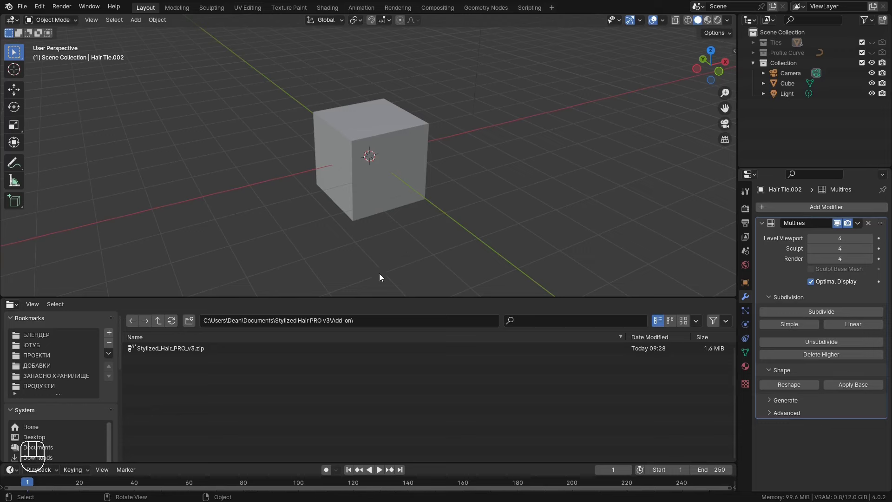
drag(378, 297, 378, 450)
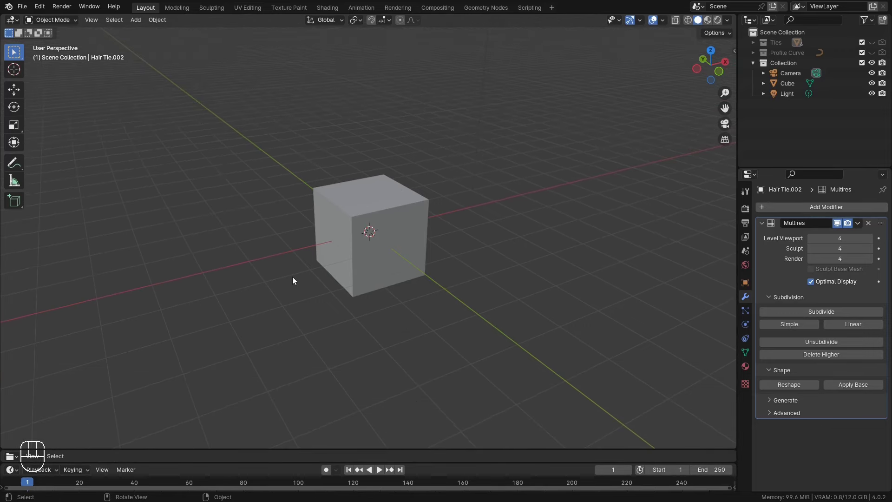
Step: Install the add-on from Stylized_Hair_PRO_v3.zip in the Add-on folder through the Blender preferences
click(40, 7)
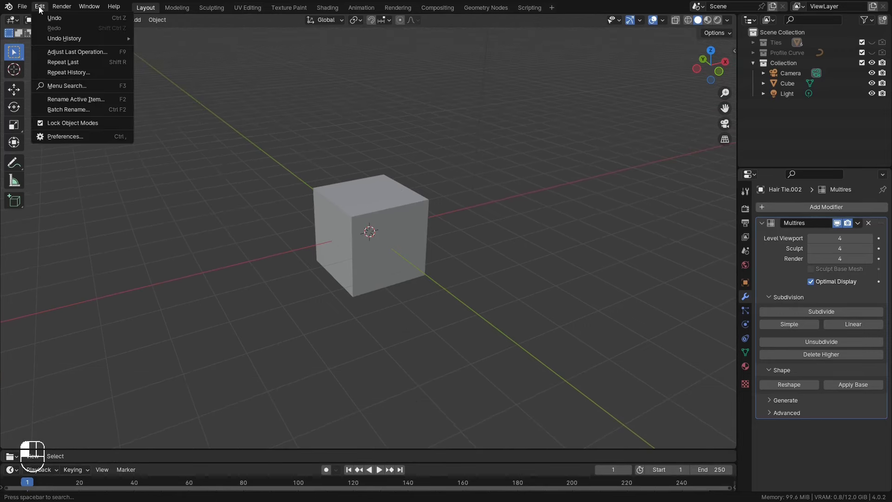
click(63, 136)
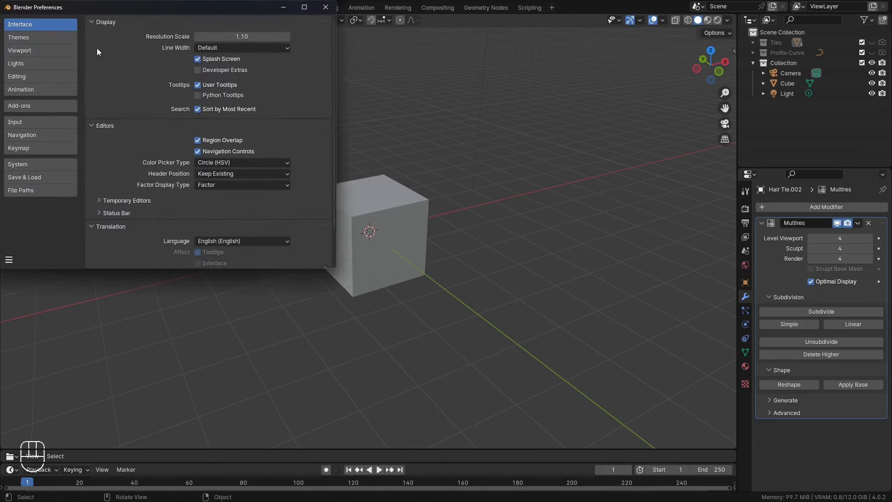
drag(113, 10, 292, 97)
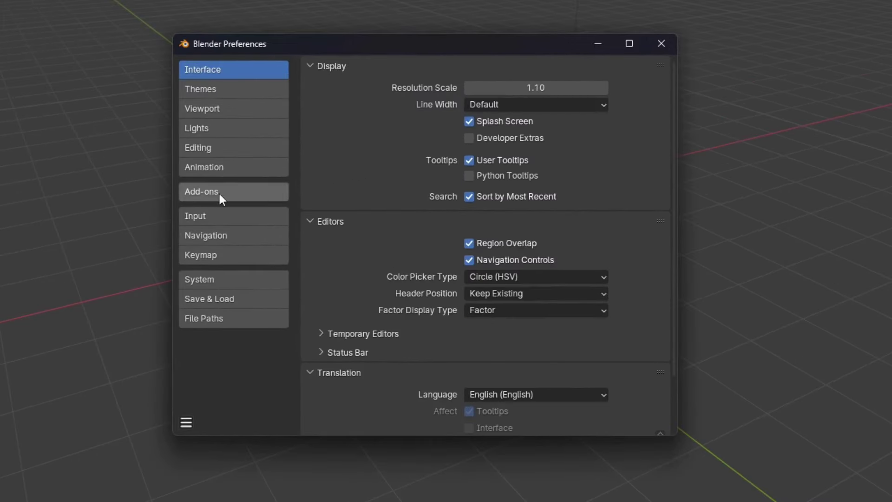
click(220, 197)
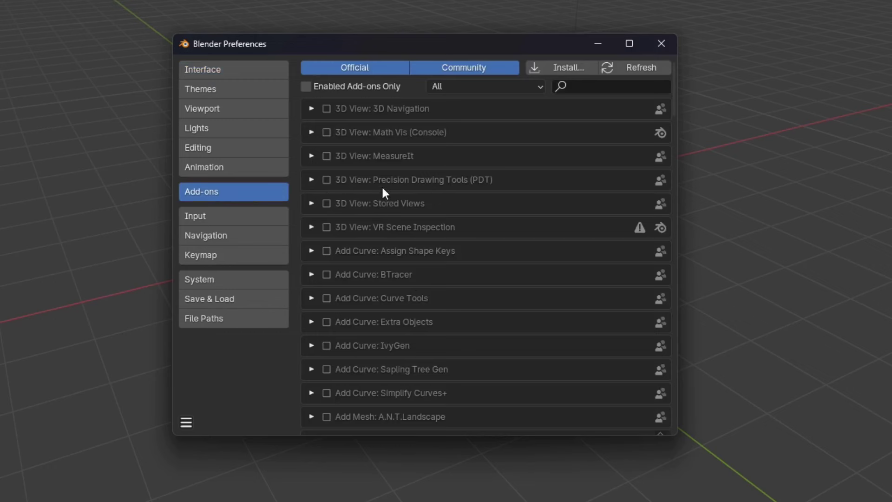
click(559, 67)
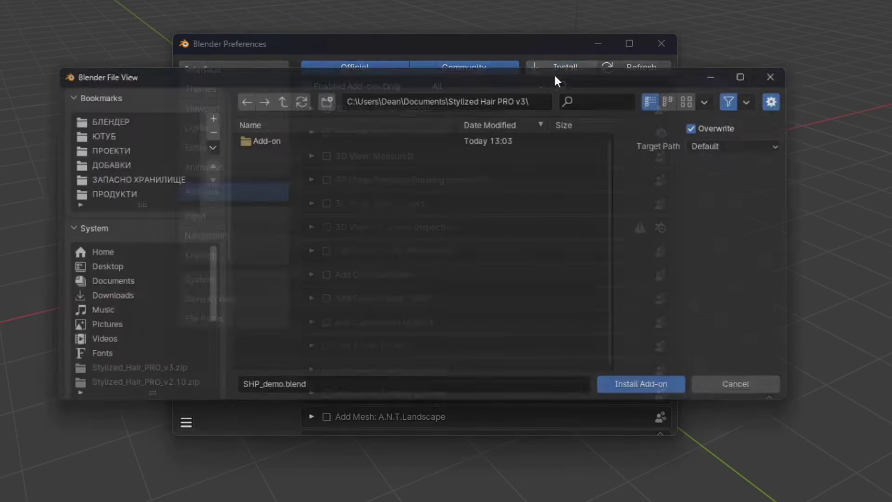
double_click(262, 139)
click(296, 136)
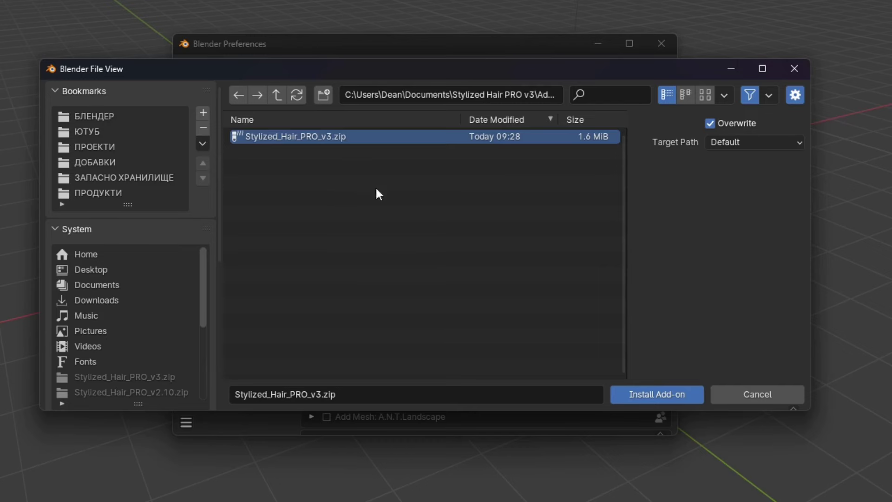
click(661, 393)
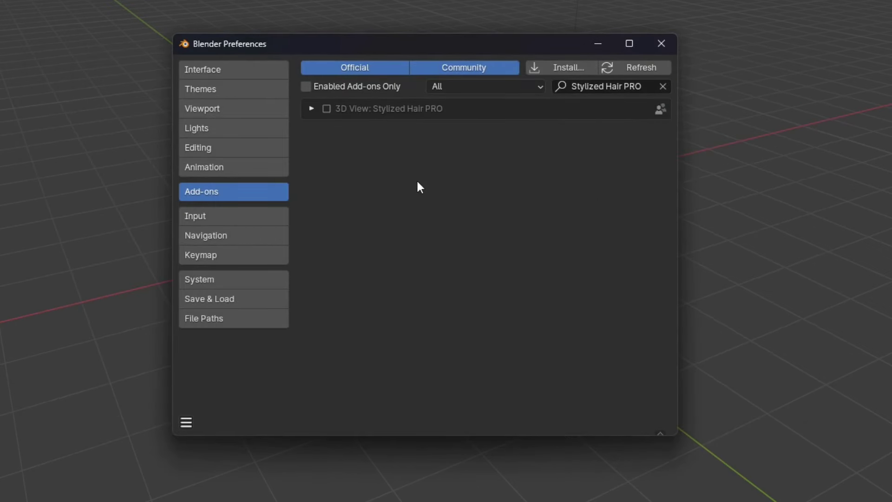
Step: Search the add-ons for "styli", enable Stylized Hair PRO, expand its details and close the preferences
click(663, 87)
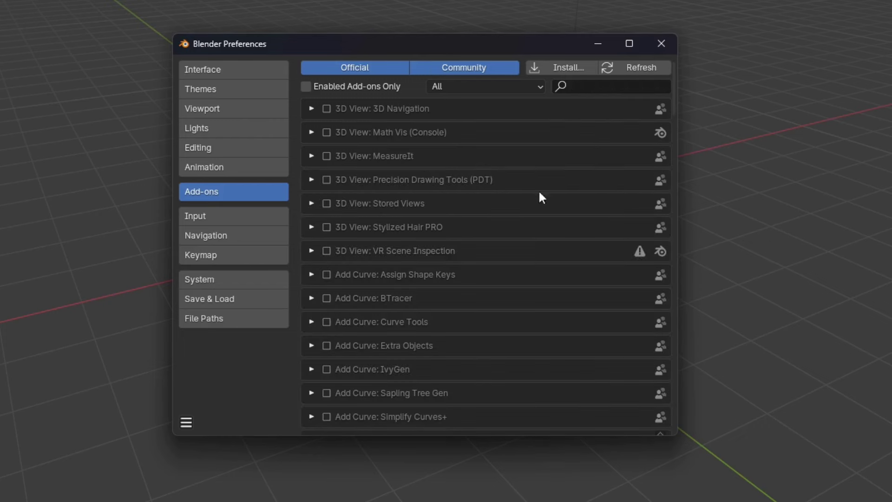
text(styli)
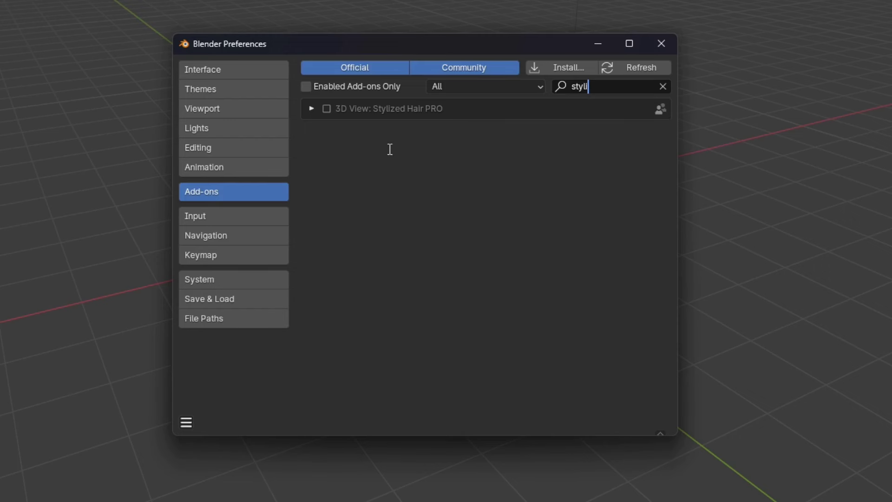
click(327, 109)
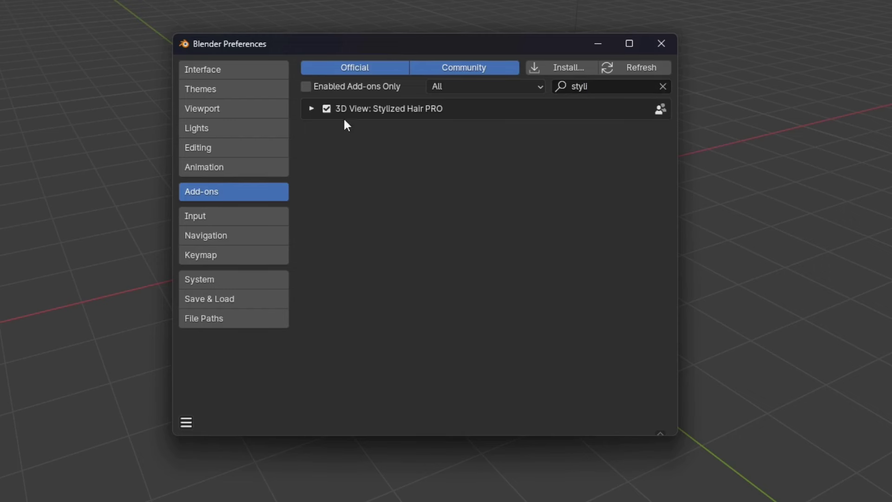
click(312, 110)
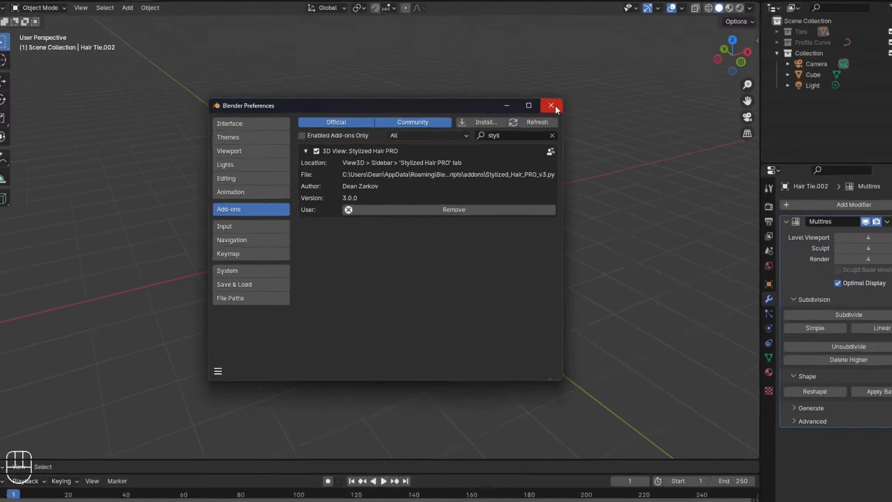
click(667, 43)
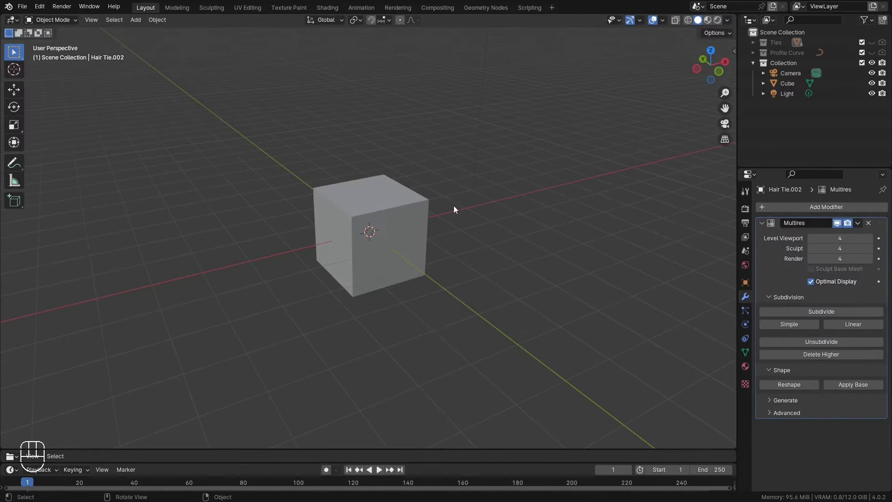
Step: Delete the default cube from the scene
click(393, 272)
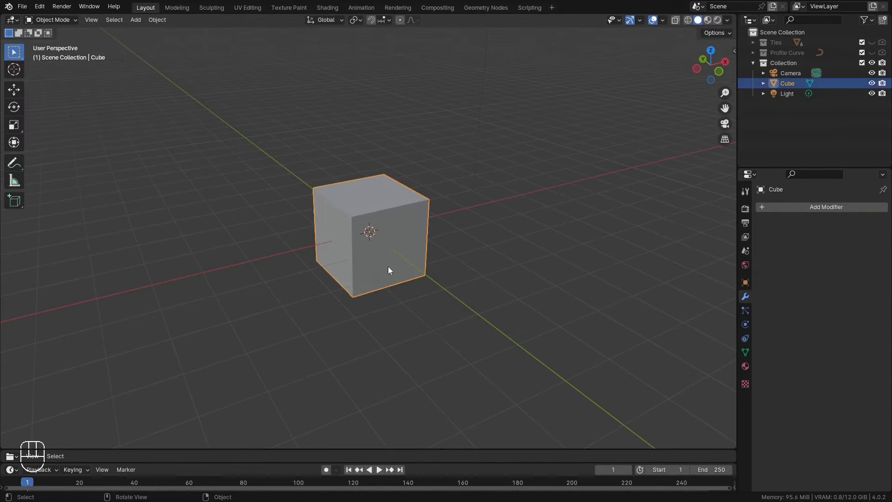
key(x)
click(454, 292)
Step: Add a Monkey mesh at the scene's centre
middle_drag(451, 301, 408, 284)
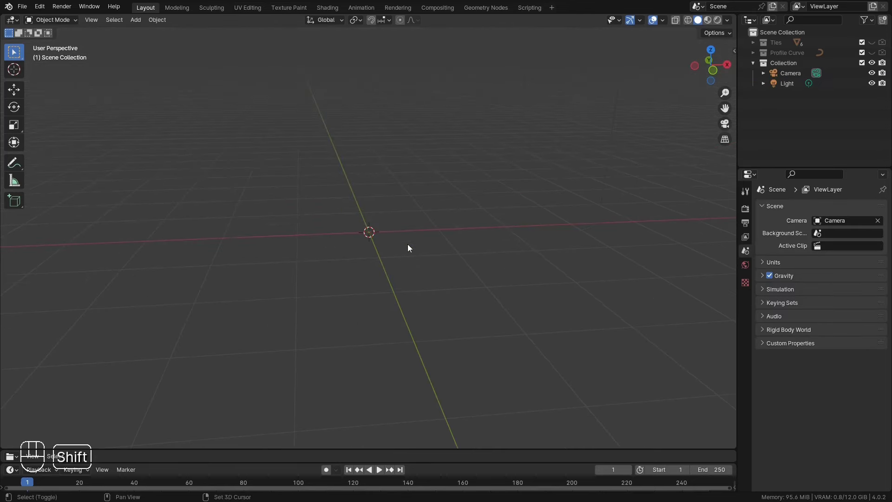
key(shift+a)
mouse_move(399, 257)
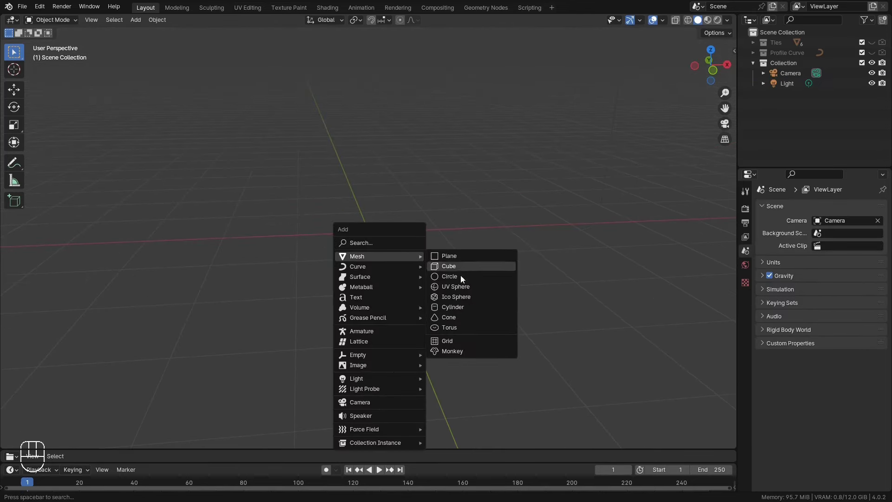
click(459, 351)
middle_drag(471, 309, 436, 273)
scroll(429, 292, up, 2)
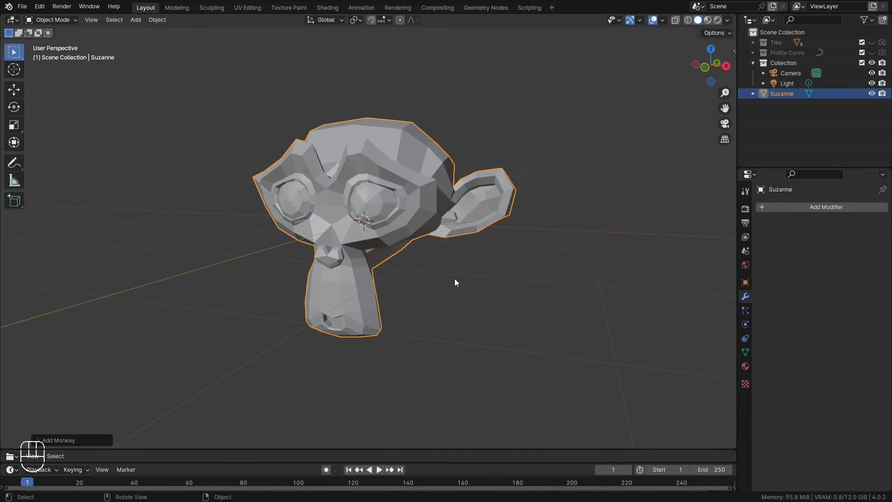
Step: Add a level 1 Subdivision modifier to the monkey head, apply it and shade the mesh smooth
key(ctrl+1)
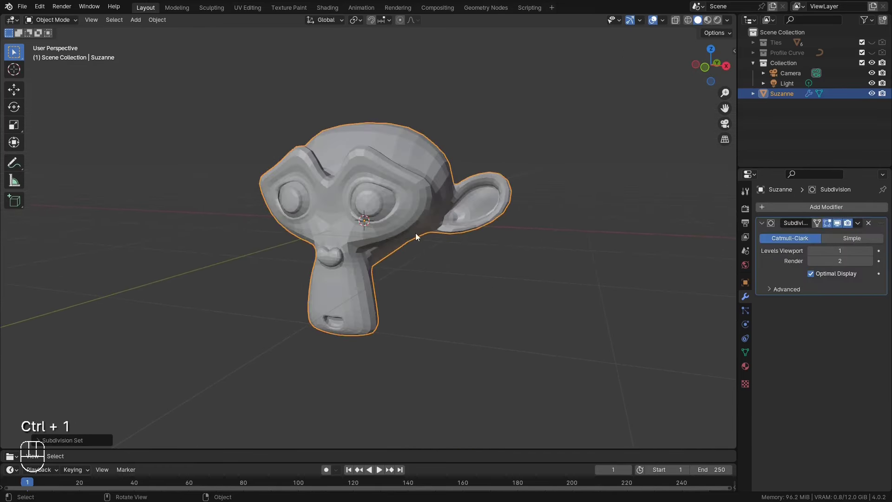
key(ctrl+a)
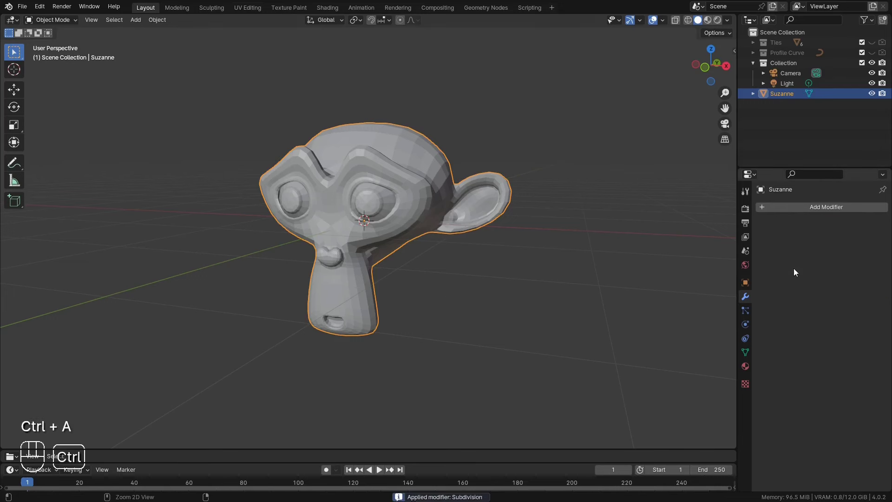
middle_drag(504, 281, 496, 279)
right_click(400, 187)
click(370, 186)
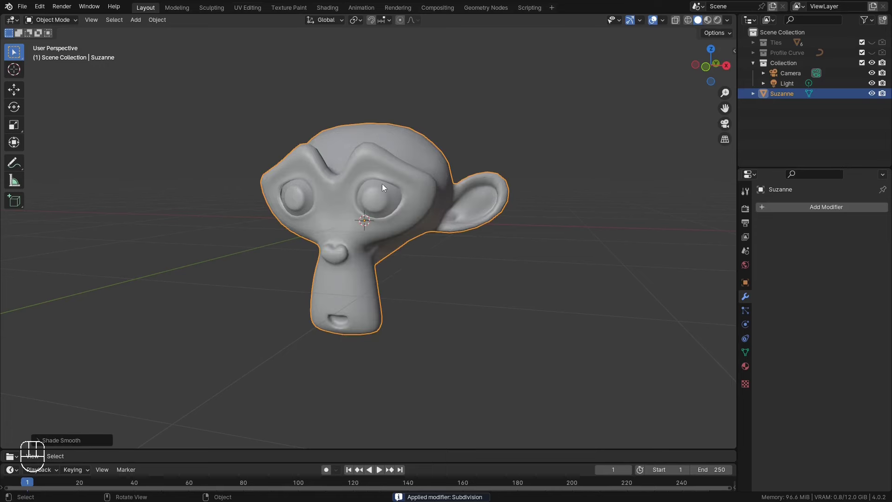
Step: Change the solid viewport shading to a brighter white look with cavity shading that accentuates the monkey head's creases
mouse_move(485, 273)
middle_down()
mouse_move(531, 272)
mouse_move(478, 272)
middle_up()
click(727, 20)
click(722, 94)
click(694, 130)
key(q)
click(467, 303)
scroll(447, 311, up, 2)
mouse_move(429, 305)
middle_down()
mouse_move(446, 310)
mouse_move(437, 316)
middle_up()
click(729, 20)
click(764, 271)
click(765, 305)
click(532, 311)
middle_drag(530, 312, 513, 305)
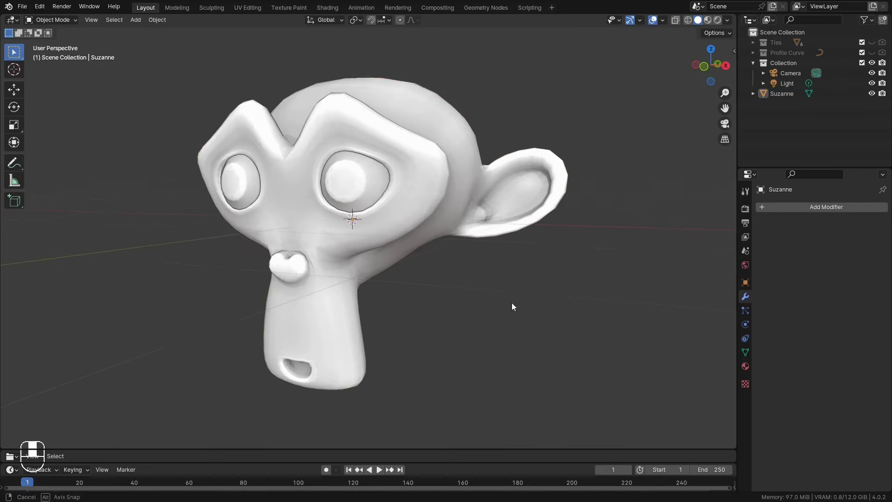
Step: Edit the monkey mesh in face selection mode and circle-select faces across the top of its head
scroll(508, 260, down, 1)
mouse_move(383, 255)
middle_down()
mouse_move(396, 263)
mouse_move(378, 268)
middle_up()
middle_drag(527, 265, 481, 253)
shift+middle_drag(481, 253, 398, 173)
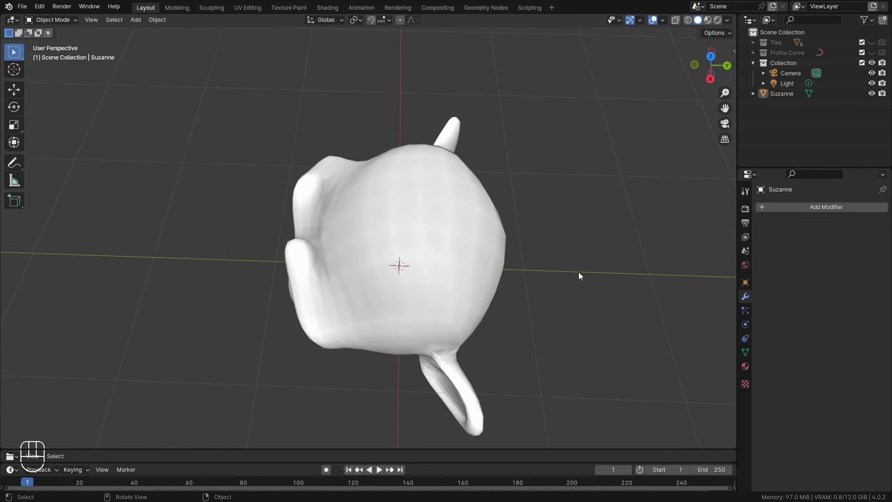
key(Tab)
click(554, 219)
middle_drag(530, 216, 529, 211)
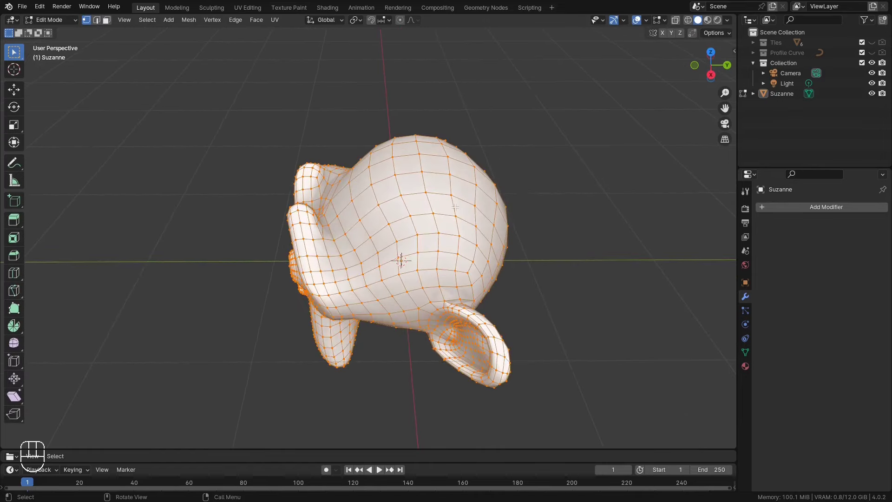
key(3)
click(451, 208)
middle_drag(446, 208, 412, 199)
key(c)
drag(367, 185, 410, 226)
right_click(411, 227)
Step: Extend the face selection over the whole scalp on both sides, using X-ray in the side view to reach hidden faces
key(KP_3)
key(alt+z)
key(c)
mouse_move(348, 147)
mouse_down()
mouse_move(391, 204)
mouse_move(376, 148)
mouse_move(481, 186)
mouse_move(479, 253)
mouse_move(477, 209)
mouse_up()
right_click(494, 202)
key(alt+z)
mouse_move(496, 202)
middle_down()
mouse_move(435, 232)
mouse_move(421, 225)
middle_up()
key(c)
right_click(382, 260)
mouse_move(382, 255)
middle_down()
mouse_move(339, 212)
mouse_move(367, 218)
mouse_move(539, 196)
middle_up()
key(c)
Step: Duplicate the selected scalp faces in place and shrink the copy slightly inward with Shrink/Fatten
key(shift+d)
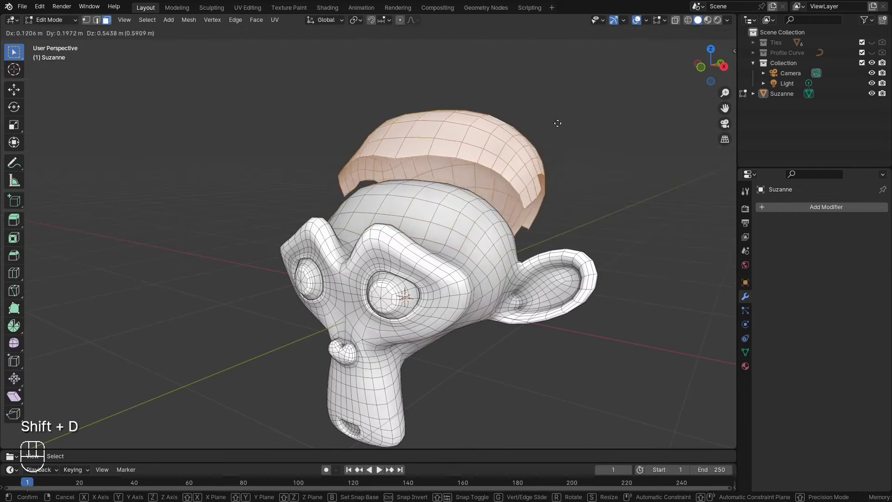
right_click(584, 94)
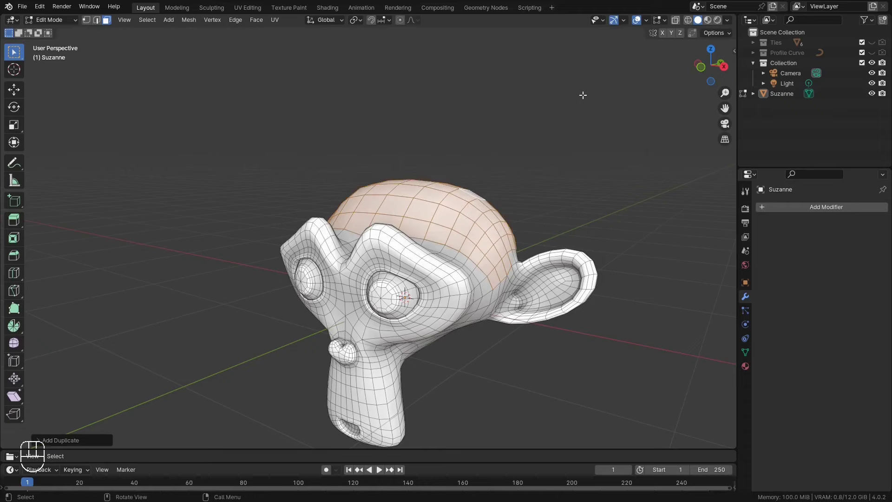
middle_drag(575, 176, 549, 219)
key(alt+z)
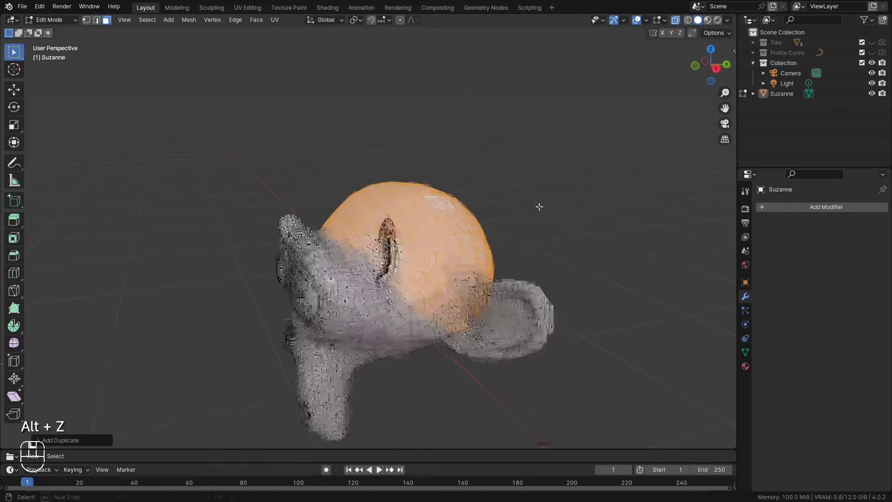
scroll(535, 203, up, 5)
key(alt+s)
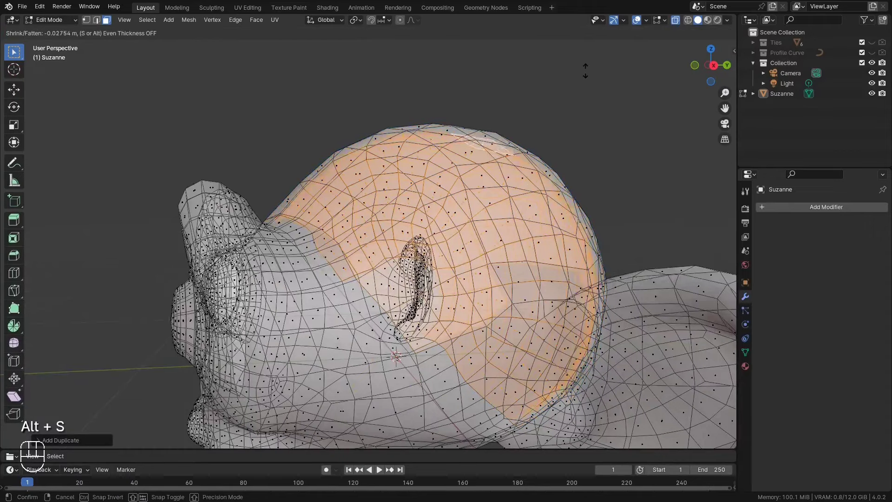
click(588, 72)
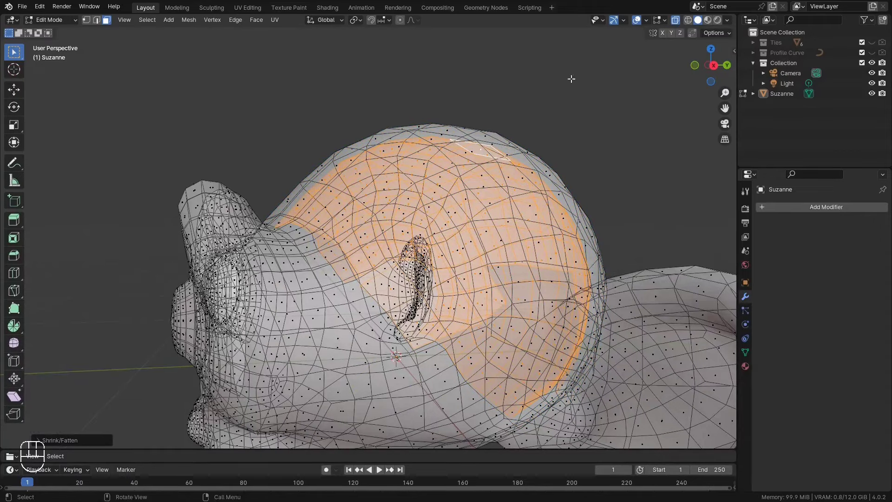
scroll(420, 134, up, 2)
shift+middle_drag(403, 82, 400, 105)
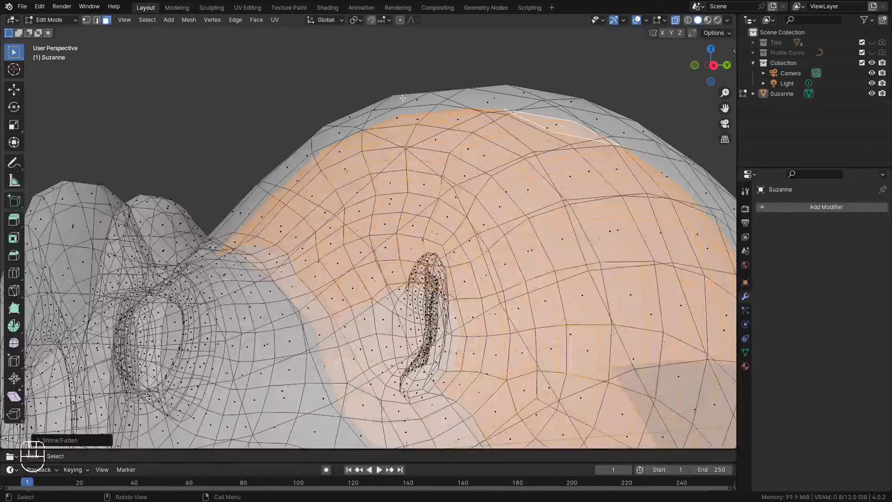
scroll(451, 63, down, 2)
Step: Turn off X-ray, separate the selected scalp faces into their own object and rename it Hair Base Mesh
key(alt+z)
middle_drag(455, 92, 489, 117)
key(p)
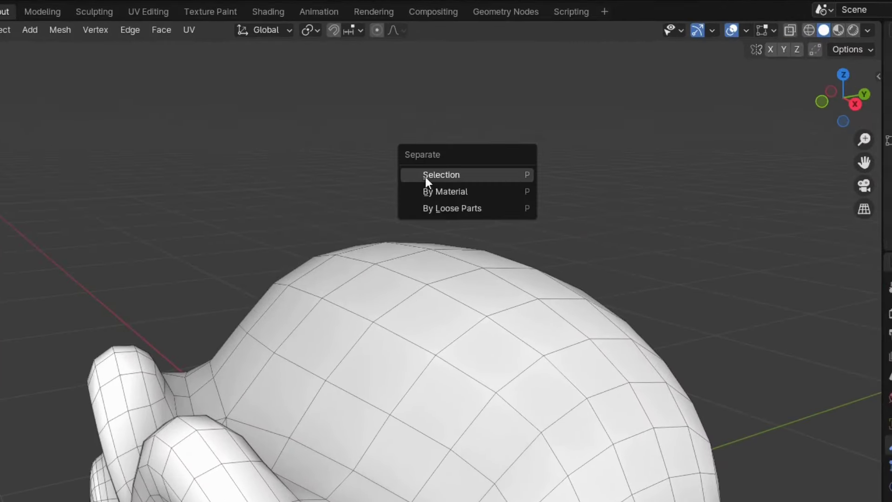
click(440, 175)
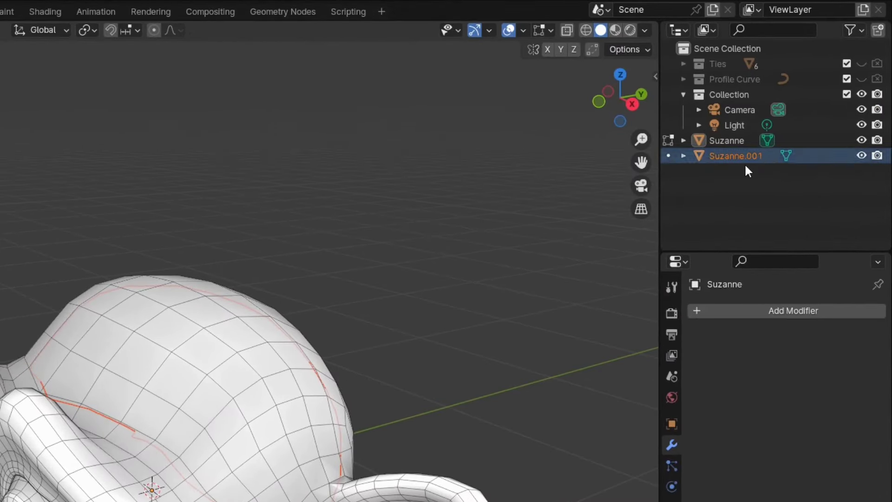
double_click(740, 156)
text(Hair Base Mesh)
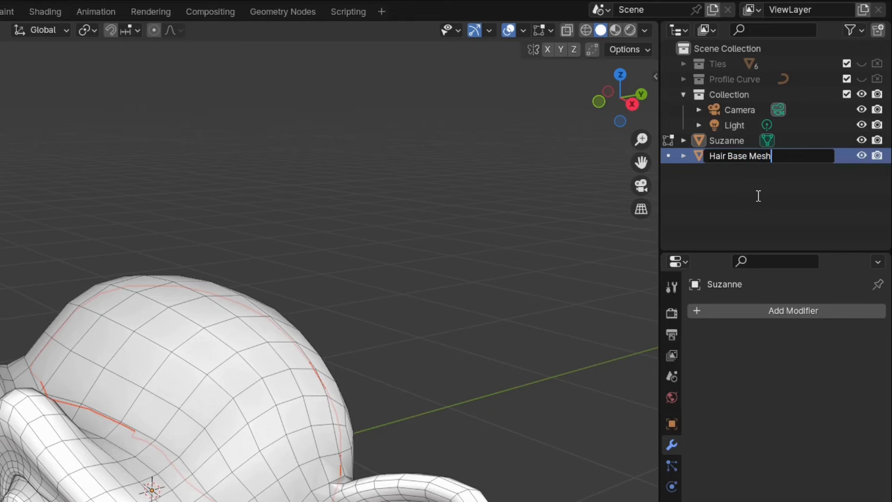
key(Return)
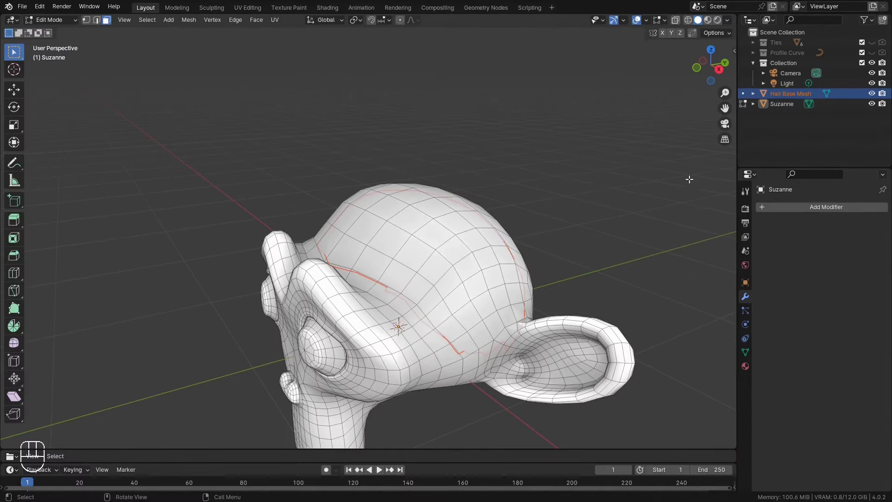
Step: Leave mesh editing with X-ray on and parent Hair Base Mesh to Suzanne using the Object option
key(alt+z)
click(580, 182)
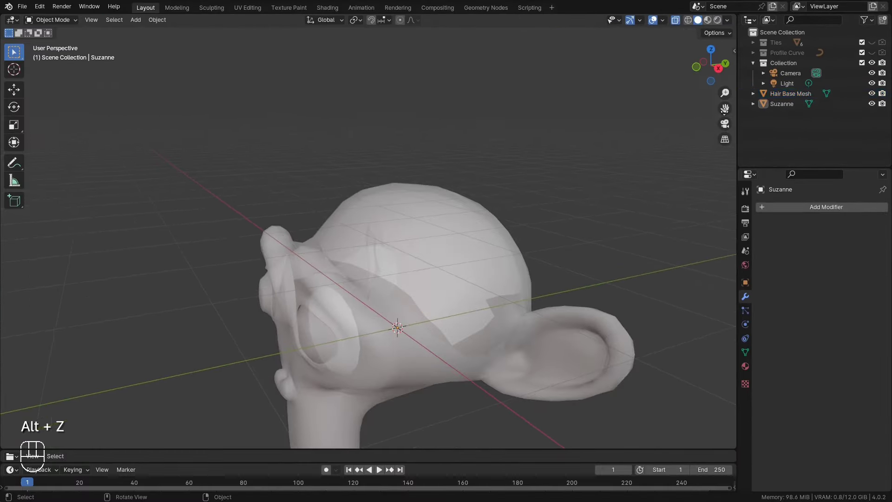
click(778, 94)
shift+click(600, 323)
middle_drag(598, 254, 595, 233)
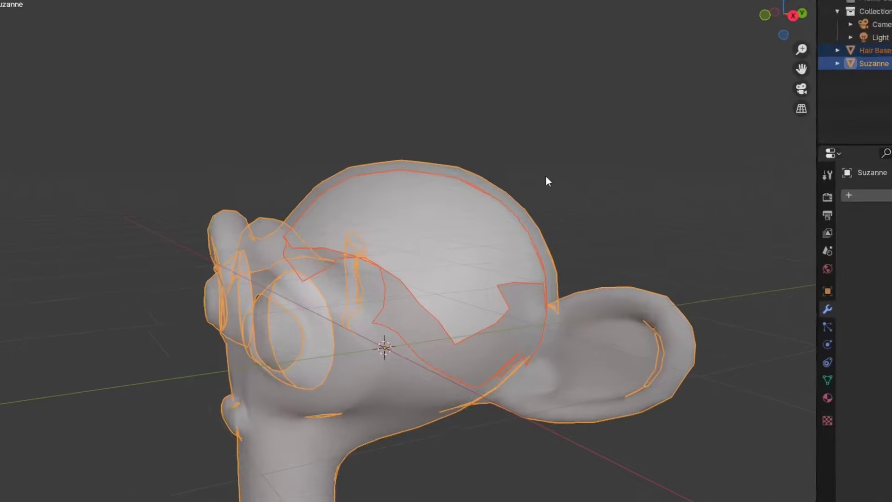
key(ctrl+p)
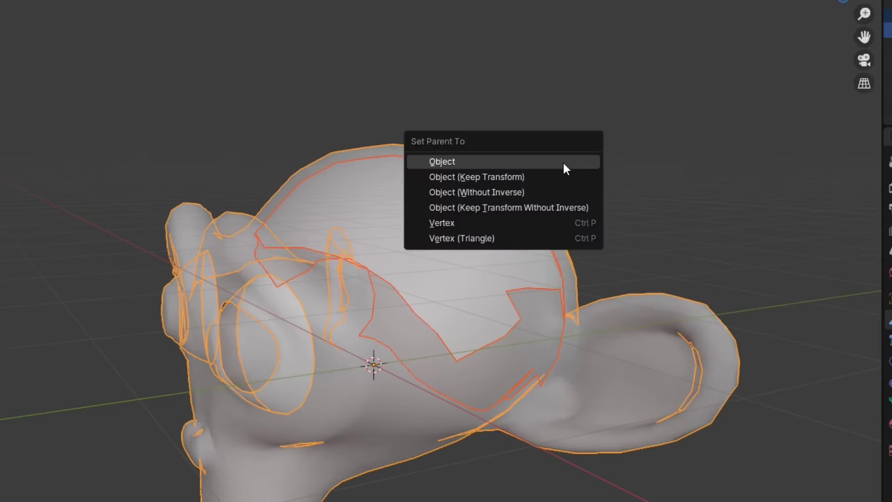
click(446, 161)
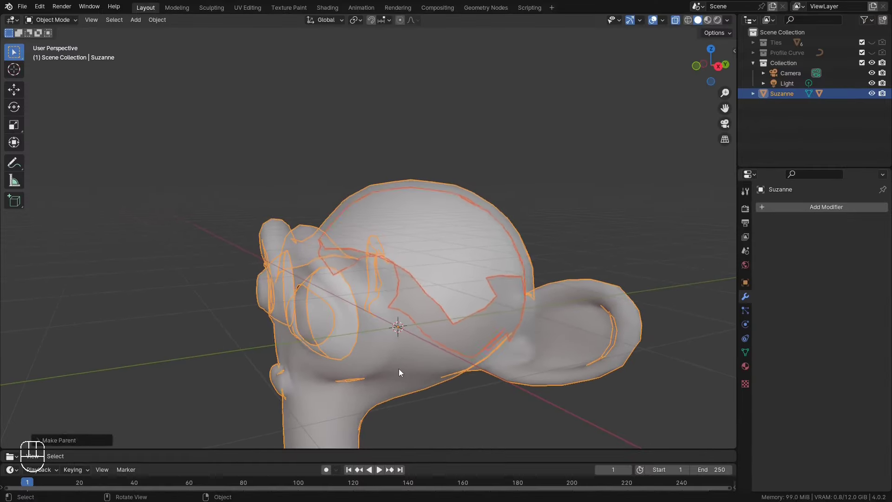
Step: Try moving the monkey head to test that Hair Base Mesh follows its parent
key(g)
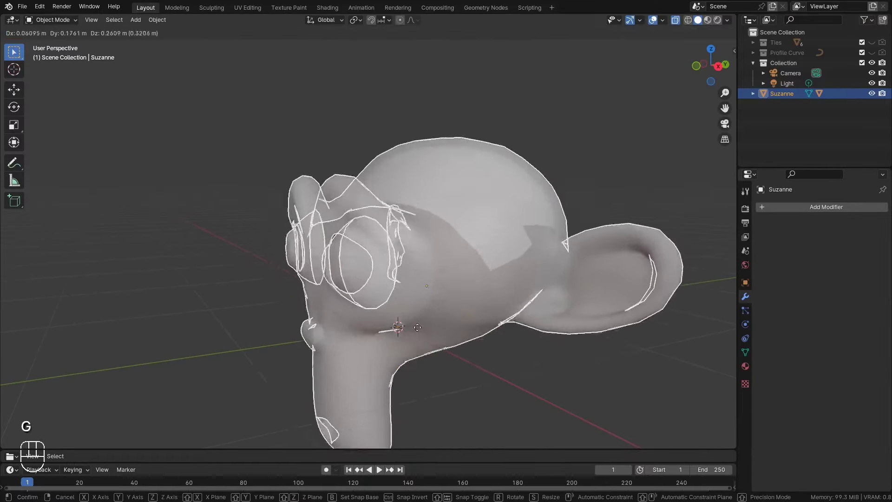
click(395, 331)
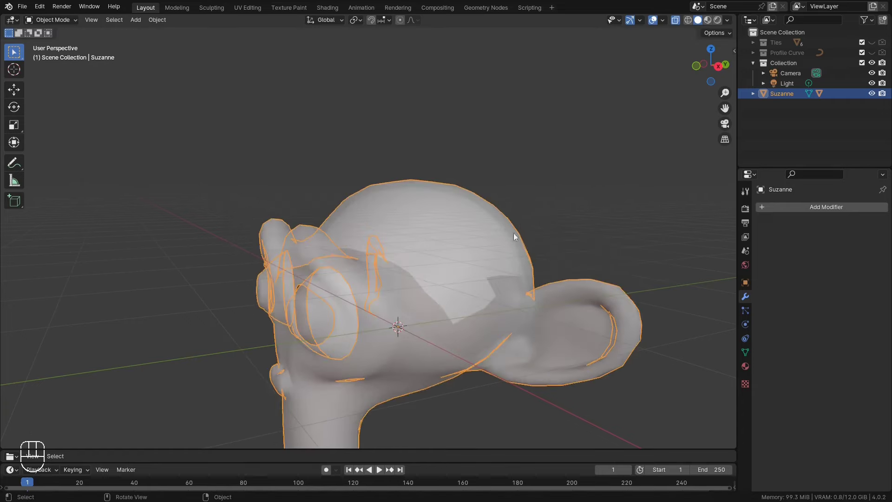
middle_drag(395, 331, 583, 167)
Step: Turn off X-ray and bring up the Stylized Hair PRO tools beside the viewport, with more width for them
key(alt+z)
scroll(566, 200, down, 2)
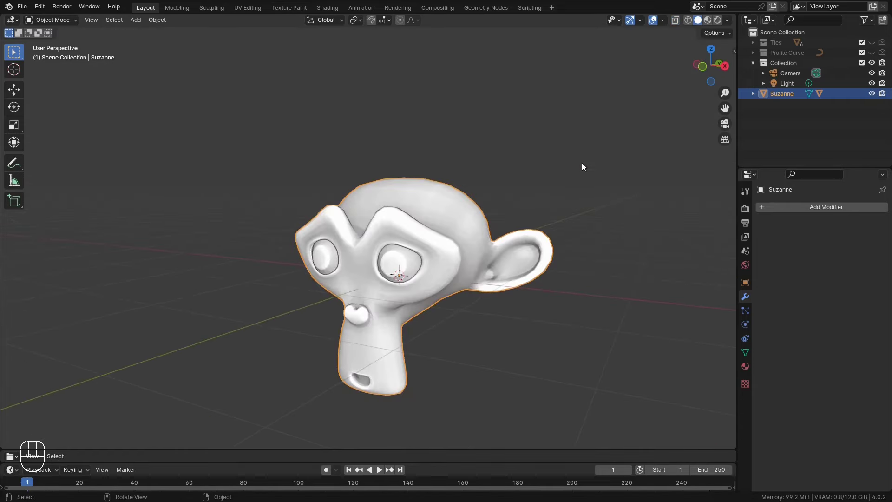
middle_drag(506, 150, 484, 145)
key(n)
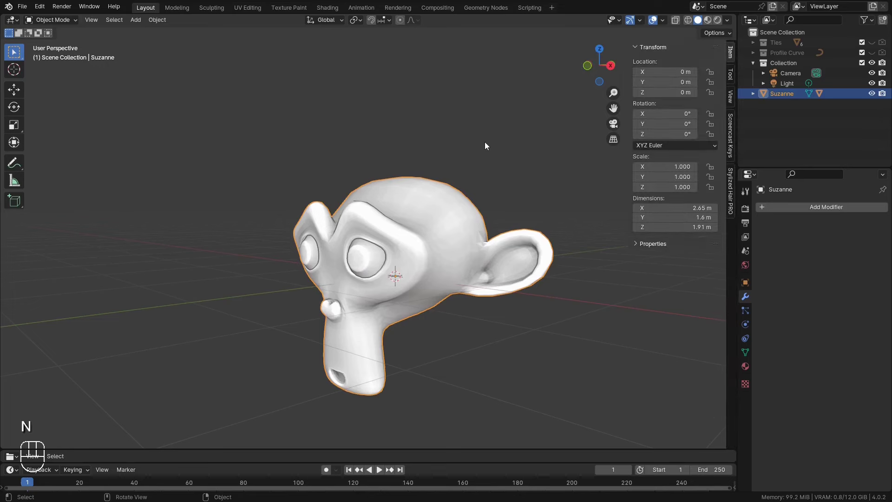
drag(630, 200, 605, 200)
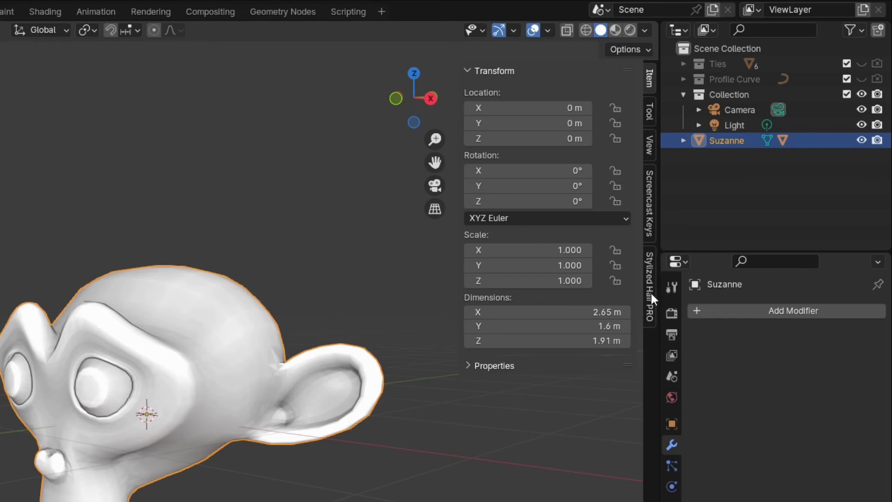
click(651, 295)
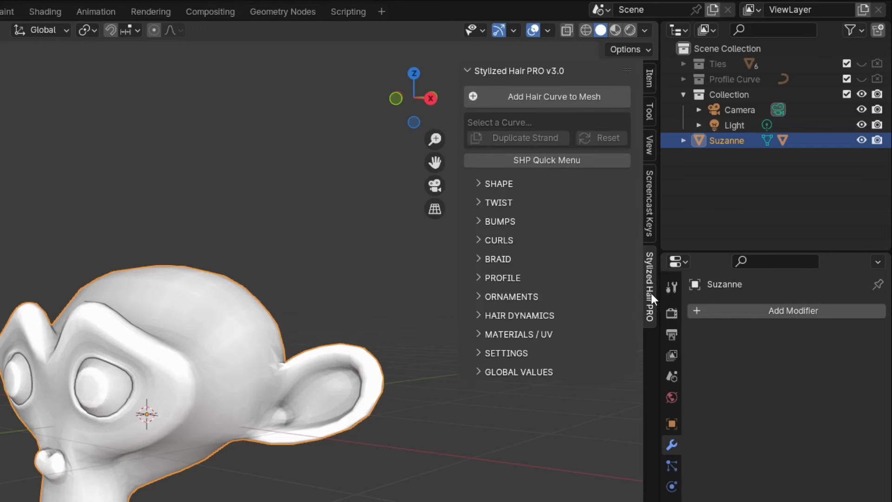
Step: Select Hair Base Mesh under Suzanne, turn on X-ray and add a Stylized Hair PRO hair curve to it
click(683, 140)
click(764, 171)
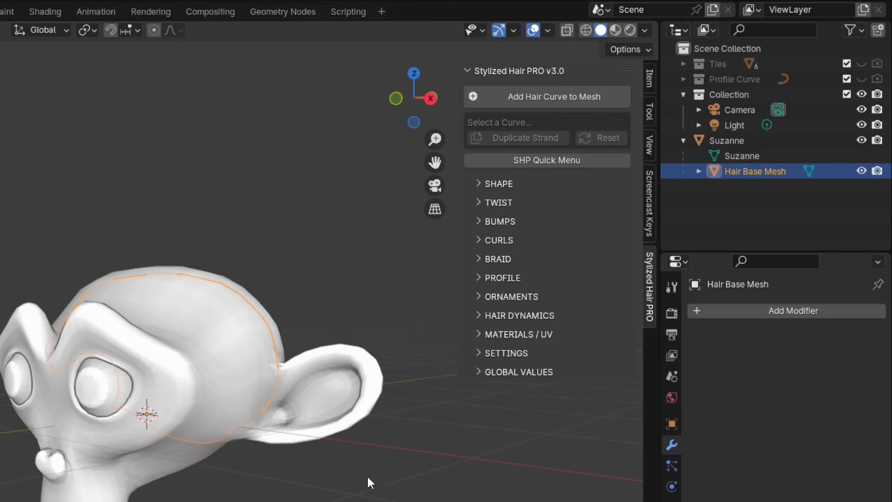
middle_drag(366, 475, 359, 499)
scroll(331, 455, up, 2)
shift+middle_drag(334, 318, 219, 358)
key(alt+z)
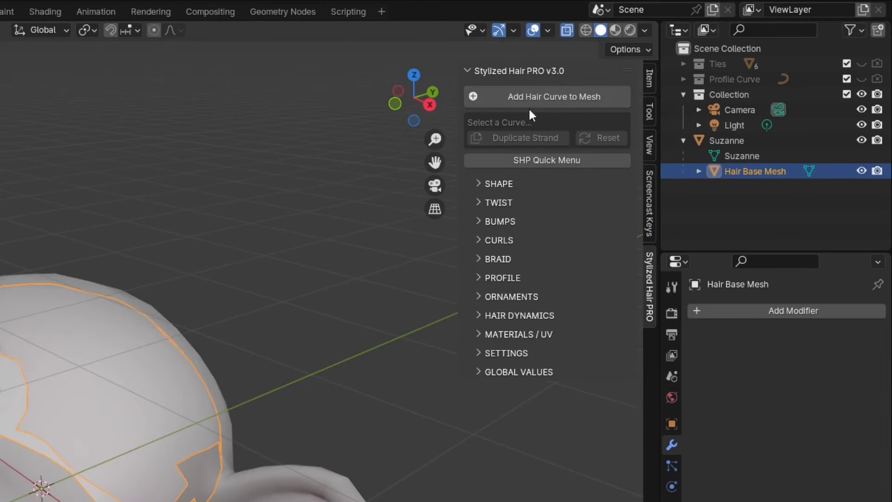
click(557, 96)
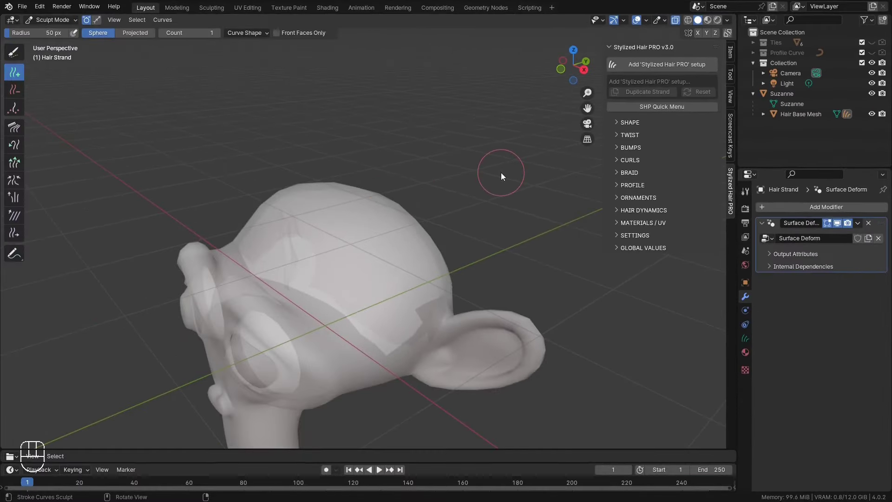
Step: Place a single hair strand on top of the monkey's head with the Add curves brush
click(367, 208)
middle_drag(455, 217, 456, 197)
scroll(481, 184, up, 2)
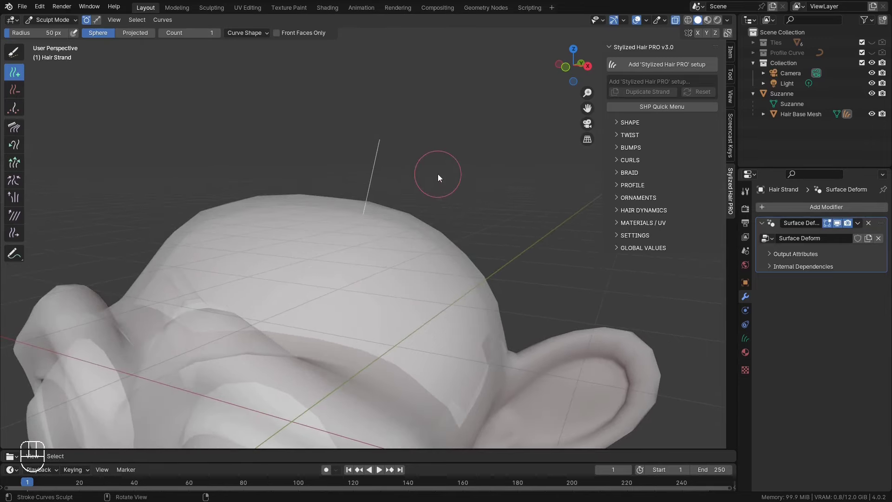
scroll(438, 175, down, 5)
middle_drag(438, 193, 418, 204)
scroll(421, 205, up, 1)
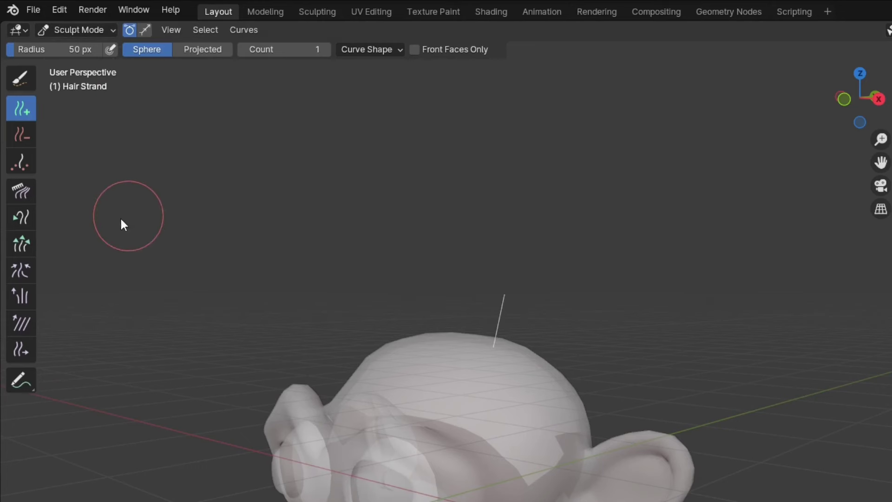
Step: Pull the hair strand's tip outward and up into a long S-shape with the Snake Hook brush
click(20, 215)
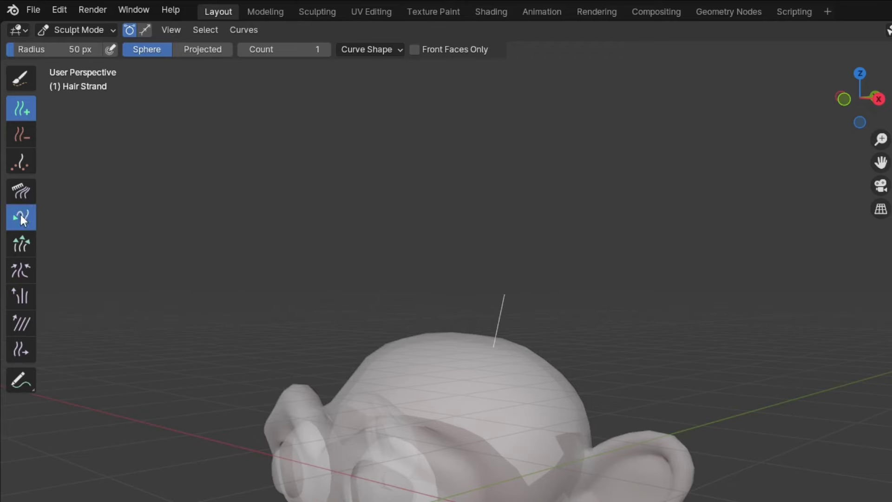
drag(501, 297, 533, 271)
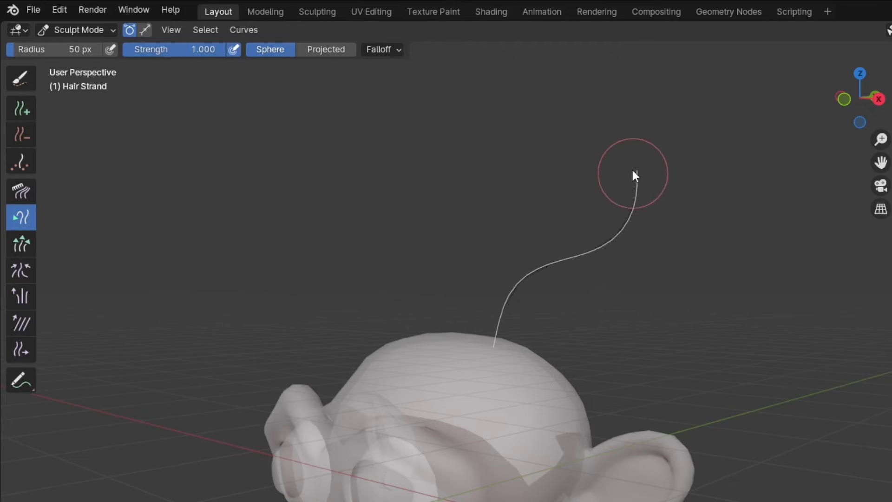
middle_drag(634, 169, 637, 301)
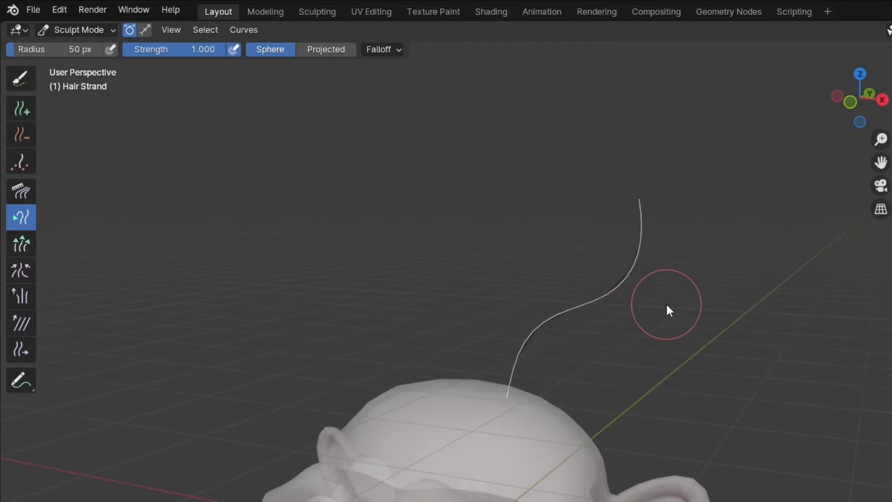
Step: Return to Object Mode, turn off X-ray and add the Stylized Hair PRO setup to the hair strand
key(Tab)
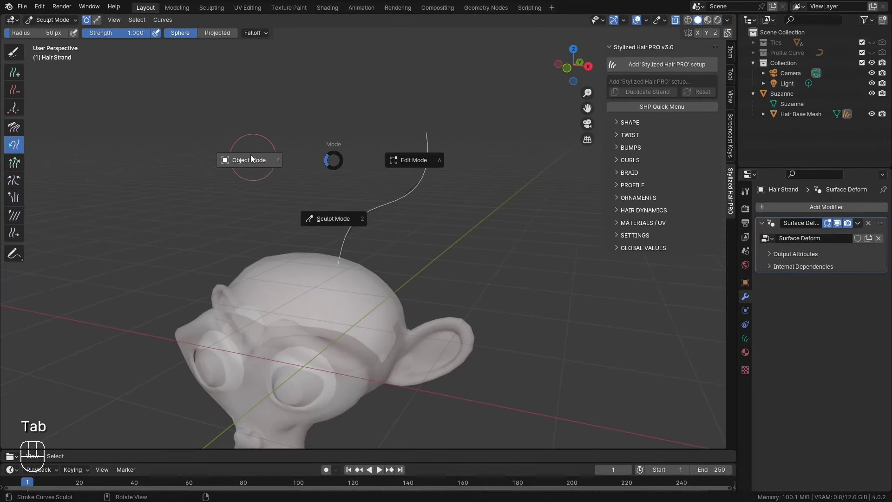
click(245, 164)
mouse_move(409, 209)
middle_down()
mouse_move(402, 200)
mouse_move(412, 202)
middle_up()
key(alt+z)
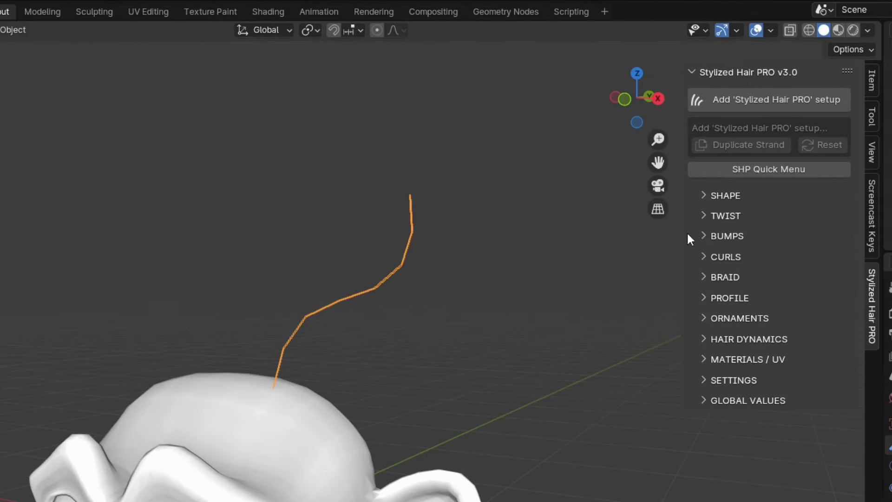
drag(606, 154, 581, 154)
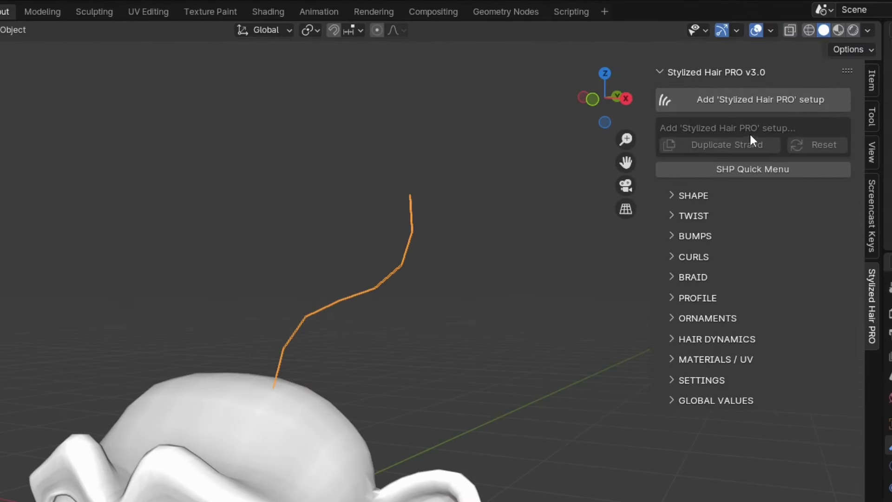
click(762, 103)
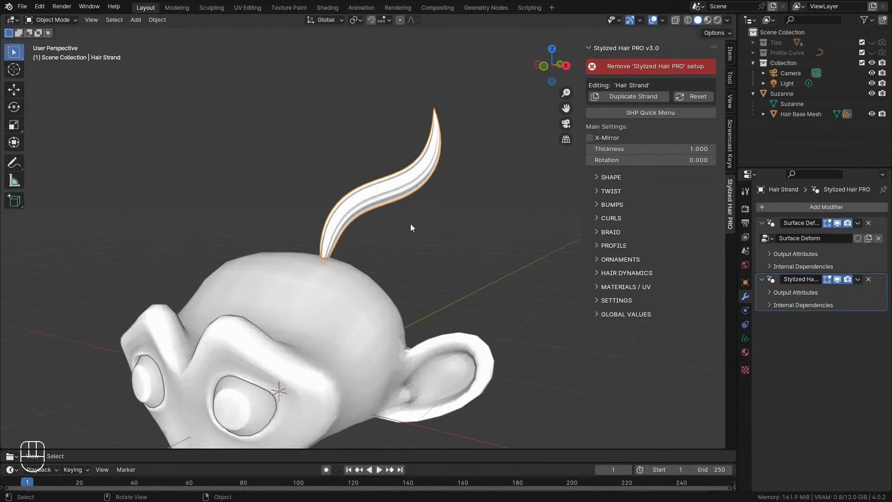
Step: Collapse the Surface Deform modifier and widen the properties editor so the modifier names are readable
middle_drag(410, 225, 383, 227)
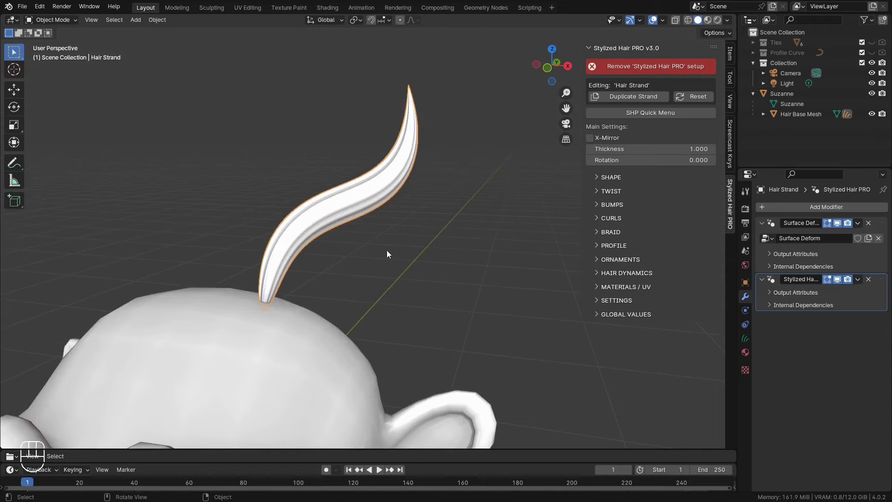
click(762, 223)
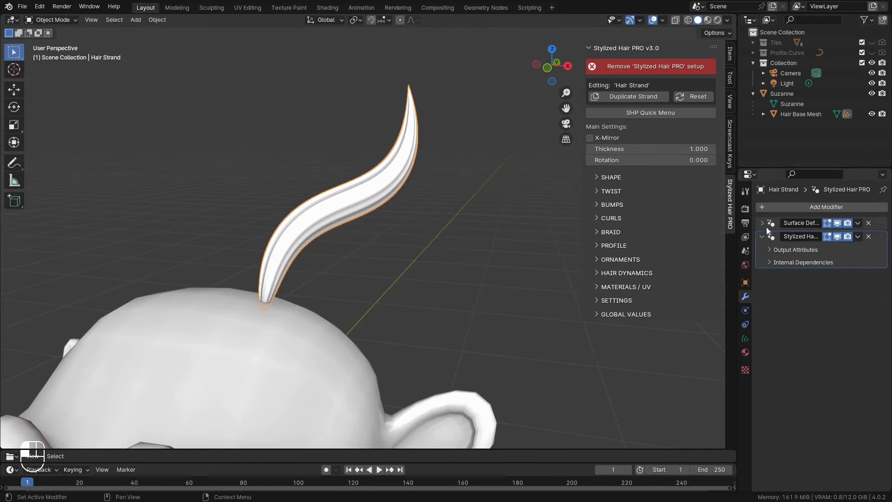
drag(736, 261, 684, 261)
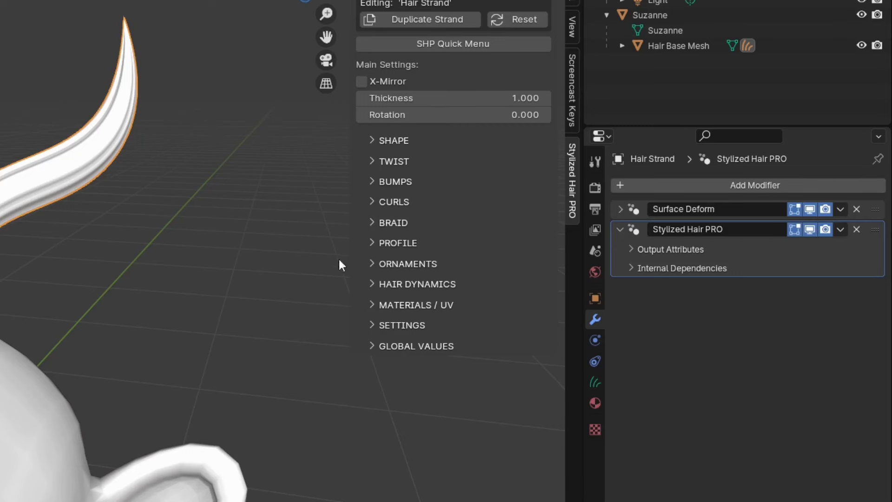
Step: Examine the Shape, Twist and Curls settings of the hair strand in the Stylized Hair PRO add-on
click(377, 141)
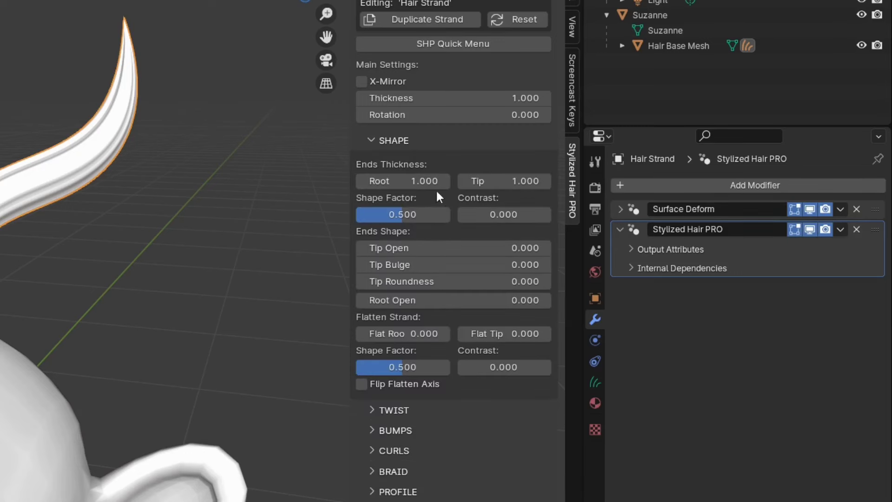
click(378, 140)
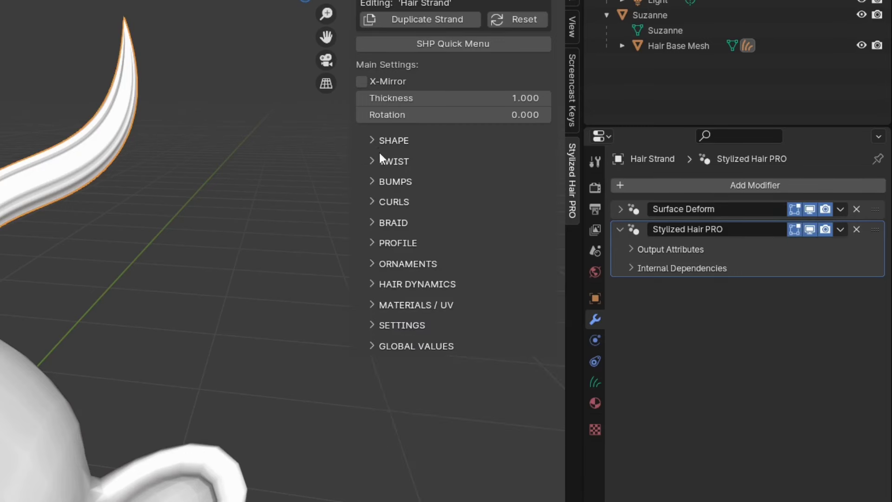
click(380, 160)
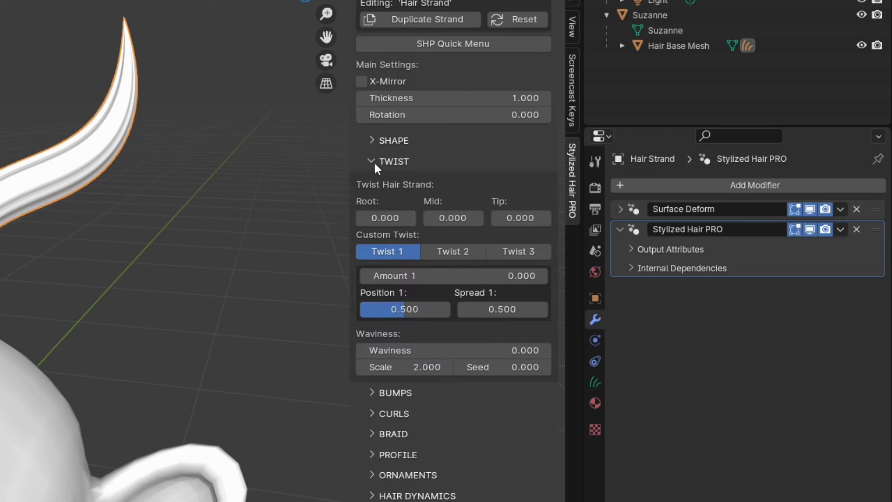
click(374, 163)
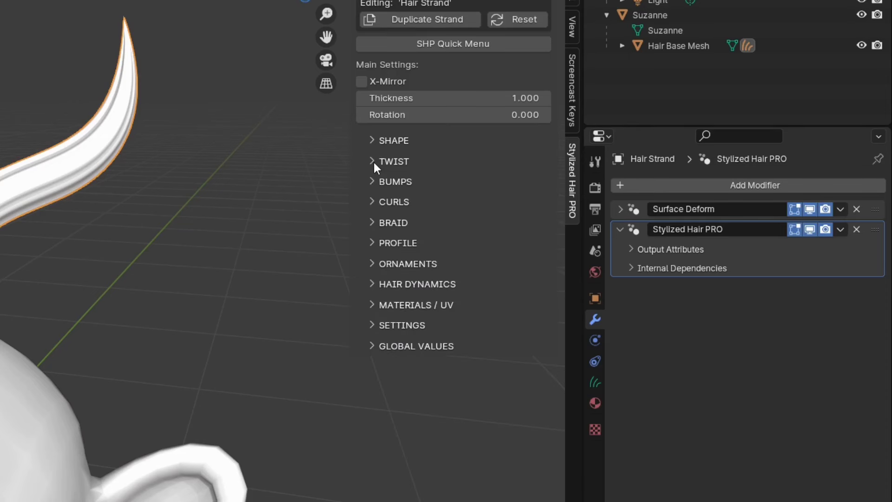
click(367, 200)
click(373, 201)
Step: Collapse the Stylized Hair PRO modifier and narrow the properties editor
click(686, 228)
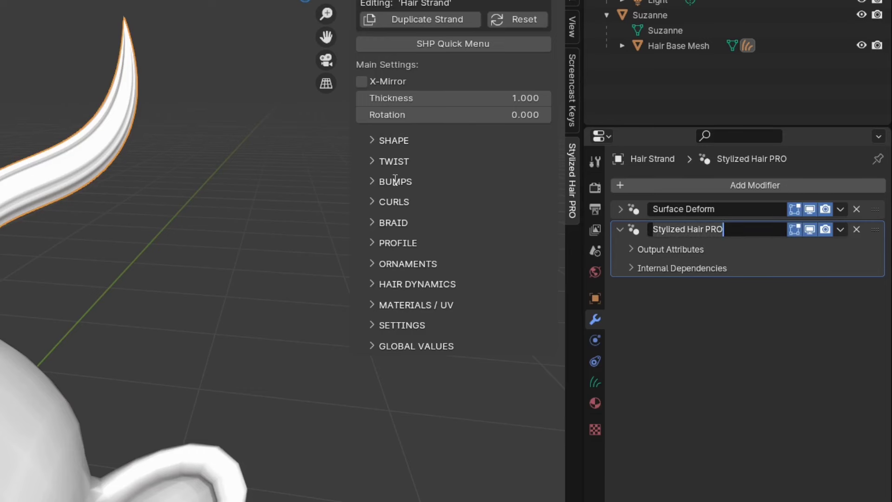
click(738, 355)
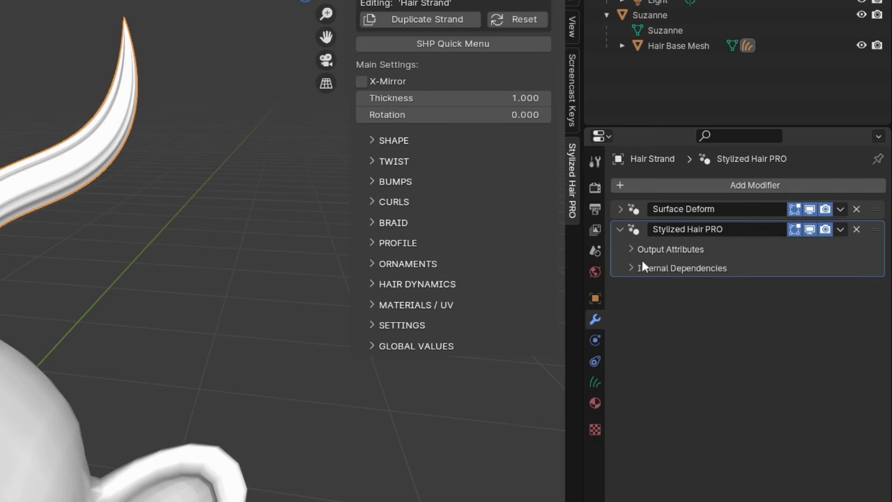
click(620, 229)
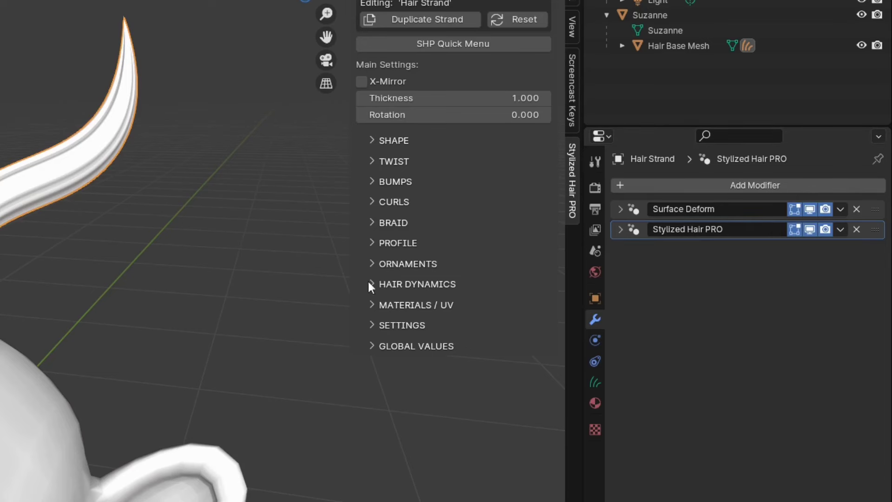
drag(584, 278, 632, 287)
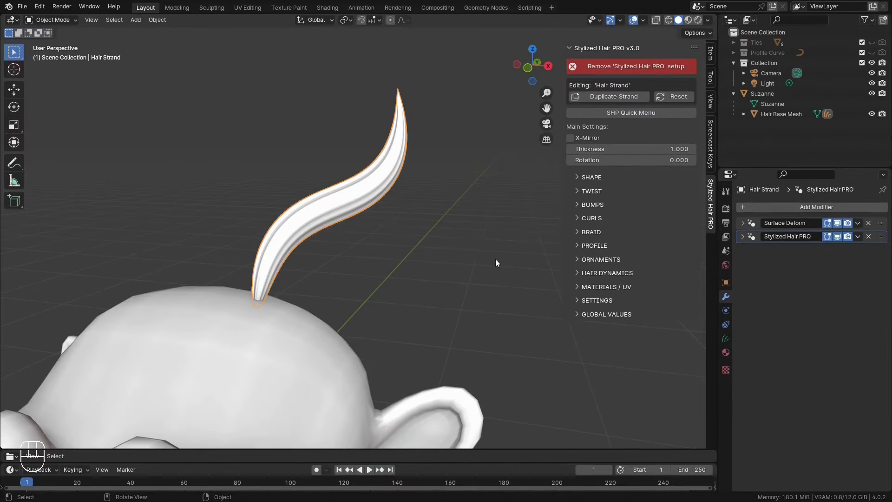
Step: Create a new collection under Scene Collection and name it Hair Strands
shift+middle_drag(448, 238, 472, 260)
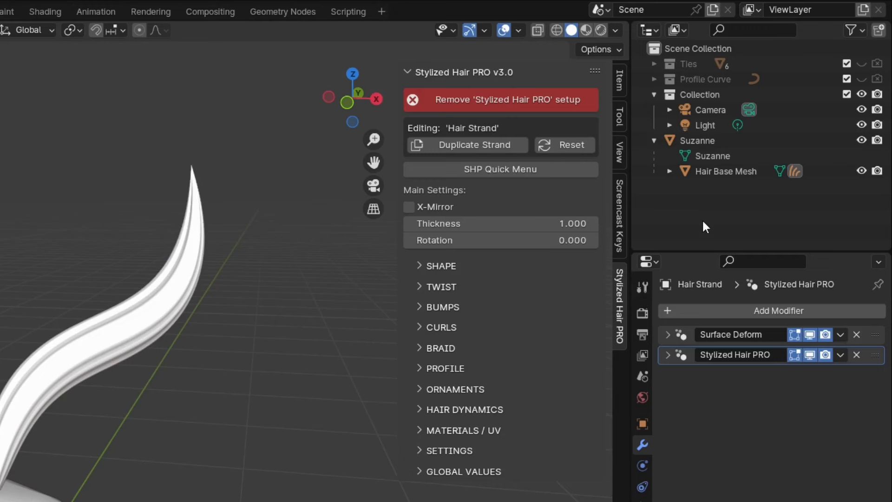
key(c)
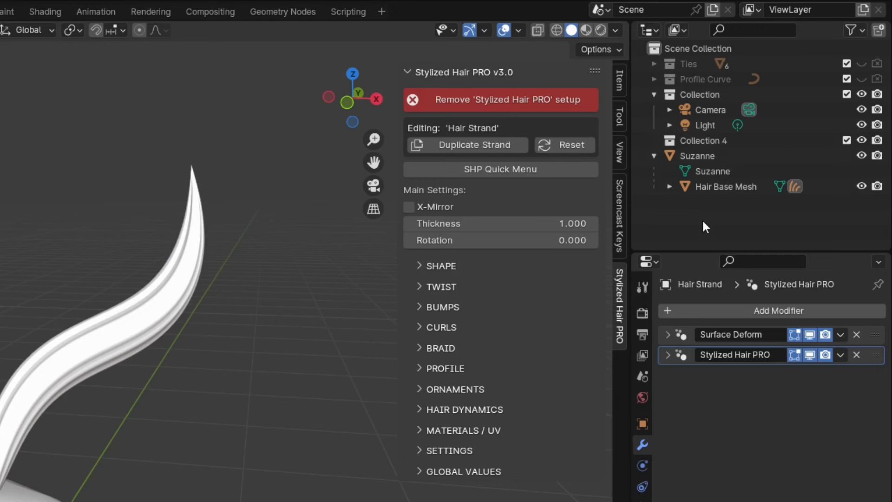
double_click(711, 141)
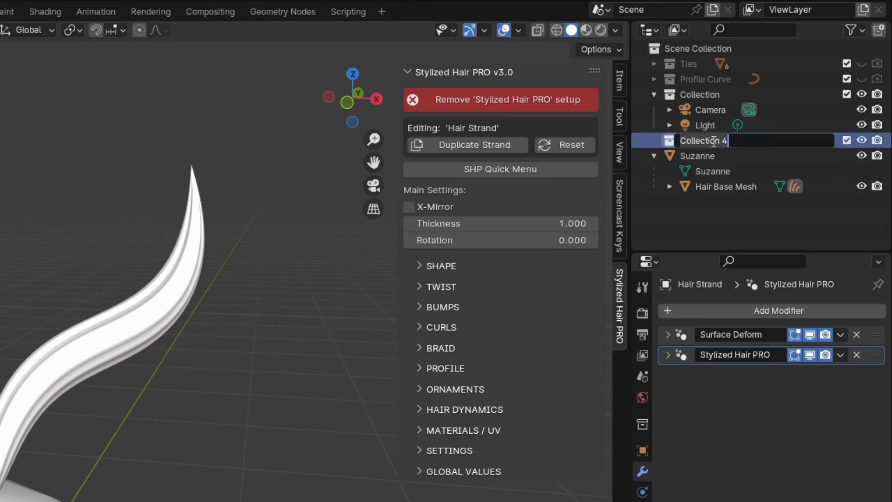
text(Hair Strands)
key(Return)
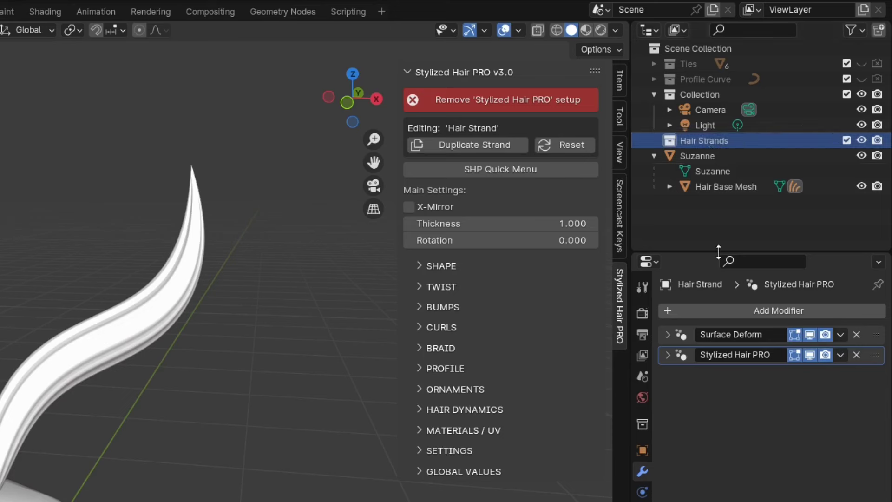
Step: Move Suzanne, together with its Hair Base Mesh, into the collection named Collection
drag(696, 156, 700, 98)
drag(707, 202, 710, 135)
drag(710, 205, 712, 113)
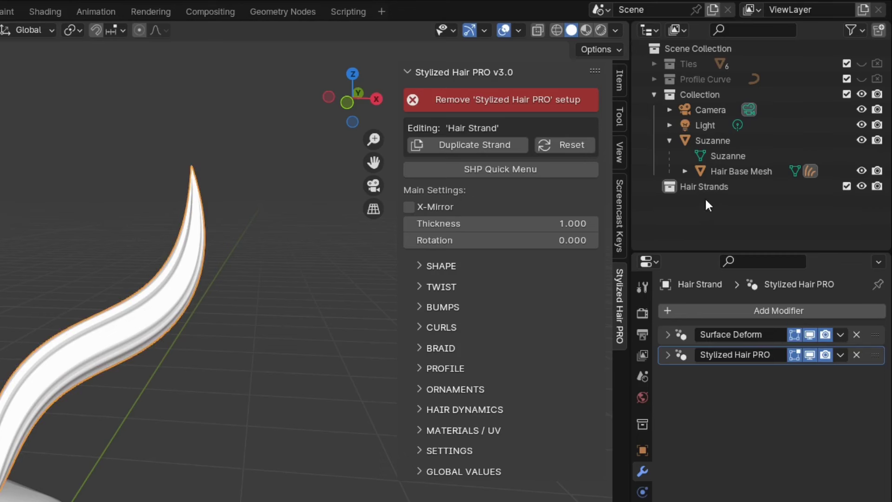
Step: Move Hair Strand from under Hair Base Mesh into the Hair Strands collection and collapse Collection
click(684, 172)
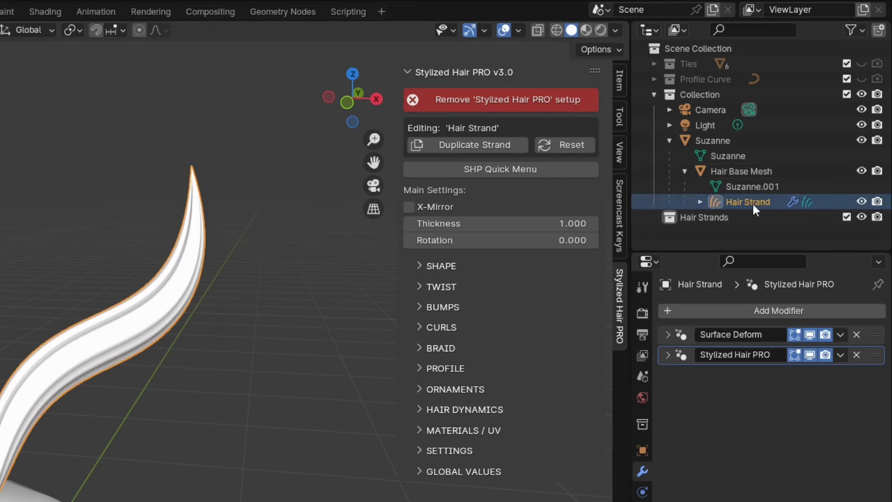
drag(748, 204, 708, 217)
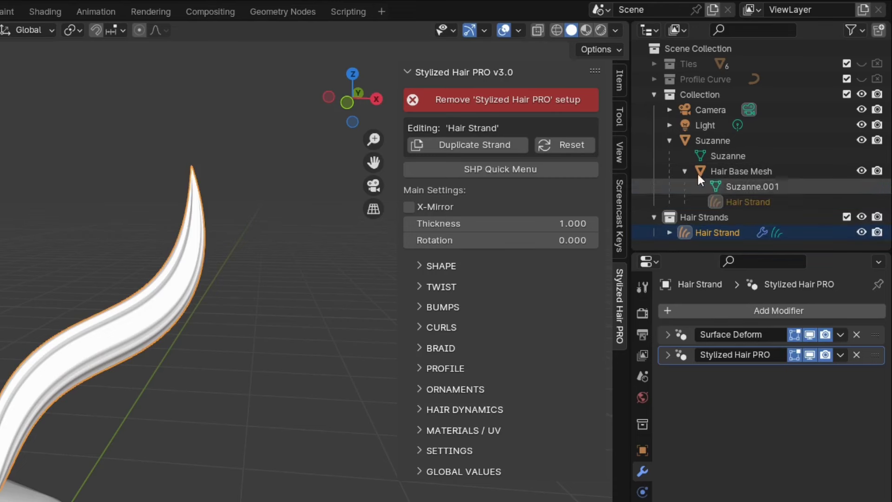
click(654, 95)
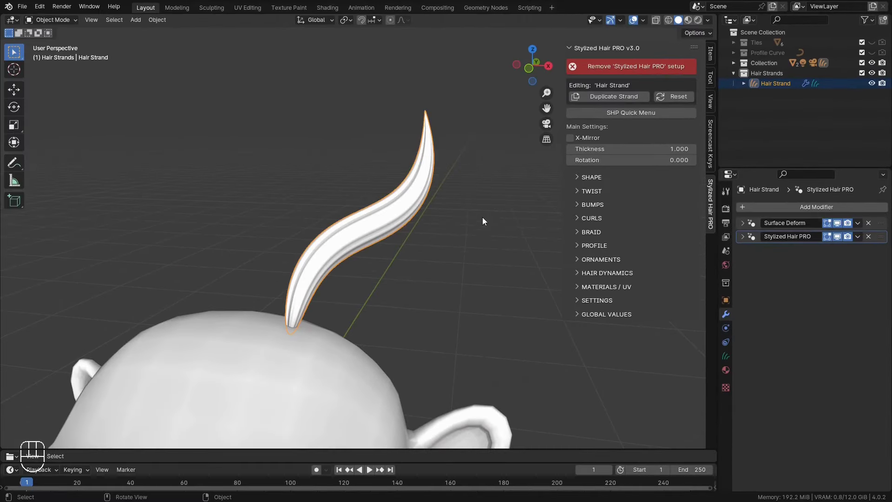
Step: Enter Sculpt Mode on the hair strand and reshape it with the Comb brush at a 173 px radius
shift+middle_drag(446, 230, 449, 216)
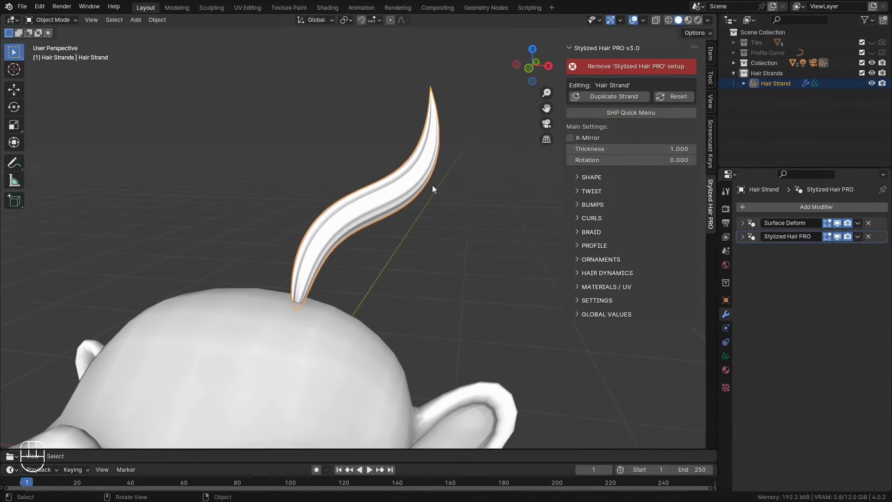
click(423, 168)
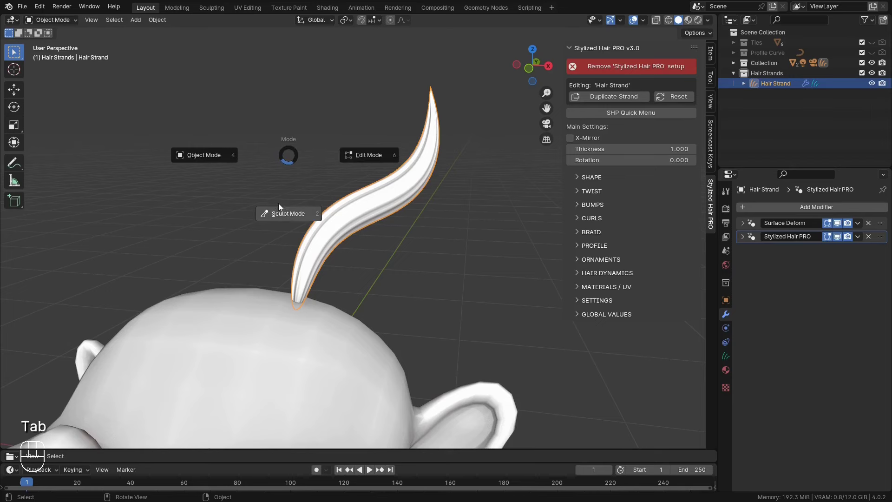
click(280, 202)
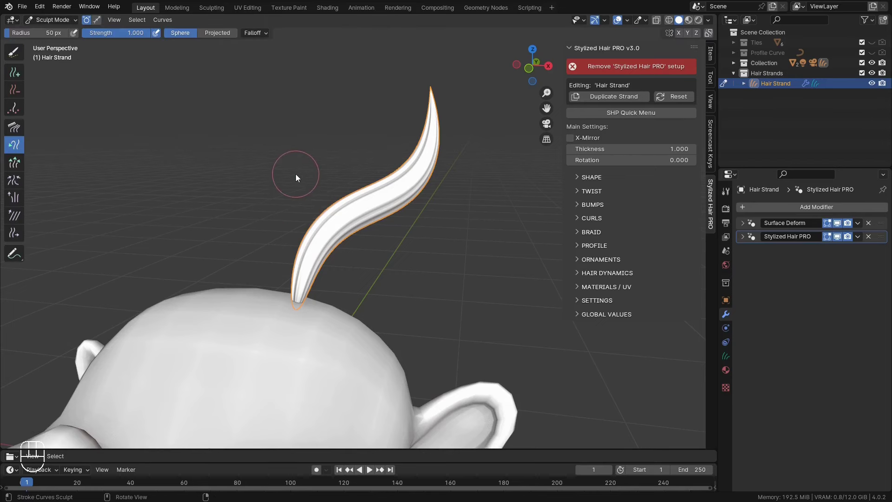
click(14, 127)
key(f)
click(355, 173)
mouse_move(350, 177)
mouse_down()
mouse_move(378, 159)
mouse_move(414, 103)
mouse_move(349, 229)
mouse_move(319, 252)
mouse_move(404, 175)
mouse_move(427, 80)
mouse_up()
Step: Even out the strand's curve with the Smooth brush, reselect the Comb brush and return to Object Mode
key(s)
drag(449, 176, 452, 161)
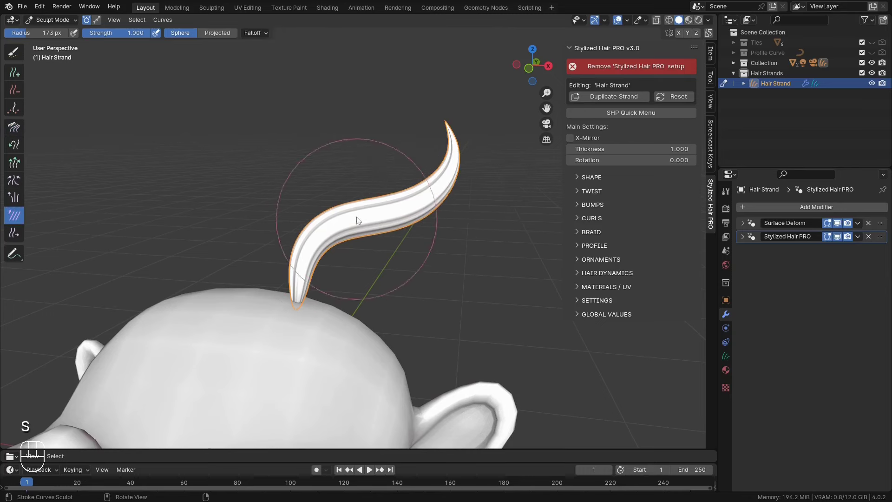
click(14, 126)
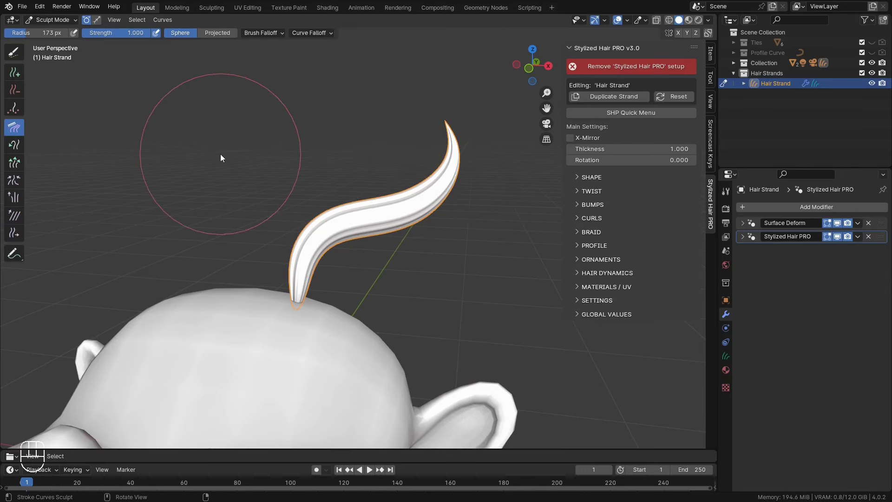
key(Tab)
click(189, 144)
Step: Try adding a second hair curve to Hair Base Mesh with a new strand on the head, and undo the addition
middle_drag(246, 178, 229, 194)
shift+middle_drag(237, 207, 274, 159)
key(alt+z)
click(275, 254)
click(275, 255)
key(alt+z)
click(631, 66)
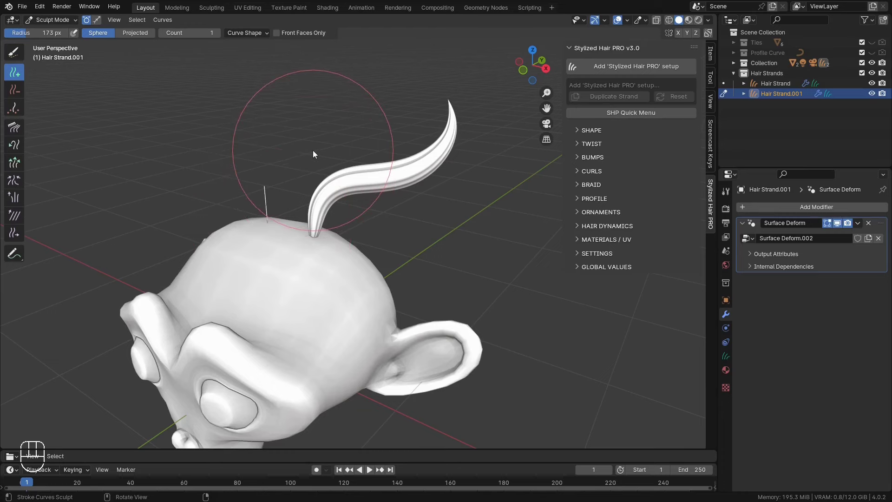
key(ctrl+z)
key(Tab)
key(Tab)
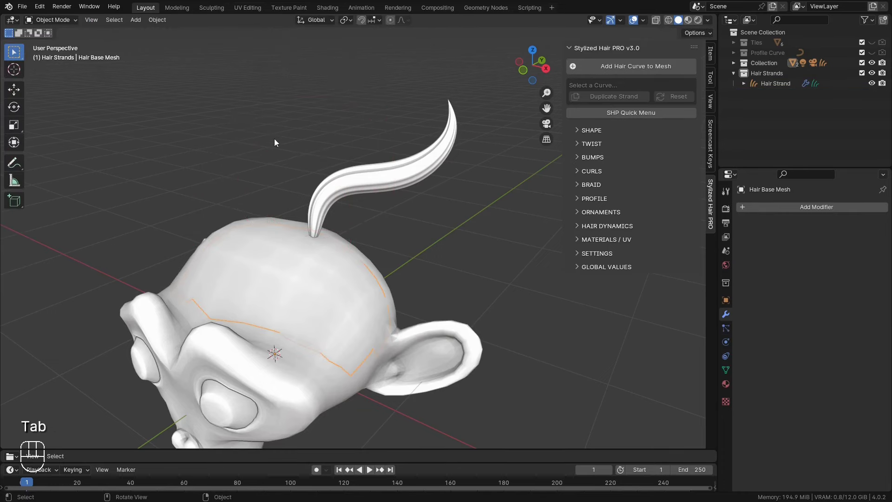
Step: Select the existing hair strand and duplicate it with Stylized Hair PRO
middle_drag(384, 200, 449, 204)
click(452, 207)
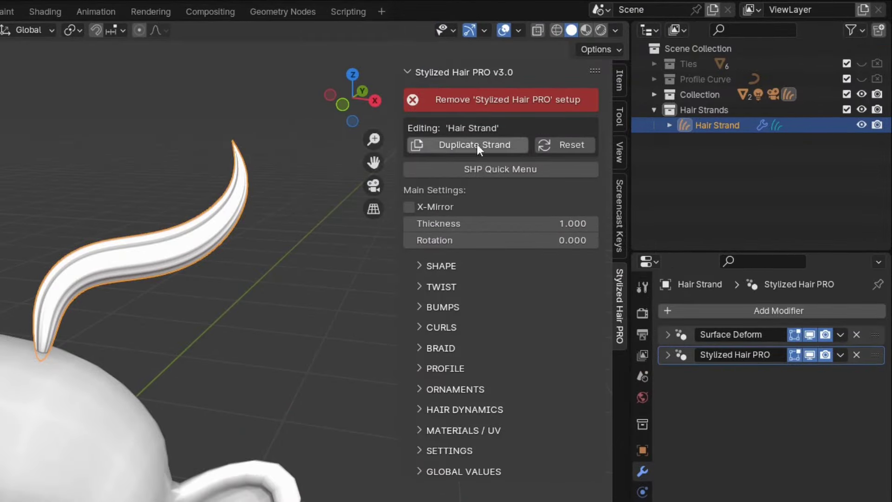
click(474, 141)
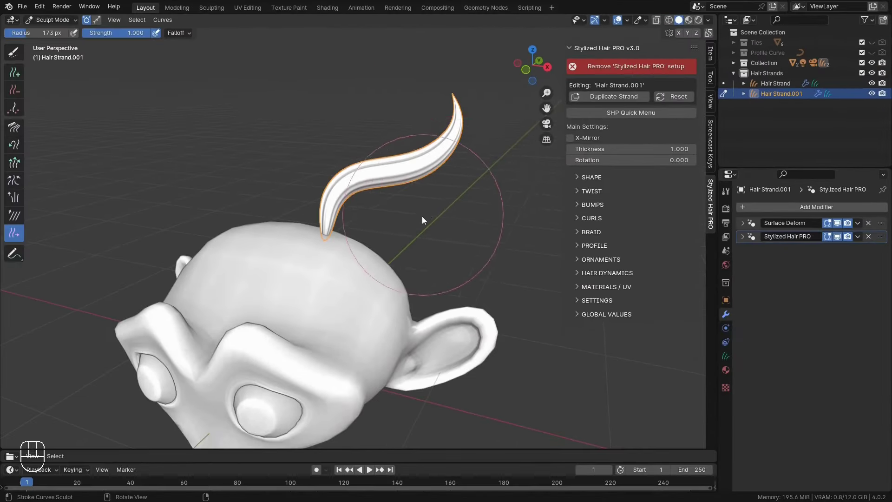
Step: Slide the duplicated strand's root away from the original, down the head toward the nearer ear, with the Slide brush
middle_drag(187, 324, 176, 353)
scroll(412, 237, up, 2)
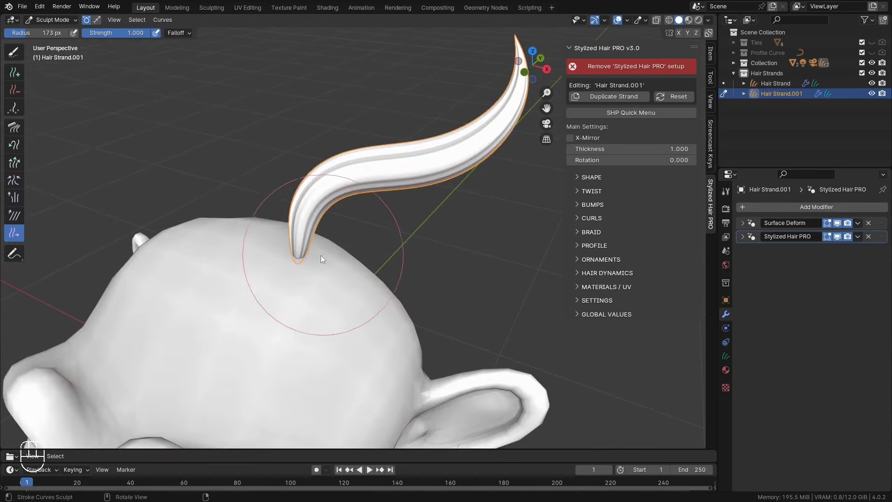
drag(301, 255, 325, 310)
middle_drag(326, 310, 380, 275)
shift+middle_drag(433, 273, 289, 279)
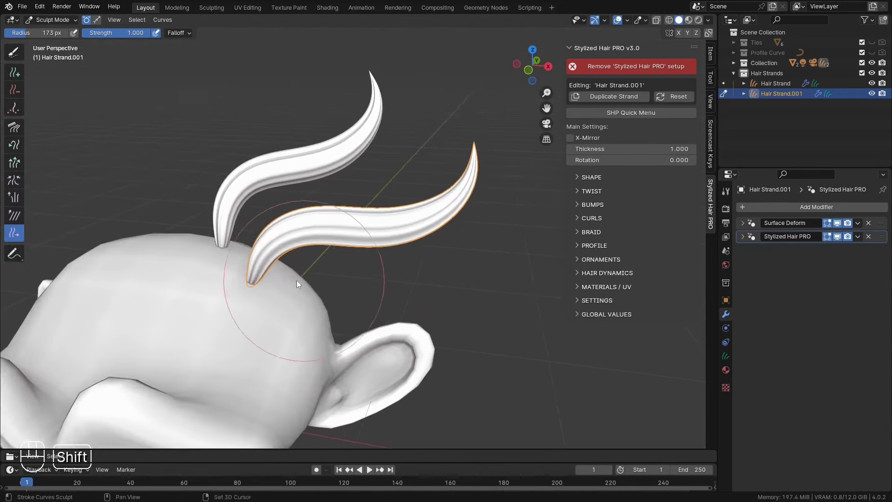
drag(289, 280, 266, 283)
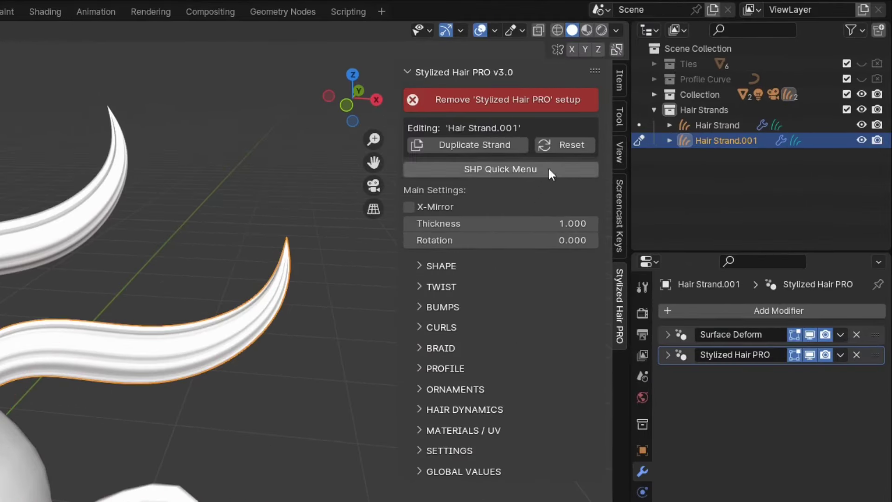
Step: Try a thickness of 2.320 and a rotation of 1.150 on the duplicated strand, reset its settings and return to Object Mode
click(575, 148)
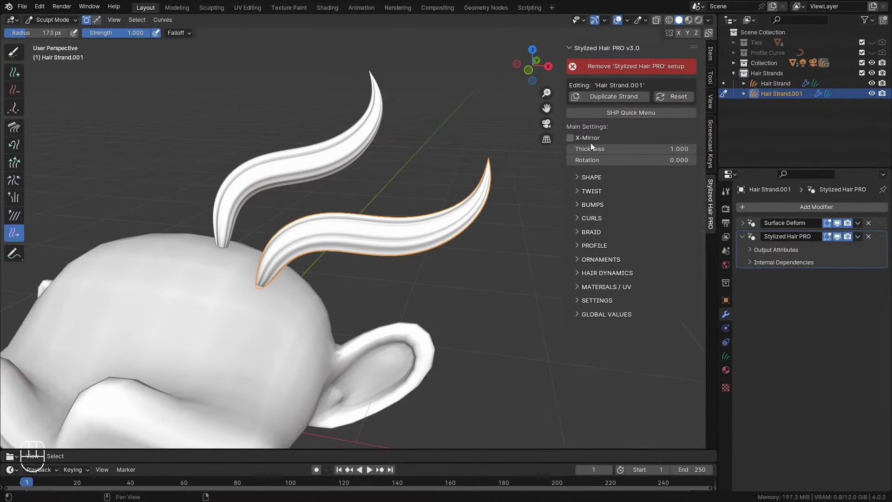
drag(591, 148, 637, 160)
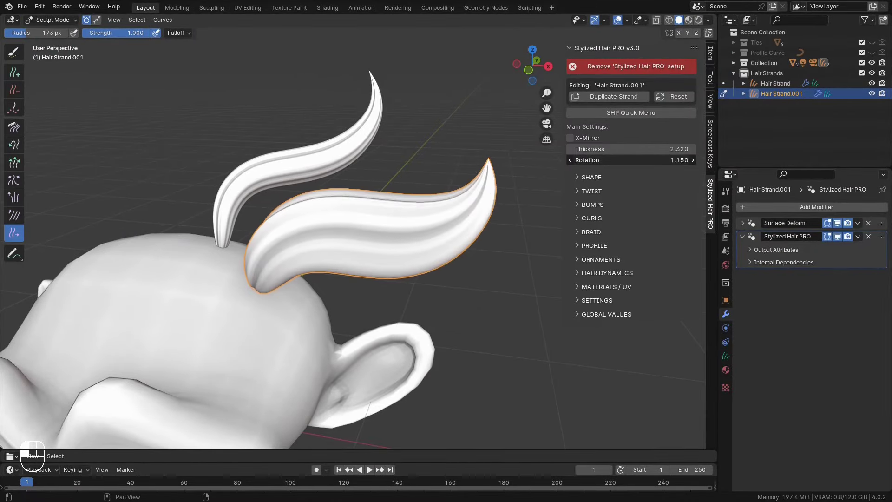
click(674, 96)
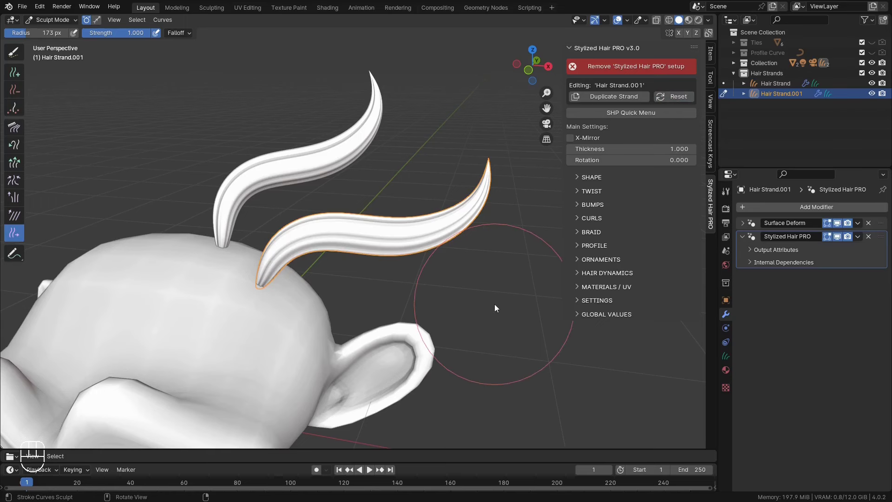
key(Tab)
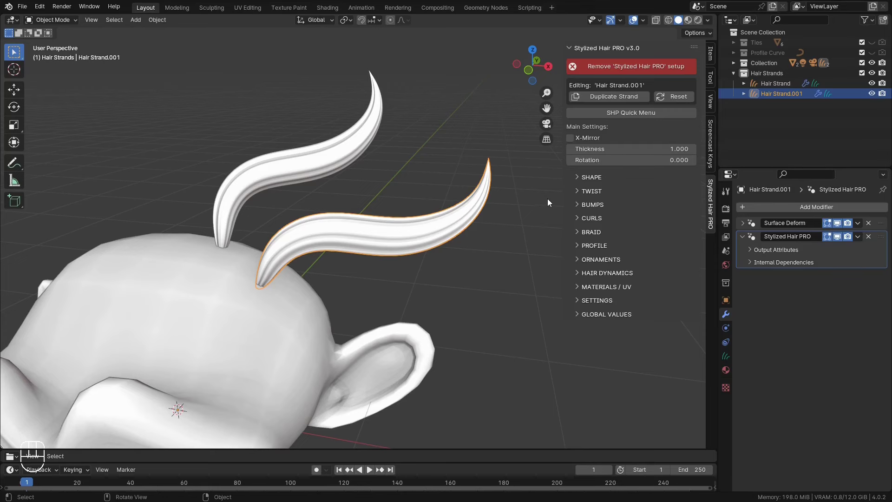
Step: Enable X-Mirror on the duplicated strand and comb its outer part upward in Sculpt Mode, ending back in Object Mode
click(570, 137)
middle_drag(511, 251, 434, 235)
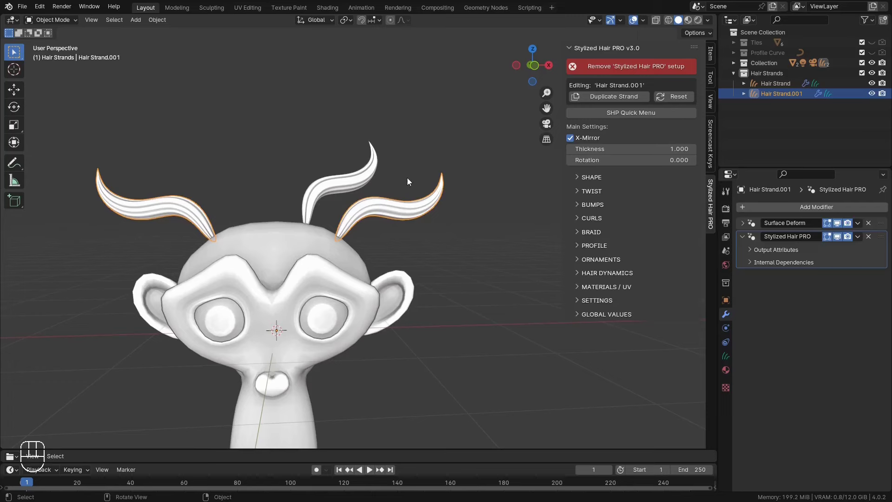
key(ctrl+Tab)
click(410, 233)
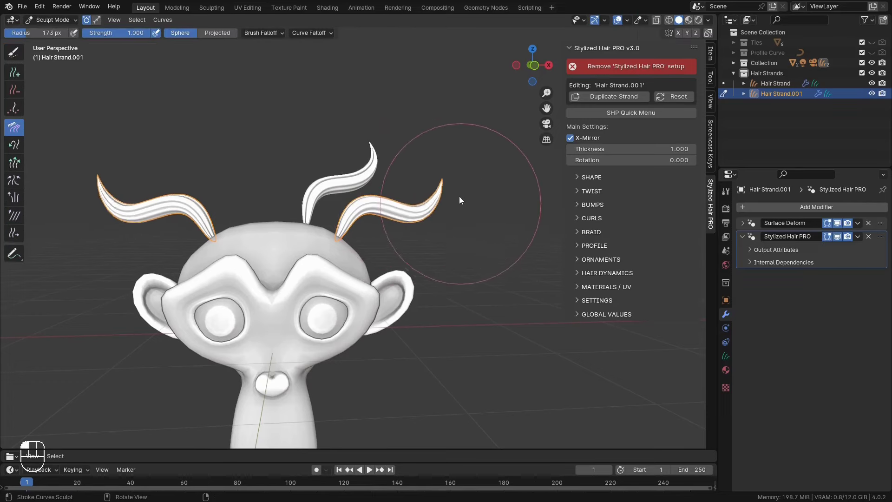
mouse_move(459, 193)
mouse_down()
mouse_move(413, 197)
mouse_move(412, 155)
mouse_up()
key(Tab)
click(382, 172)
middle_drag(469, 217, 448, 228)
scroll(448, 228, up, 1)
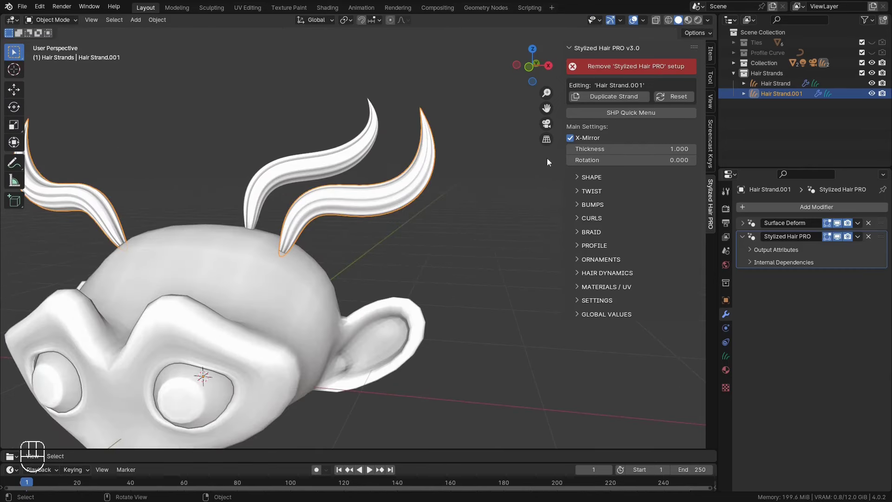
Step: Set the duplicated strand's ends thickness to 0.710 at the root and 1.770 at the tip
mouse_move(597, 149)
mouse_down()
mouse_move(644, 149)
mouse_move(563, 150)
mouse_move(630, 160)
mouse_move(562, 160)
mouse_move(636, 160)
mouse_move(586, 160)
mouse_up()
middle_drag(483, 258, 439, 279)
ctrl+middle_drag(439, 278, 435, 258)
shift+middle_drag(434, 258, 397, 301)
click(578, 178)
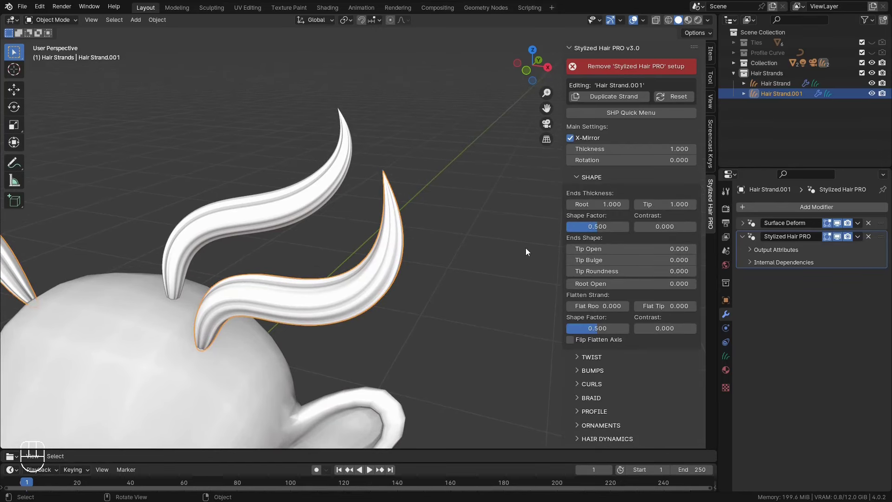
mouse_move(599, 204)
mouse_down()
mouse_move(634, 204)
mouse_move(584, 204)
mouse_up()
drag(656, 207, 695, 207)
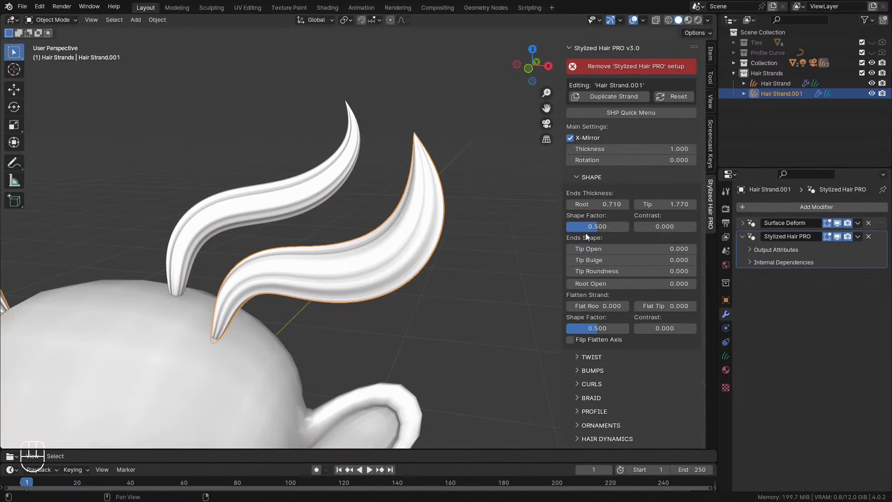
Step: Try a shape contrast of 1.000 with a root thickness of 1.290, and return the root thickness to 0.710
mouse_move(589, 236)
mouse_down()
mouse_move(571, 236)
mouse_move(603, 234)
mouse_move(597, 228)
mouse_up()
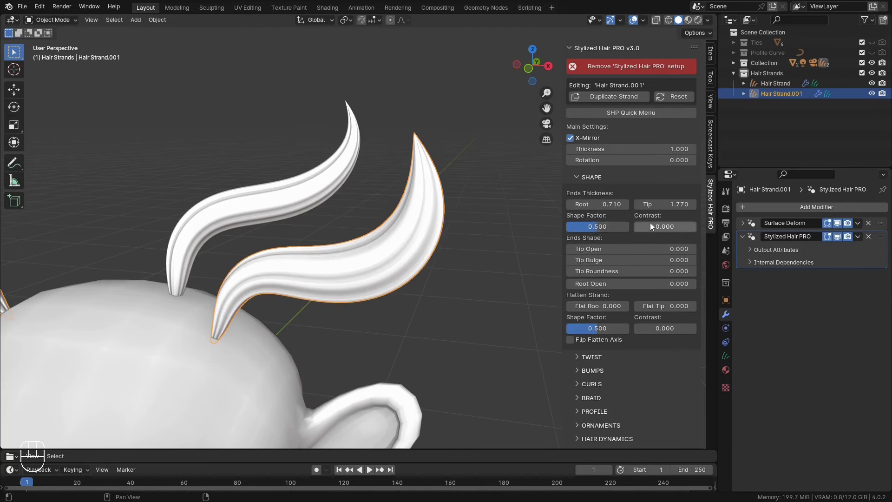
drag(659, 227, 697, 228)
mouse_move(453, 237)
middle_down()
mouse_move(464, 229)
mouse_move(454, 235)
middle_up()
scroll(463, 229, up, 2)
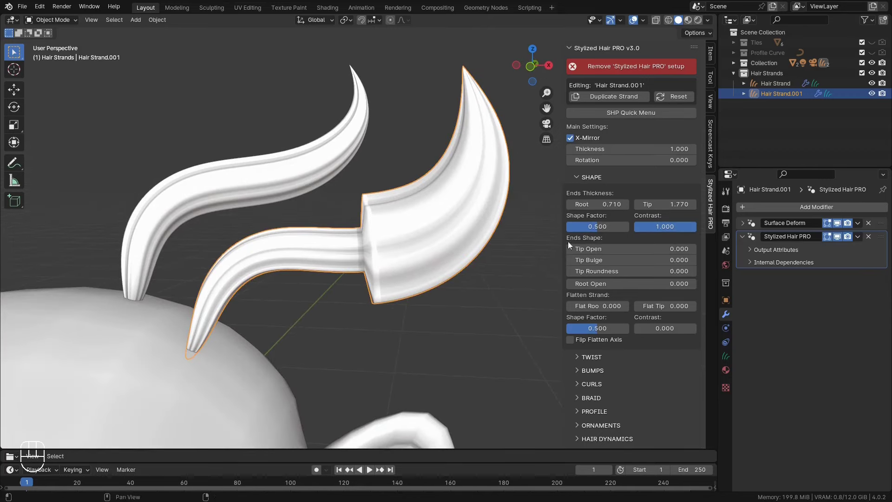
drag(598, 204, 618, 204)
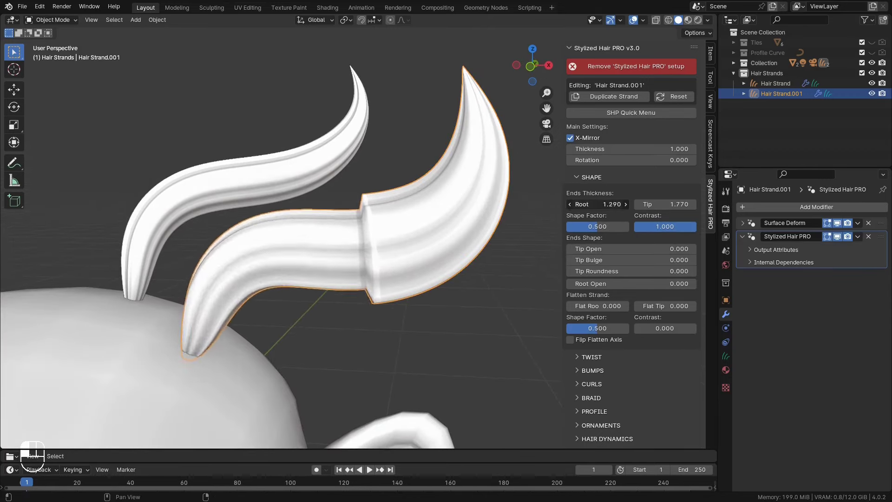
mouse_move(589, 207)
mouse_down()
mouse_move(574, 208)
mouse_move(589, 207)
mouse_up()
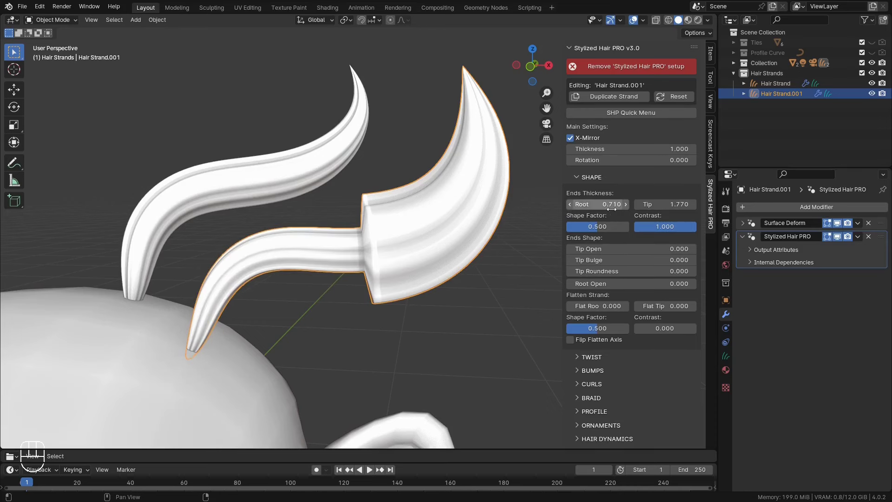
mouse_move(661, 205)
mouse_down()
mouse_move(682, 205)
mouse_move(628, 205)
mouse_move(673, 204)
mouse_move(659, 204)
mouse_up()
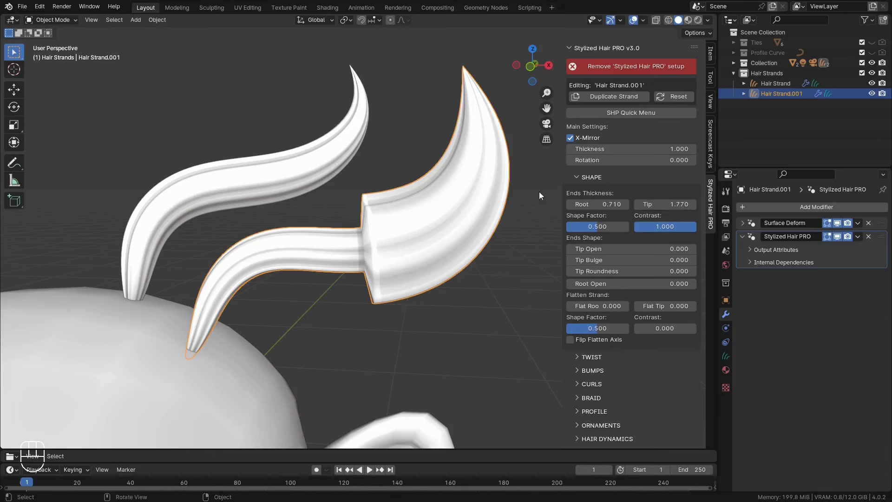
Step: Set the ends thickness Shape Factor to 0.516 and its Contrast to 0.248
mouse_move(597, 226)
mouse_down()
mouse_move(581, 226)
mouse_move(613, 226)
mouse_move(583, 226)
mouse_move(605, 226)
mouse_up()
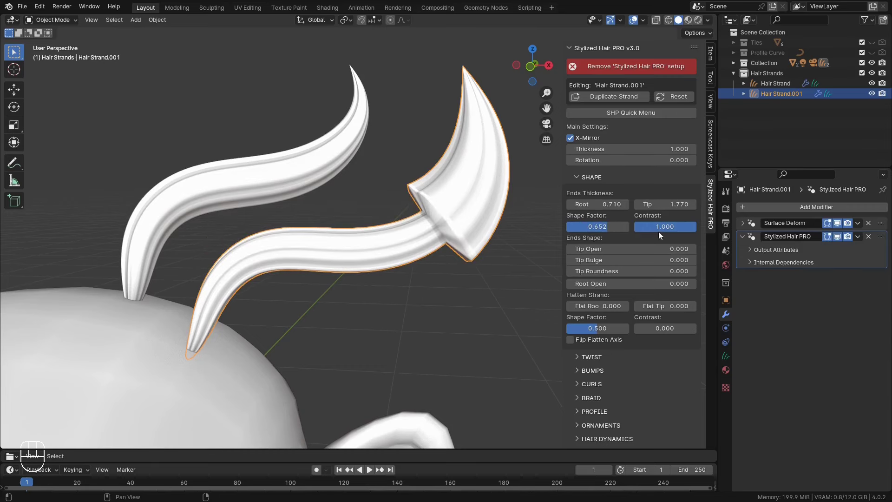
drag(693, 227, 608, 230)
middle_drag(507, 280, 419, 249)
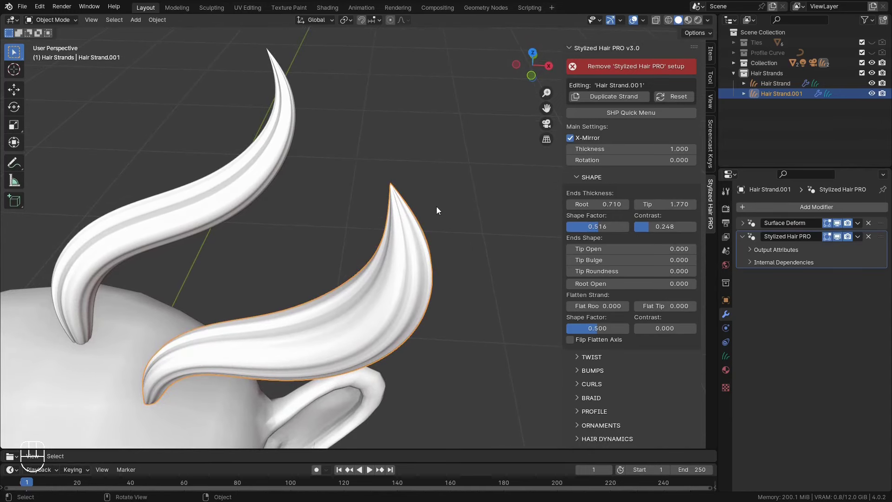
Step: Try the Tip Open setting on the strand, and set Root Open to 0.353
drag(593, 249, 539, 249)
shift+middle_drag(381, 294, 458, 233)
scroll(455, 233, up, 4)
shift+middle_drag(204, 390, 412, 247)
drag(595, 281, 629, 285)
scroll(358, 285, down, 4)
shift+middle_drag(481, 260, 362, 328)
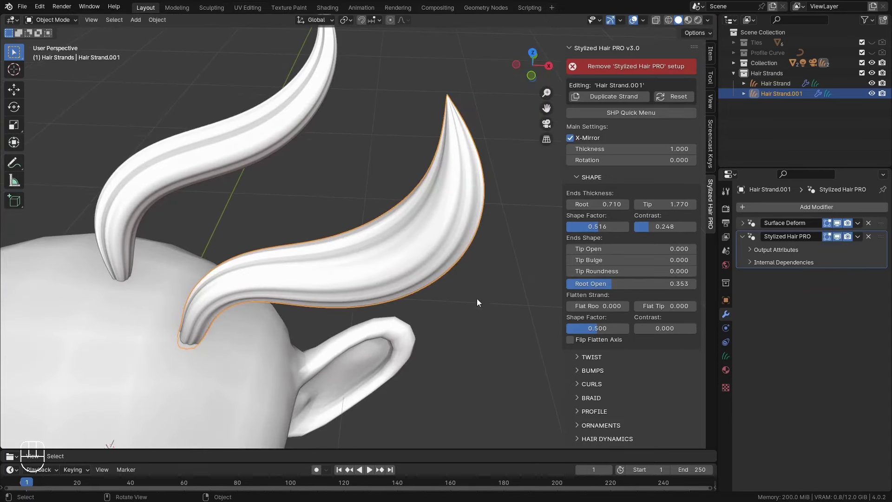
Step: Set the strand's Tip Bulge to 0.372
shift+middle_drag(477, 296, 459, 315)
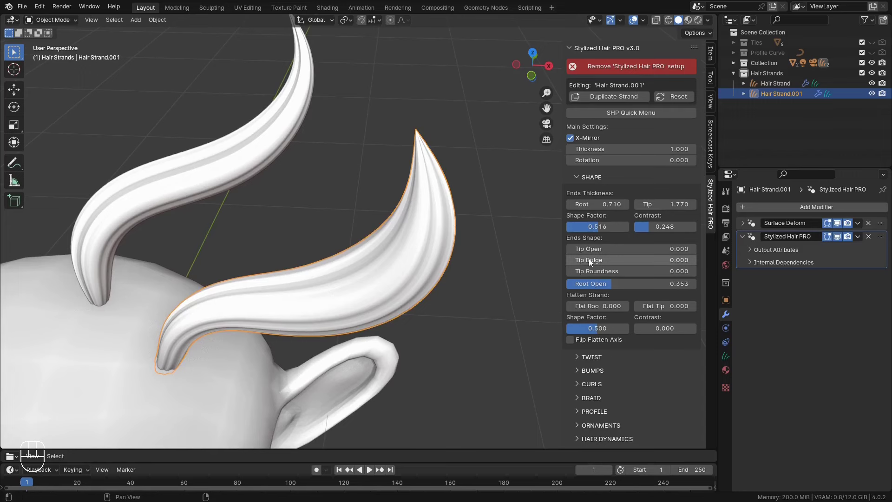
drag(577, 260, 602, 260)
middle_drag(465, 266, 462, 291)
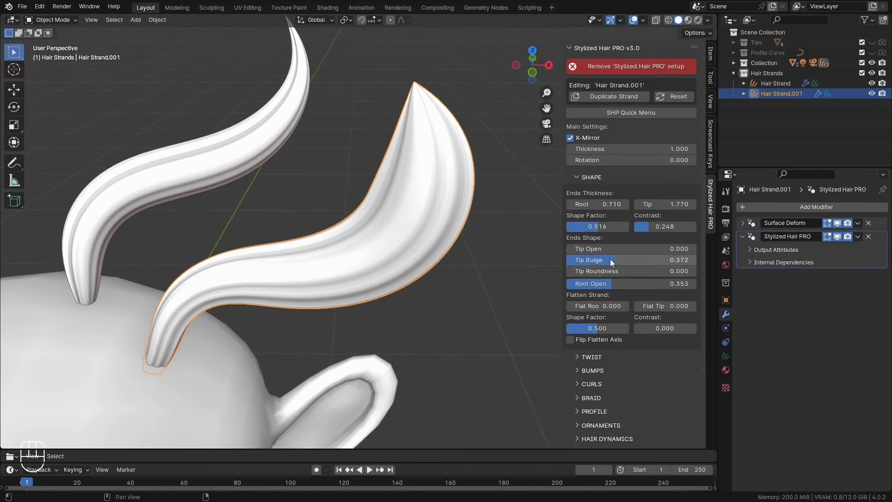
Step: Try a Tip Roundness of 1.000 on the strand and return it to 0.000
drag(590, 271, 687, 271)
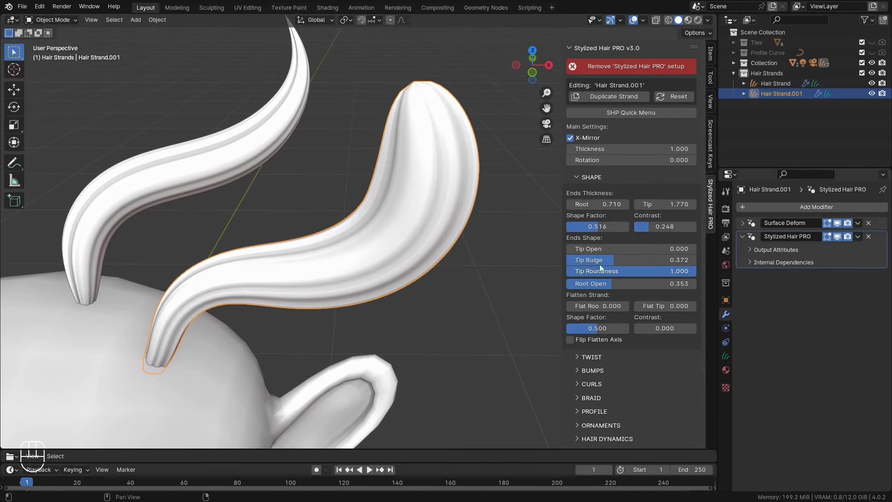
middle_drag(507, 236, 500, 256)
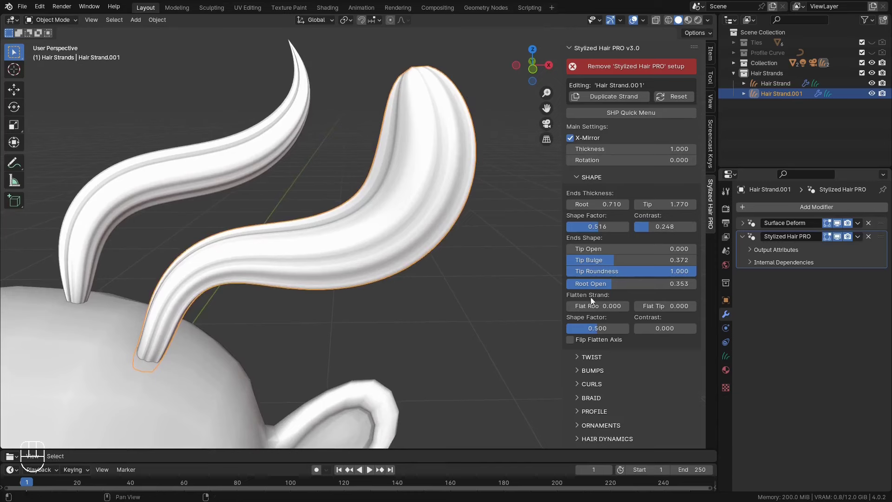
drag(680, 270, 581, 271)
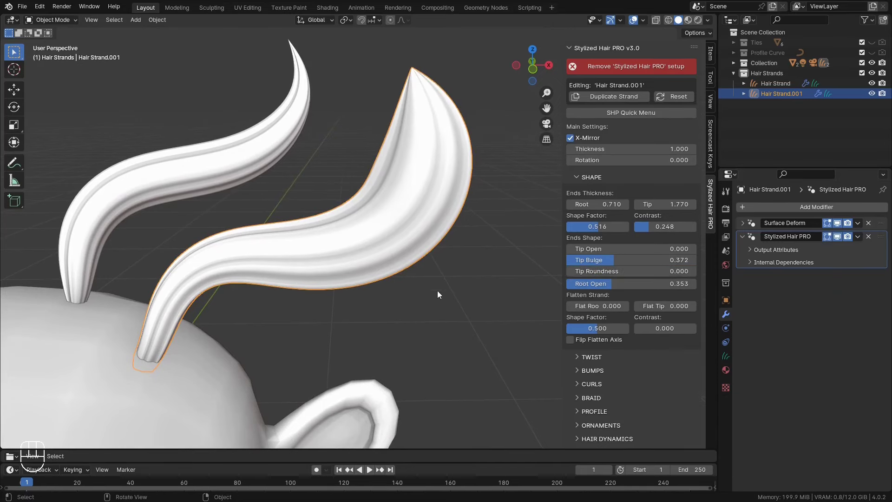
Step: Flatten the strand by 0.944 at the root, try 0.832 at the tip, and reduce the tip flattening to 0.088
middle_drag(433, 292, 424, 276)
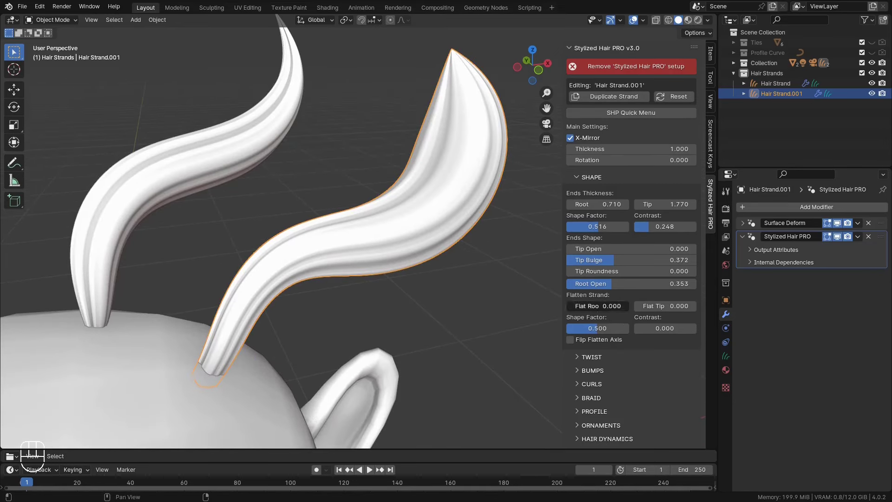
drag(598, 305, 656, 306)
middle_drag(380, 293, 411, 269)
mouse_move(347, 276)
middle_down()
mouse_move(330, 285)
mouse_move(339, 288)
middle_up()
drag(646, 306, 679, 306)
middle_drag(484, 297, 419, 215)
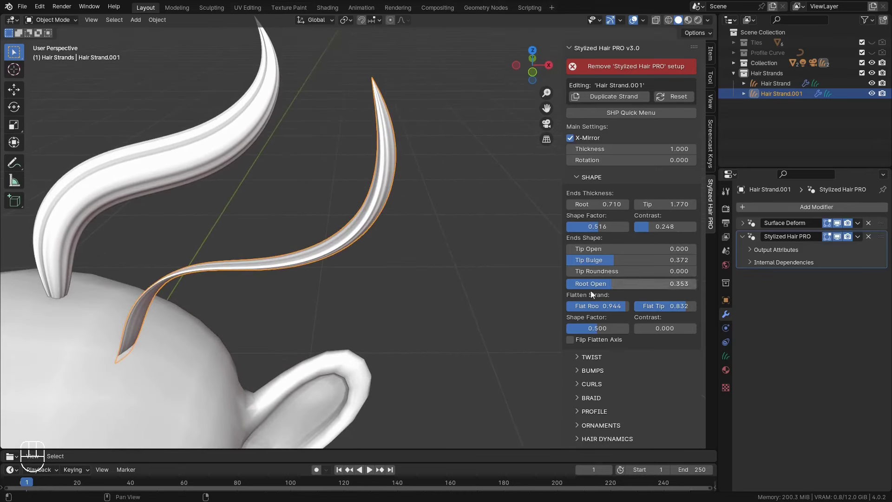
drag(686, 305, 640, 306)
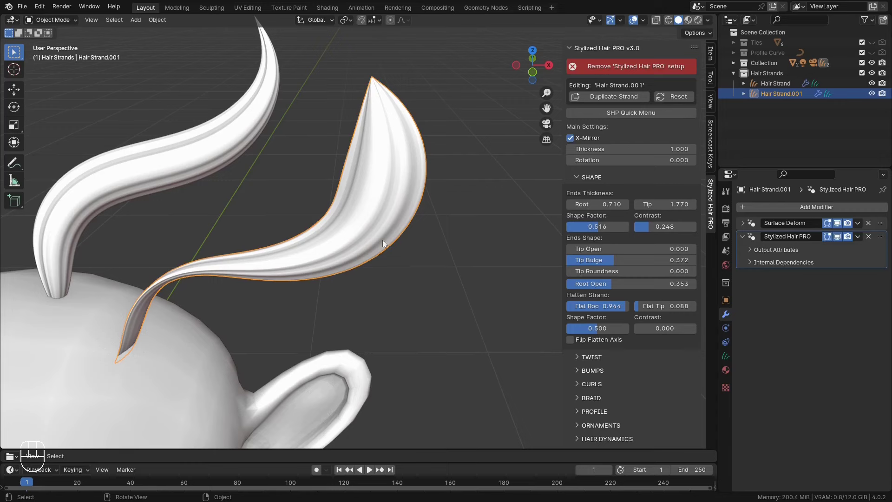
Step: Try the flattening Shape Factor and Contrast, reduce the root flattening, and close the Shape settings
mouse_move(598, 328)
mouse_down()
mouse_move(616, 328)
mouse_move(587, 328)
mouse_up()
right_click(598, 328)
drag(652, 330, 582, 306)
middle_drag(422, 299, 437, 297)
click(585, 177)
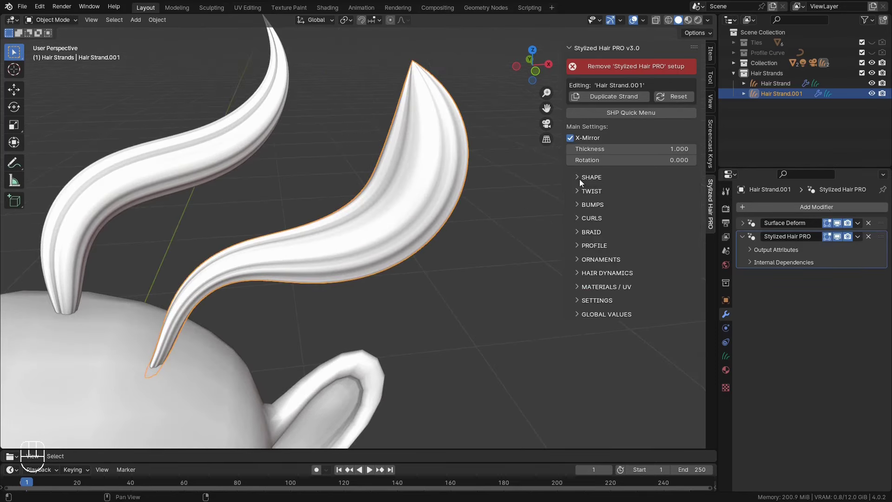
Step: Twist the hair strand by -0.330 at the root and 0.900 at the tip
click(590, 191)
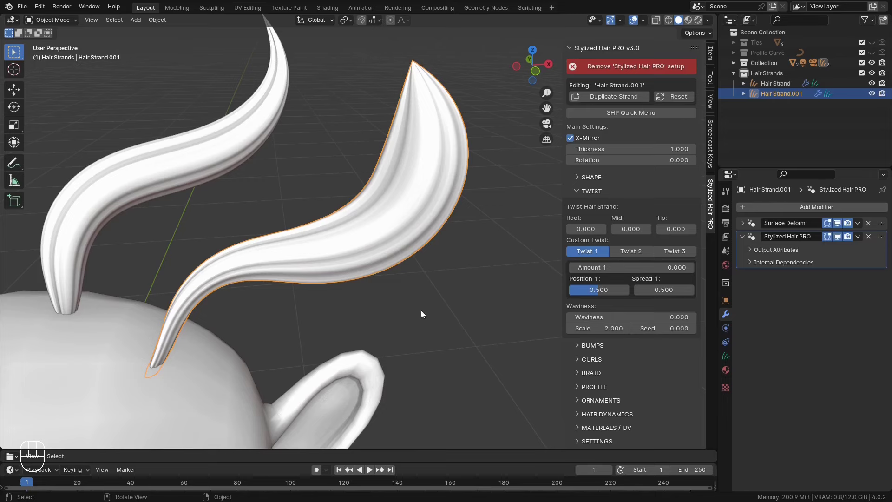
shift+middle_drag(417, 310, 446, 289)
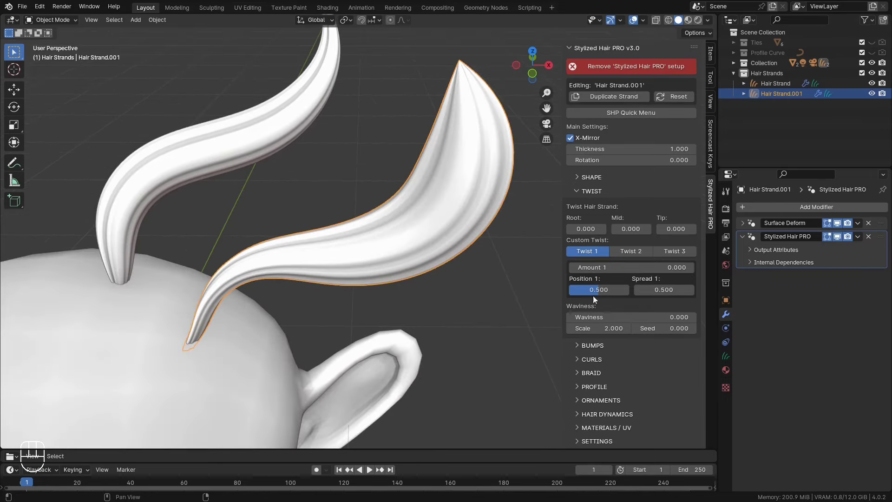
drag(585, 229, 547, 236)
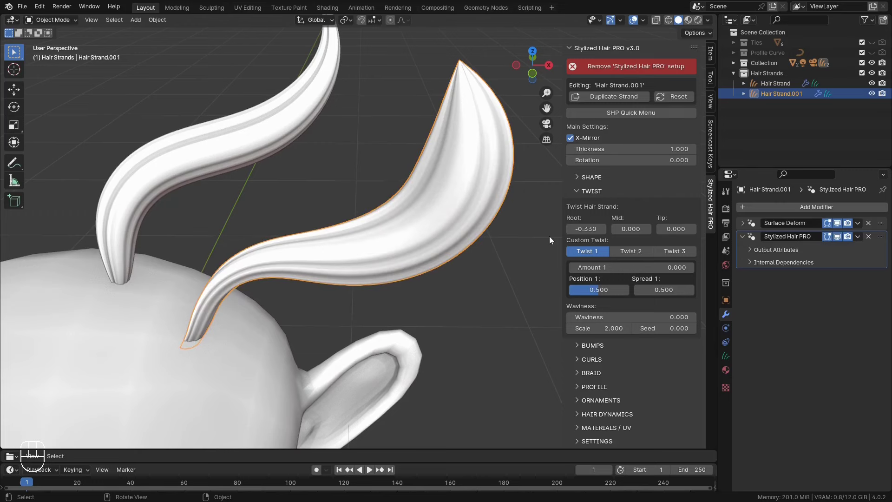
drag(631, 229, 718, 229)
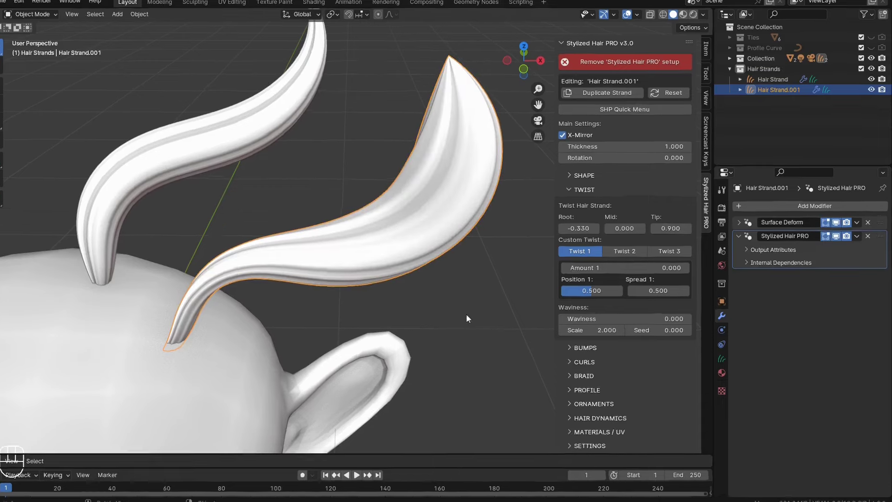
Step: Try custom Twist 1 with amount 1.320, position 0.008 and spread 0.820, and return its amount to 0.000
click(632, 254)
click(440, 252)
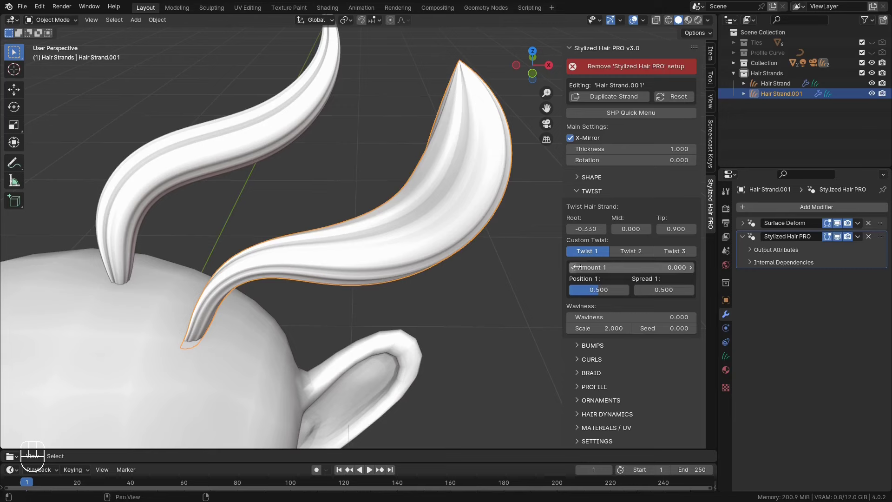
drag(576, 267, 673, 289)
drag(600, 290, 570, 289)
middle_drag(429, 316, 455, 299)
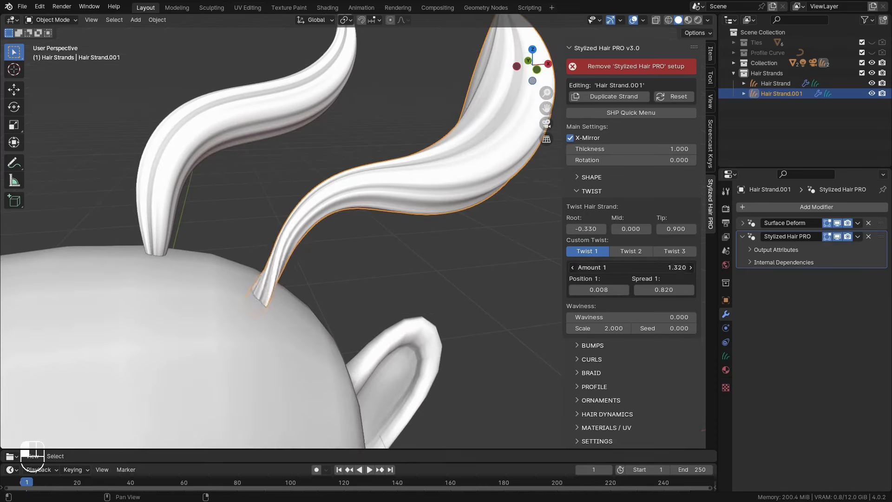
click(602, 265)
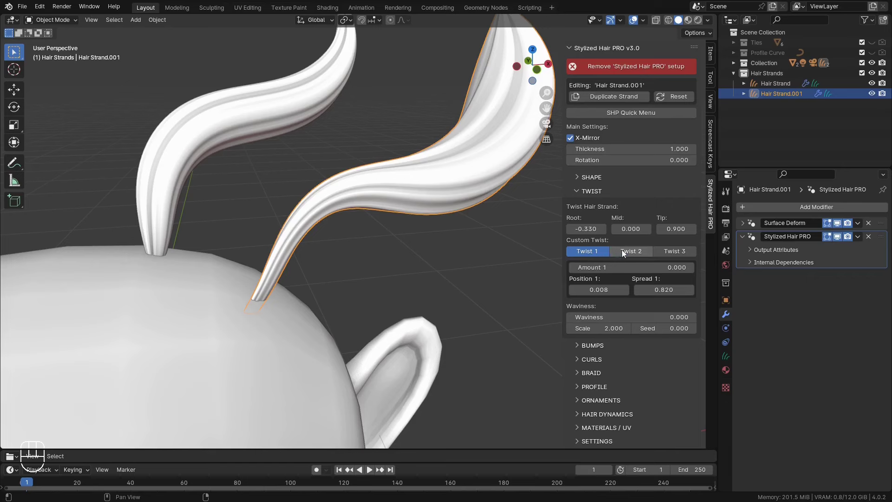
click(673, 252)
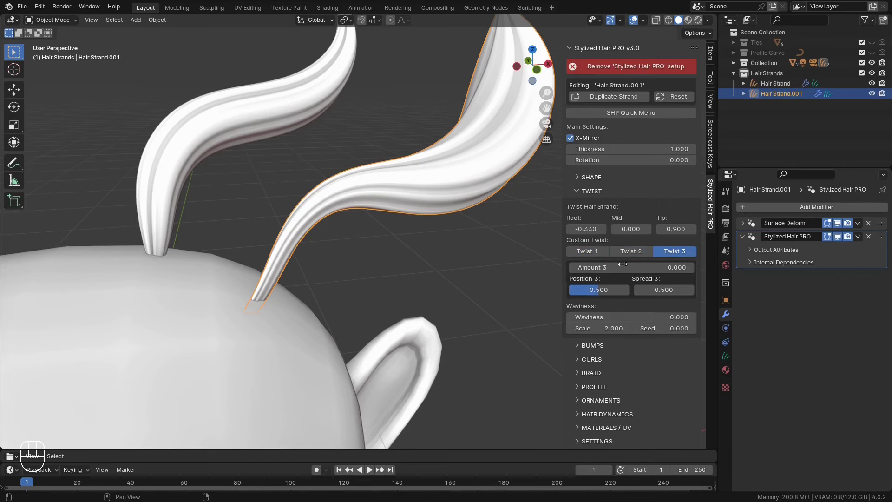
click(587, 252)
Step: Try waviness on the strand with Scale 2.120 and Seed -2.000, return Waviness to 0.000 and close the Twist settings
middle_drag(552, 262, 467, 281)
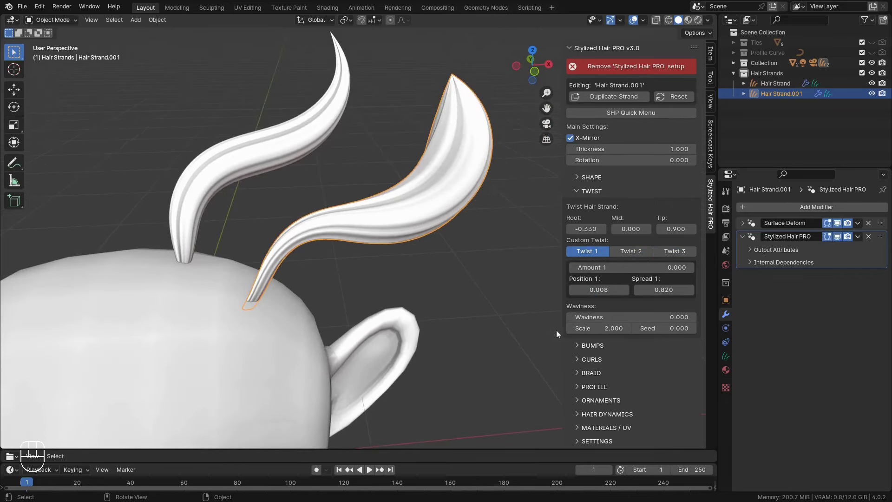
drag(597, 318, 626, 318)
middle_drag(486, 253, 470, 255)
drag(601, 328, 584, 328)
middle_drag(510, 315, 495, 311)
drag(661, 329, 616, 329)
drag(664, 329, 591, 317)
middle_drag(439, 254, 444, 267)
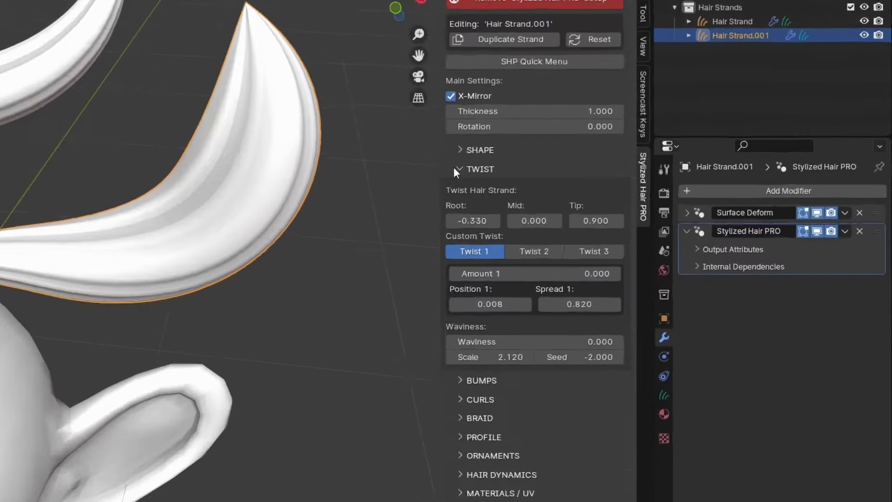
click(573, 191)
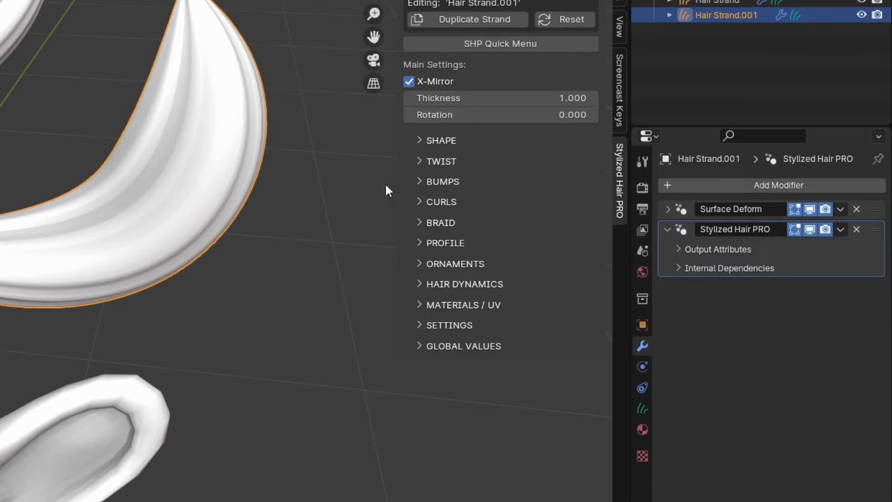
Step: Try regular bumps on the hair strand with Strength 0.876 and Count 6, adjust their shape and gaps, and return Strength to 0.000
click(418, 182)
middle_drag(347, 216, 325, 236)
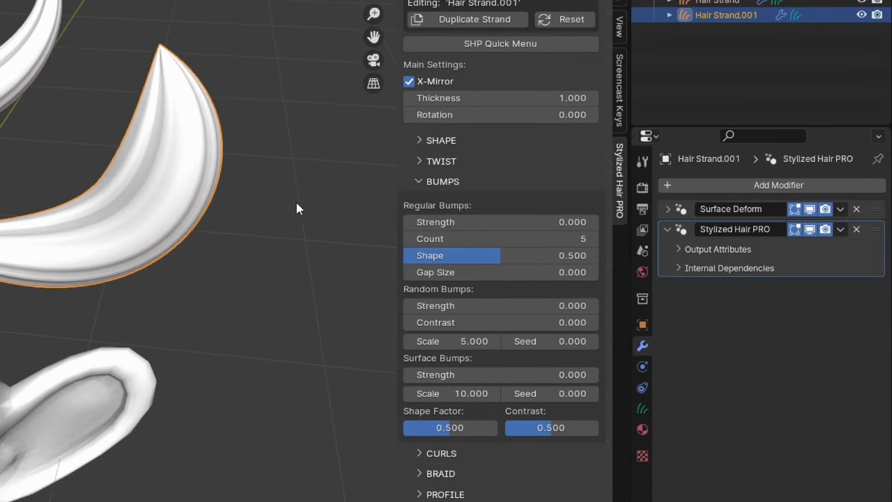
middle_drag(513, 238, 526, 243)
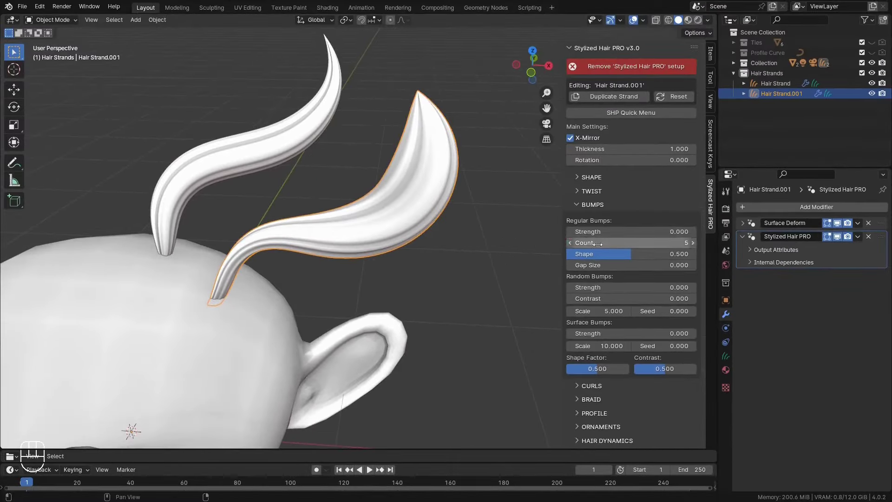
drag(570, 231, 669, 231)
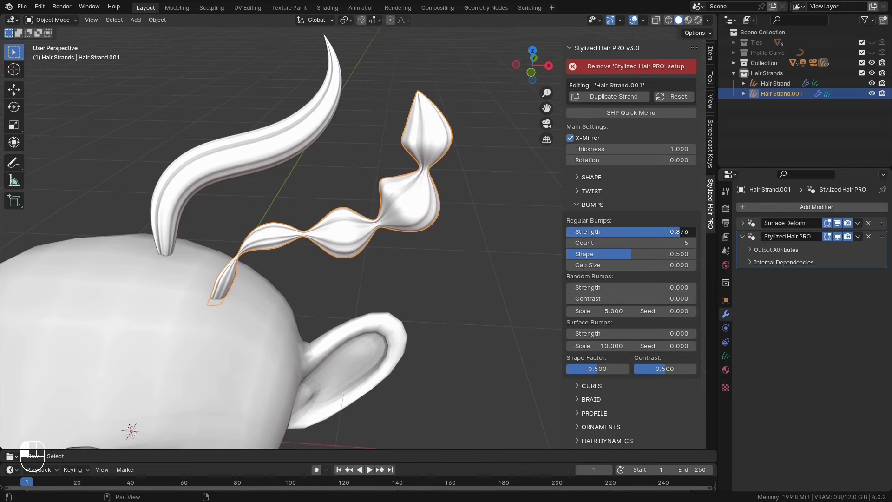
middle_drag(444, 223, 443, 214)
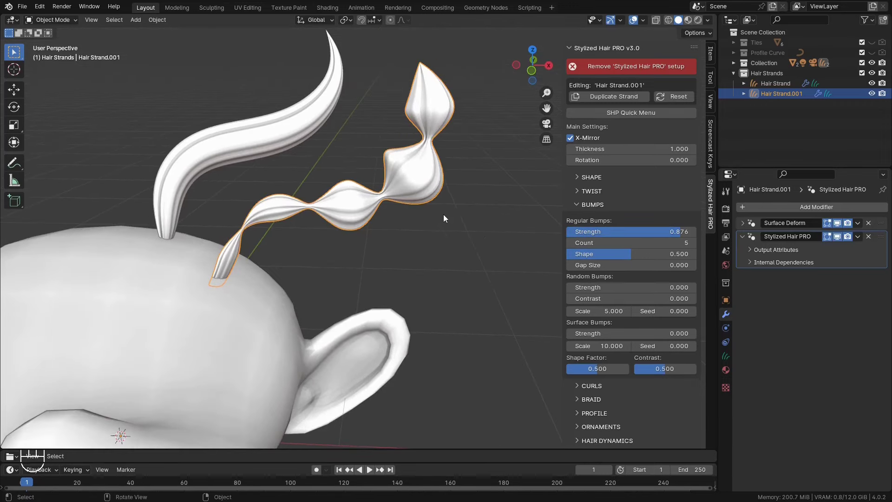
click(570, 244)
click(692, 243)
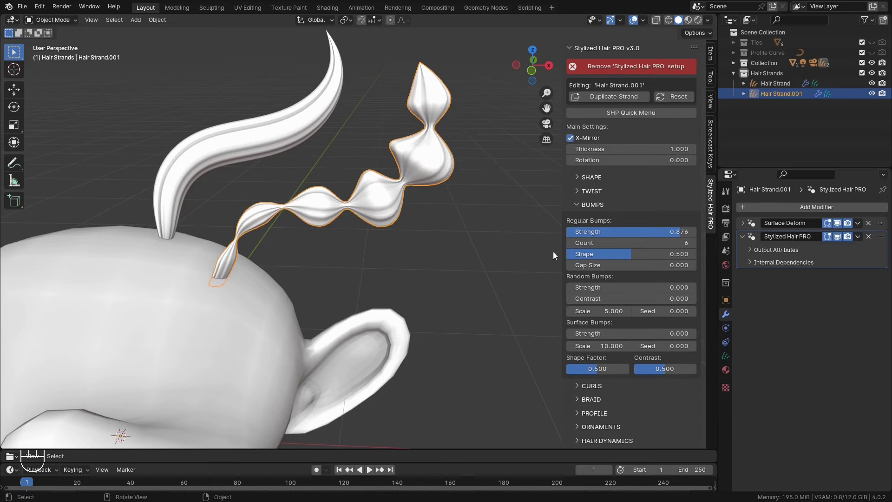
mouse_move(567, 256)
mouse_down()
mouse_move(584, 255)
mouse_move(568, 255)
mouse_move(575, 265)
mouse_move(602, 265)
mouse_move(567, 265)
mouse_up()
drag(676, 232, 567, 232)
Step: Try random bumps on the hair strand with Scale 3.170 and different Seed values
drag(589, 287, 681, 287)
drag(597, 311, 576, 310)
mouse_move(666, 312)
mouse_down()
mouse_move(753, 312)
mouse_move(666, 313)
mouse_move(623, 288)
mouse_move(571, 287)
mouse_move(636, 315)
mouse_move(677, 315)
mouse_up()
scroll(590, 311, down, 2)
Step: Try surface bumps on the strand with Scale 14.840, return their Strength to 0.000 and close the Bumps settings
drag(603, 304, 577, 303)
middle_drag(411, 245, 389, 255)
scroll(389, 257, up, 3)
drag(604, 314, 610, 314)
scroll(395, 264, down, 3)
middle_drag(395, 265, 414, 272)
drag(599, 303, 579, 303)
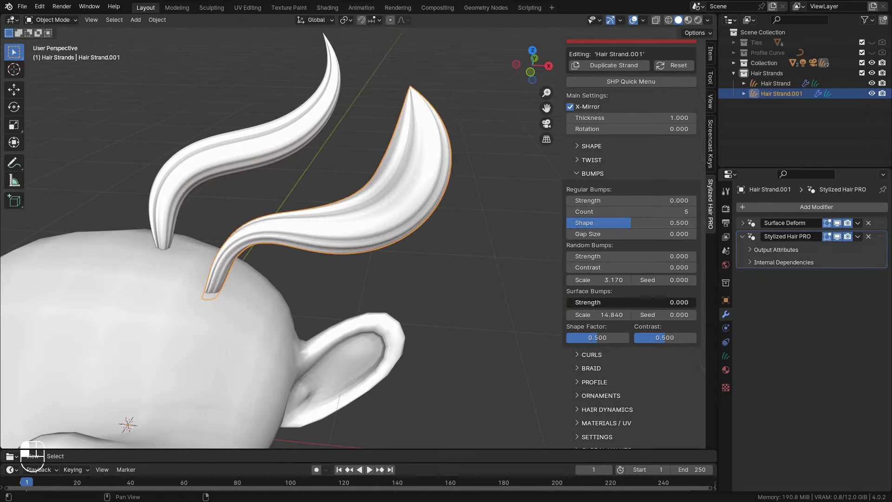
click(579, 173)
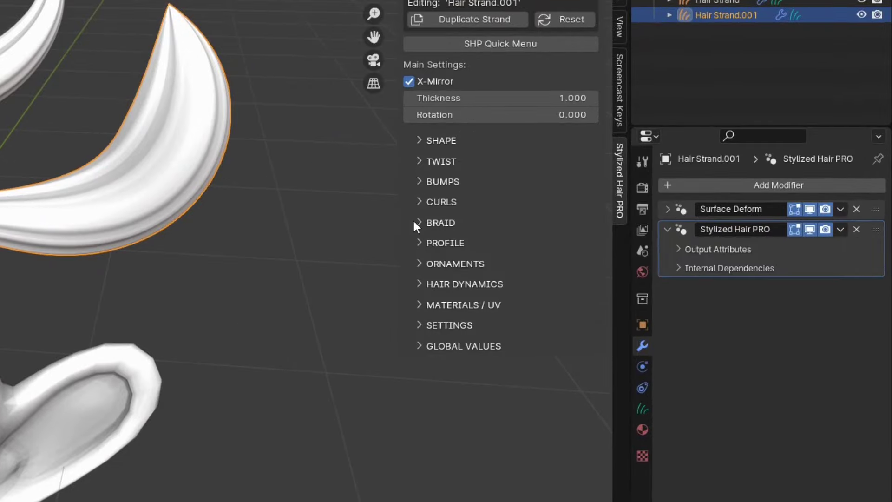
Step: Thin the hair strand to Thickness 0.450 and curl it with Radius 3.250
click(418, 202)
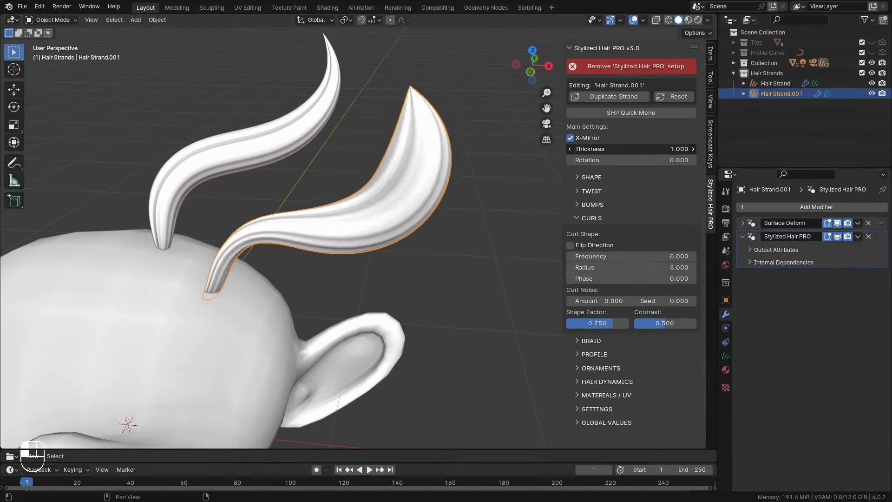
drag(525, 101, 519, 101)
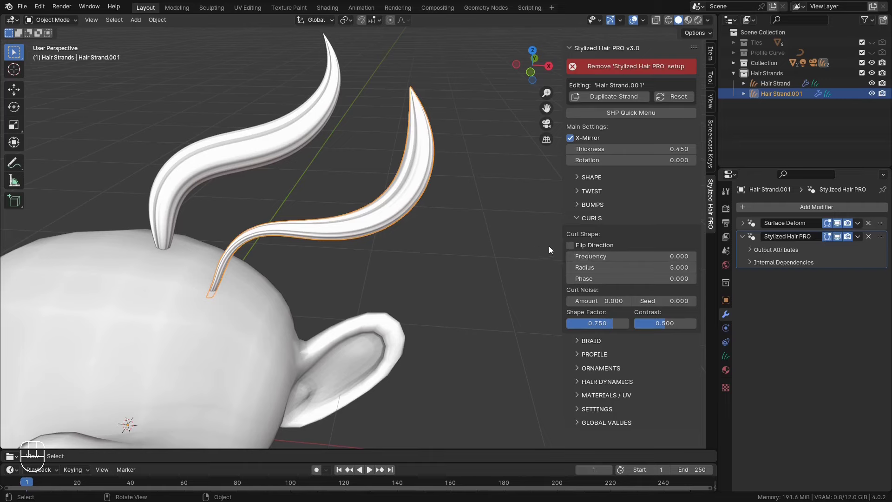
mouse_move(604, 256)
mouse_down()
mouse_move(651, 256)
mouse_move(613, 256)
mouse_up()
middle_drag(498, 241, 468, 238)
mouse_move(632, 267)
mouse_down()
mouse_move(656, 267)
mouse_move(615, 267)
mouse_up()
Step: Try shifting the curl Phase, and randomize the curls with noise Amount 0.992 and Seed 2.560
drag(632, 278, 657, 279)
right_click(657, 279)
drag(590, 301, 631, 300)
mouse_move(665, 301)
mouse_down()
mouse_move(627, 301)
mouse_move(680, 300)
mouse_up()
middle_drag(335, 295, 459, 293)
Step: Return the curl Frequency to 0.000, set the strand's Thickness to 0.740 and close the Curls settings
drag(650, 256, 507, 262)
drag(632, 148, 673, 148)
scroll(463, 261, up, 3)
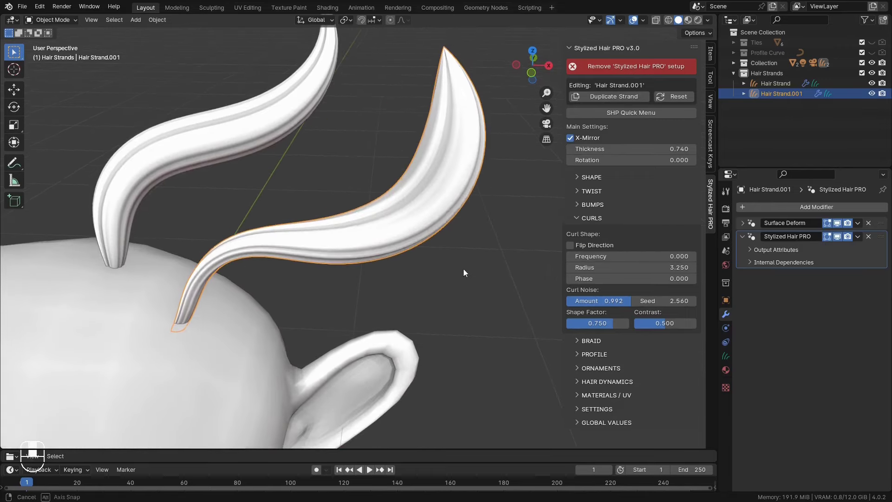
click(579, 218)
Step: Open the Braid settings and turn the strand into a braid with Frequency 4.840
click(588, 231)
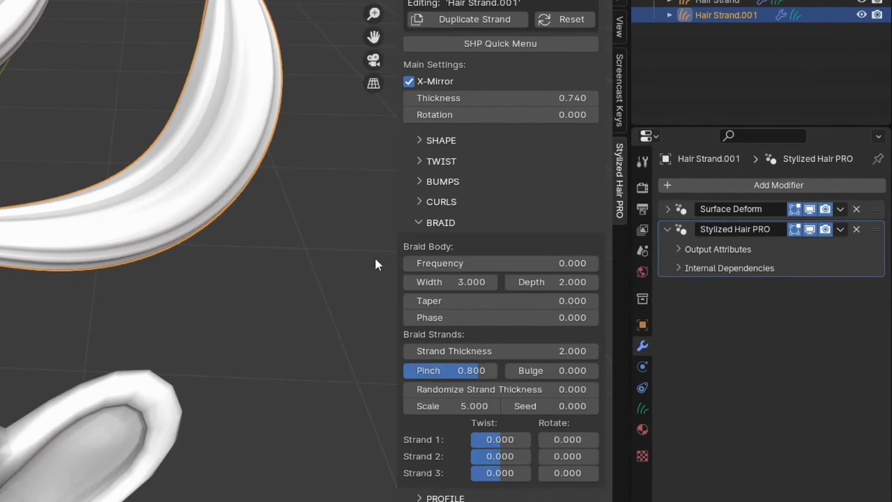
middle_drag(340, 256, 328, 312)
scroll(489, 285, down, 2)
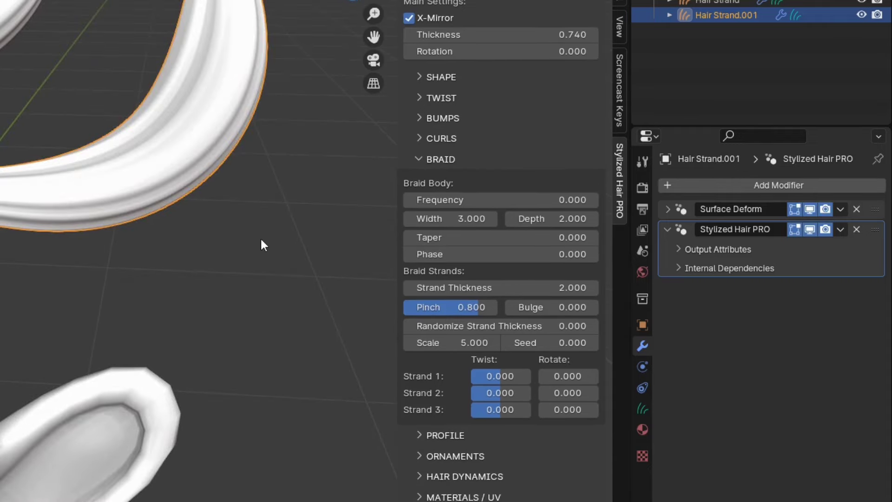
middle_drag(266, 234, 255, 253)
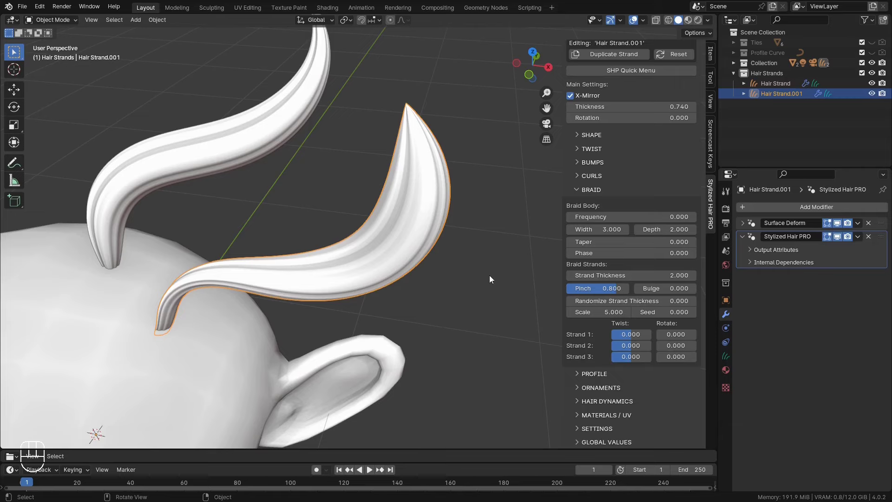
drag(604, 217, 688, 217)
middle_drag(348, 218, 384, 239)
Step: Adjust the braided strand's Shape settings and close them
click(582, 136)
drag(597, 161, 609, 162)
drag(604, 264, 568, 264)
drag(646, 264, 633, 264)
middle_drag(486, 179, 500, 163)
click(581, 136)
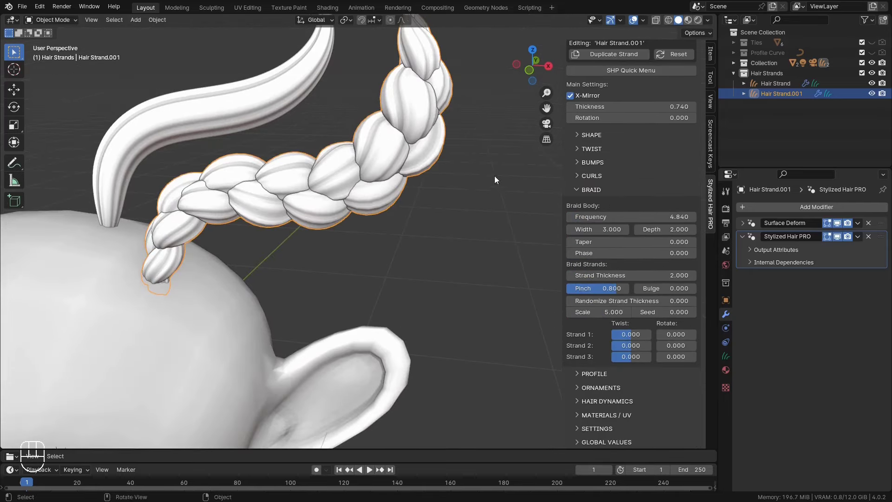
Step: Set the braid's Frequency to 4.010 and its Width to 5.830
shift+middle_drag(425, 189, 503, 277)
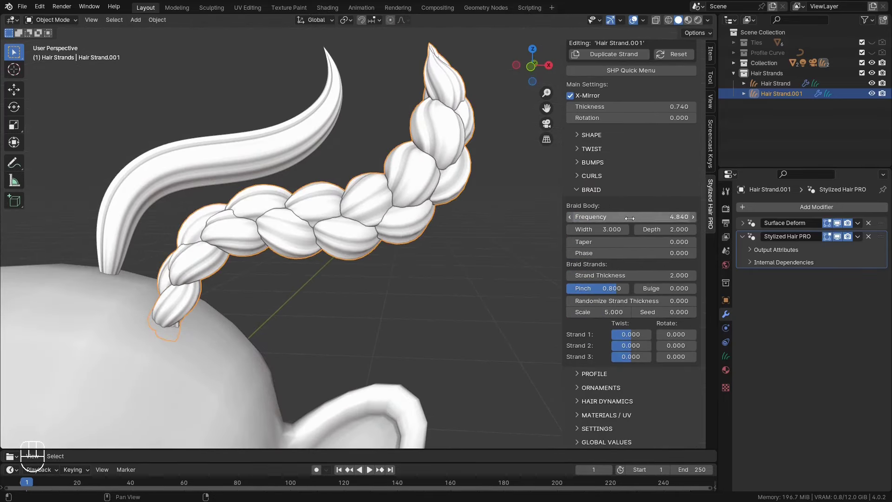
drag(604, 216, 576, 217)
mouse_move(433, 241)
shift+middle_down()
mouse_move(433, 266)
mouse_move(428, 254)
shift+middle_up()
drag(597, 229, 697, 229)
drag(641, 229, 624, 229)
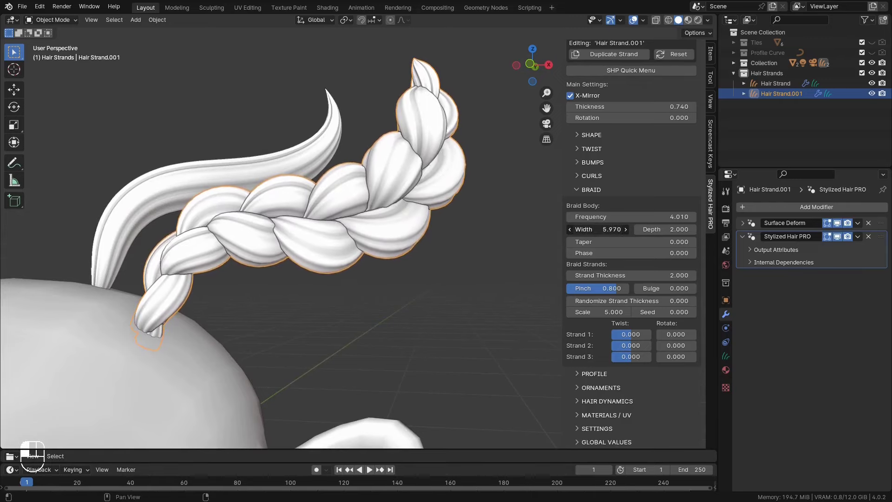
drag(598, 229, 595, 229)
Step: Set the braid's Depth to 3.260, Frequency to 2.910 and Strand Thickness to 1.650
middle_drag(311, 210, 308, 249)
shift+middle_drag(384, 265, 338, 224)
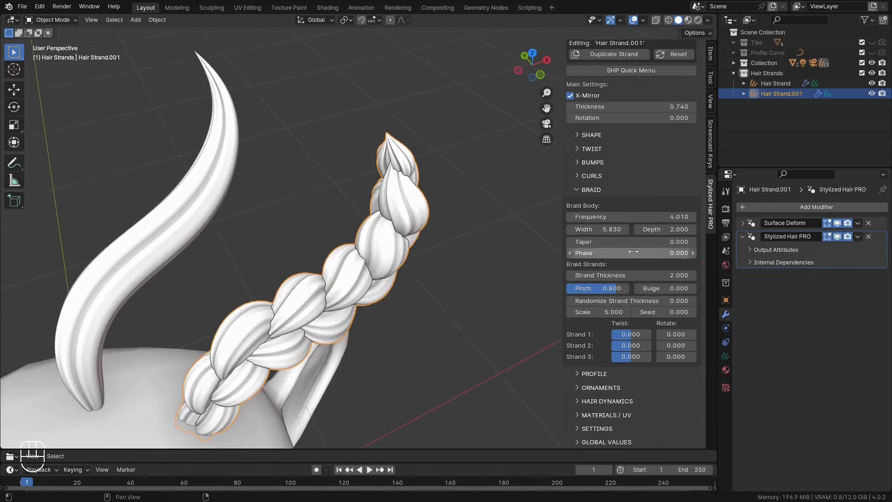
mouse_move(664, 229)
mouse_down()
mouse_move(699, 229)
mouse_move(630, 216)
mouse_move(657, 229)
mouse_up()
middle_drag(420, 254, 405, 269)
drag(640, 274, 625, 274)
scroll(423, 283, up, 1)
shift+middle_drag(423, 283, 425, 307)
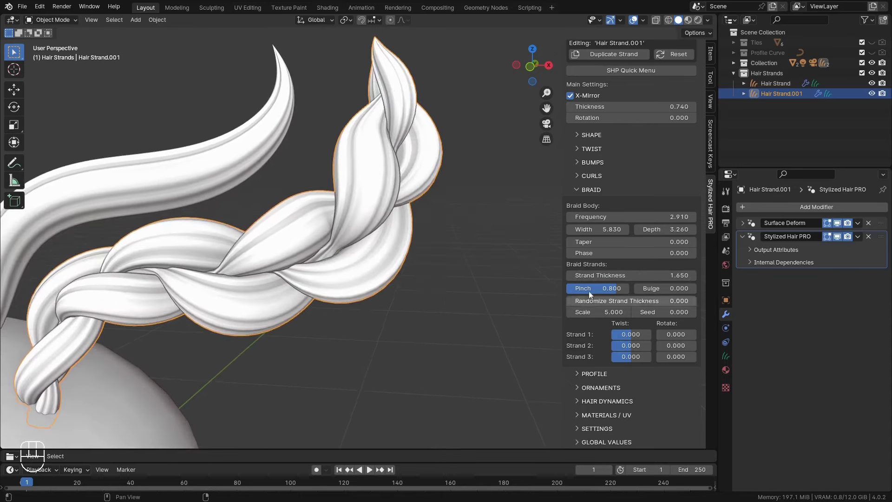
Step: Set braid Pinch to 0.496, Randomize Strand Thickness to 0.640 at Scale 6.150 and Seed 3.350, and rotate Strand 2 by 1.130 and Strand 3 by -2.230
drag(605, 288, 673, 312)
drag(614, 312, 662, 311)
middle_drag(517, 325, 434, 293)
drag(674, 334, 635, 356)
right_click(677, 334)
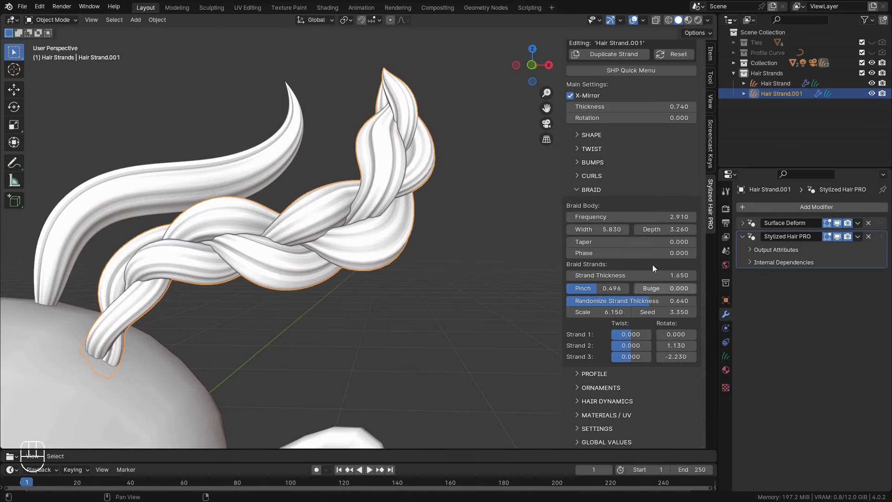
Step: Return the braid Frequency to 0 and close the Braid settings
click(599, 217)
text(0)
key(Return)
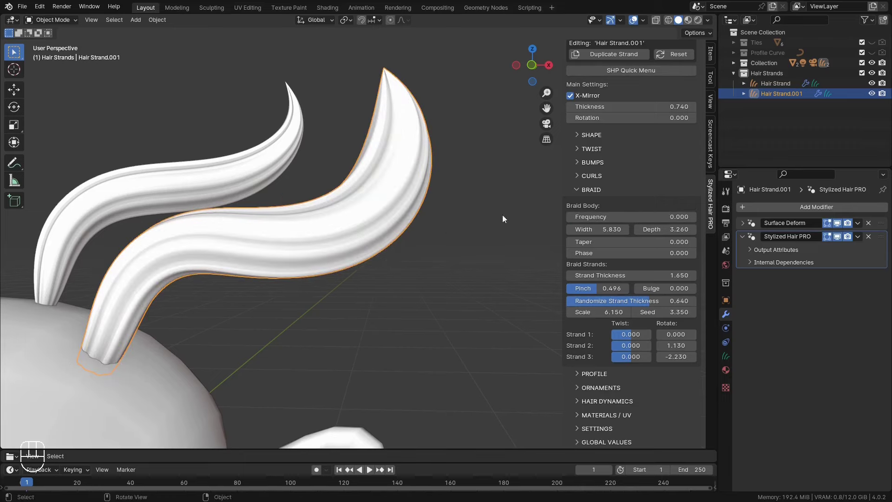
click(588, 190)
Step: Open the Profile settings, try the Sub-strands with Scale 0.384 and Seed -0.590, and reduce Sub-strands to 0.000
click(583, 245)
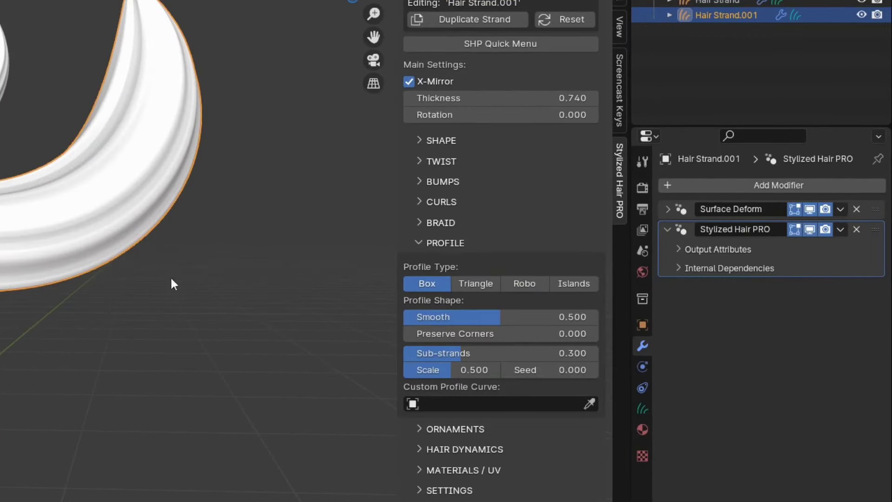
middle_drag(167, 280, 271, 303)
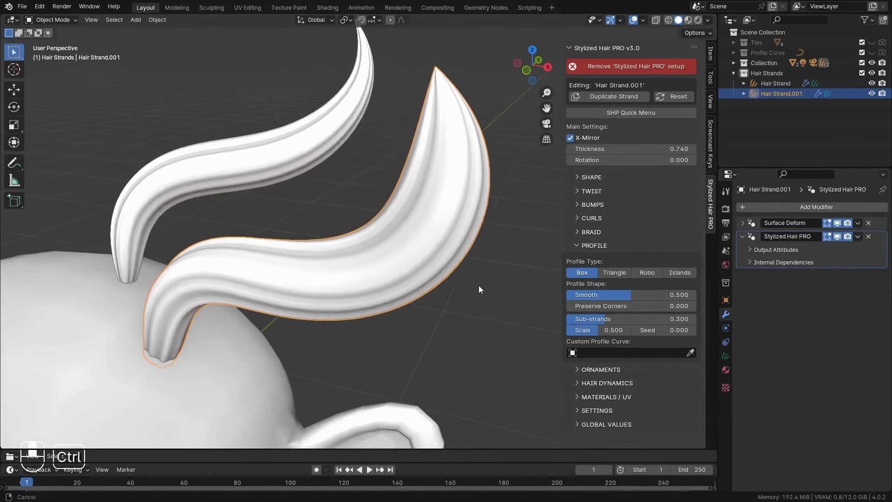
ctrl+middle_drag(479, 289, 352, 275)
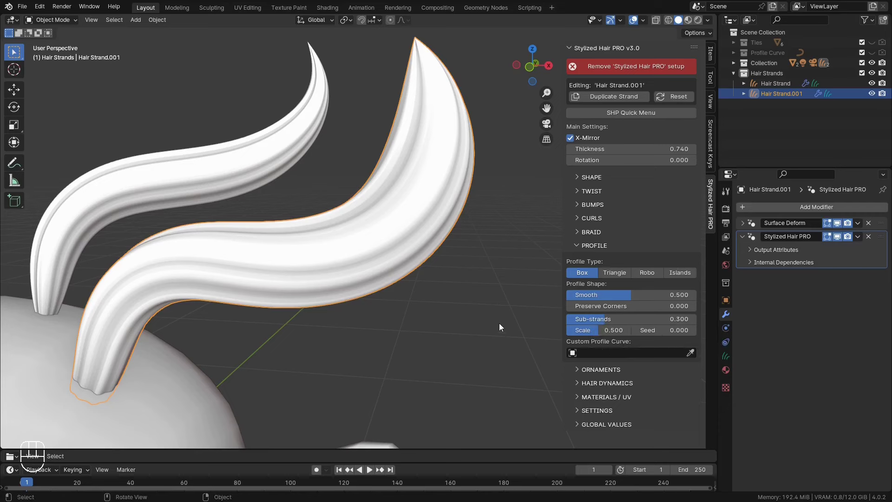
drag(593, 319, 572, 340)
drag(660, 330, 590, 319)
middle_drag(419, 297, 381, 297)
scroll(379, 295, up, 1)
shift+middle_drag(374, 290, 365, 338)
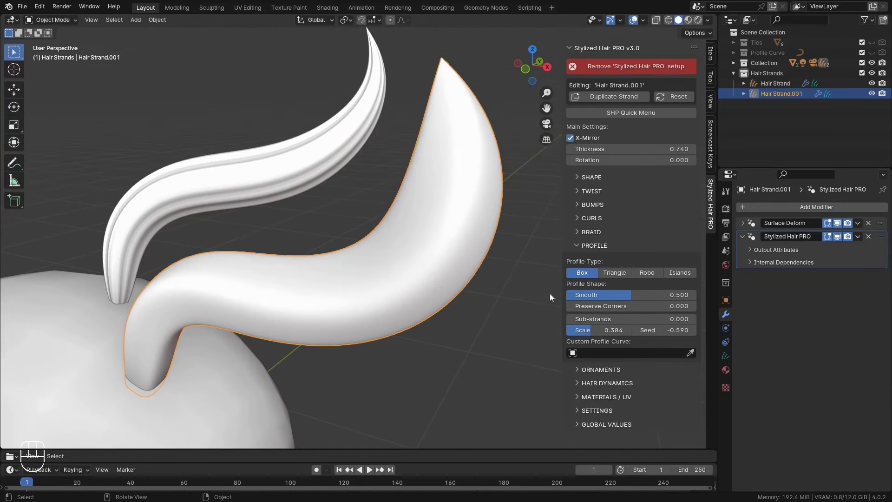
Step: Compare the Box profile at Smooth 0.000 and 1.000, and leave Smooth at 0.000
drag(630, 294, 567, 295)
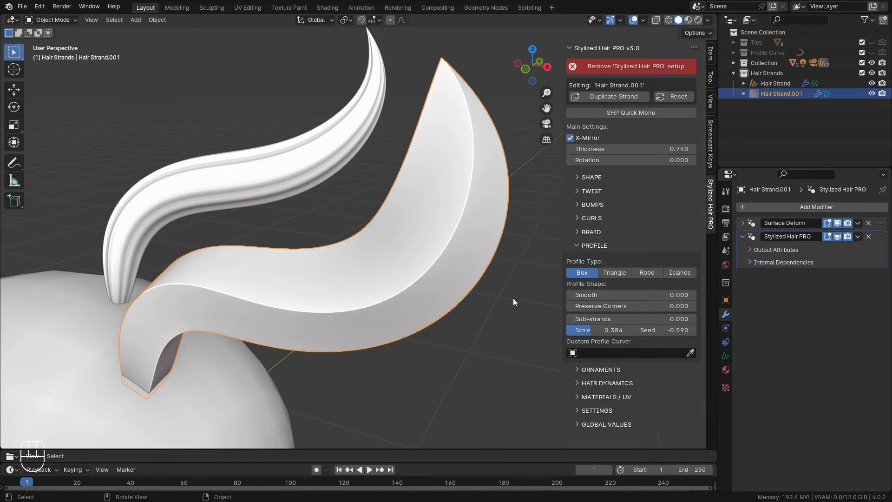
drag(588, 295, 718, 295)
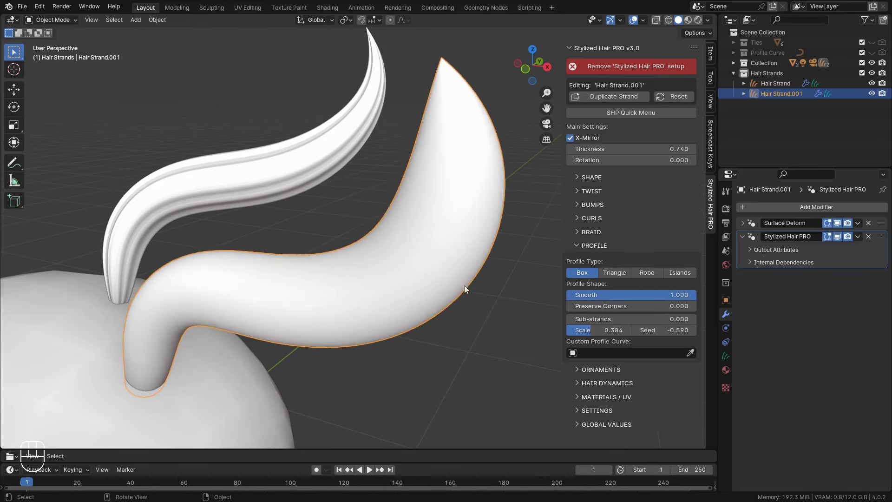
middle_drag(459, 289, 419, 283)
drag(595, 298, 465, 298)
mouse_move(567, 295)
mouse_down()
mouse_move(665, 294)
mouse_move(566, 295)
mouse_up()
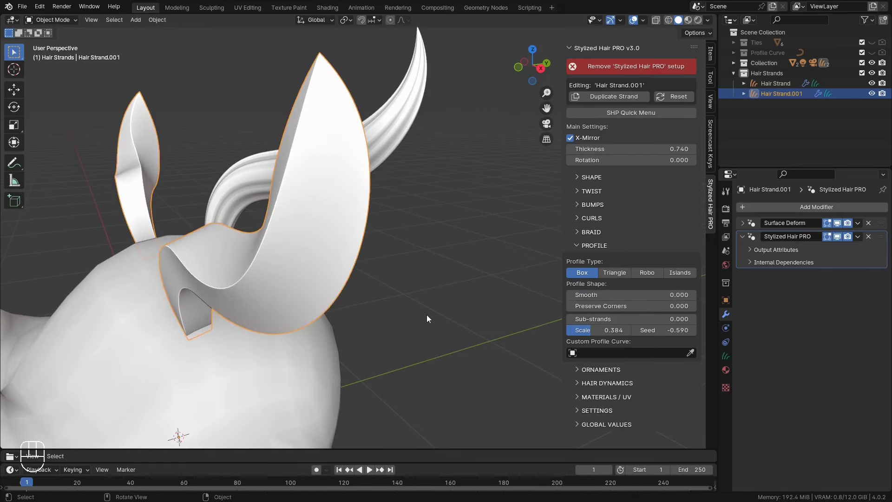
mouse_move(428, 315)
middle_down()
mouse_move(443, 319)
mouse_move(433, 324)
mouse_move(464, 307)
mouse_move(405, 328)
mouse_move(405, 305)
mouse_move(348, 320)
mouse_move(298, 302)
mouse_move(421, 318)
mouse_move(418, 310)
middle_up()
middle_drag(419, 310, 384, 303)
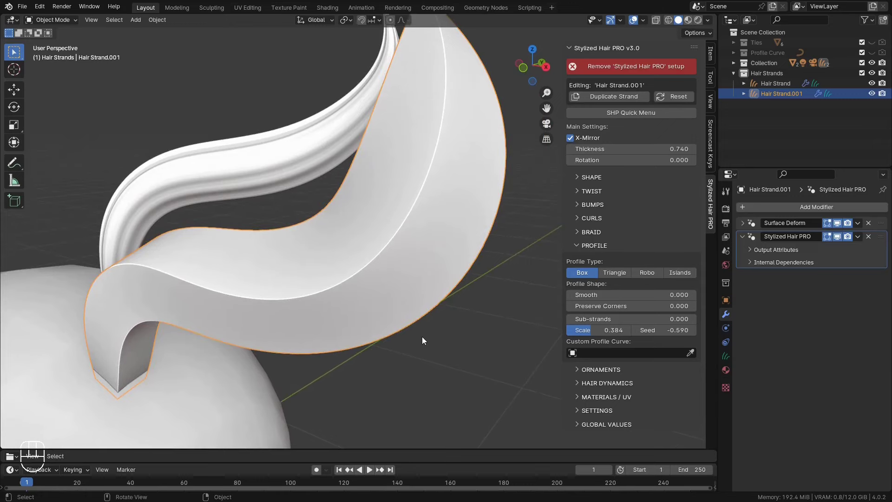
Step: Try Preserve Corners on the Box profile with Smooth raised to 1.000, and return both values to 0.000
drag(604, 296, 695, 295)
middle_drag(453, 300, 453, 329)
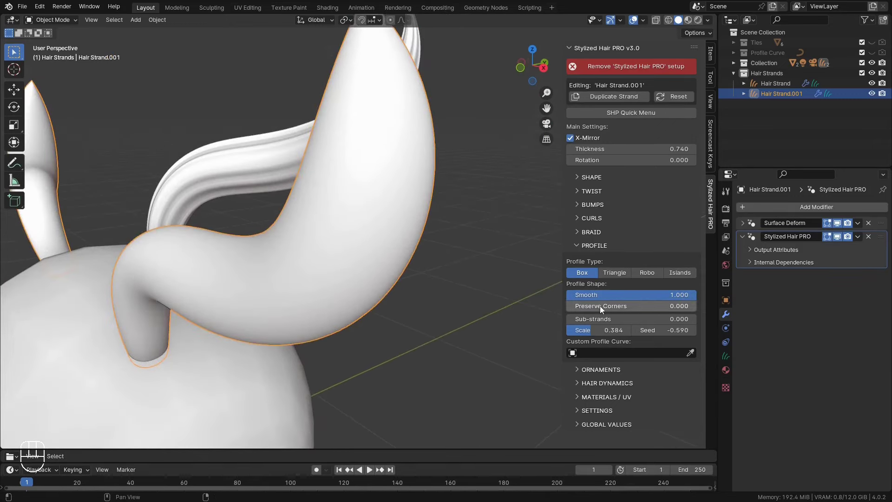
drag(578, 306, 687, 305)
mouse_move(376, 308)
middle_down()
mouse_move(430, 400)
mouse_move(380, 309)
middle_up()
mouse_move(626, 294)
mouse_down()
mouse_move(505, 295)
mouse_move(628, 294)
mouse_up()
middle_drag(470, 286, 473, 249)
mouse_move(625, 295)
mouse_down()
mouse_move(567, 295)
mouse_move(626, 294)
mouse_up()
middle_drag(369, 265, 408, 327)
drag(627, 306, 498, 306)
drag(622, 294, 492, 295)
middle_drag(458, 327, 441, 347)
Step: Try the Triangle profile with higher Smooth and Preserve Corners values, and return both to 0.000
click(613, 272)
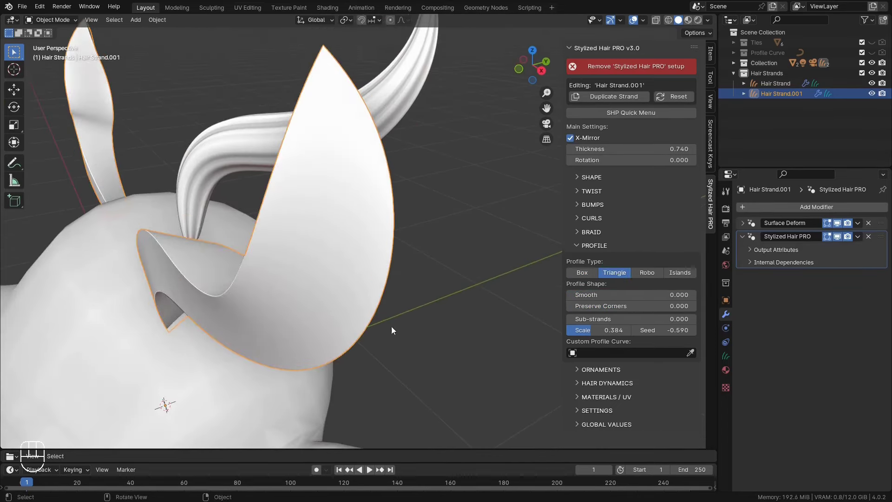
mouse_move(384, 322)
middle_down()
mouse_move(299, 278)
mouse_move(358, 329)
mouse_move(350, 373)
mouse_move(383, 355)
mouse_move(400, 327)
middle_up()
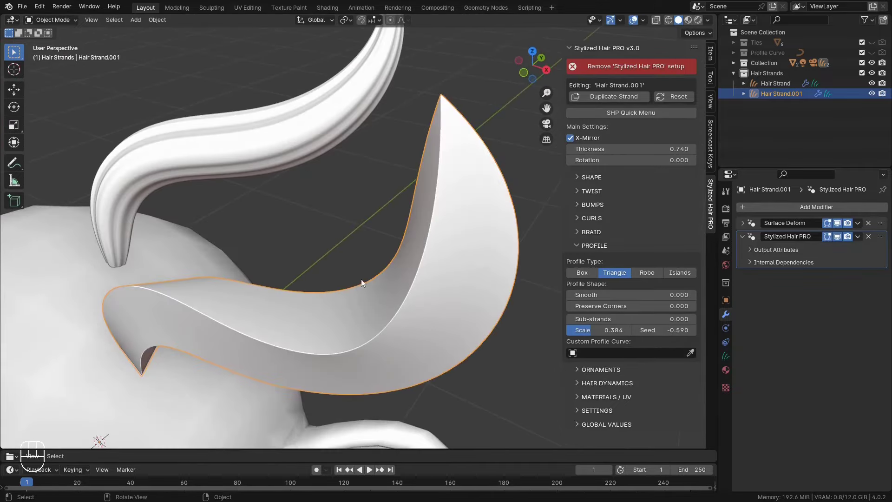
middle_drag(356, 277, 402, 280)
drag(589, 294, 696, 295)
drag(608, 305, 498, 295)
middle_drag(464, 329, 355, 306)
shift+middle_drag(452, 306, 372, 233)
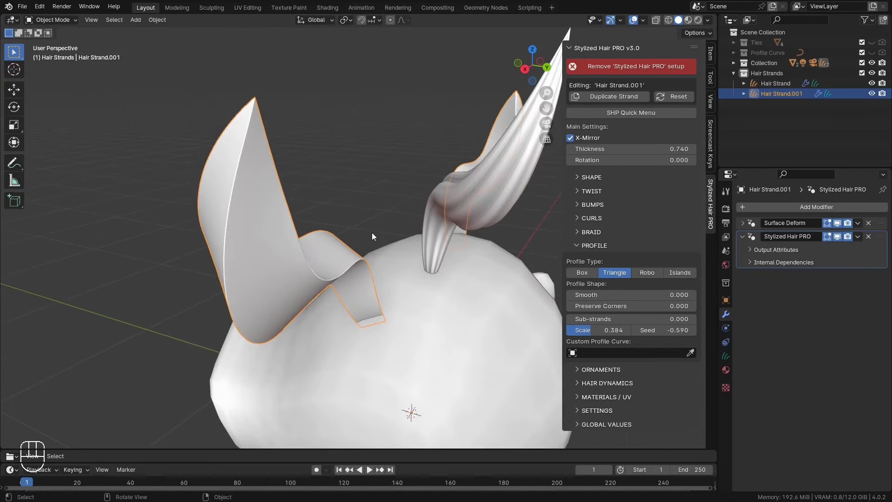
Step: Switch the strand's profile to Robo and set Sub-strands to 0.329 with Seed 0.770
click(647, 272)
middle_drag(384, 251, 424, 255)
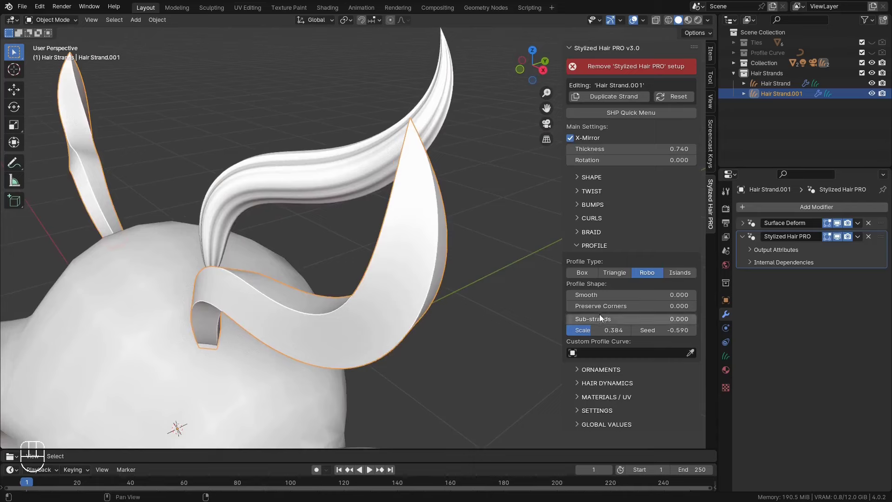
drag(600, 320, 624, 320)
middle_drag(507, 314, 462, 315)
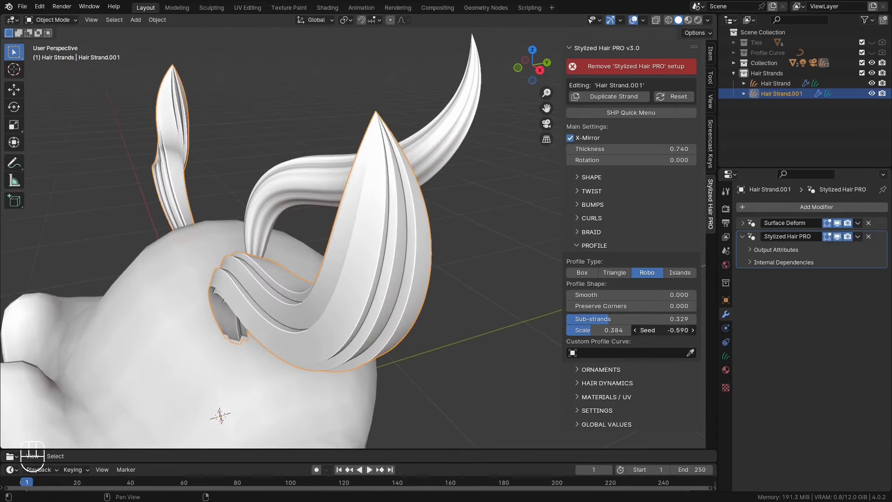
mouse_move(654, 330)
mouse_down()
mouse_move(711, 331)
mouse_move(668, 330)
mouse_up()
middle_drag(379, 285, 520, 318)
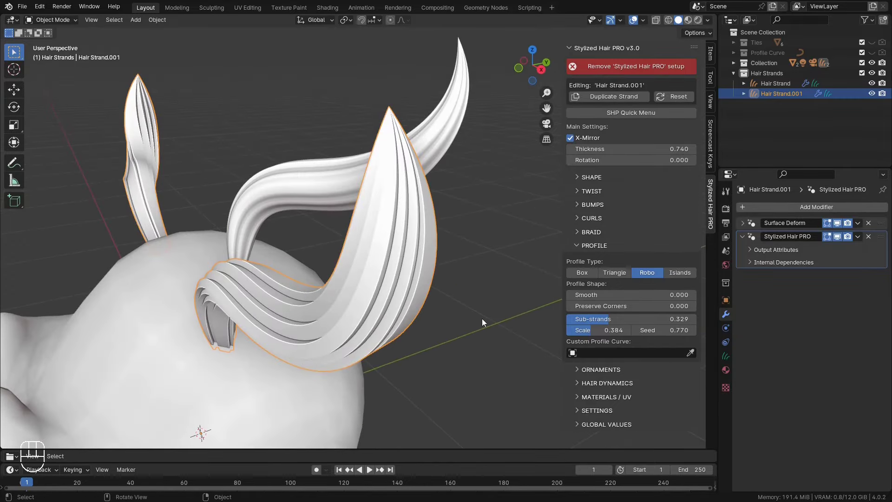
Step: Switch the strand's profile to Islands and set its Smooth value to 0.682
click(687, 273)
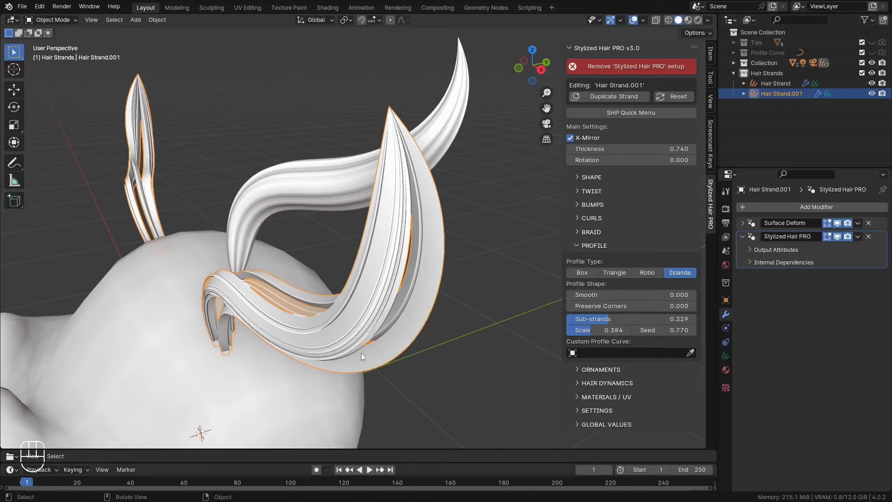
middle_drag(362, 352, 408, 294)
click(399, 344)
middle_drag(399, 344, 383, 274)
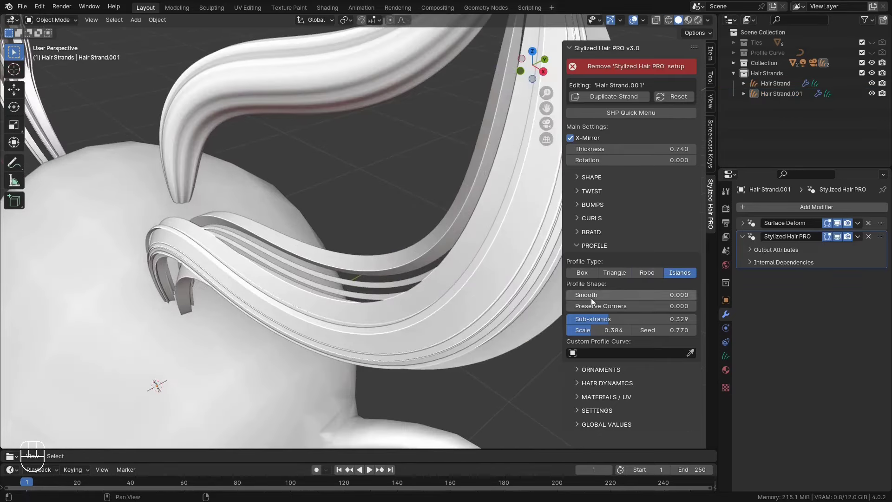
drag(594, 300, 661, 300)
middle_drag(461, 342, 267, 295)
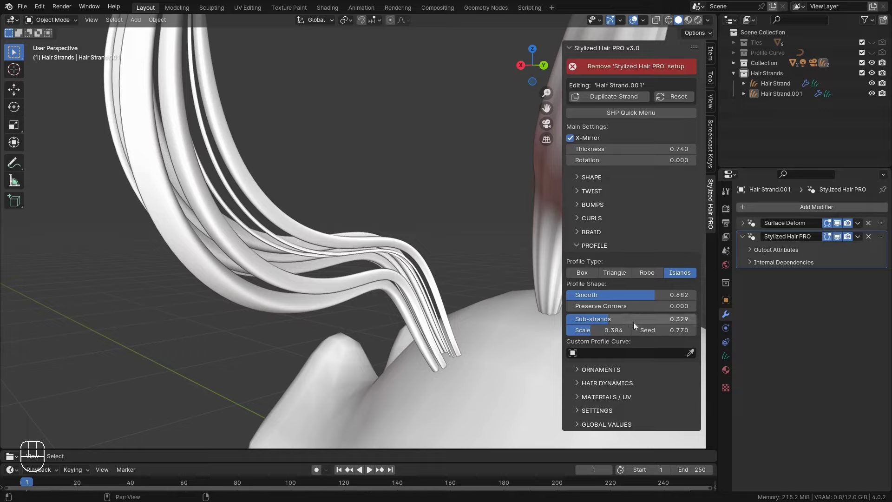
Step: Set the Islands profile's Sub-strands to 0.213, Scale to 0.570 and Seed to -0.130
drag(641, 331, 758, 330)
scroll(341, 272, down, 2)
middle_drag(341, 275, 421, 299)
drag(665, 330, 587, 330)
drag(641, 319, 622, 330)
shift+middle_drag(470, 310, 489, 319)
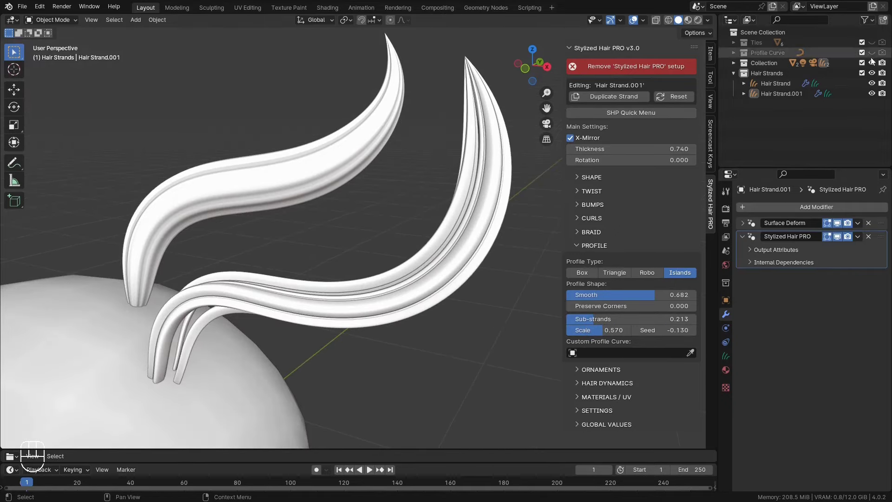
Step: Unhide the Profile Curve collection and examine the Custom Profile Curve and its control points in isolation
click(734, 53)
click(788, 62)
key(KP_Divide)
middle_drag(455, 263, 520, 326)
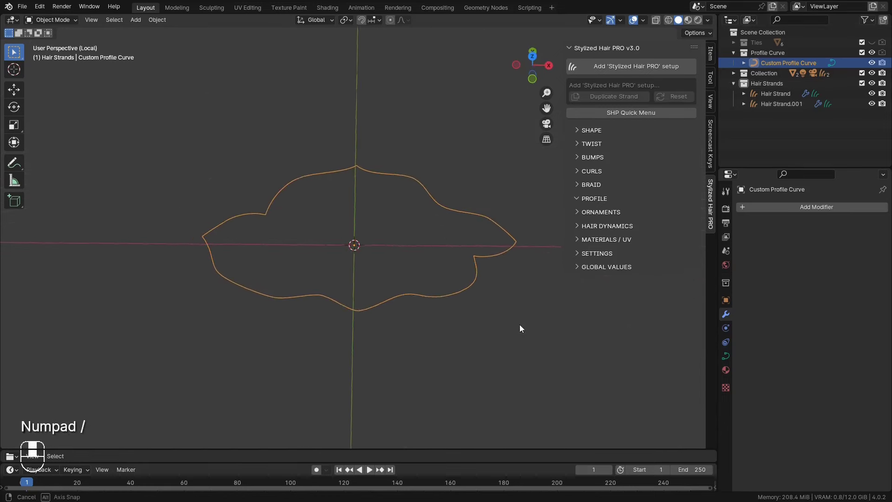
key(Tab)
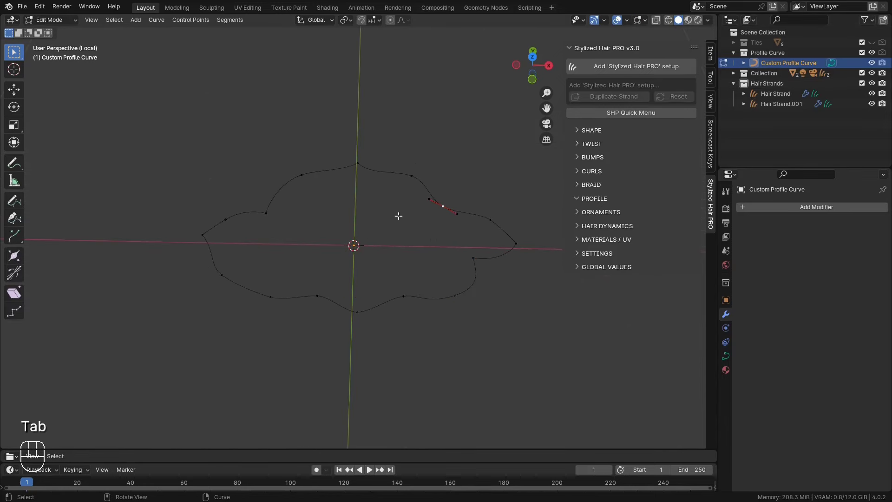
key(Tab)
middle_drag(341, 239, 380, 244)
key(KP_Divide)
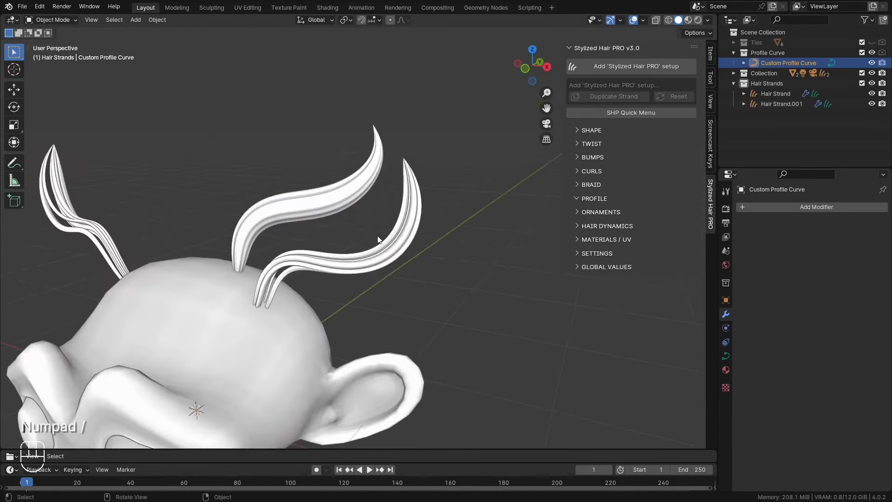
Step: Assign Custom Profile Curve as the lower hair strand's custom profile and set the strand's Thickness to 1.920
click(381, 243)
click(788, 64)
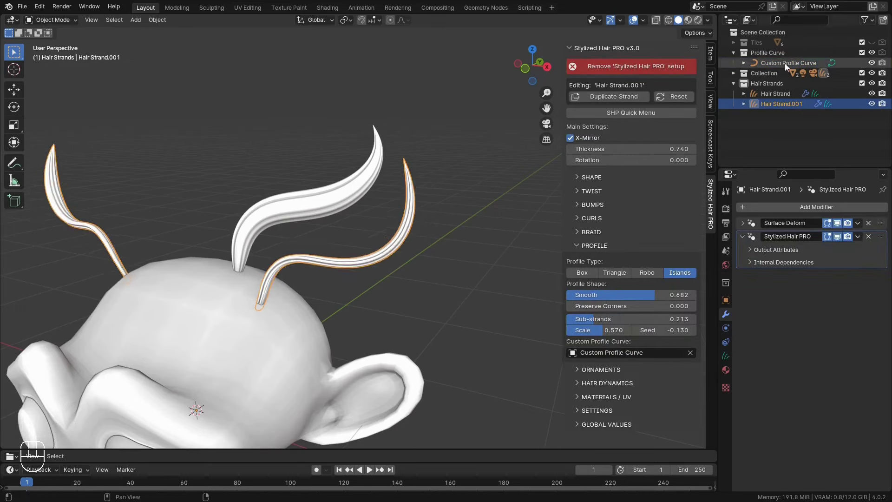
scroll(400, 297, up, 4)
middle_drag(385, 300, 284, 300)
drag(602, 150, 650, 150)
middle_drag(292, 253, 462, 324)
scroll(445, 309, down, 3)
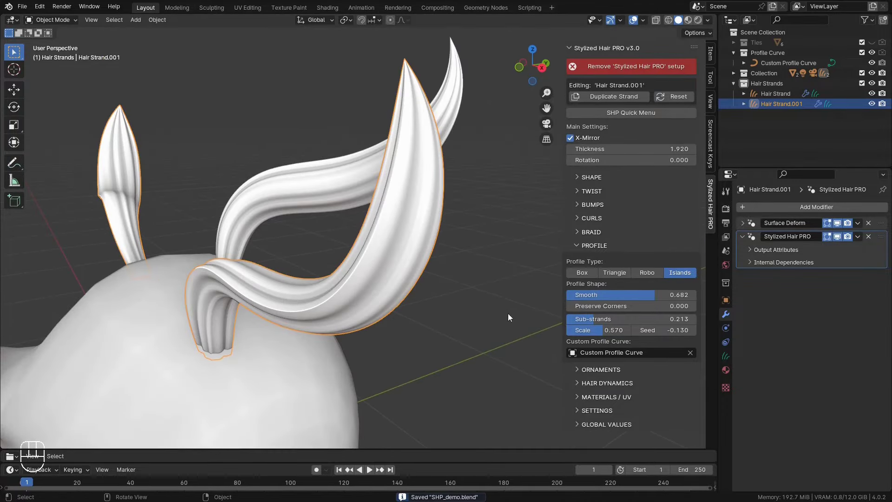
Step: Clear the strand's custom profile curve and switch to the Box profile with Smooth 0.333, Thickness 0.560 and Rotation 0.600
drag(606, 160, 633, 160)
click(690, 353)
click(735, 53)
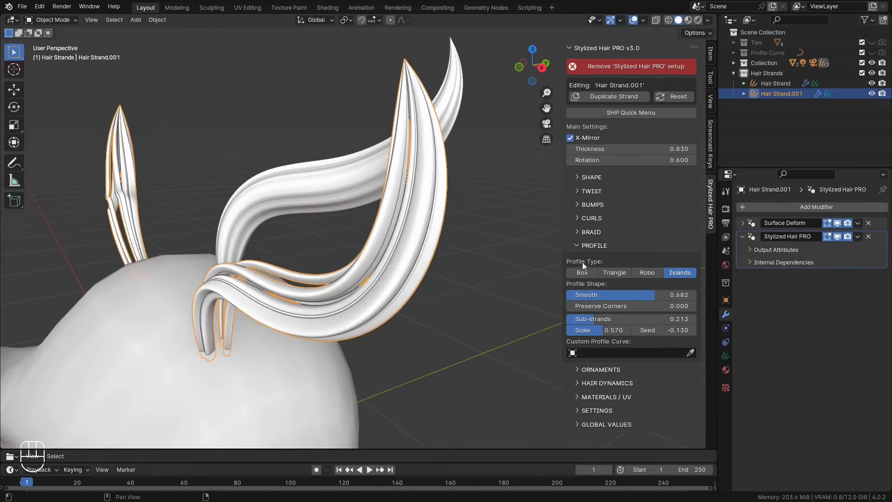
click(582, 272)
drag(632, 294, 609, 295)
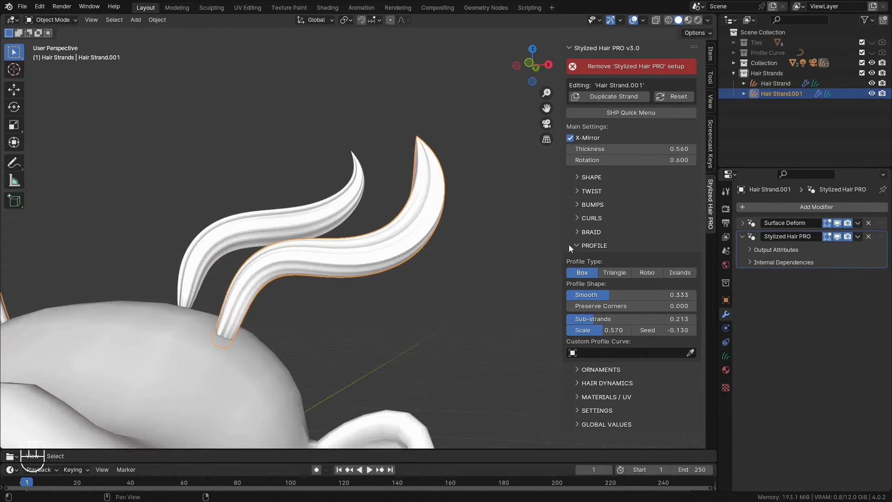
Step: Collapse the profile settings, expand the ornament settings and enable a Band ornament on the strand
click(576, 245)
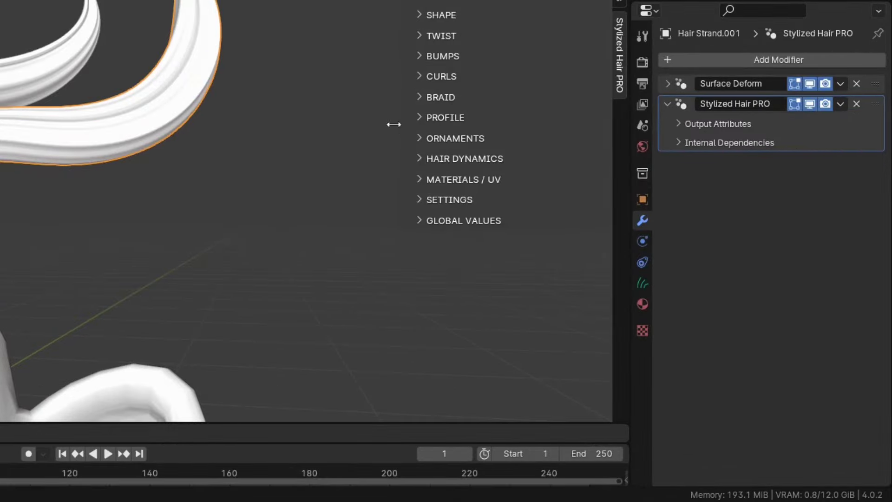
click(420, 139)
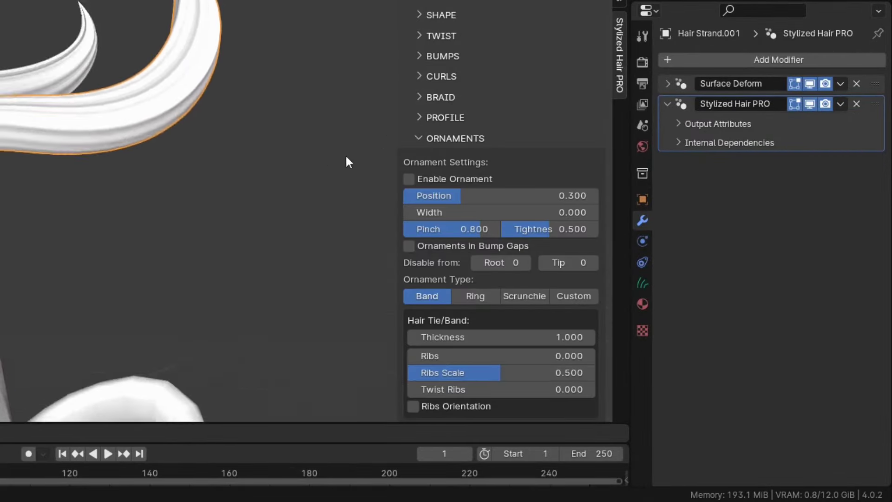
scroll(392, 145, down, 5)
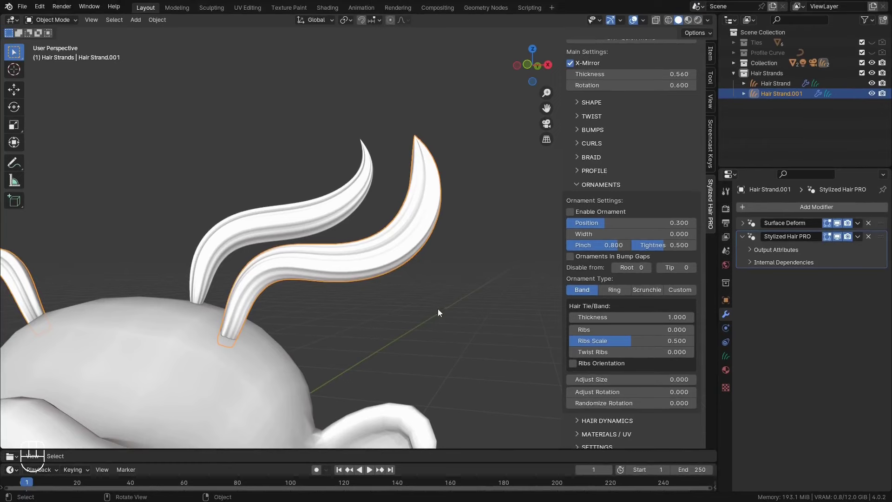
ctrl+middle_drag(211, 212, 208, 124)
ctrl+middle_drag(436, 250, 437, 254)
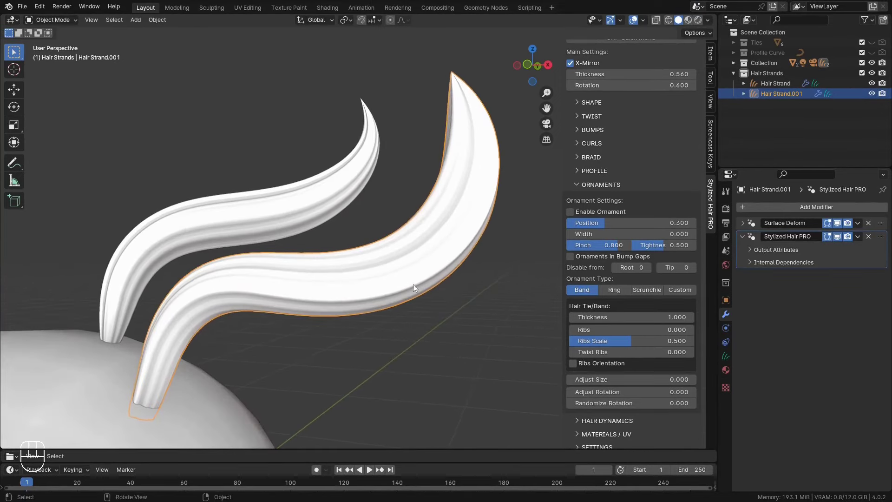
middle_drag(408, 288, 417, 296)
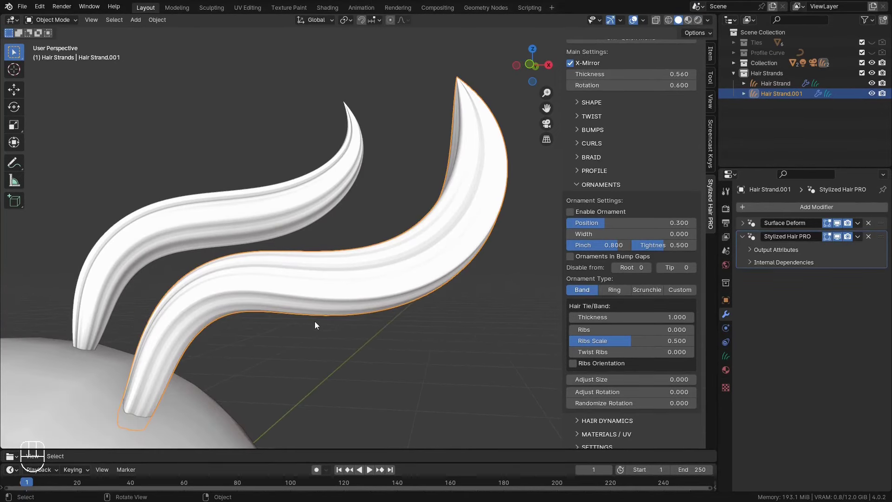
click(569, 211)
middle_drag(389, 317, 323, 327)
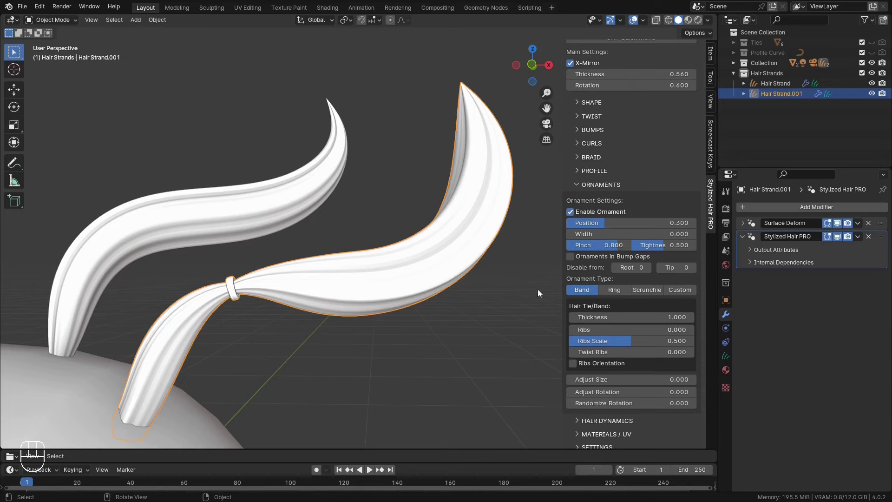
Step: Set the band ornament's Position to 0.657, Width to 0.143, Pinch to 0.854 and Tightness to 0.640
drag(587, 223, 655, 223)
middle_drag(519, 266, 486, 279)
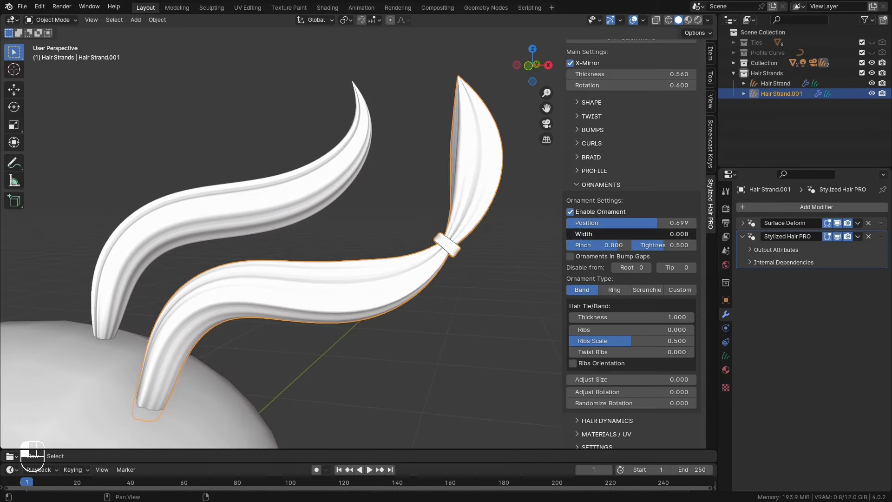
mouse_move(584, 234)
mouse_down()
mouse_move(603, 234)
mouse_move(589, 234)
mouse_up()
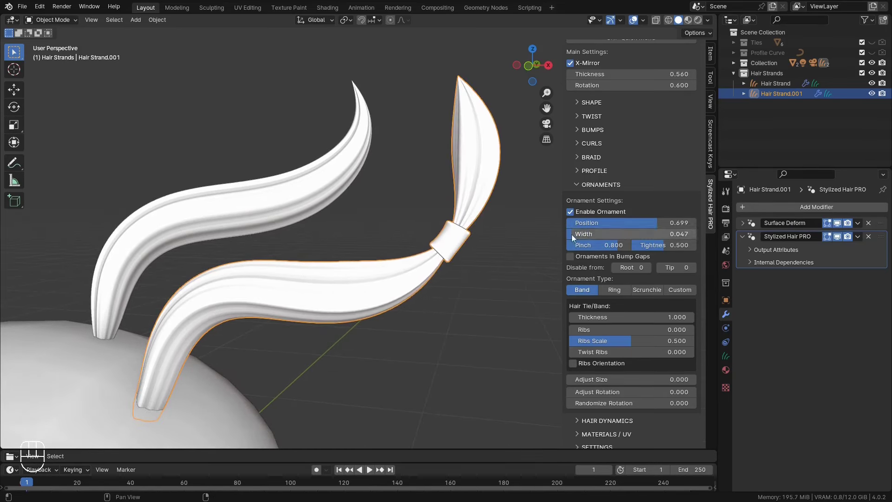
drag(620, 245, 669, 245)
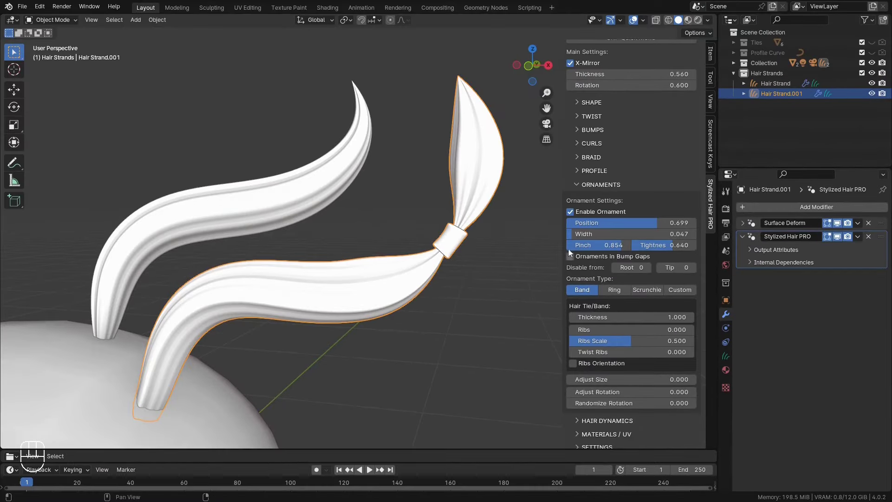
drag(446, 226, 452, 226)
drag(602, 234, 636, 224)
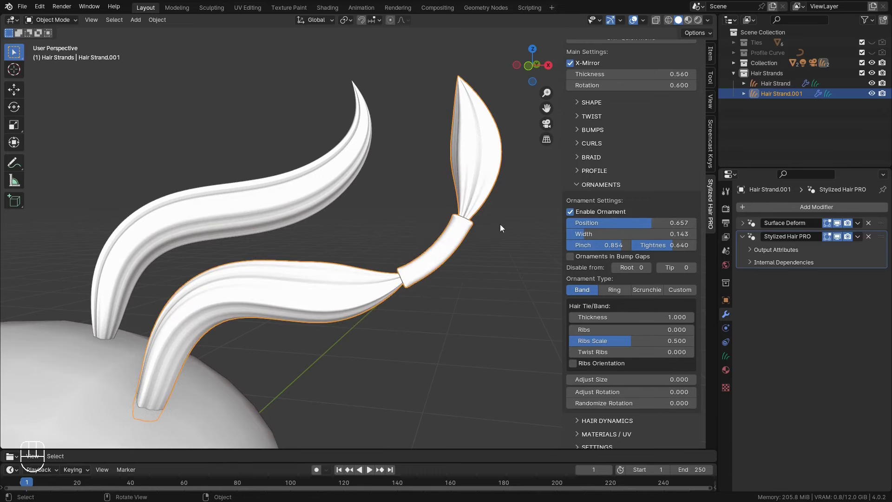
Step: Try reshaping the strand's curve with the band ornament in place, and return to Object Mode
scroll(500, 223, down, 1)
mouse_move(500, 224)
shift+middle_down()
mouse_move(472, 215)
mouse_move(443, 187)
shift+middle_up()
key(Tab)
click(452, 243)
mouse_move(361, 152)
mouse_down()
mouse_move(487, 182)
mouse_move(467, 274)
mouse_move(391, 241)
mouse_move(393, 157)
mouse_move(364, 189)
mouse_move(380, 235)
mouse_move(376, 174)
mouse_move(427, 120)
mouse_move(484, 240)
mouse_move(514, 163)
mouse_move(396, 237)
mouse_move(310, 264)
mouse_move(533, 114)
mouse_move(432, 162)
mouse_move(185, 255)
mouse_up()
key(s)
click(14, 127)
key(f)
click(386, 209)
mouse_move(400, 203)
mouse_down()
mouse_move(464, 85)
mouse_move(449, 74)
mouse_up()
mouse_move(431, 174)
middle_down()
mouse_move(362, 217)
mouse_move(436, 278)
middle_up()
key(Tab)
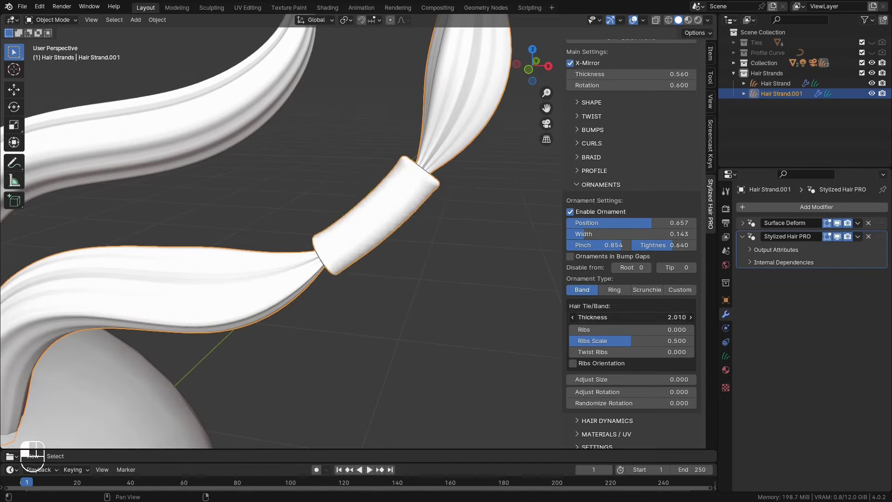
Step: Set the band's Ribs to 0.210, Ribs Scale to 0.633, Twist Ribs to 1.770 and the ornament Width to 0.000, leaving Ribs Orientation off
drag(628, 329, 653, 329)
drag(628, 341, 683, 352)
scroll(467, 341, down, 1)
click(573, 363)
click(572, 362)
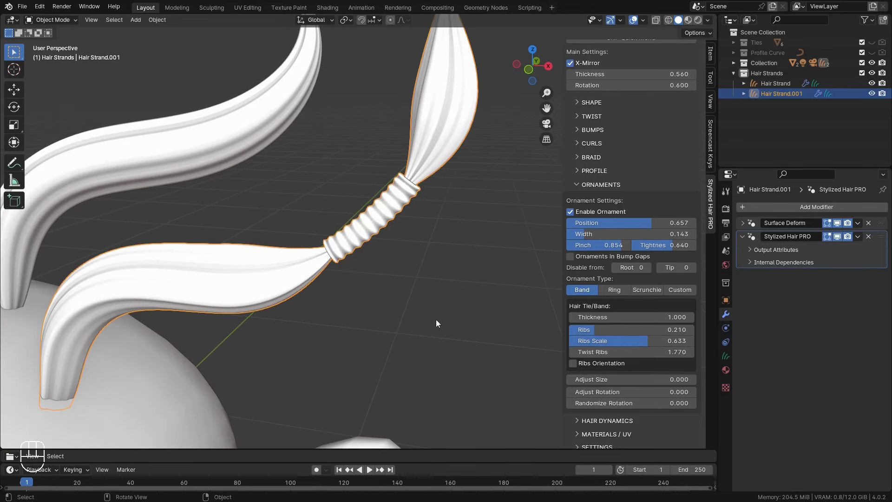
drag(609, 234, 576, 234)
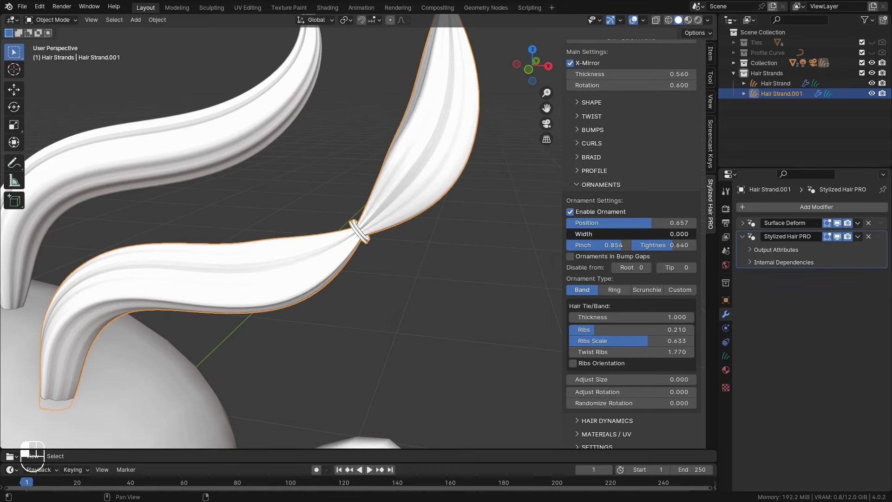
Step: Switch the ornament type to Ring and set its Coil to 0.085 and Adjust Size to 2.070
click(605, 290)
scroll(369, 215, up, 5)
middle_drag(369, 214, 509, 333)
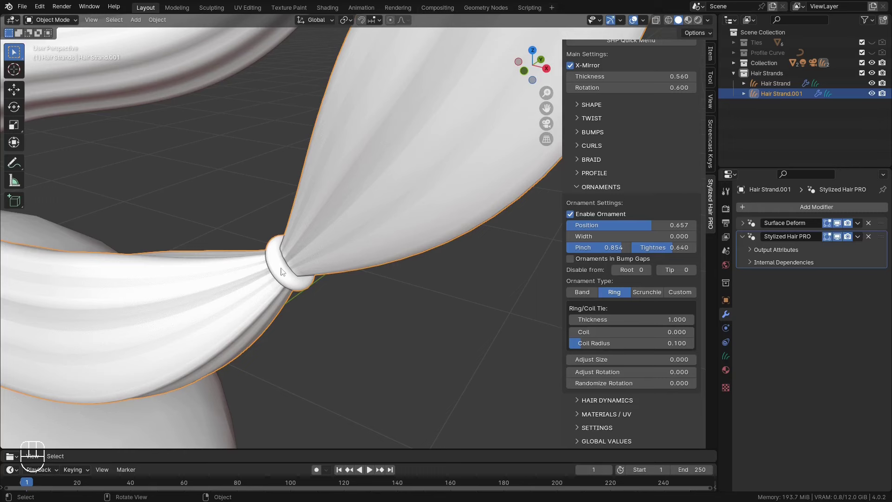
drag(590, 332, 617, 361)
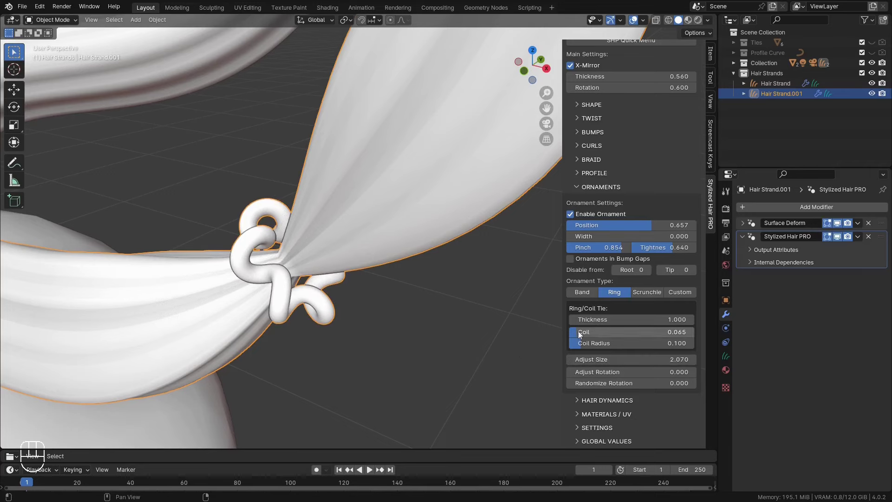
drag(576, 333, 581, 334)
middle_drag(358, 284, 382, 314)
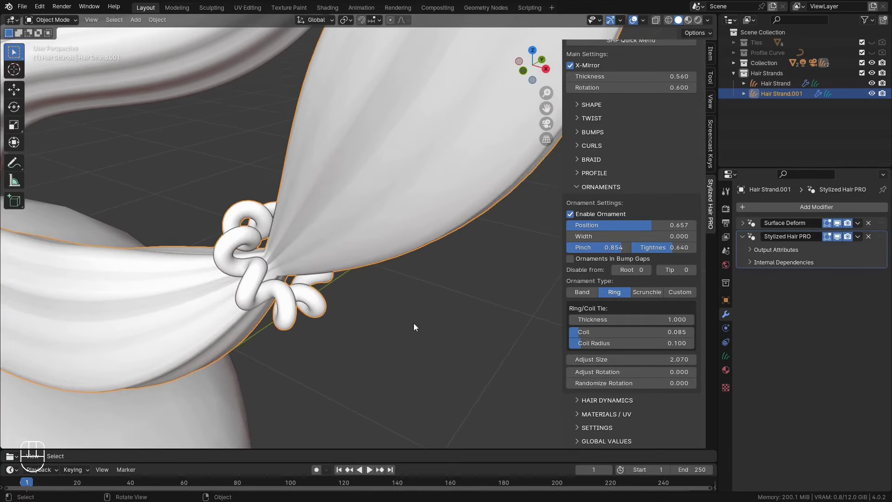
Step: Set the ring's Adjust Rotation to 0.600, Coil Radius to 0.160 and Thickness to 1.040, and the ornament Position to 0.672
drag(613, 372, 660, 372)
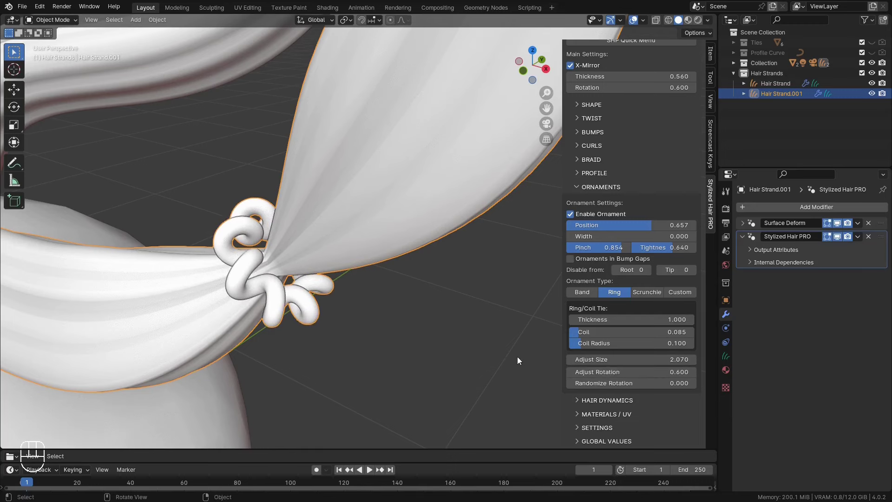
drag(604, 343, 623, 343)
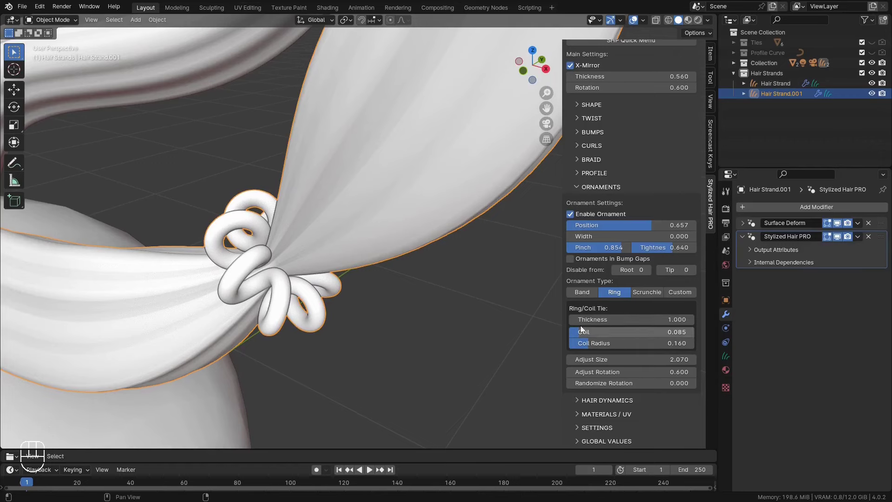
mouse_move(588, 319)
mouse_down()
mouse_move(548, 319)
mouse_move(591, 319)
mouse_up()
middle_drag(438, 317, 398, 304)
scroll(395, 305, down, 2)
mouse_move(616, 226)
mouse_down()
mouse_move(587, 226)
mouse_move(618, 225)
mouse_up()
middle_drag(505, 304, 459, 302)
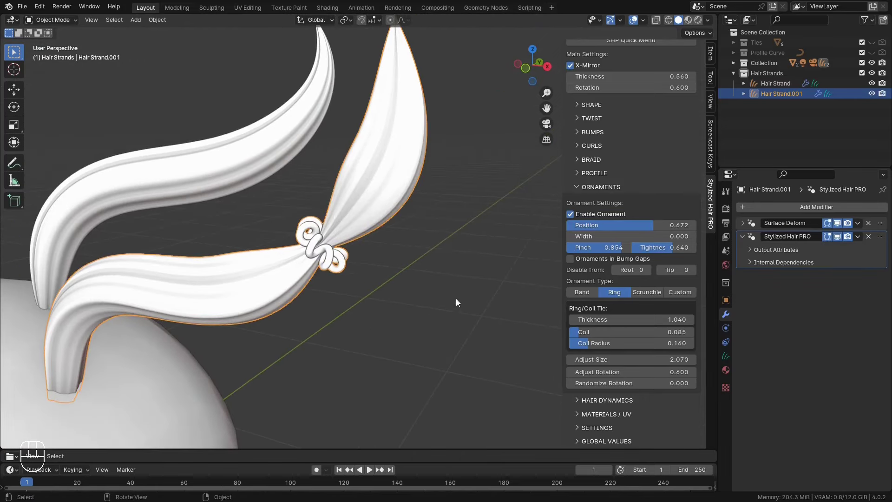
Step: Reset all of the strand's Stylized Hair settings and enable its ornament again
scroll(667, 122, up, 3)
click(681, 87)
scroll(618, 186, down, 2)
click(573, 242)
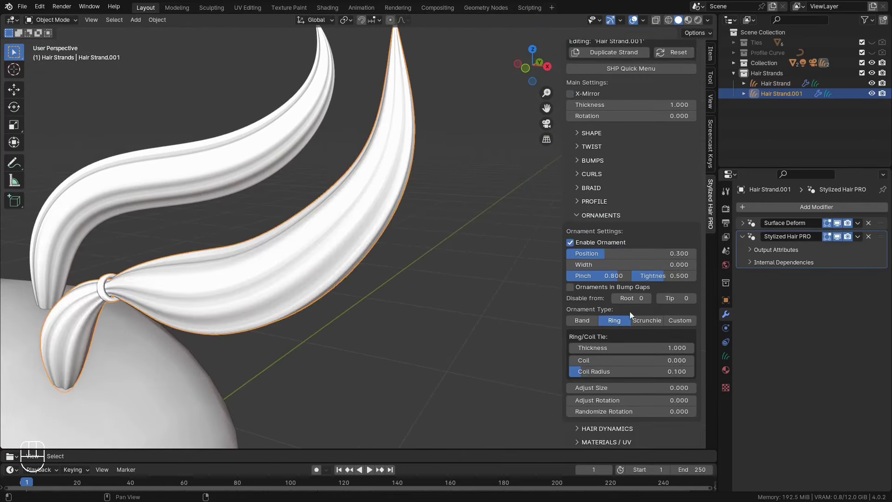
Step: Switch the ornament to Scrunchie with Position 0.707, Adjust Size 1.200, Scrunch Seed -0.540 and Thickness 1.340
click(638, 320)
drag(604, 253, 658, 253)
drag(608, 387, 662, 387)
scroll(395, 278, up, 2)
middle_drag(395, 278, 410, 281)
drag(616, 371, 591, 372)
drag(612, 348, 628, 348)
middle_drag(407, 320, 427, 319)
scroll(396, 335, down, 4)
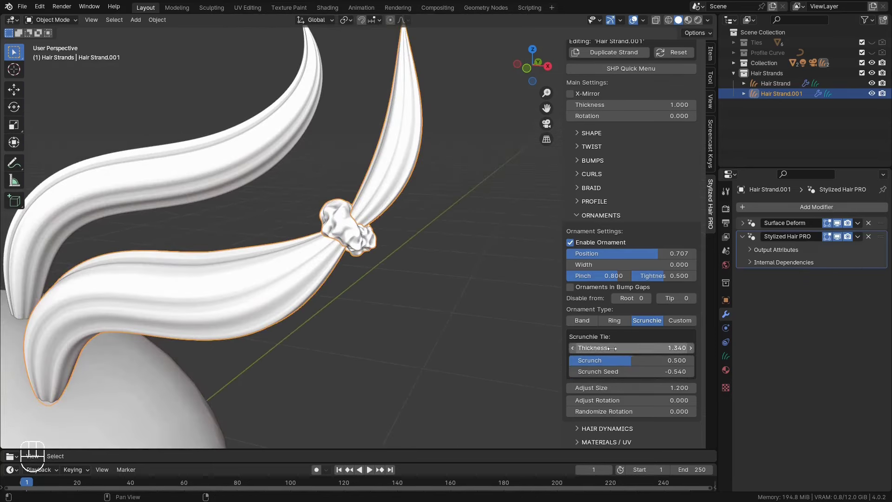
Step: Switch the ornament type to Custom and pick Hair Tie.001 as the custom object
click(683, 321)
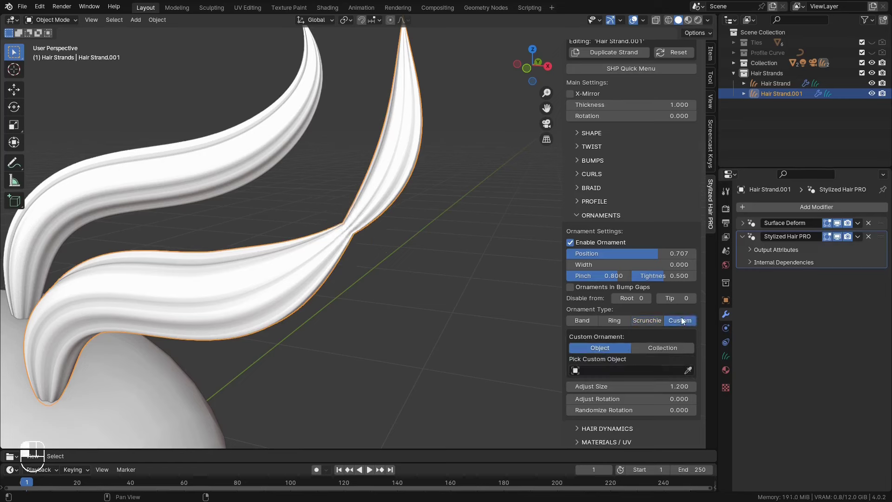
click(583, 371)
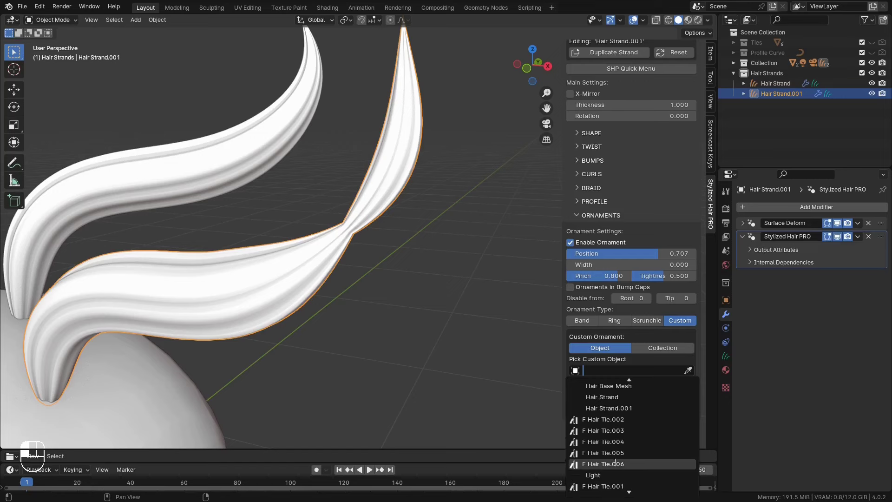
click(613, 485)
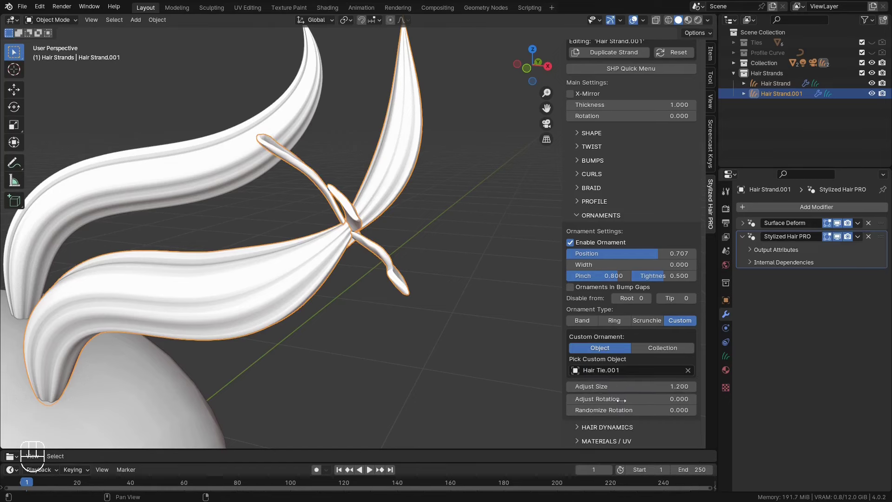
Step: Replace the custom ornament object on the selected strand with Hair Tie.002
click(604, 370)
click(619, 445)
middle_drag(392, 303, 381, 271)
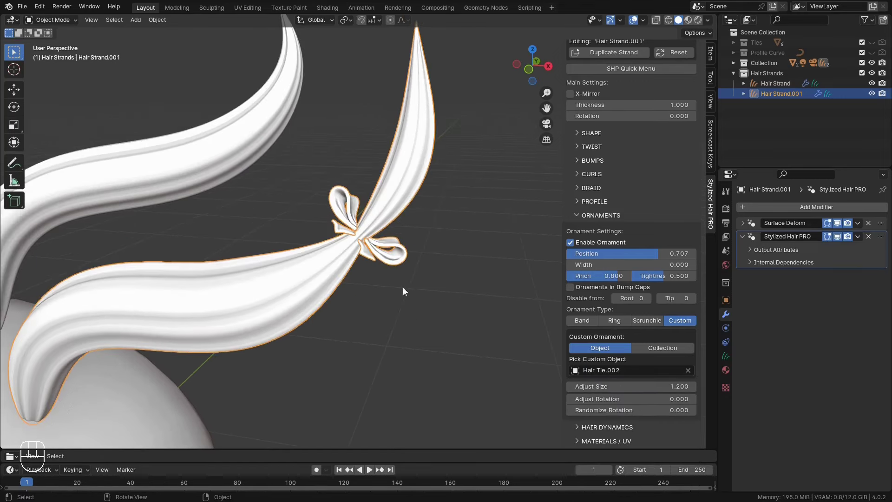
scroll(456, 303, up, 1)
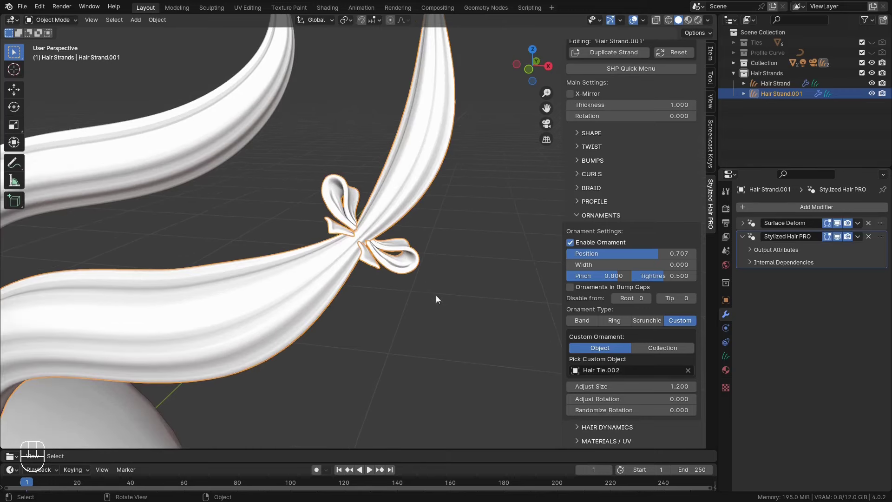
Step: Set the bow ornament's Adjust Size to 1.960, Pinch to 1.000 and Adjust Rotation to 0.640
drag(588, 386, 638, 399)
drag(612, 276, 628, 275)
middle_drag(437, 306, 400, 311)
drag(612, 398, 636, 399)
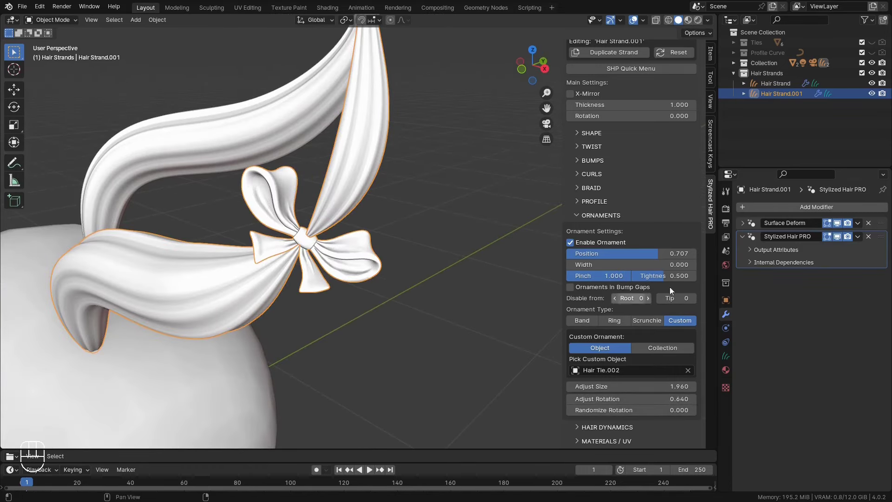
Step: Switch the custom ornament source to Collection, using the Ties collection, and expand that collection in the outliner
click(732, 43)
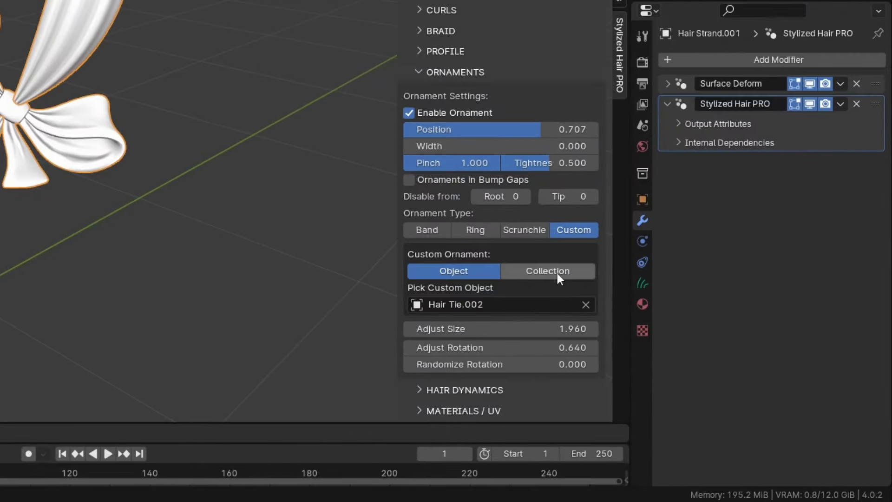
click(557, 273)
click(521, 304)
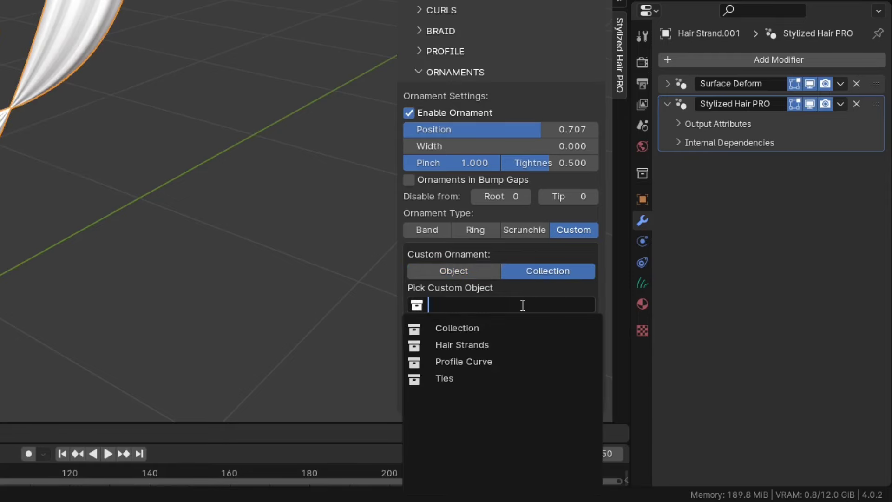
click(443, 378)
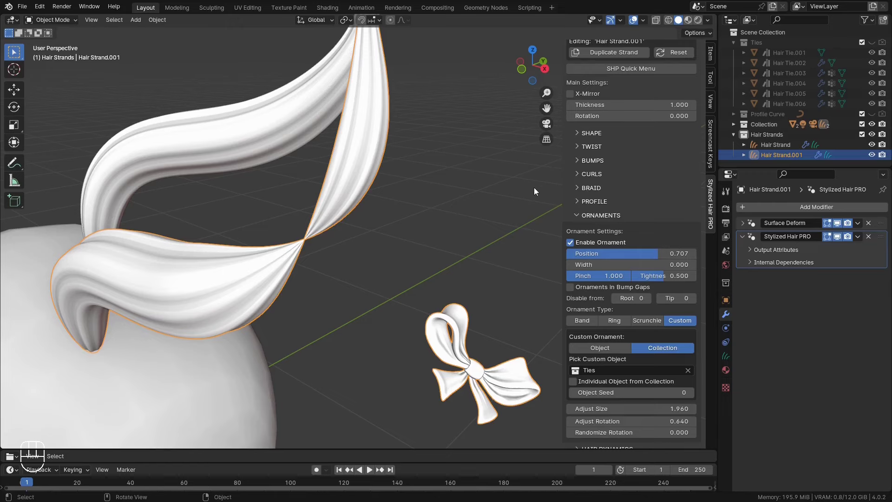
Step: Enable Individual Object from Collection so that a single tie from the Ties collection is used on the strand
middle_drag(533, 188, 460, 186)
scroll(506, 224, down, 4)
scroll(511, 301, down, 3)
middle_drag(512, 301, 395, 318)
scroll(414, 279, up, 8)
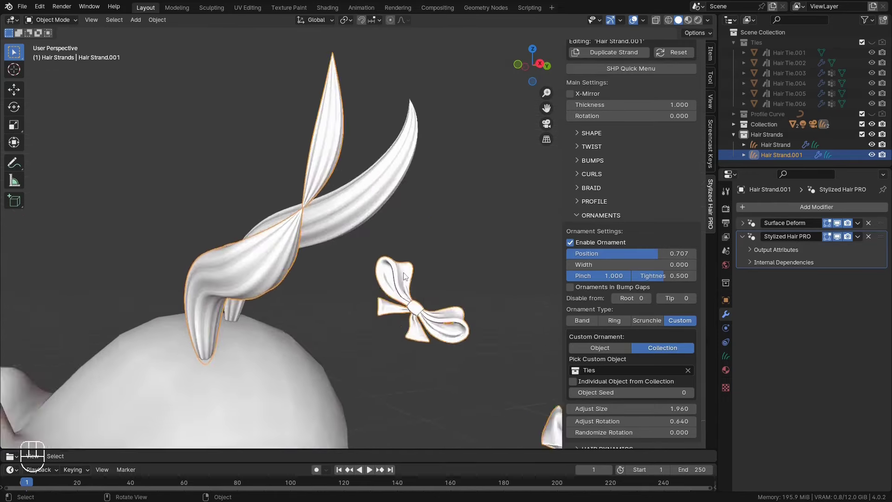
middle_drag(403, 272, 474, 262)
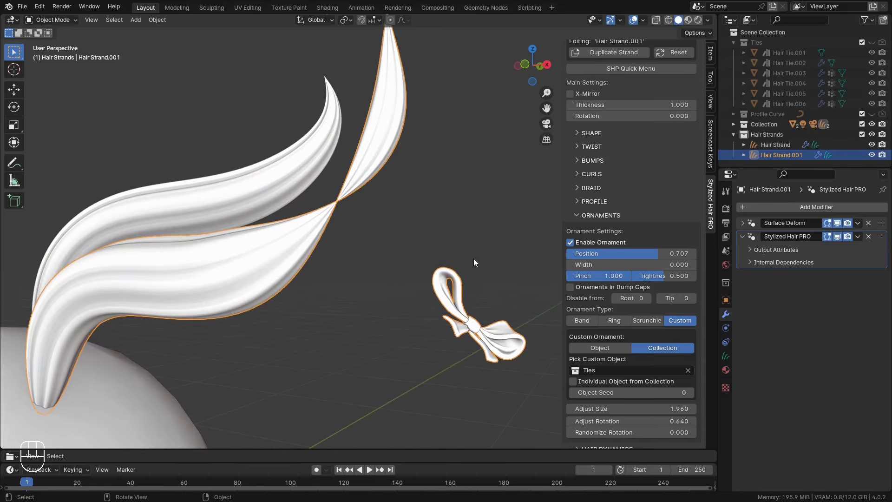
click(573, 381)
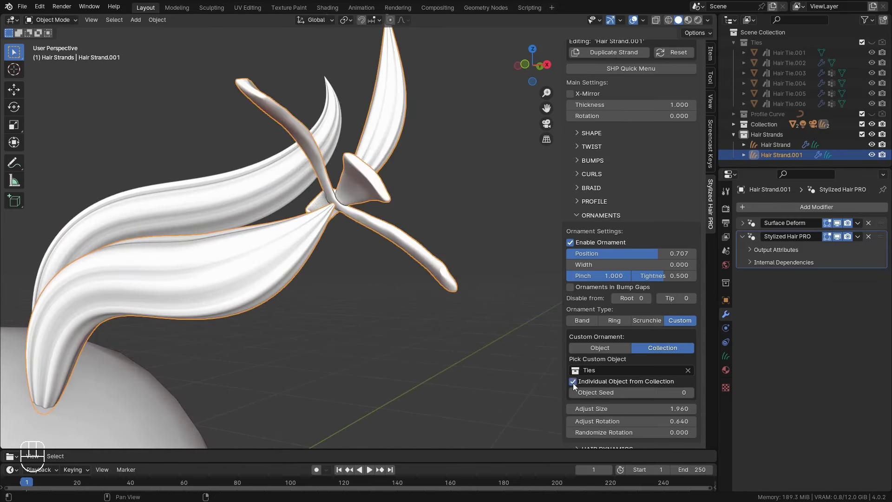
scroll(384, 282, up, 5)
middle_drag(384, 283, 438, 325)
Step: Set the collection ornament's Object Seed to 38 and its Adjust Size to 0.250
click(692, 393)
click(692, 392)
drag(691, 408, 636, 409)
click(692, 392)
click(693, 393)
click(693, 394)
click(693, 395)
click(693, 396)
drag(693, 397, 661, 396)
scroll(405, 302, up, 3)
middle_drag(405, 302, 392, 273)
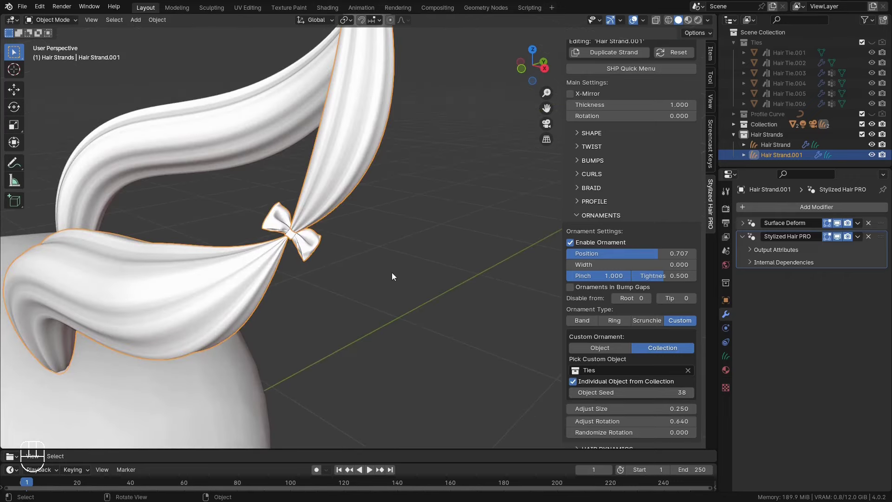
Step: Disable the strand's single ornament and set the Regular Bumps Strength to 0.977
click(570, 243)
middle_drag(511, 246, 389, 252)
click(577, 161)
drag(586, 187, 646, 187)
click(580, 161)
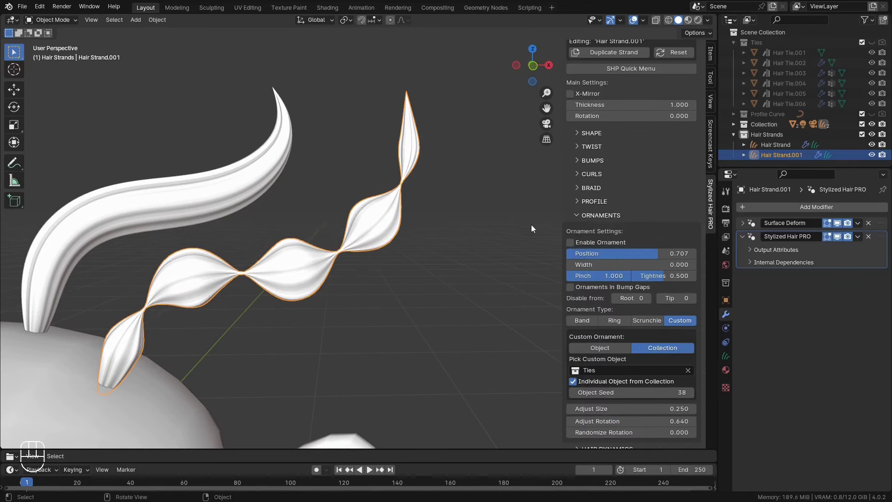
Step: Enable Ornaments in Bump Gaps and set the ornaments' Adjust Size to 9.910
mouse_move(528, 235)
middle_down()
mouse_move(506, 225)
mouse_move(511, 237)
middle_up()
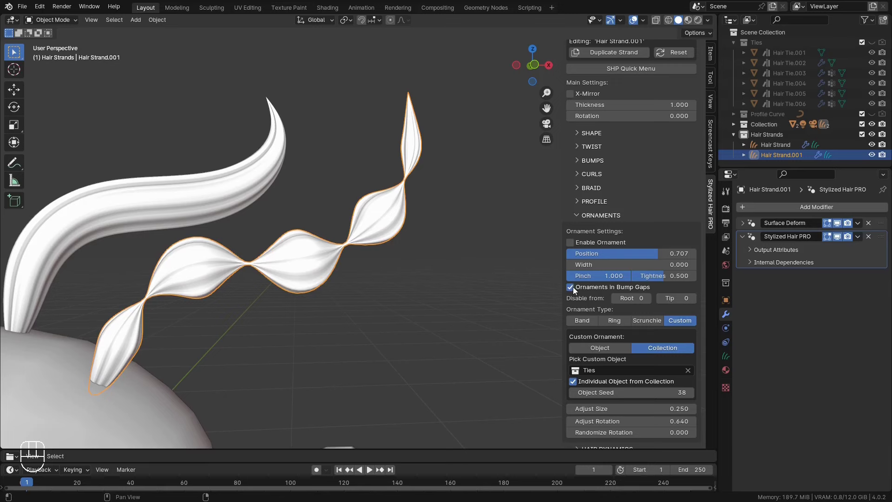
drag(600, 409, 685, 408)
middle_drag(260, 311, 363, 321)
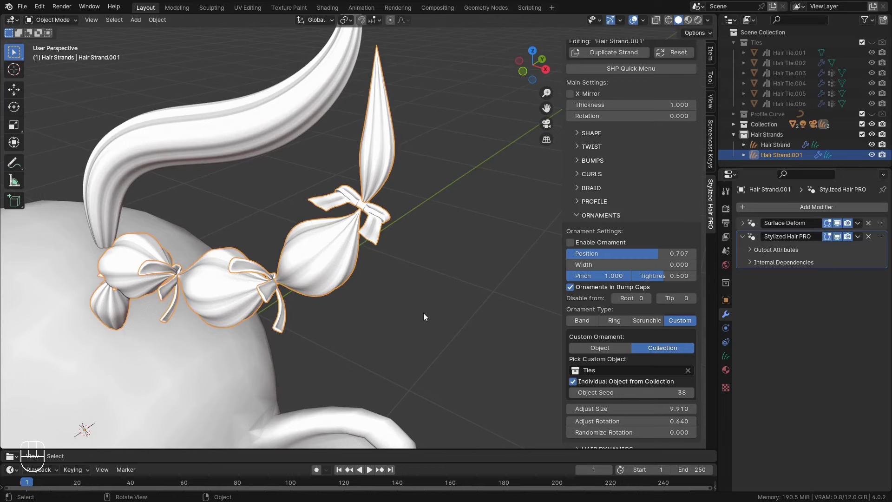
middle_drag(423, 313, 418, 260)
Step: Try a Regular Bumps Count of 7 on the strand and return it to 5
click(581, 160)
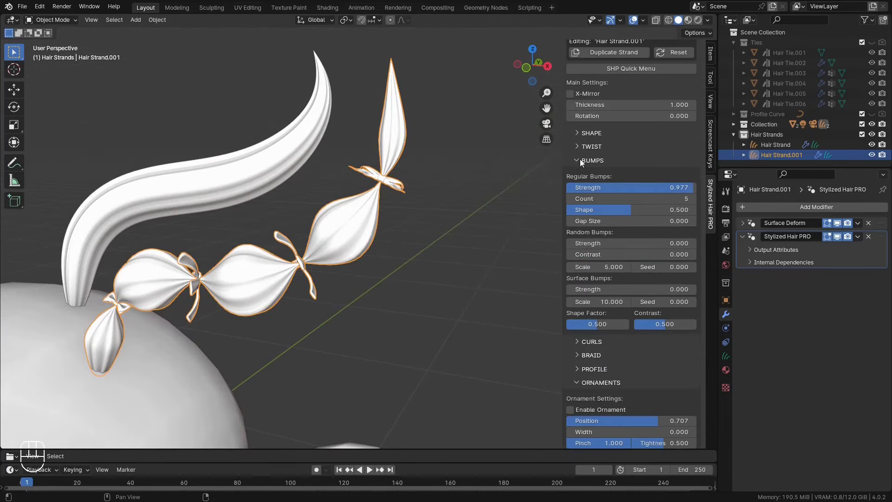
click(692, 199)
click(692, 199)
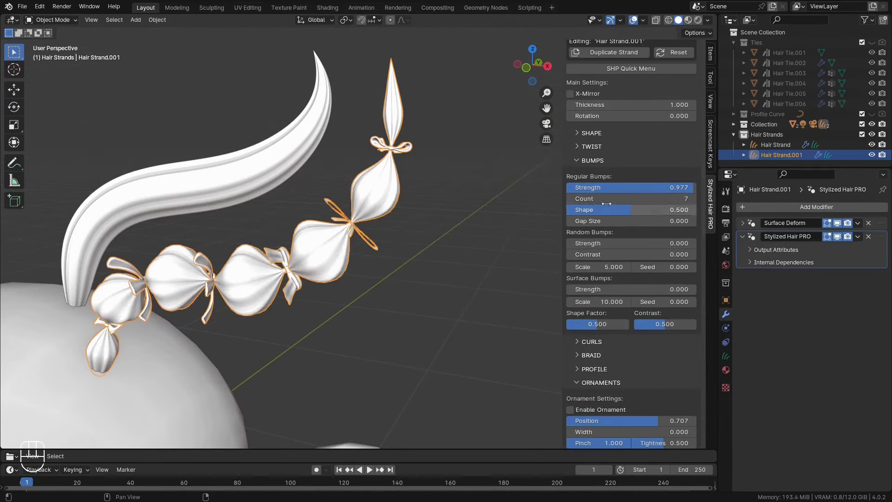
click(570, 198)
click(570, 199)
middle_drag(440, 258, 411, 272)
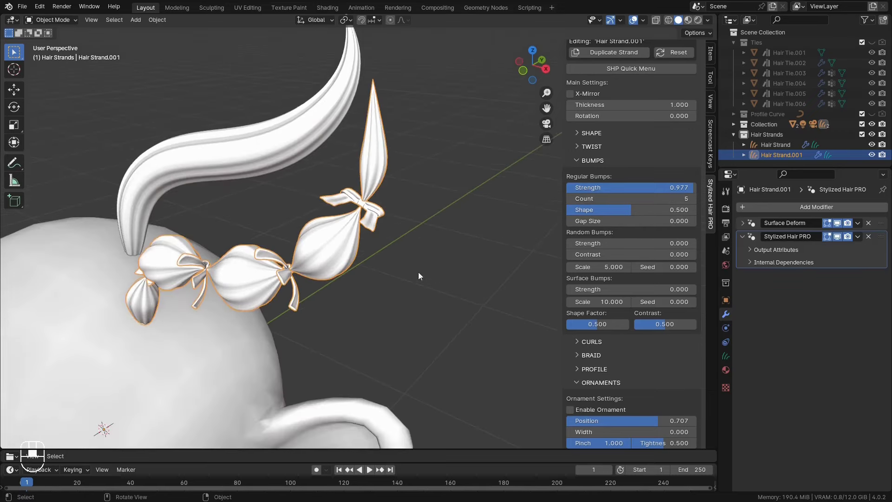
Step: Set the Object Seed to 47 to vary the ties placed in the strand's bump gaps
scroll(616, 375, down, 10)
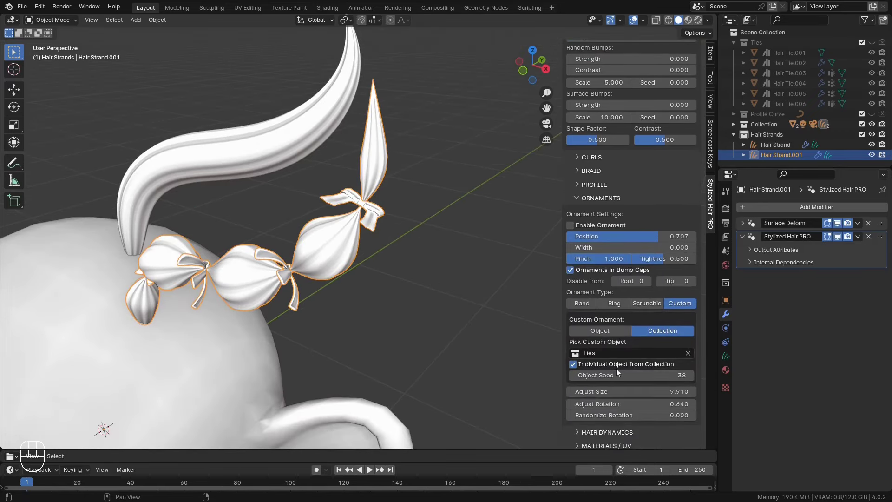
drag(690, 377, 705, 377)
middle_drag(388, 200, 394, 182)
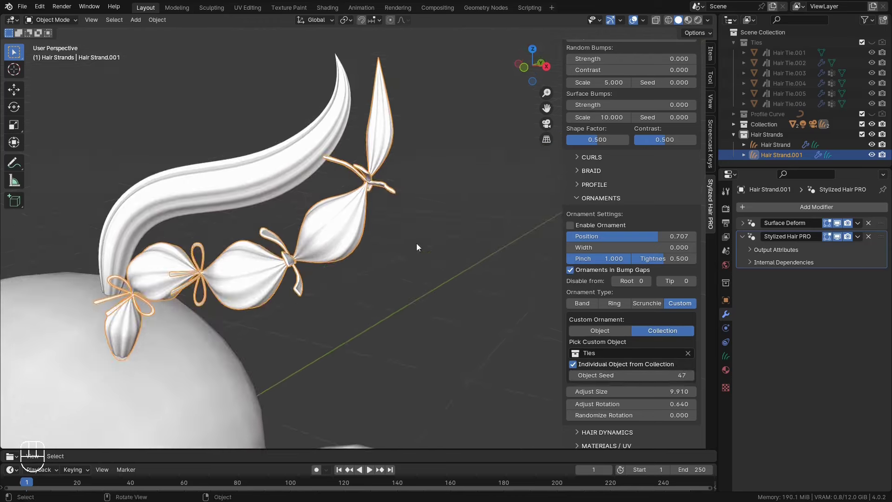
Step: Try the Band and Ring ornament types on the selected hair strand, setting one of the ring's values to 1 before adjusting it further
click(583, 303)
middle_drag(429, 260, 401, 258)
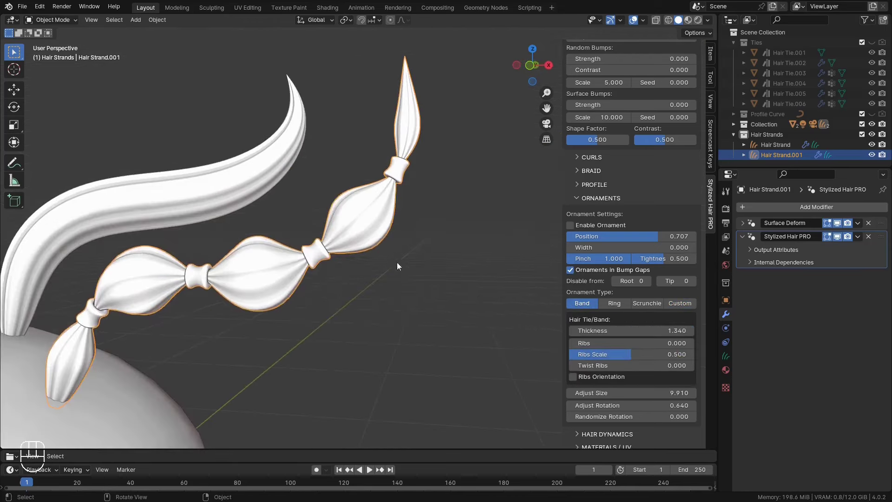
click(614, 303)
click(632, 370)
text(1)
key(Return)
drag(632, 370, 662, 371)
middle_drag(356, 353, 420, 343)
Step: Set the ornament type to Band, turn off Ornaments in Bump Gaps and remove the strand's regular bumps
click(581, 303)
click(570, 269)
scroll(572, 263, up, 4)
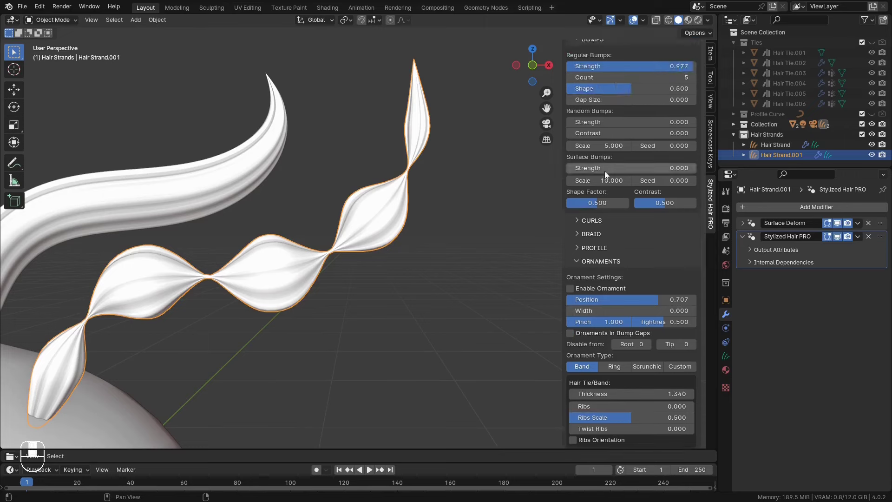
drag(609, 66, 579, 66)
scroll(583, 61, up, 1)
click(583, 54)
click(581, 163)
scroll(391, 345, down, 2)
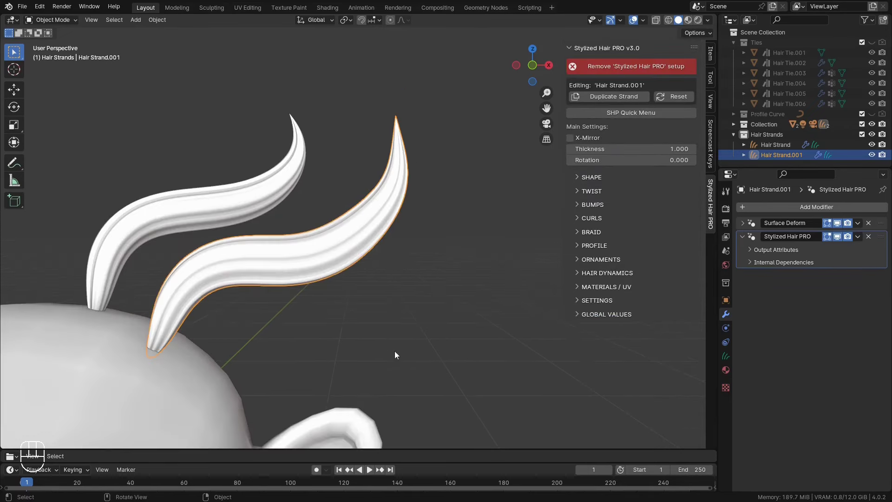
Step: Enable Hair Dynamics for the selected smooth hair strand
middle_drag(391, 345, 381, 350)
shift+middle_drag(301, 338, 376, 327)
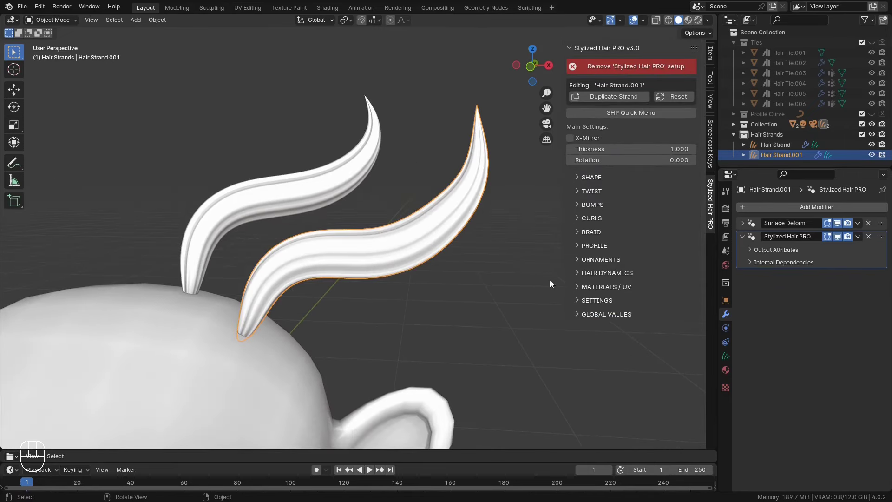
click(577, 273)
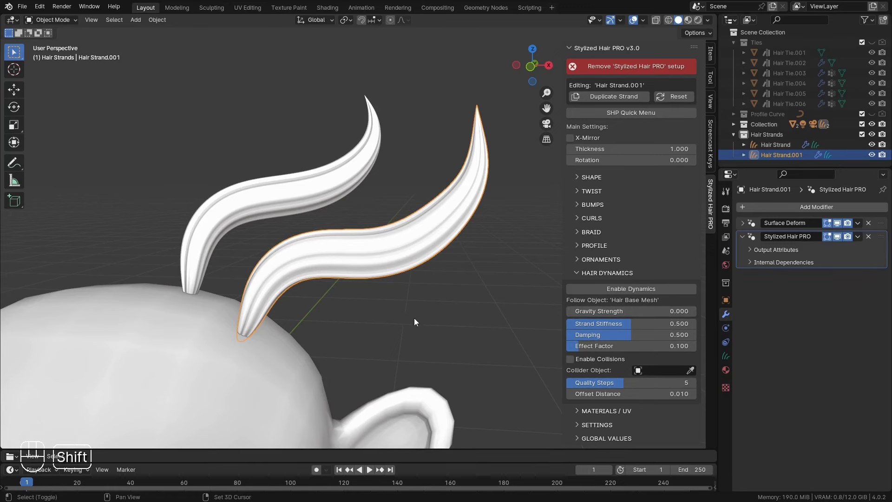
shift+middle_drag(414, 318, 459, 229)
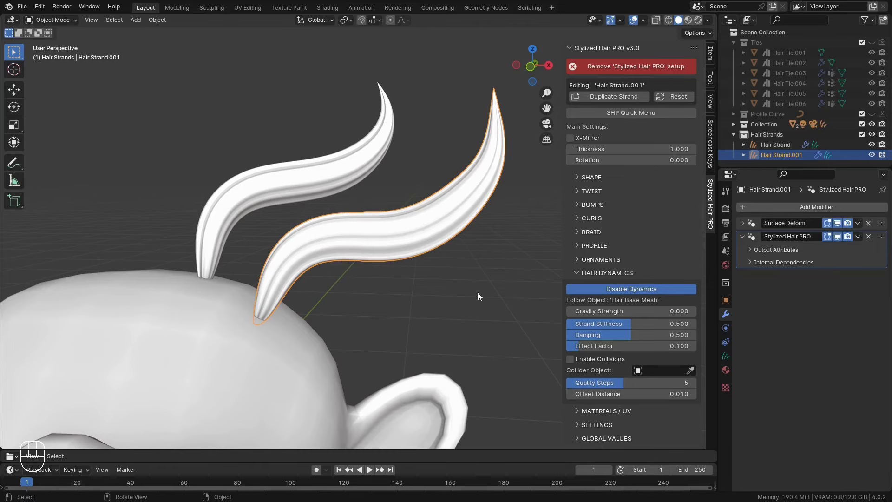
Step: Play the animation and move the Suzanne head around to test how the dynamic strand follows
scroll(477, 292, down, 5)
shift+middle_drag(474, 333, 383, 419)
click(355, 255)
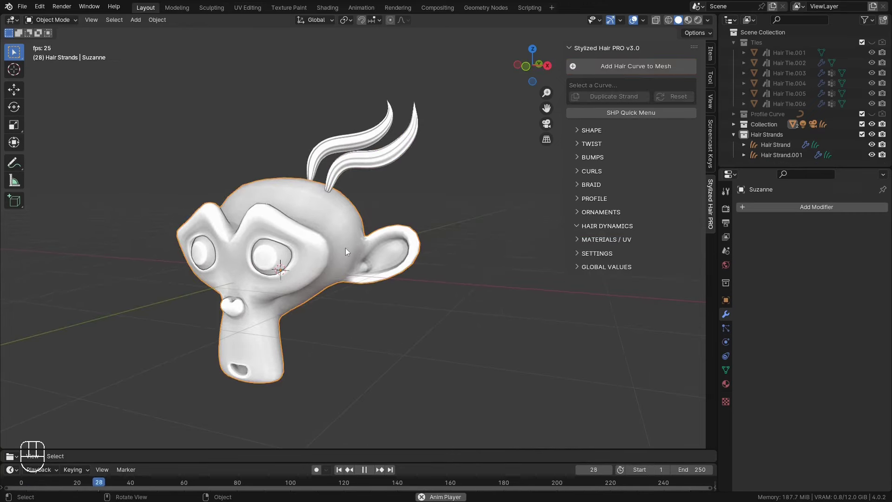
key(g)
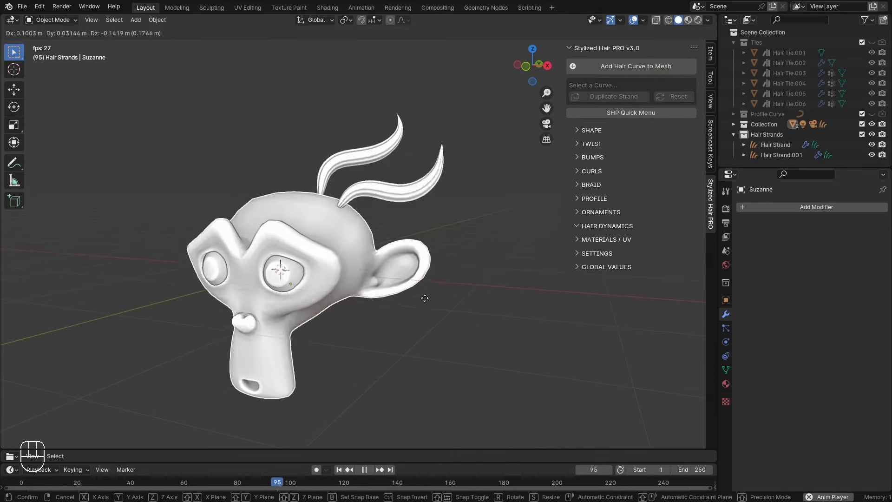
click(397, 308)
middle_drag(397, 309, 393, 289)
key(g)
click(402, 305)
Step: Turn on X-Mirror for the strand that has dynamics enabled
click(386, 190)
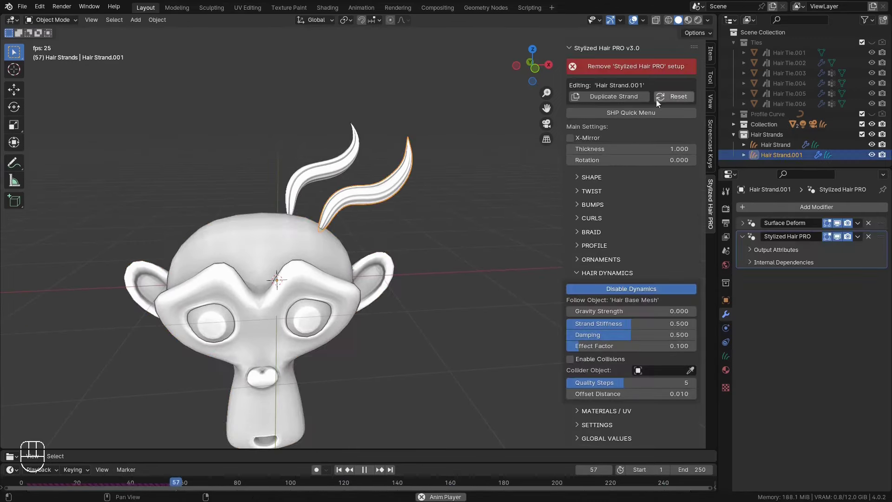
key(shift+Left)
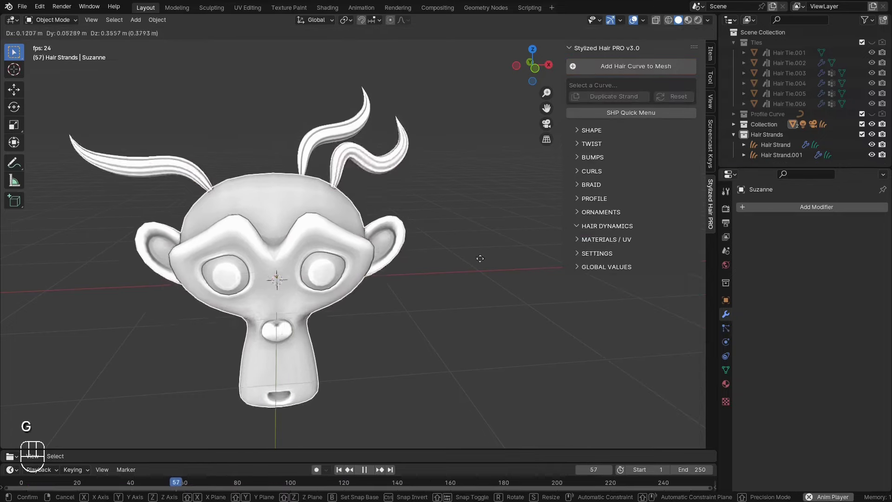
Step: Move and trackball-rotate the Suzanne head during playback to test the dynamics of the mirrored strands
click(493, 263)
key(r)
key(r)
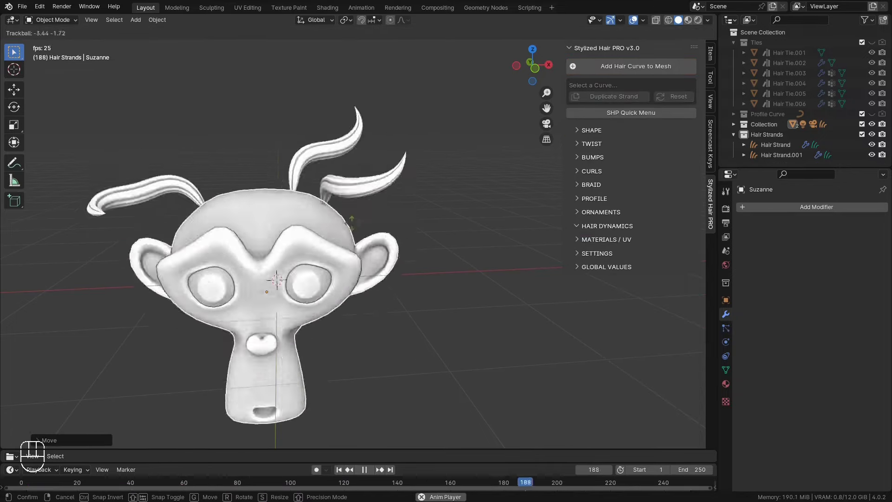
click(330, 219)
key(g)
click(427, 277)
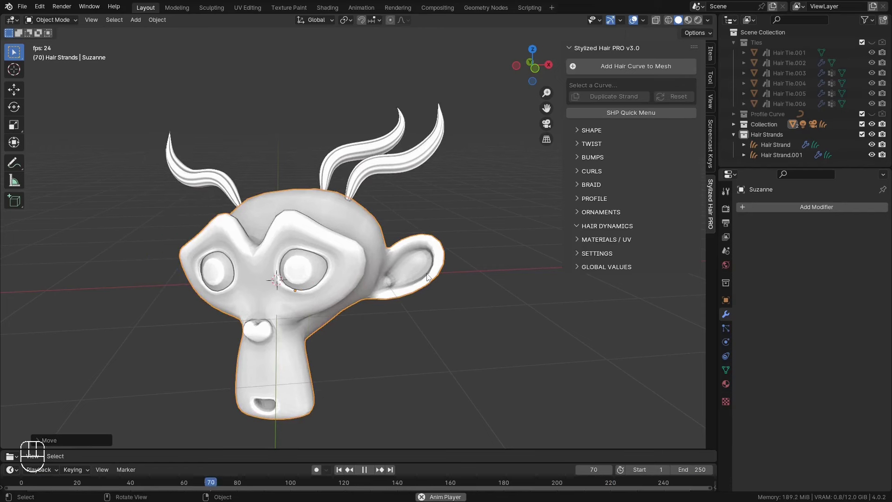
Step: Clear the Suzanne head's location and rotation
key(alt+g)
key(alt+r)
middle_drag(426, 274, 411, 269)
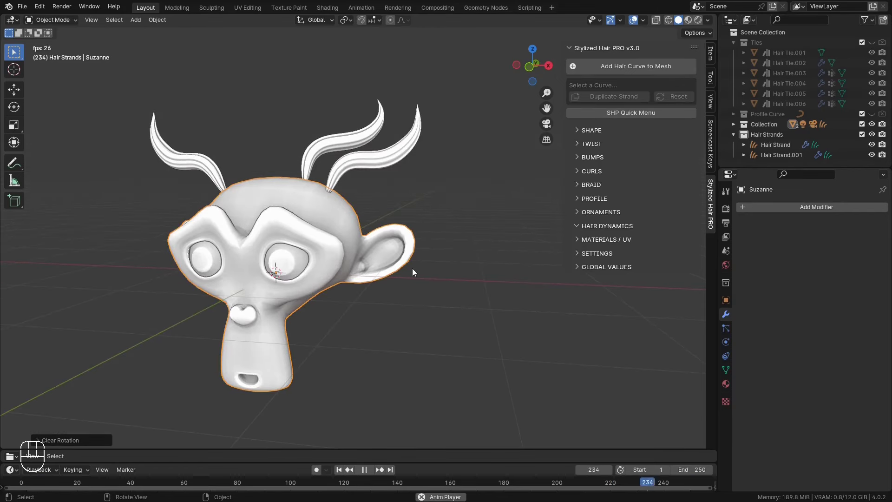
Step: Restart playback from the first frame, move the head to watch the strands swing, and select the mirrored strand
key(shift+space)
key(space)
key(shift+Left)
key(shift+space)
key(space)
scroll(418, 320, up, 2)
middle_drag(421, 319, 413, 374)
key(g)
click(435, 181)
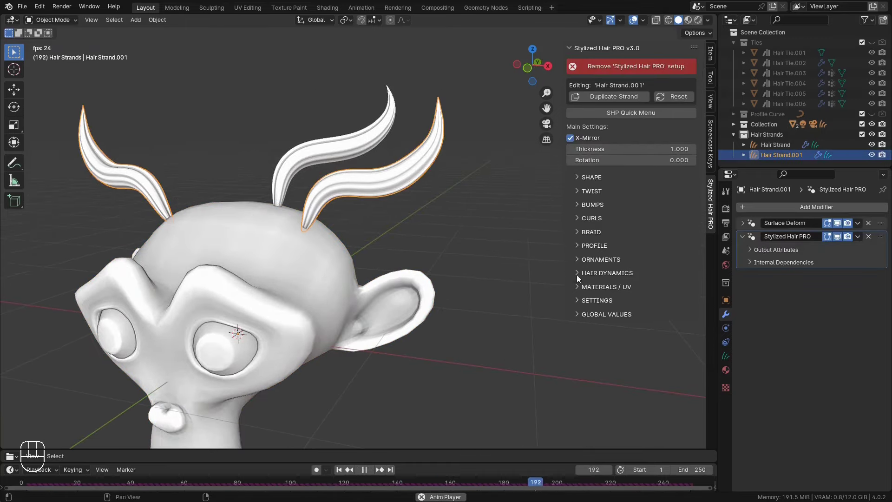
Step: Lower the mirrored strand's Strand Stiffness and move the head during playback to test the softer motion
key(space)
key(shift+Left)
key(space)
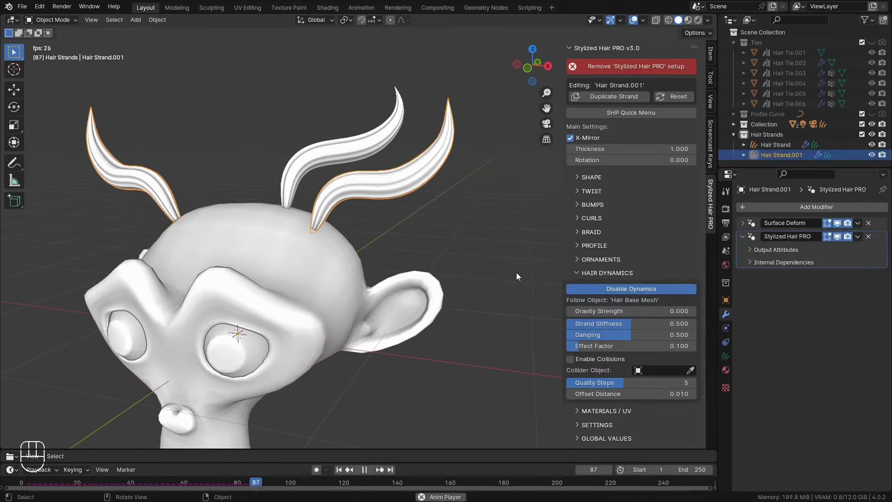
drag(650, 323, 611, 323)
key(g)
right_click(349, 272)
click(353, 277)
key(g)
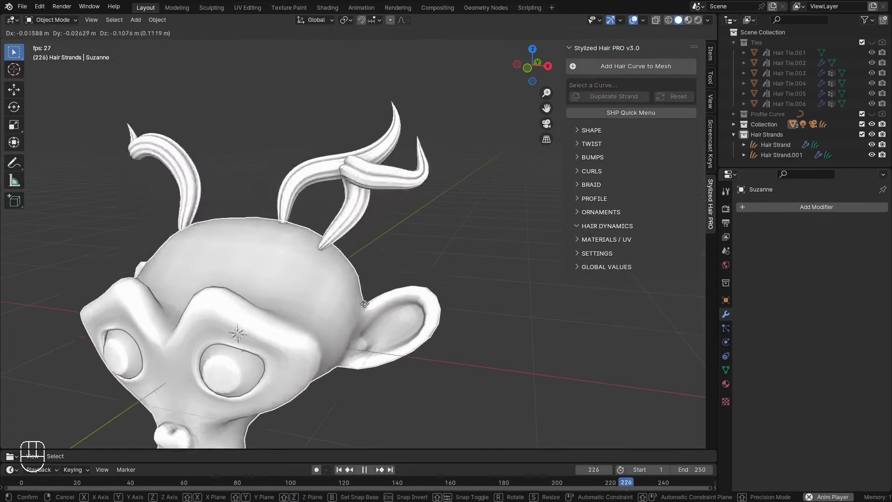
click(370, 269)
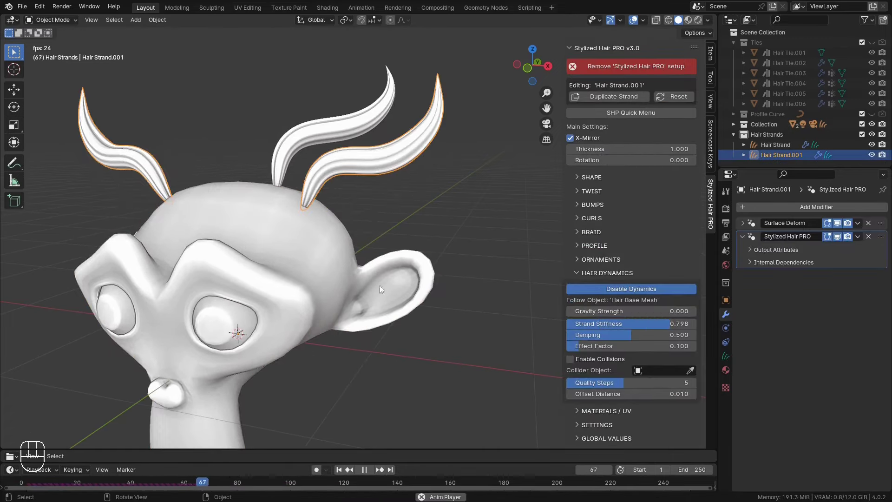
Step: Move the Suzanne head during playback to test the reaction of the stiffer strands
click(352, 275)
key(g)
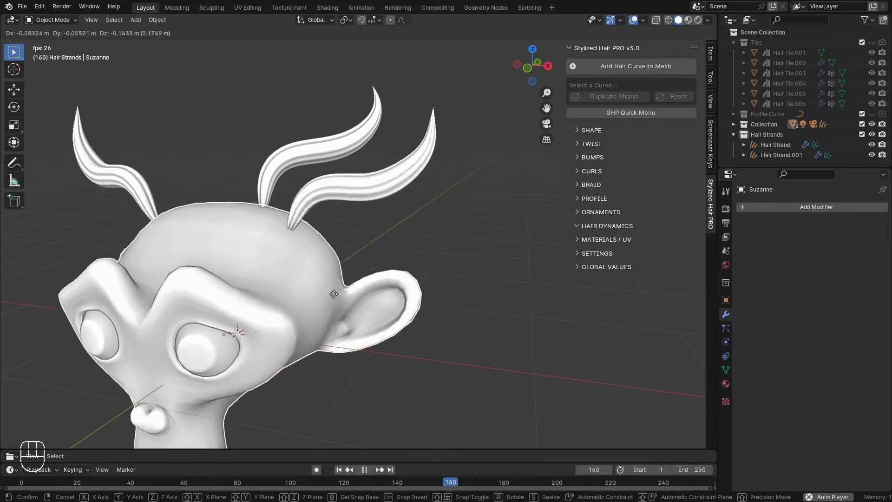
click(334, 294)
Step: Set the mirrored strand's Strand Stiffness to 0.492 and its Damping to 0.775
click(373, 189)
drag(641, 323, 628, 323)
drag(630, 335, 667, 335)
Step: Move the Suzanne head repeatedly during playback to test the increased damping, stopping and resuming the animation
click(279, 282)
key(g)
click(310, 261)
click(371, 170)
click(295, 293)
key(g)
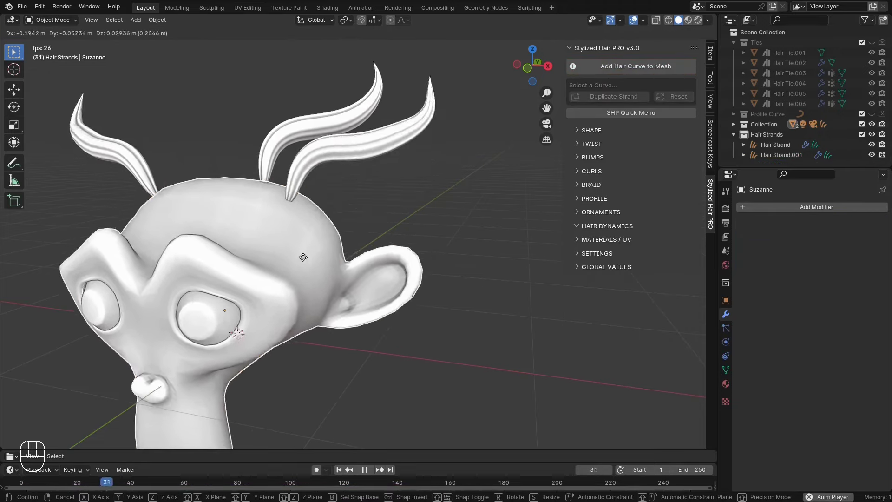
click(309, 260)
key(shift+space)
key(space)
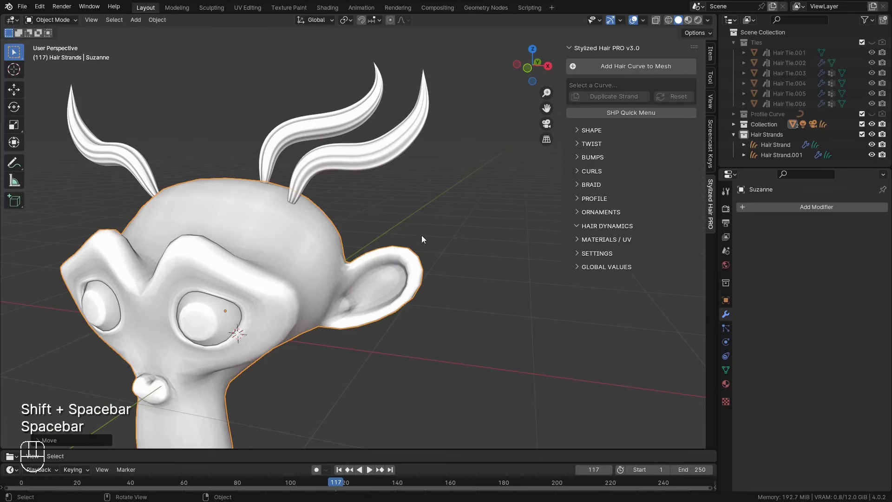
key(space)
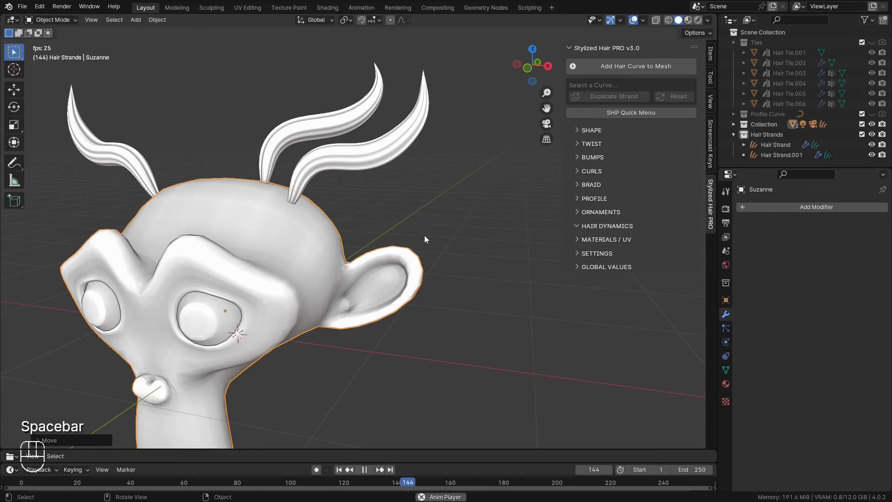
Step: Set the mirrored strand's Gravity Strength to 1.000 and rotate the head during playback to test it
click(395, 147)
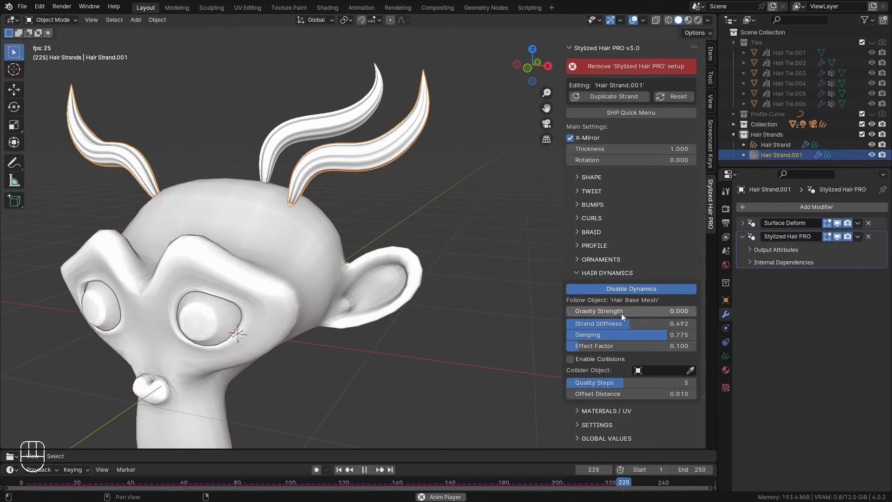
drag(620, 314, 752, 314)
click(257, 222)
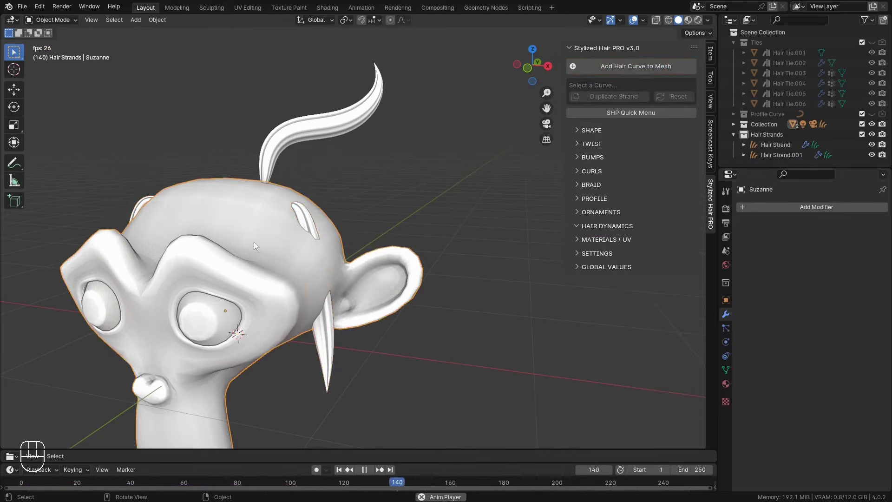
key(r)
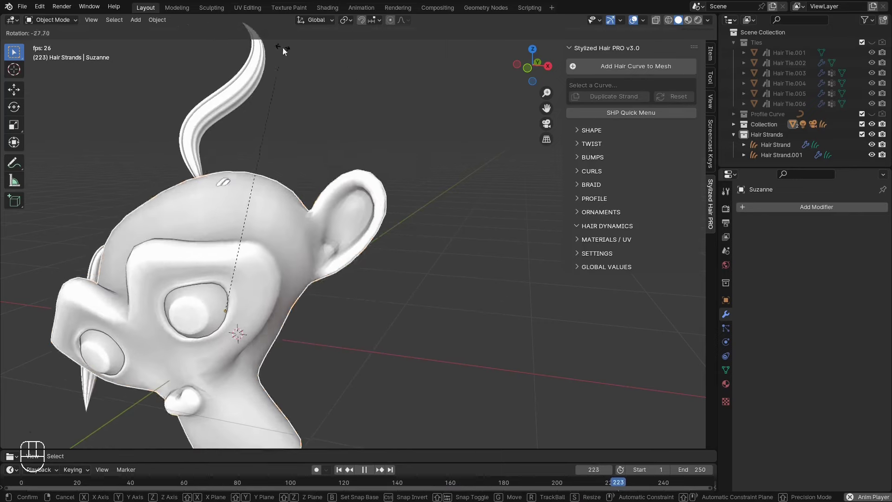
click(282, 49)
middle_drag(283, 47, 375, 252)
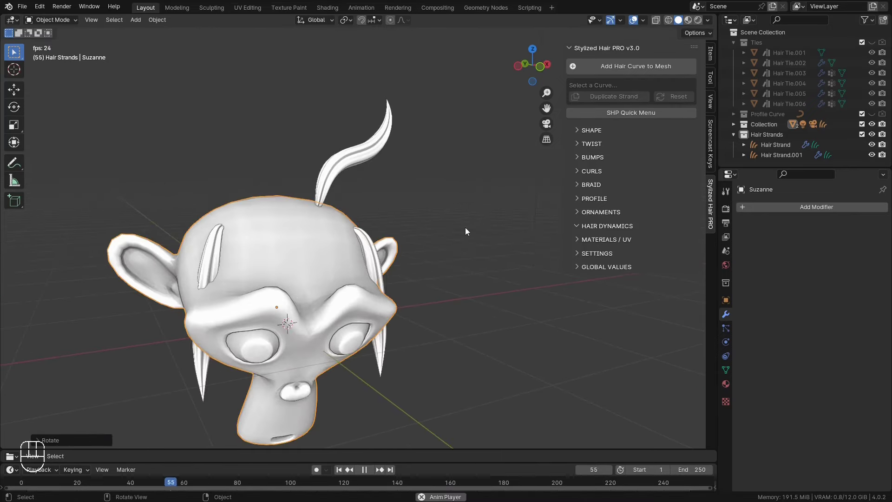
key(space)
key(space)
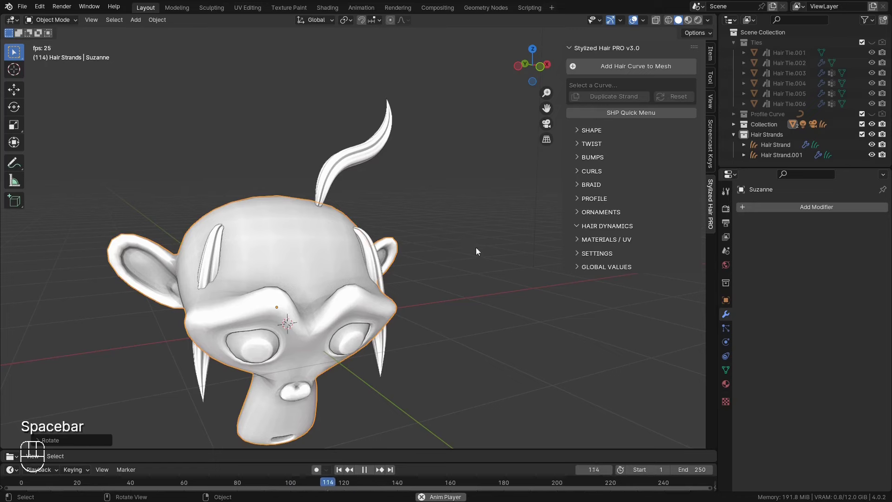
Step: Set the strand's Strand Stiffness to 0.205 and Effect Factor to 0.305, rotating the head during playback to test them
click(375, 252)
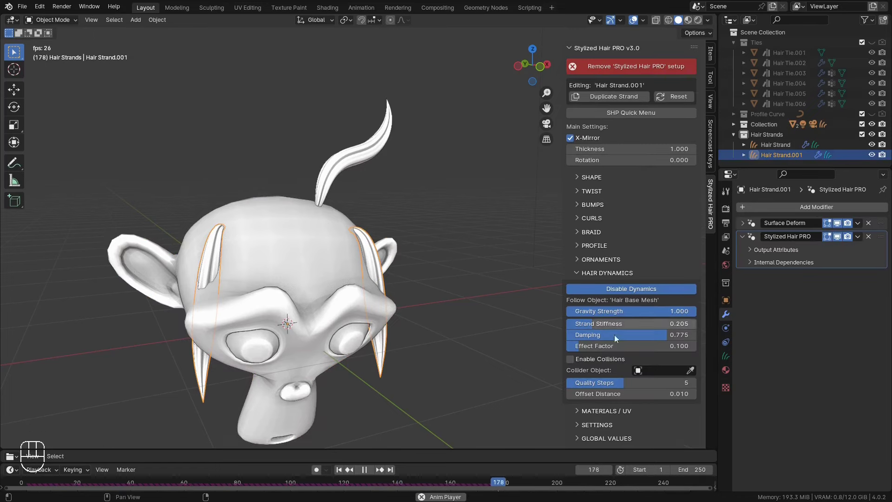
drag(590, 347, 616, 346)
click(384, 281)
key(r)
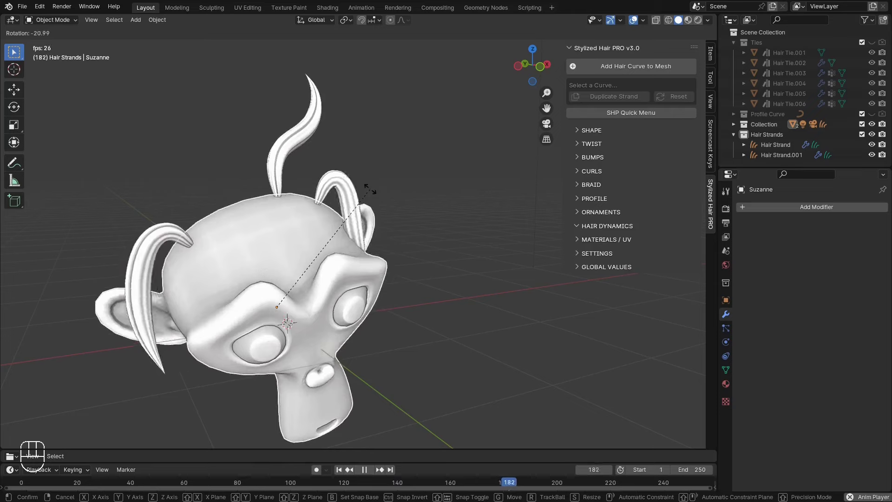
click(395, 215)
middle_drag(464, 291, 433, 288)
key(space)
key(r)
click(286, 216)
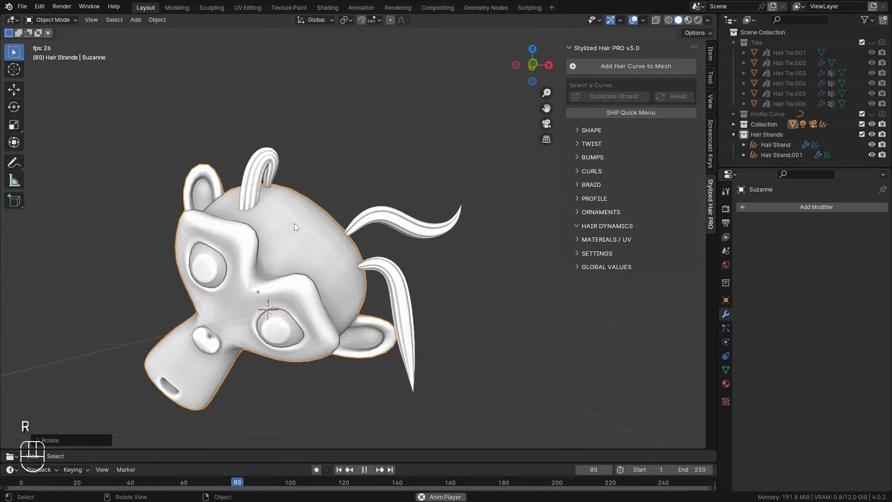
Step: Inspect the strands and head in X-ray display while rotating the head, and return to the opaque display
middle_drag(286, 218, 350, 274)
key(alt+z)
scroll(349, 274, up, 3)
key(r)
click(260, 268)
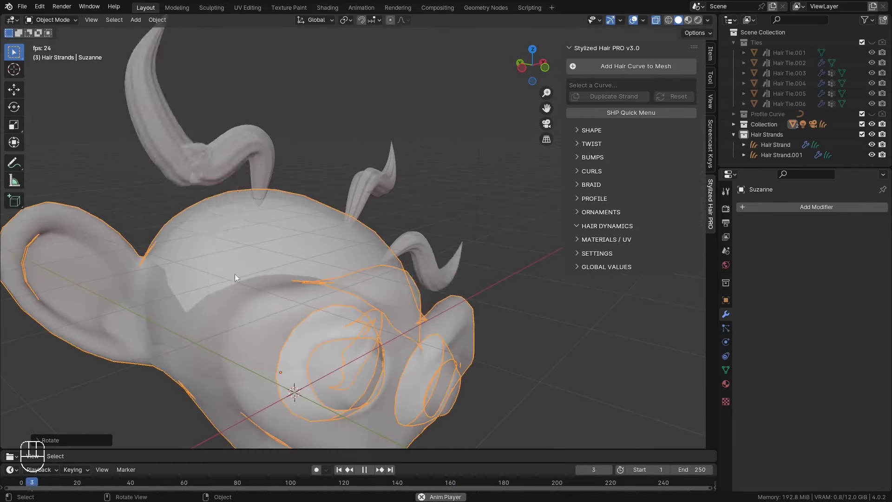
key(alt+z)
scroll(355, 180, down, 3)
middle_drag(355, 180, 328, 180)
Step: Resume playback and move the tilted Suzanne head to watch the hanging strands react
key(space)
key(space)
key(g)
click(318, 217)
Step: Enable collisions for the mirrored strand and pick Suzanne as its Collider Object while the animation plays
click(259, 169)
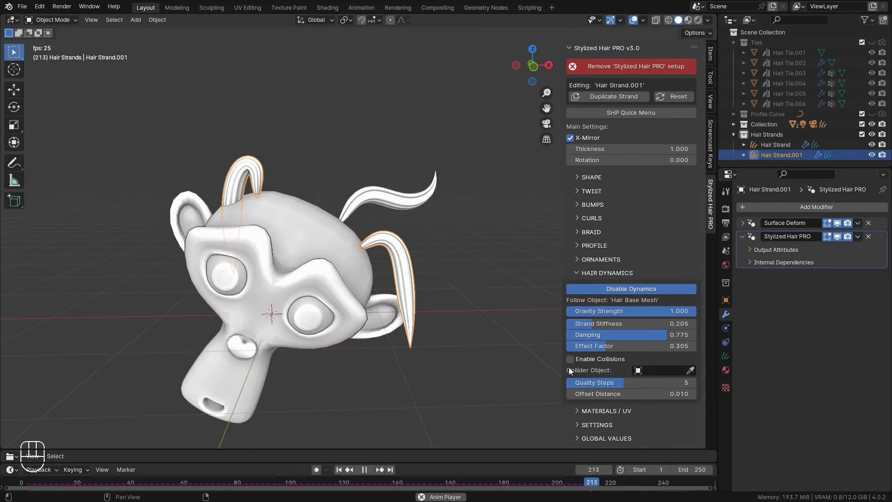
key(Escape)
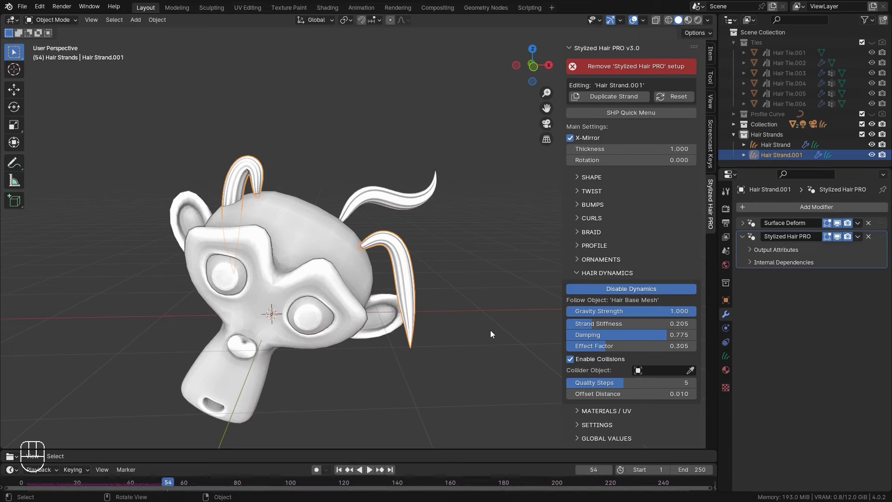
key(space)
key(s)
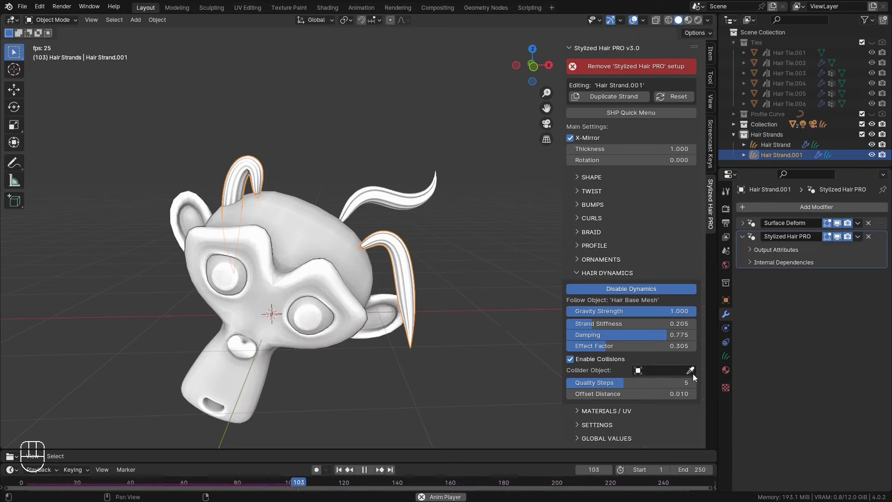
click(319, 228)
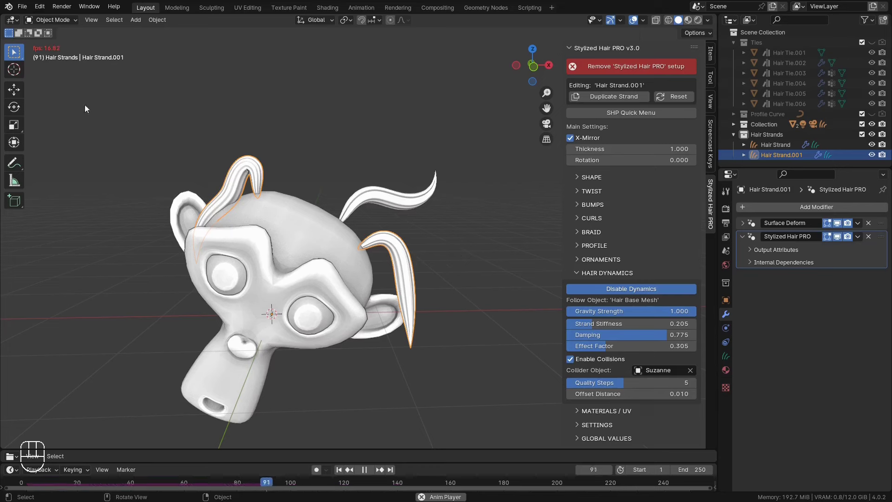
Step: Turn on the wire display on Suzanne to examine the mesh around the hair strands, and turn it off again
click(280, 224)
key(q)
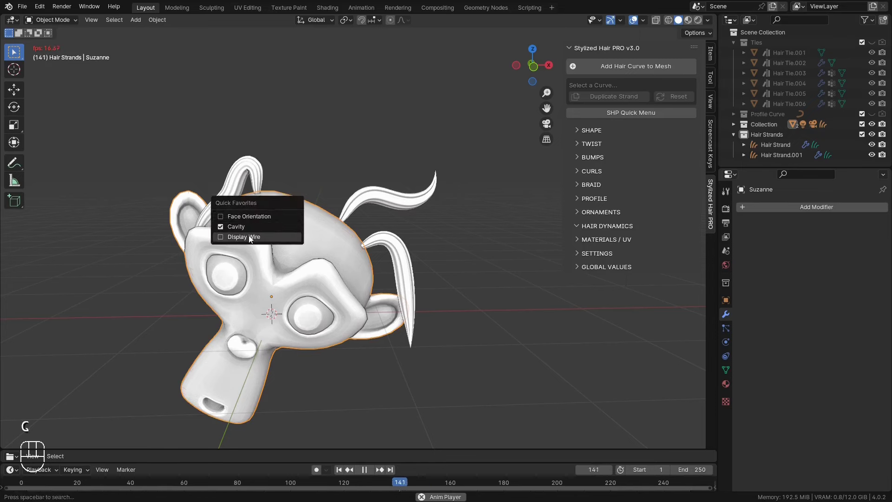
click(253, 237)
middle_drag(279, 239, 342, 250)
key(q)
click(343, 244)
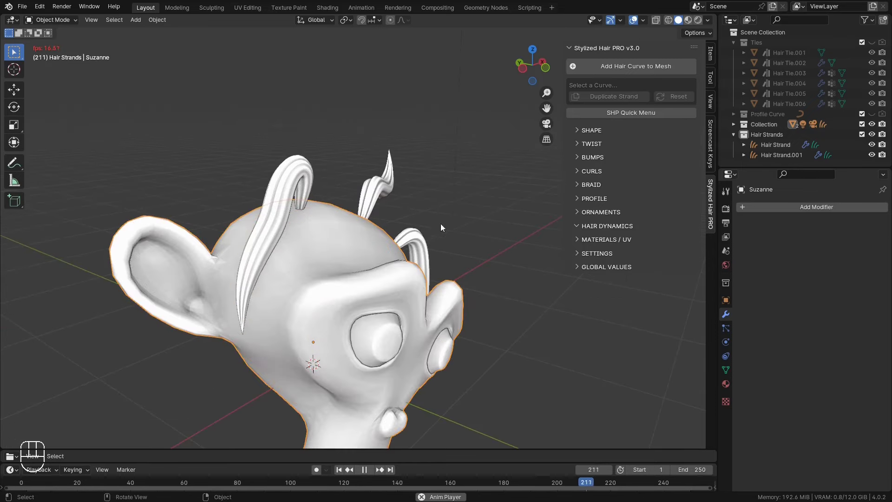
Step: Restart the playback and move and freely rotate Suzanne's head to test the strands' collisions with it
key(space)
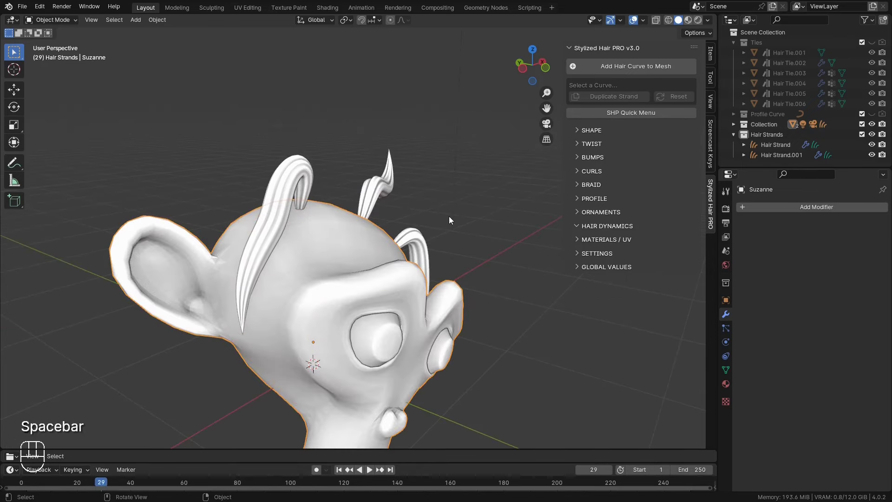
key(space)
key(r)
right_click(403, 140)
middle_drag(440, 226, 423, 225)
key(shift+Left)
key(s)
key(g)
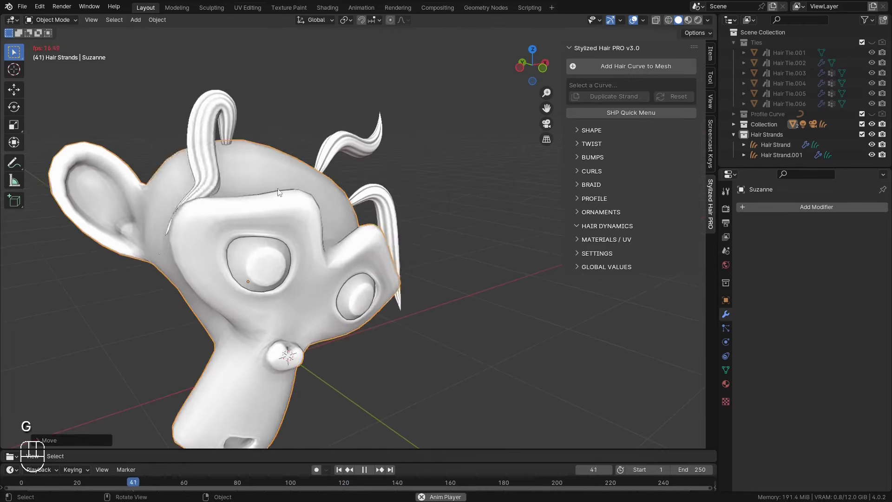
key(r)
click(242, 175)
key(r)
key(r)
key(r)
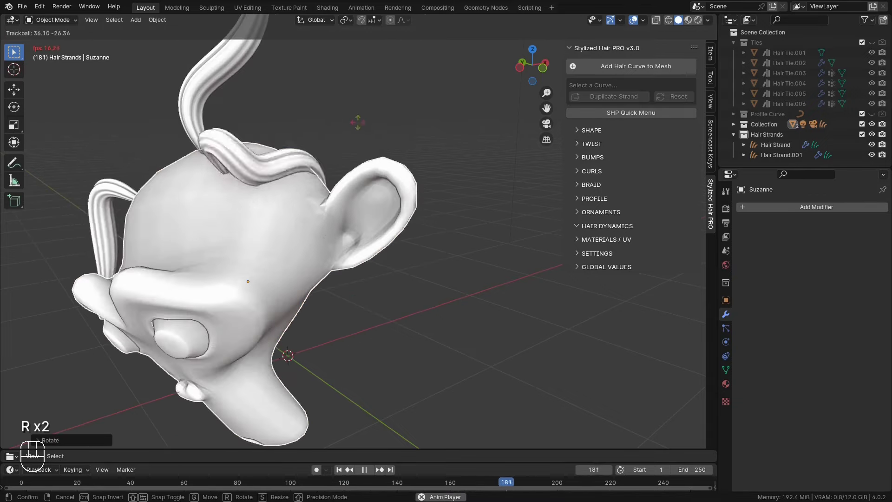
click(415, 221)
Step: Raise the mirrored strand's Quality Steps to 9 and test the collisions by moving and rotating Suzanne's head during playback
click(236, 176)
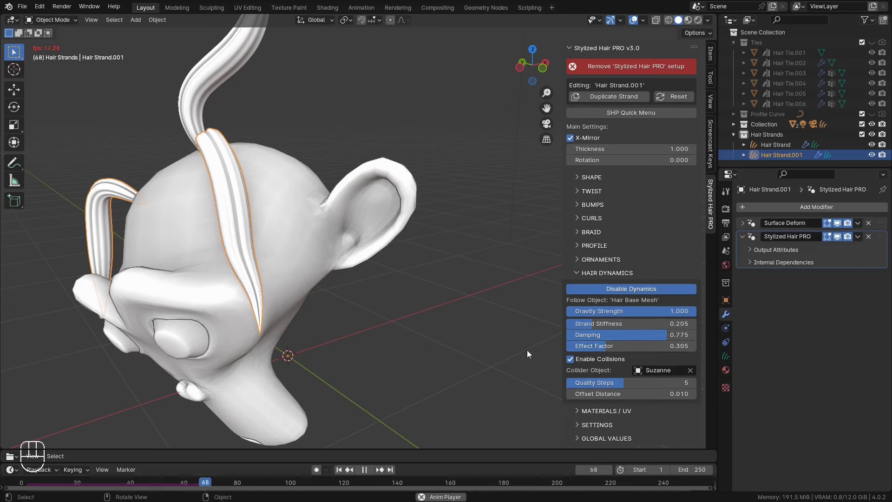
drag(604, 383, 681, 382)
click(367, 213)
key(r)
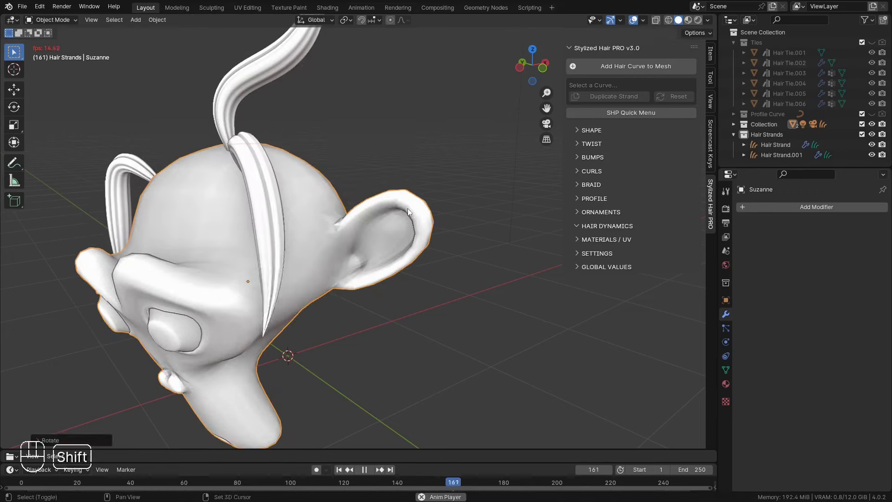
key(shift+Left)
key(r)
key(r)
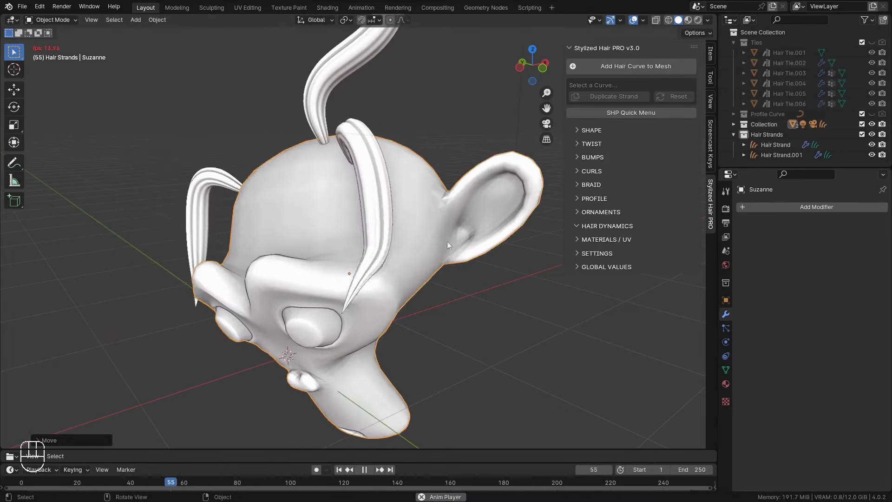
key(r)
key(r)
click(492, 317)
Step: Set the mirrored strand's Offset Distance to 0.130 and rotate Suzanne's head during playback to check the collisions
key(space)
click(366, 262)
mouse_move(597, 394)
mouse_down()
mouse_move(621, 393)
mouse_move(611, 394)
mouse_up()
middle_drag(394, 299, 442, 299)
shift+middle_drag(441, 300, 382, 289)
key(r)
right_click(430, 237)
click(400, 260)
key(r)
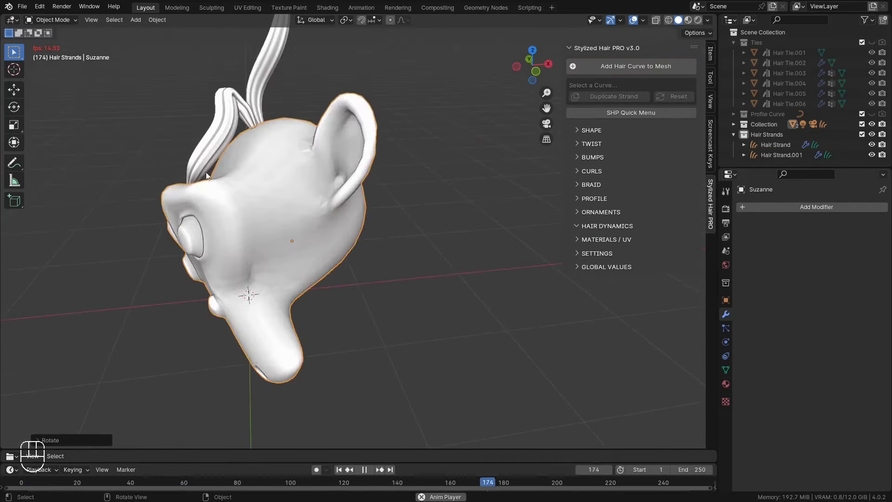
click(419, 229)
Step: Clear Suzanne's location and rotation to put the head back in its original pose
middle_drag(419, 229, 390, 136)
key(alt+g)
key(alt+r)
key(KP_1)
middle_drag(333, 289, 454, 278)
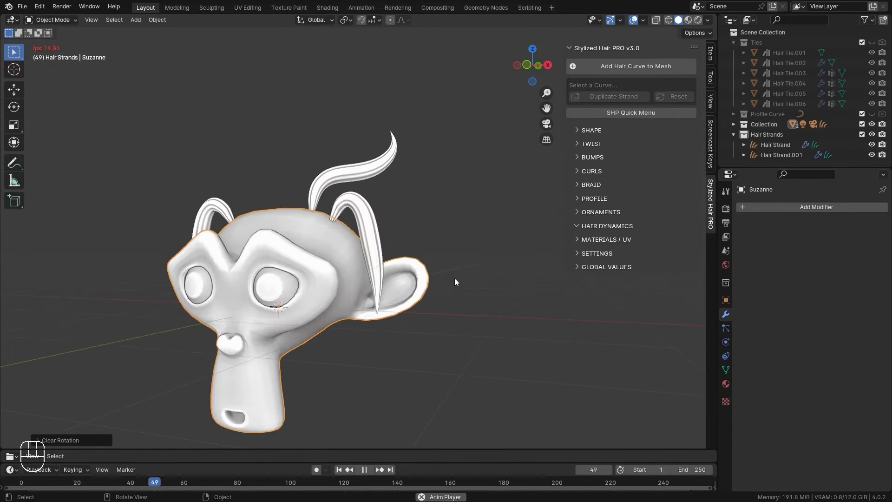
Step: Stop the playback, return to the first frame and disable dynamics on the mirrored strand
key(space)
key(shift+Left)
click(413, 186)
click(625, 289)
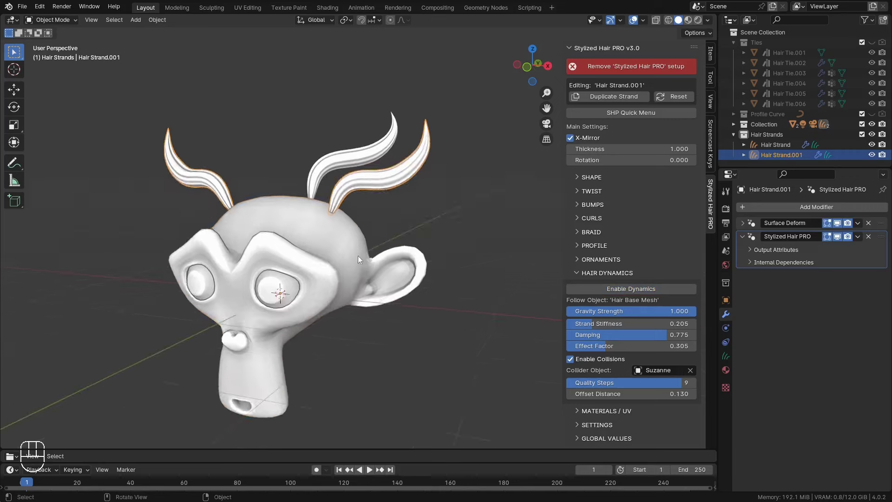
Step: Assign Hair Test Material as the mirrored strand's Hair material in its Materials / UV settings
scroll(473, 239, up, 5)
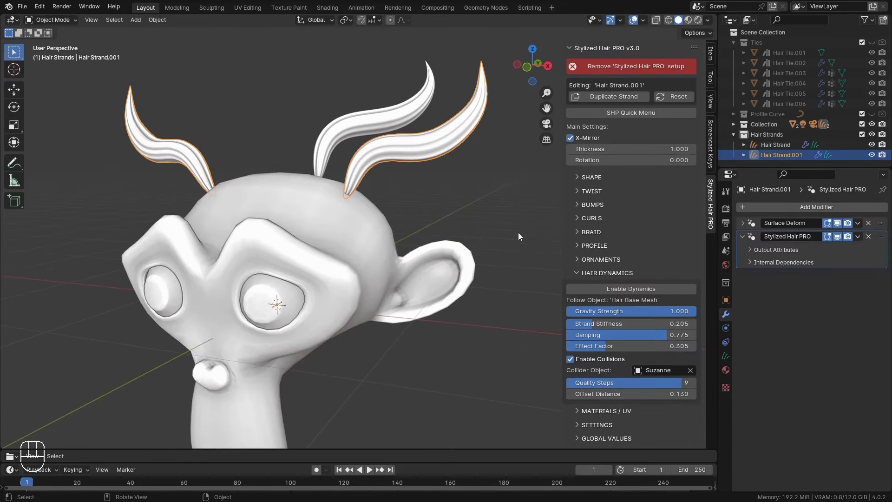
click(578, 273)
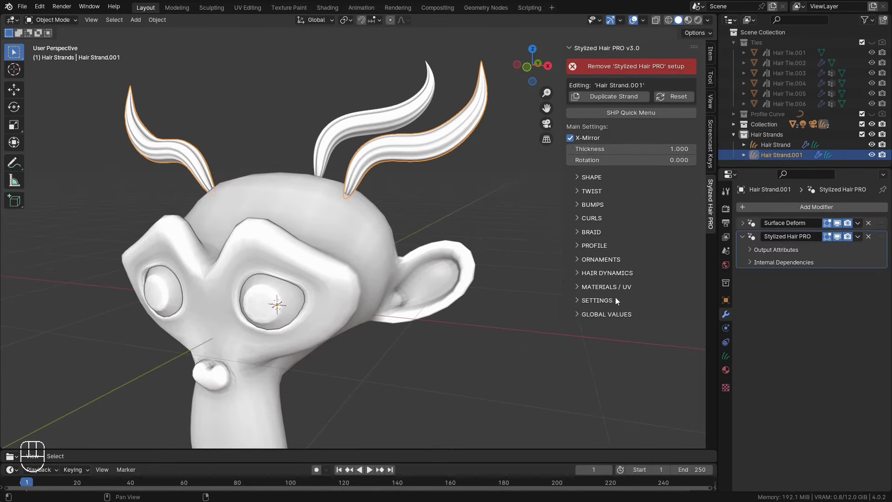
click(577, 287)
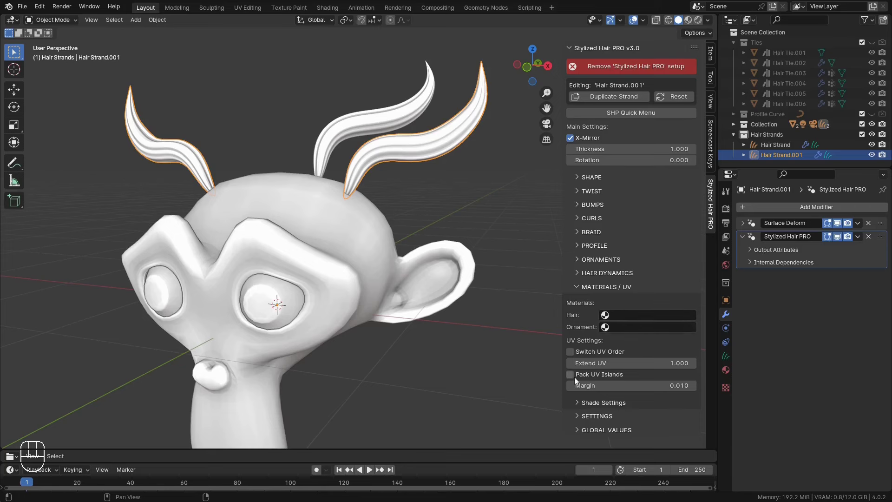
middle_drag(455, 288, 407, 311)
click(646, 315)
click(643, 332)
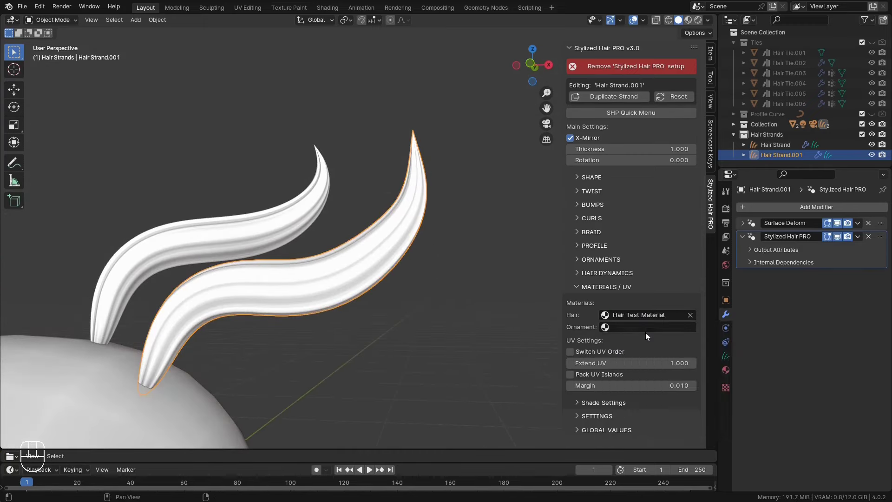
Step: Switch to the Shading workspace and load Hair Test Material into the mirrored strand's shader nodes, with the strand framed in close-up
click(327, 8)
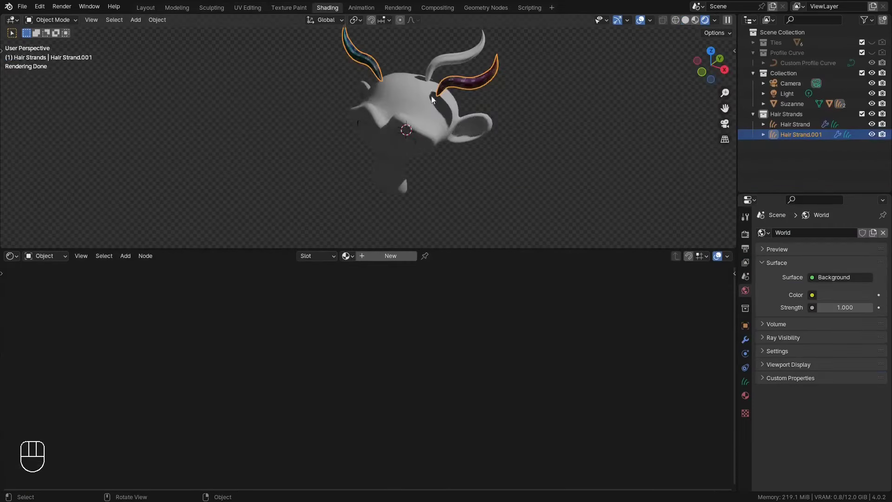
click(650, 20)
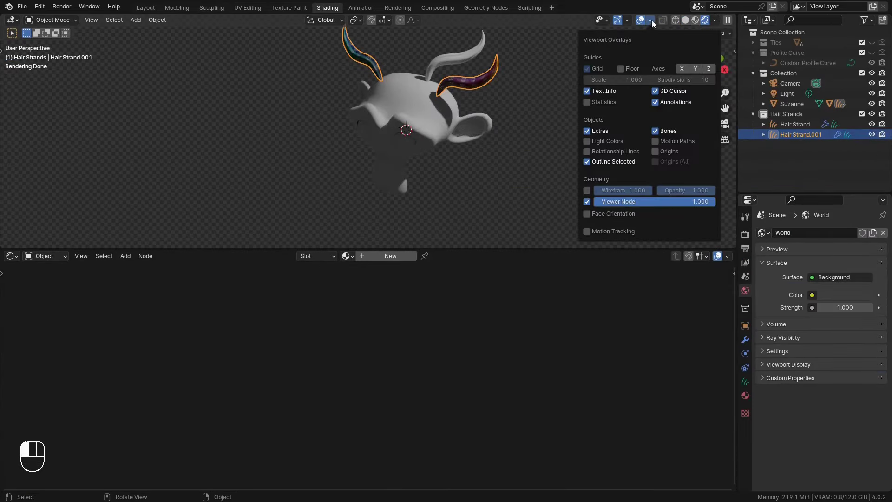
click(713, 19)
scroll(465, 199, up, 5)
mouse_move(506, 148)
shift+middle_down()
mouse_move(466, 199)
mouse_move(442, 167)
shift+middle_up()
scroll(442, 168, up, 3)
click(348, 256)
click(382, 270)
scroll(483, 194, down, 1)
shift+middle_drag(483, 194, 428, 203)
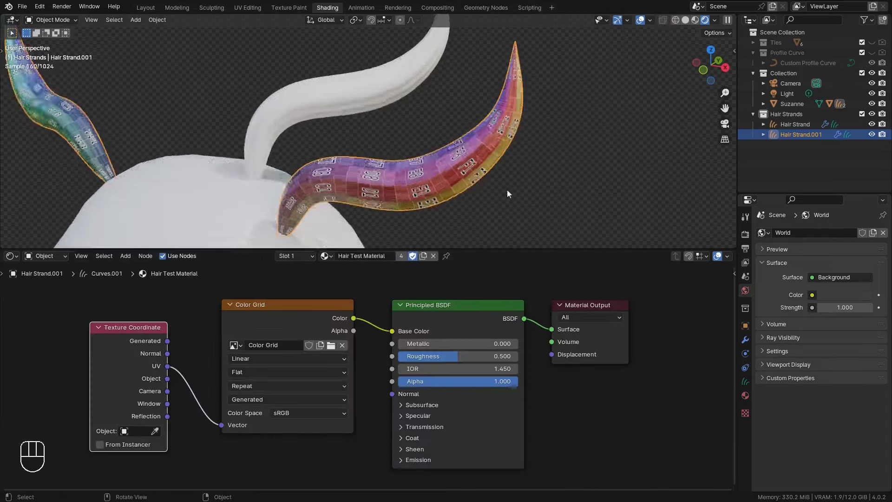
Step: Bring up the strand's Materials / UV settings in Stylized Hair PRO beside an enlarged viewport
middle_drag(507, 188, 517, 180)
key(n)
click(730, 191)
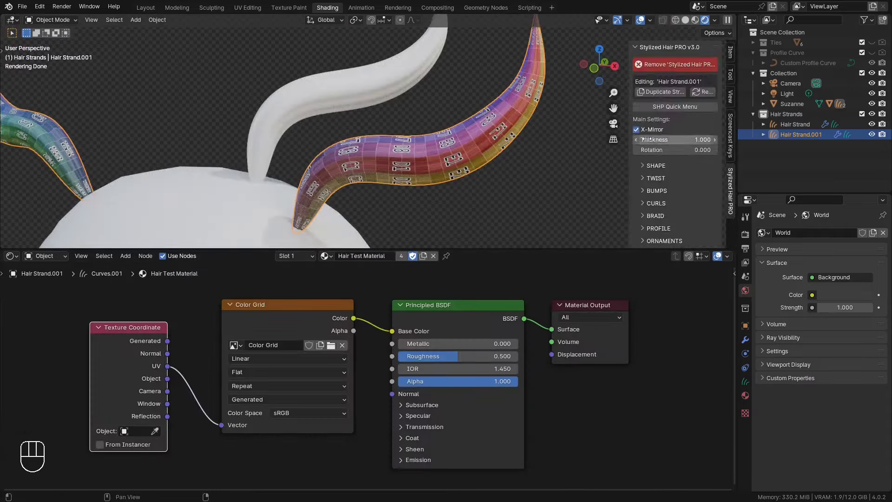
drag(629, 123, 562, 123)
drag(531, 248, 527, 326)
shift+middle_drag(473, 219, 392, 253)
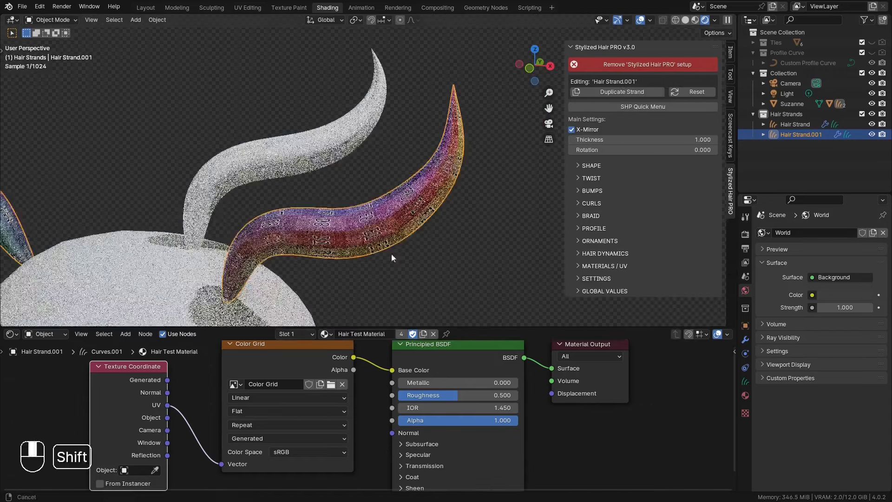
click(599, 266)
middle_drag(640, 190, 640, 113)
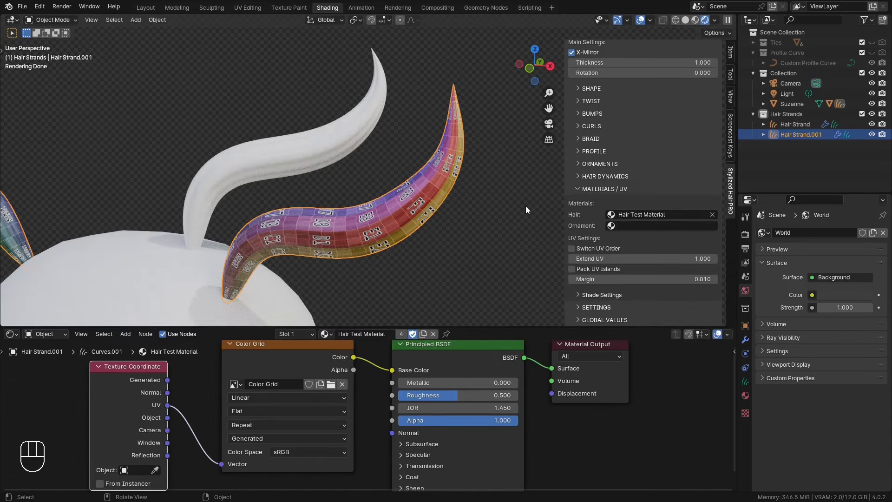
ctrl+middle_drag(641, 187, 652, 175)
drag(563, 169, 547, 169)
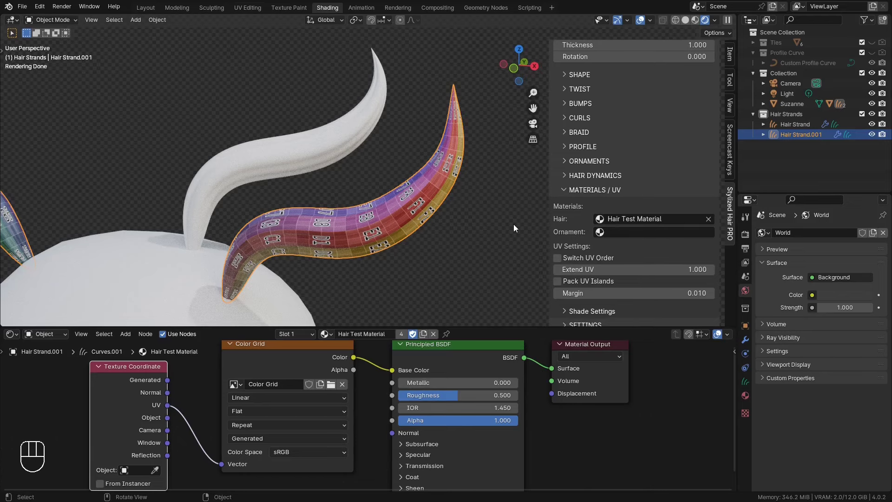
Step: Toggle Switch UV Order on and off to compare the texture orientation on the mirrored strand
click(558, 259)
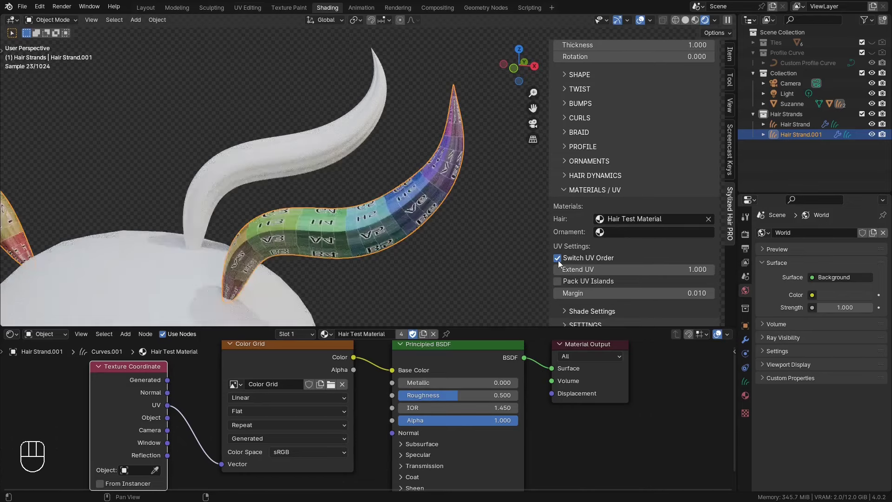
click(559, 258)
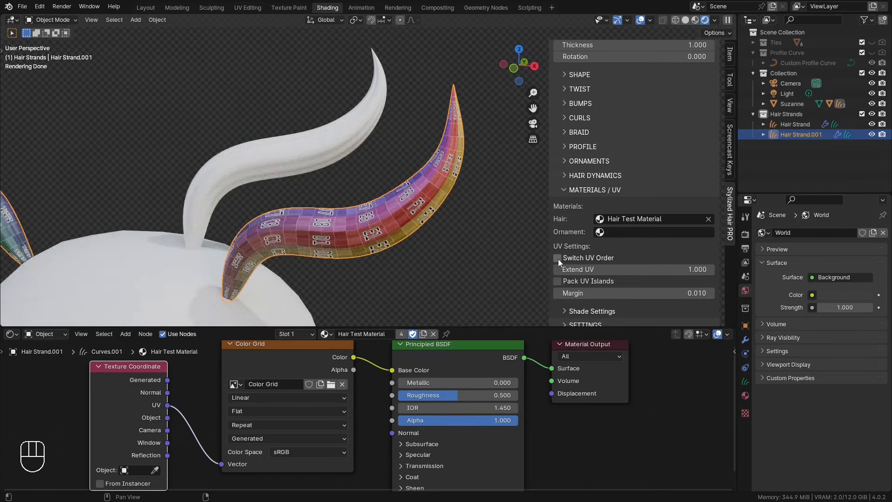
click(558, 259)
click(558, 258)
Step: Try different Extend UV values on the mirrored strand and set the value back to 1
mouse_move(571, 269)
mouse_down()
mouse_move(639, 269)
mouse_move(572, 269)
mouse_up()
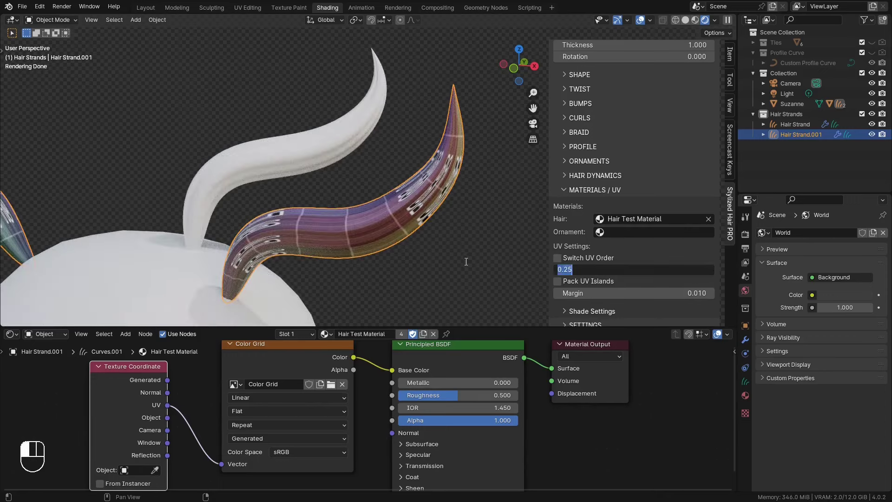
text(1)
key(Return)
Step: Try Pack UV Islands on the mirrored strands with a Margin of 0.050, and turn the packing off again
scroll(466, 266, down, 2)
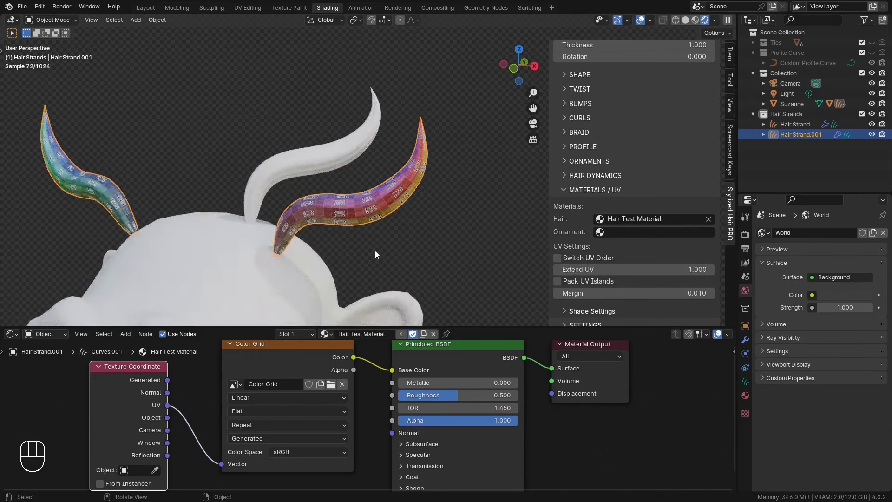
middle_drag(378, 252, 418, 251)
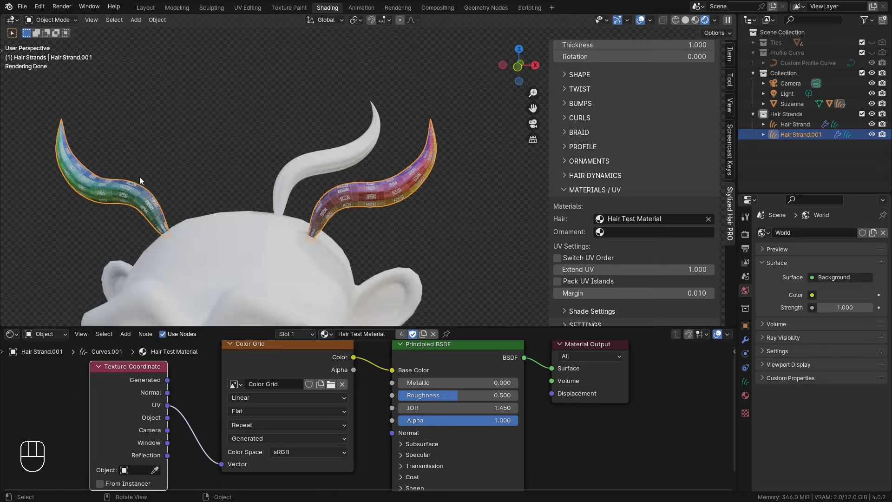
click(557, 282)
middle_drag(403, 238, 443, 246)
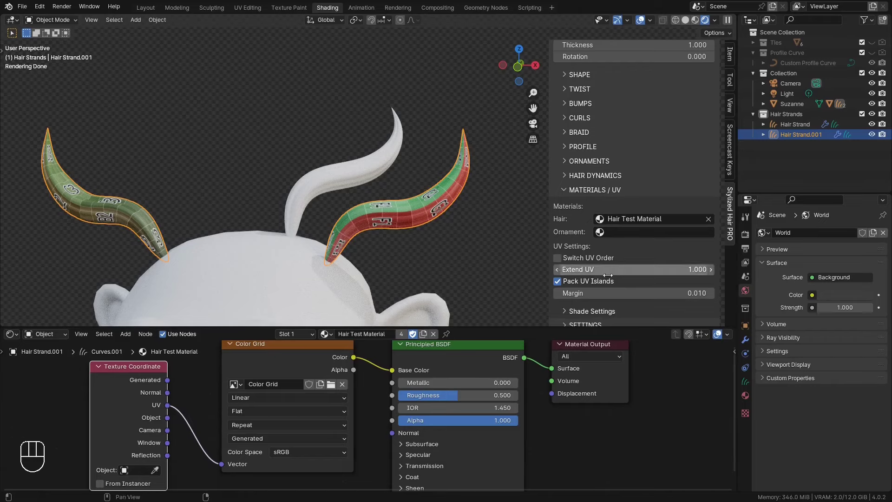
drag(632, 293, 607, 294)
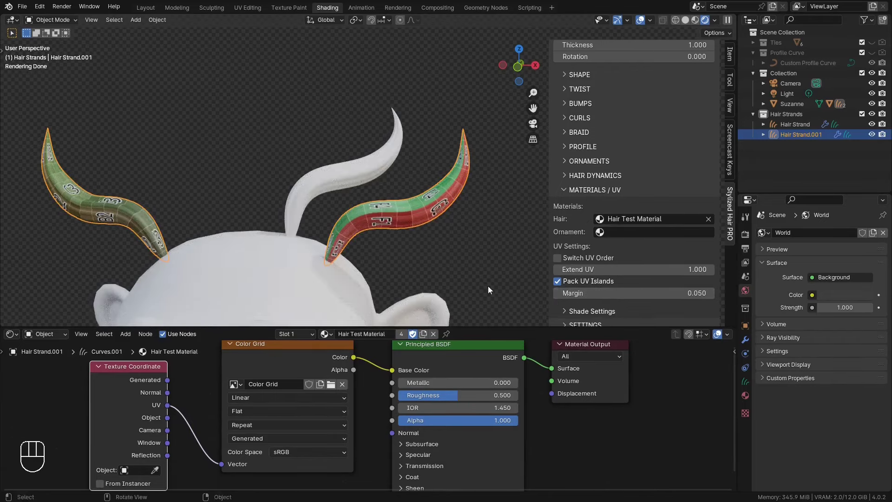
click(557, 281)
Step: Convert the mirrored hair strand to a mesh
right_click(412, 214)
mouse_move(418, 215)
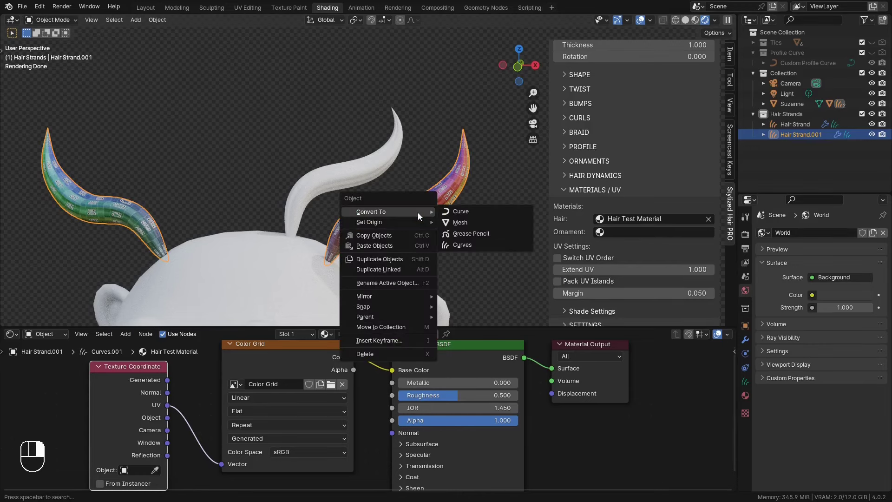
click(459, 222)
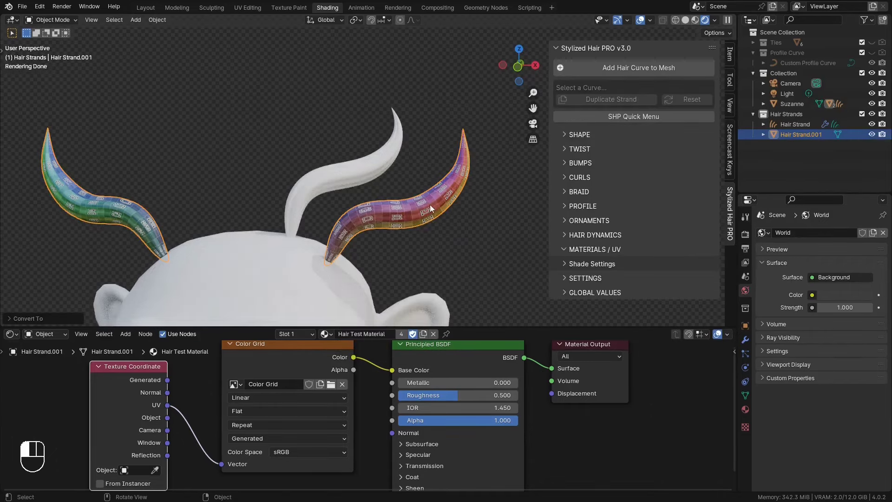
Step: Switch to the UV Editing workspace and show the converted strands' complete UV layout with everything selected
click(253, 8)
key(a)
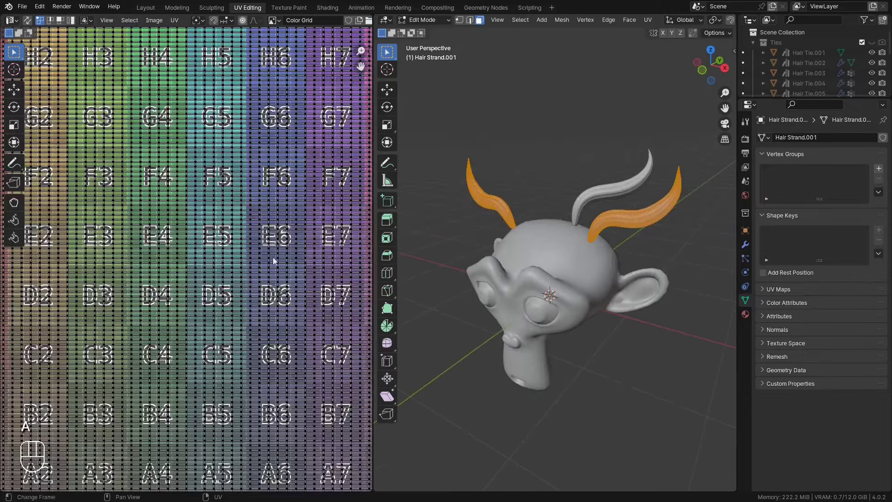
scroll(274, 263, down, 4)
scroll(200, 251, up, 2)
middle_drag(234, 250, 244, 247)
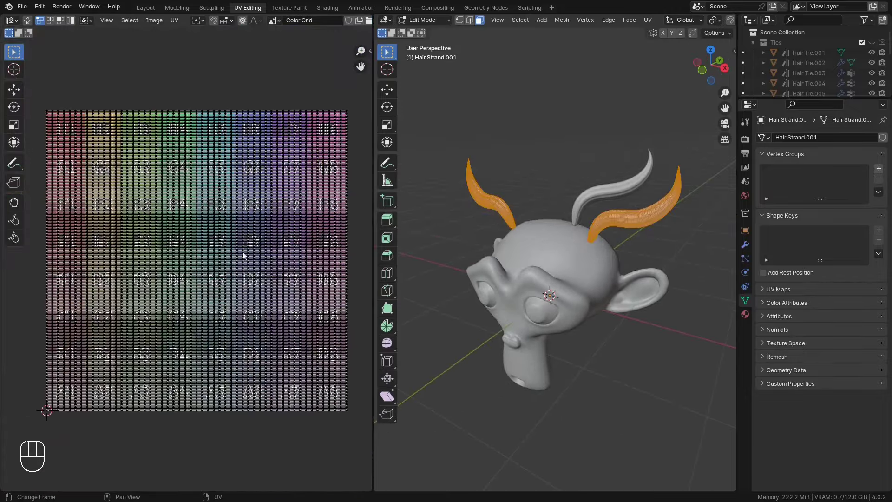
drag(40, 92, 362, 447)
Step: Separate the two overlapping UV islands by moving one downward and the other up and to the left, and clear the UV selection
click(269, 427)
key(l)
key(g)
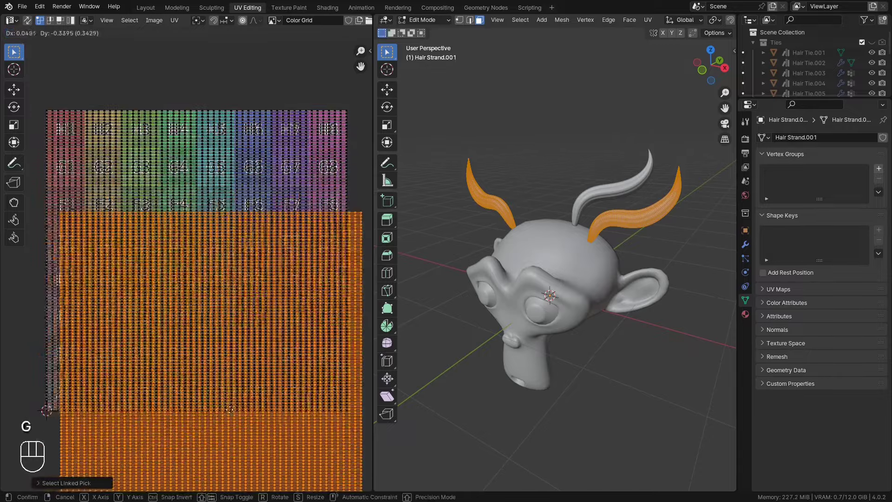
click(225, 179)
key(l)
key(g)
click(160, 105)
scroll(236, 245, down, 1)
click(342, 236)
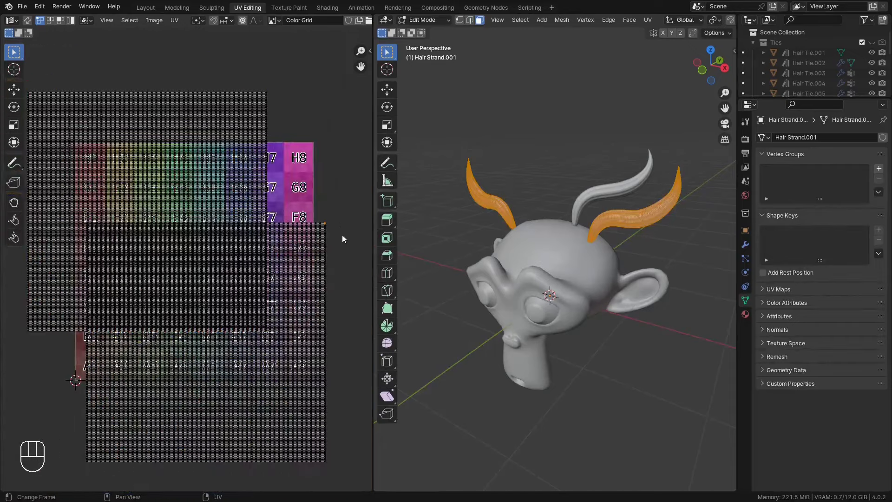
Step: Undo the UV island moves and the mesh conversion to get back to the editable hair curve in Object Mode
key(ctrl+z)
key(ctrl+z)
key(ctrl+z)
key(ctrl+z)
key(ctrl+z)
key(ctrl+z)
key(ctrl+z)
key(ctrl+z)
key(ctrl+z)
key(ctrl+z)
key(ctrl+z)
key(ctrl+z)
key(ctrl+z)
key(ctrl+z)
key(ctrl+z)
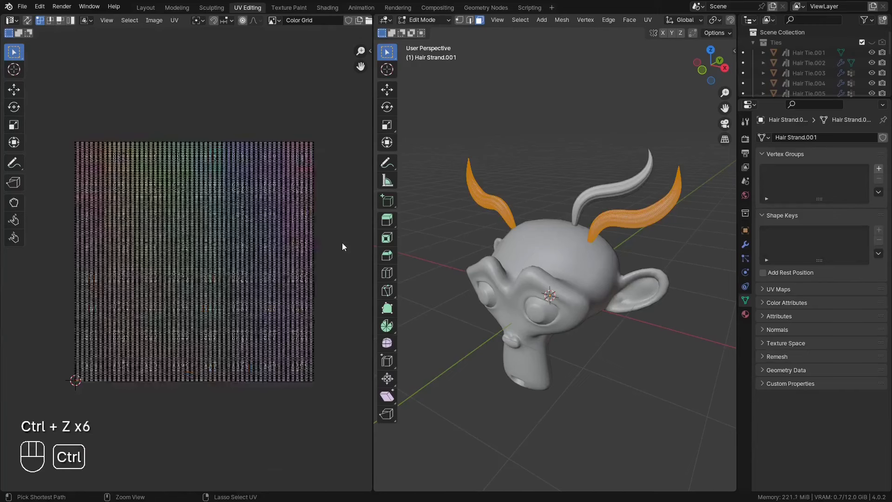
Step: Review the hair strand's Materials / UV settings with Pack UV Islands enabled and a Margin of 0.050
key(n)
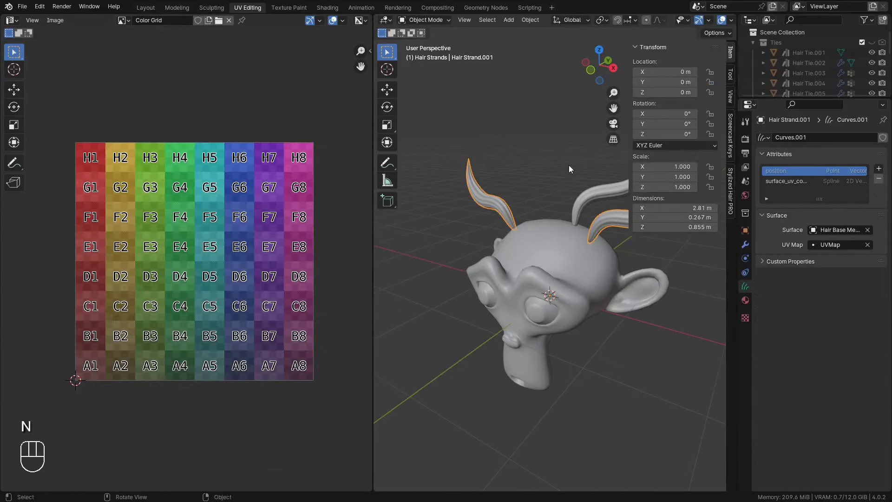
click(731, 191)
shift+middle_drag(588, 240, 528, 262)
scroll(528, 262, up, 2)
drag(630, 234, 585, 236)
click(643, 267)
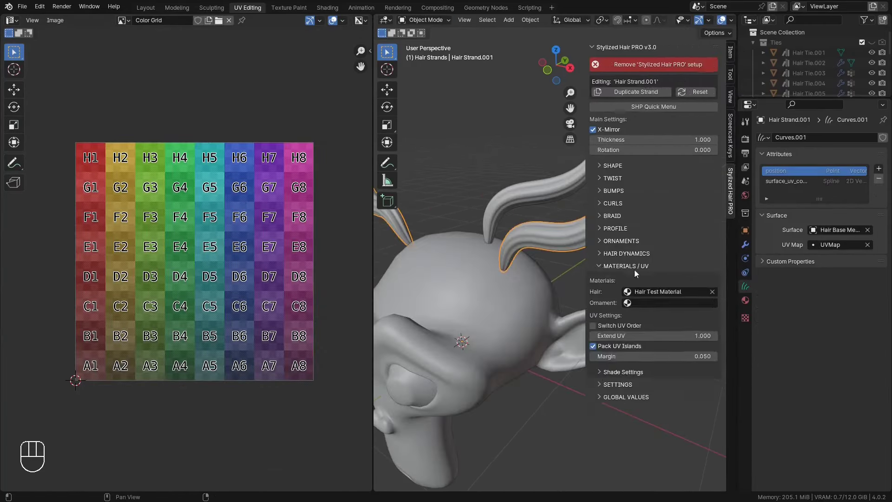
ctrl+middle_drag(643, 274, 645, 254)
click(588, 235)
click(588, 236)
drag(584, 235, 550, 236)
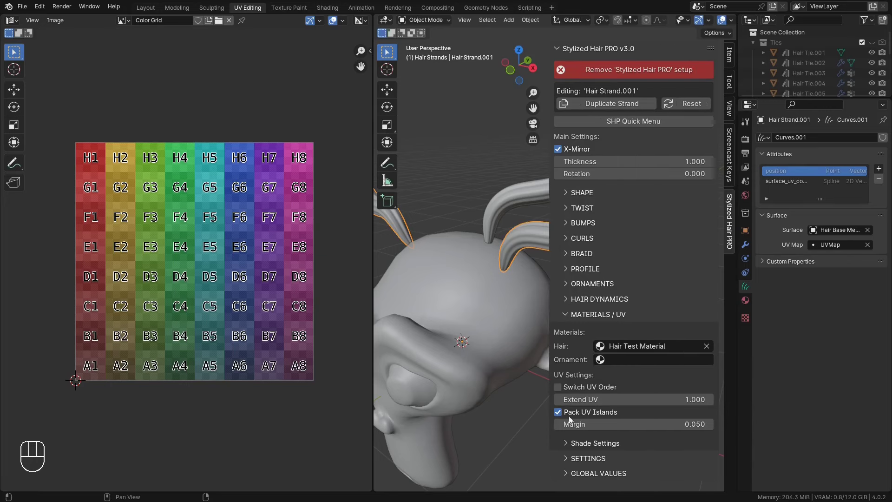
key(n)
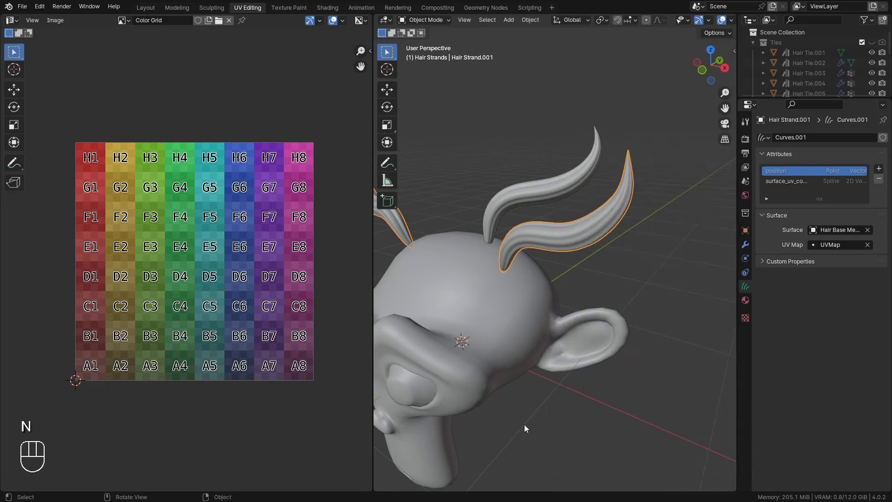
Step: Convert the packed hair strand to a mesh and show its complete UV layout in Edit Mode
right_click(564, 244)
mouse_move(564, 243)
click(605, 253)
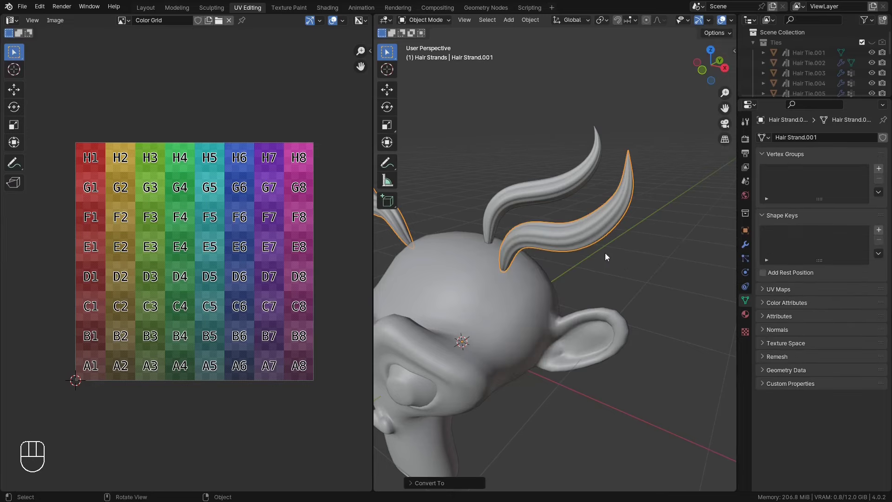
key(Tab)
key(a)
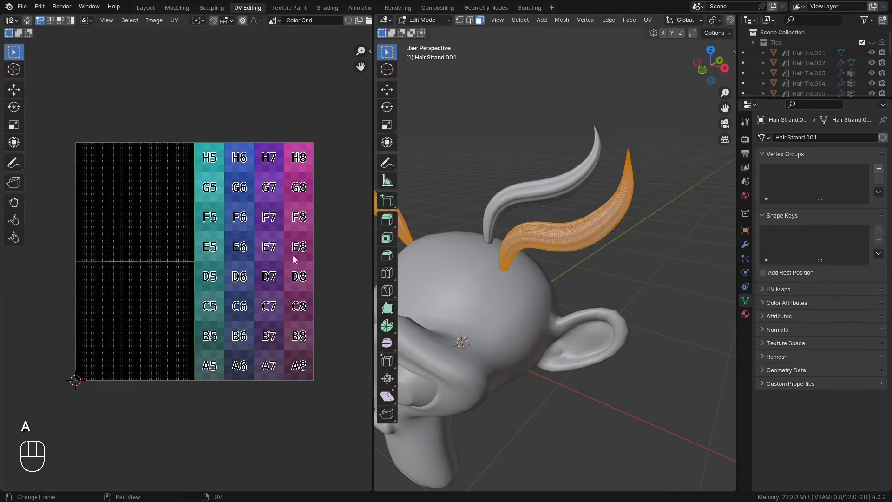
Step: Select each packed UV island in turn, test moving it, and examine the border between the islands
scroll(239, 257, up, 2)
key(l)
key(g)
right_click(239, 175)
click(230, 295)
key(l)
key(g)
right_click(227, 302)
middle_drag(297, 310, 278, 311)
ctrl+middle_drag(278, 312, 328, 151)
middle_drag(328, 151, 170, 187)
click(246, 295)
mouse_move(247, 296)
ctrl+middle_down()
mouse_move(213, 293)
mouse_move(255, 303)
ctrl+middle_up()
scroll(279, 306, down, 7)
Step: Undo the UV selections and the mesh conversion of the packed hair strand
key(ctrl+z)
key(ctrl+z)
key(ctrl+z)
key(ctrl+z)
key(ctrl+z)
key(ctrl+z)
key(ctrl+z)
key(ctrl+z)
key(ctrl+z)
key(ctrl+z)
key(ctrl+z)
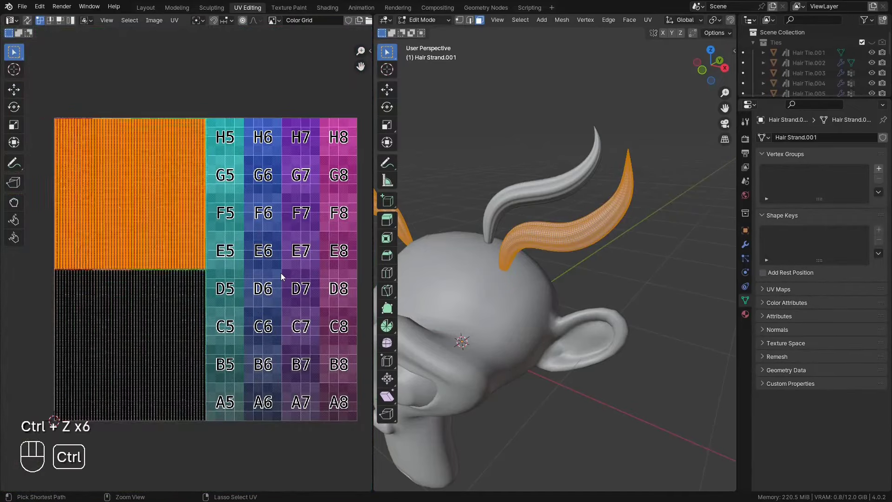
Step: Return to the Layout workspace and set the mirrored hair strand's Thickness to 1.470
click(144, 8)
scroll(261, 242, down, 3)
shift+middle_drag(261, 249, 342, 212)
middle_drag(415, 280, 414, 291)
drag(608, 149, 631, 150)
Step: Comb the mirrored hair strand outward in Sculpt Mode and return to Object Mode
key(Tab)
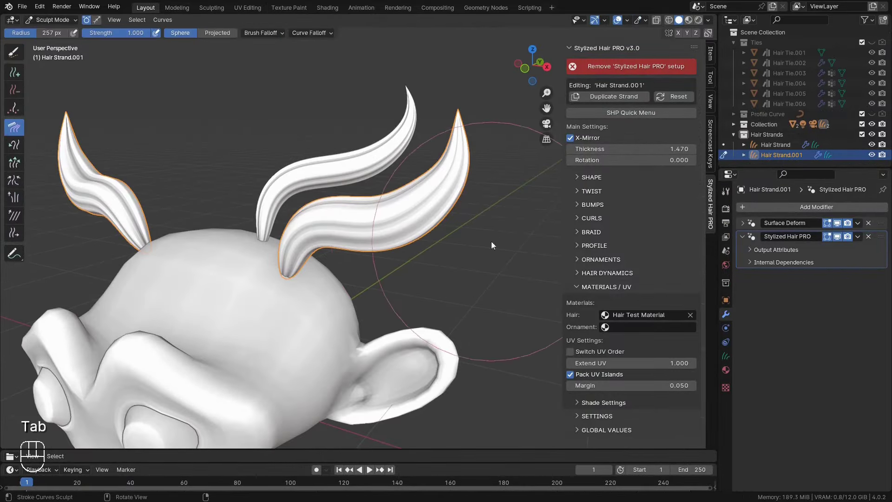
key(s)
drag(371, 221, 422, 205)
key(Tab)
Step: In the Shading workspace, disconnect the Color Grid texture from the Principled BSDF and set a brown Base Color
click(327, 8)
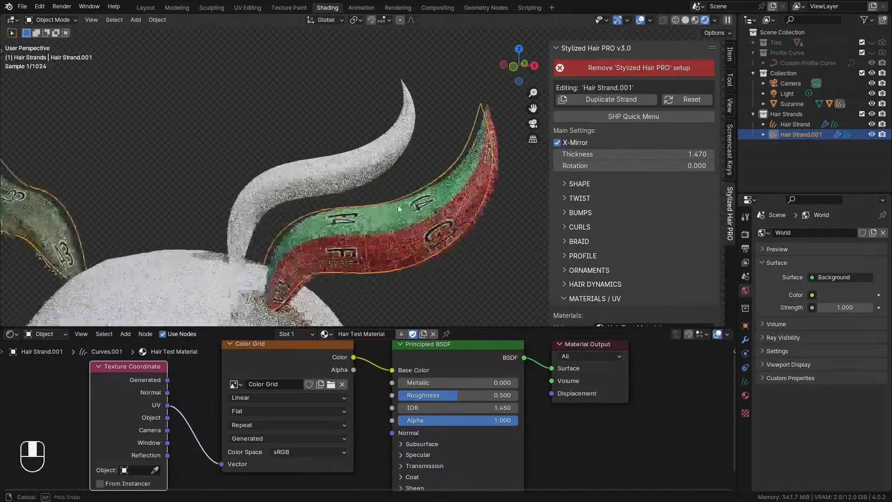
click(453, 370)
drag(497, 262, 495, 268)
drag(560, 206, 560, 242)
drag(527, 332, 514, 332)
drag(559, 243, 559, 252)
middle_drag(432, 273, 469, 268)
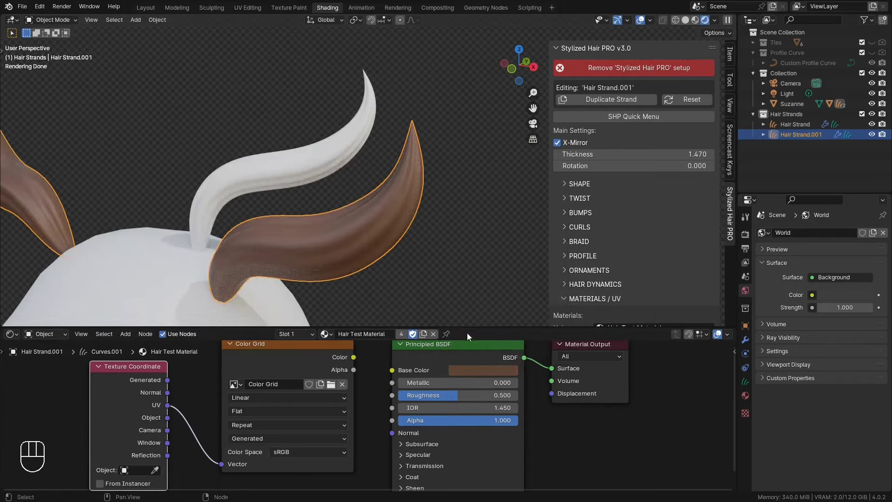
Step: Enlarge the node editor and move the Texture Coordinate and Color Grid nodes away from the Principled BSDF
drag(473, 327, 486, 264)
scroll(360, 374, down, 3)
middle_drag(317, 364, 495, 344)
middle_drag(472, 385, 449, 403)
drag(346, 447, 458, 392)
key(g)
click(289, 320)
middle_drag(413, 398, 350, 391)
scroll(349, 391, up, 2)
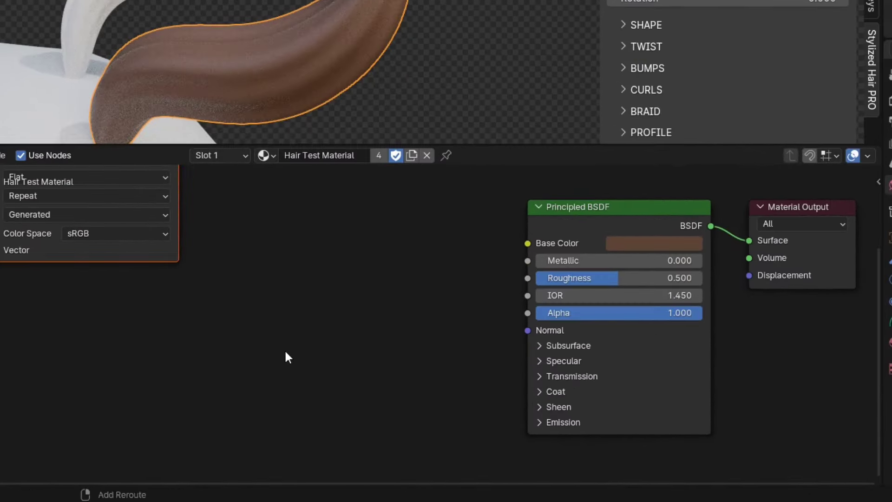
Step: Add the Stylized Hair PRO - Hair Attributes node group and widen it until its full output names are readable
key(shift+a)
text(sty)
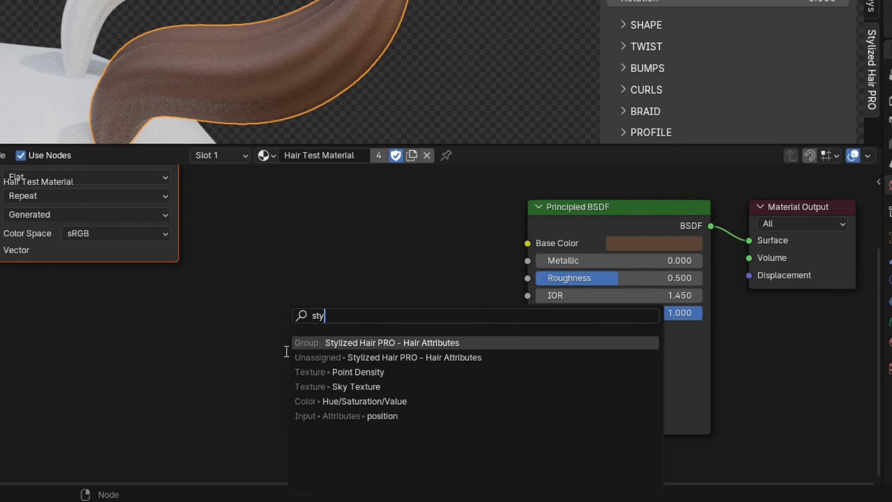
click(430, 342)
click(312, 321)
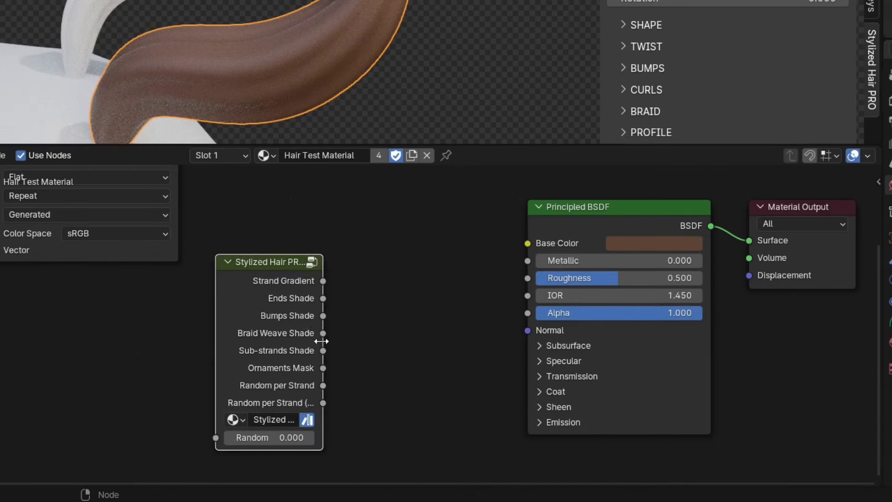
drag(321, 341, 412, 349)
ctrl+scroll(390, 350, down, 2)
scroll(404, 330, up, 2)
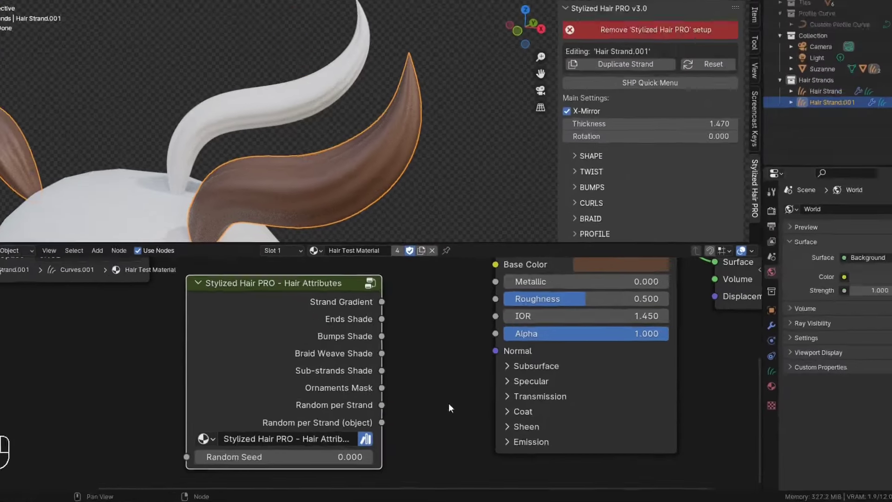
Step: Arrange the node view so the Hair Attributes node sits beside the Principled BSDF with all its outputs visible
middle_drag(431, 259, 446, 362)
drag(245, 341, 279, 268)
middle_drag(509, 248, 437, 194)
drag(479, 264, 479, 234)
middle_drag(435, 313, 429, 325)
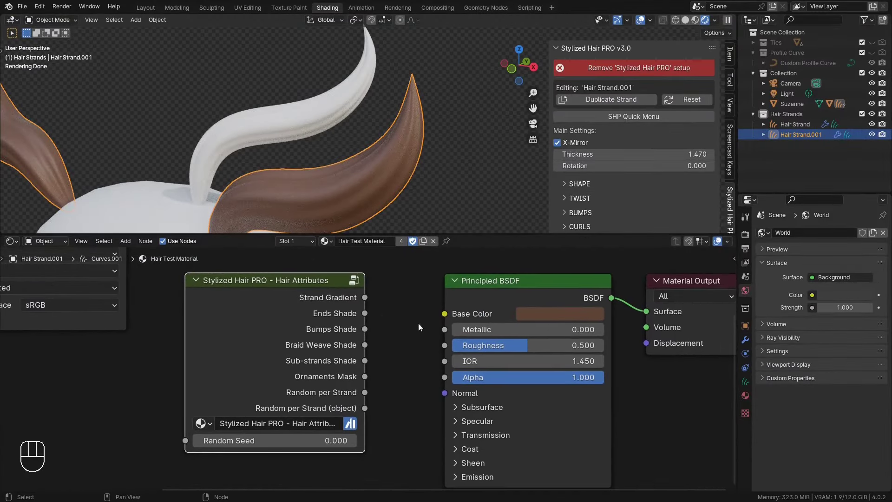
drag(408, 284, 339, 457)
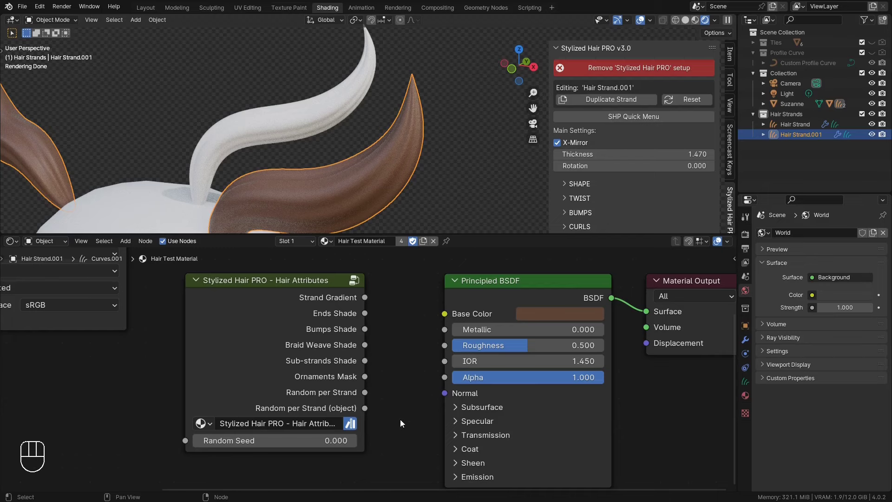
Step: Try Strand Gradient as the Principled BSDF's Base Color and cut the link again
drag(365, 297, 443, 314)
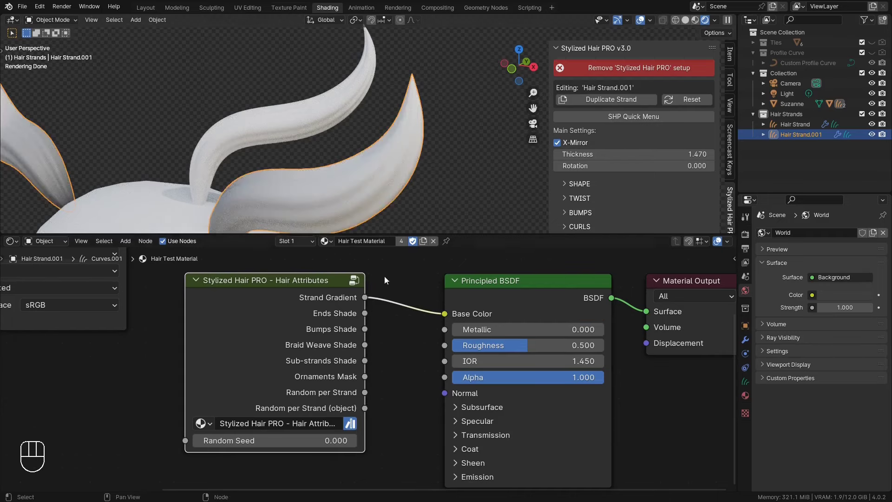
ctrl+right_drag(397, 286, 396, 327)
Step: Expand the strand's Shade Settings and show the sub-strands, random per strand and ends shade options
scroll(593, 189, down, 8)
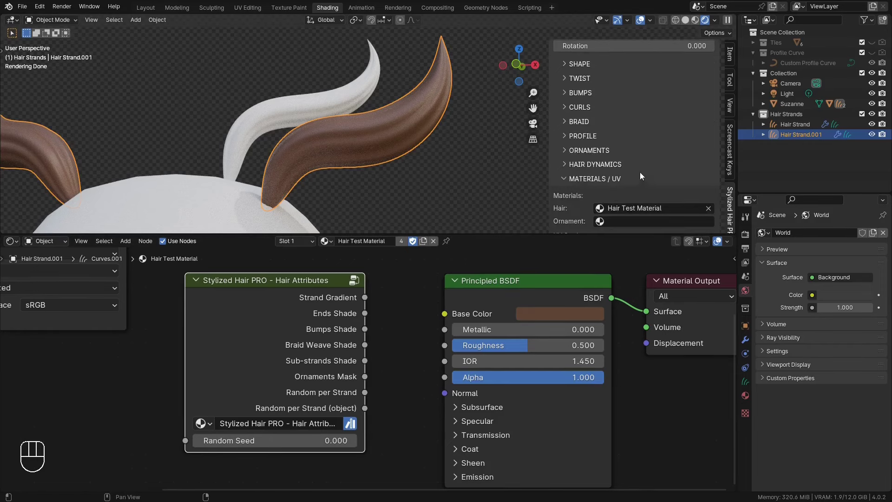
click(640, 172)
scroll(635, 172, down, 5)
click(619, 198)
middle_drag(622, 197, 626, 59)
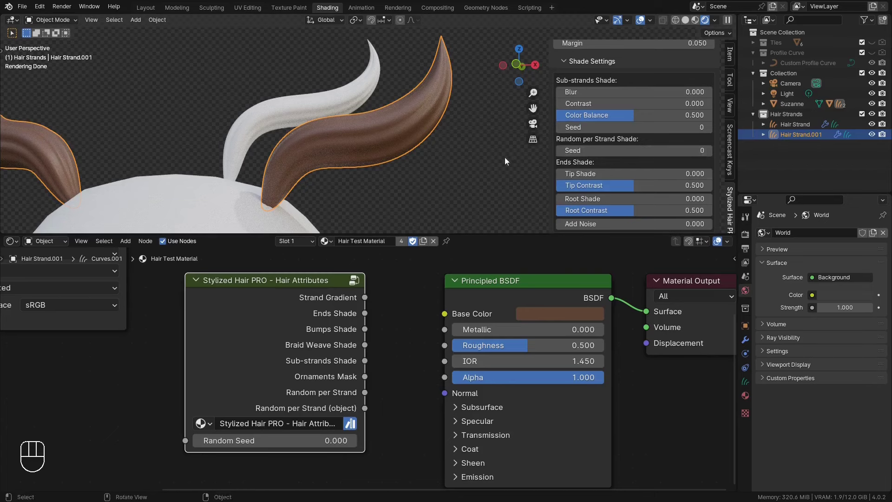
scroll(612, 176, down, 1)
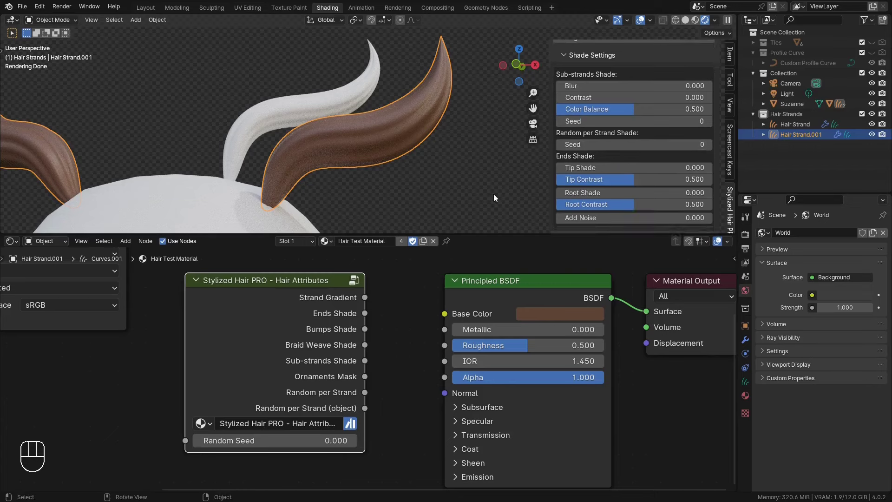
Step: Preview the Strand Gradient output directly on the strand and set the color management View Transform to Standard
ctrl+shift+click(328, 293)
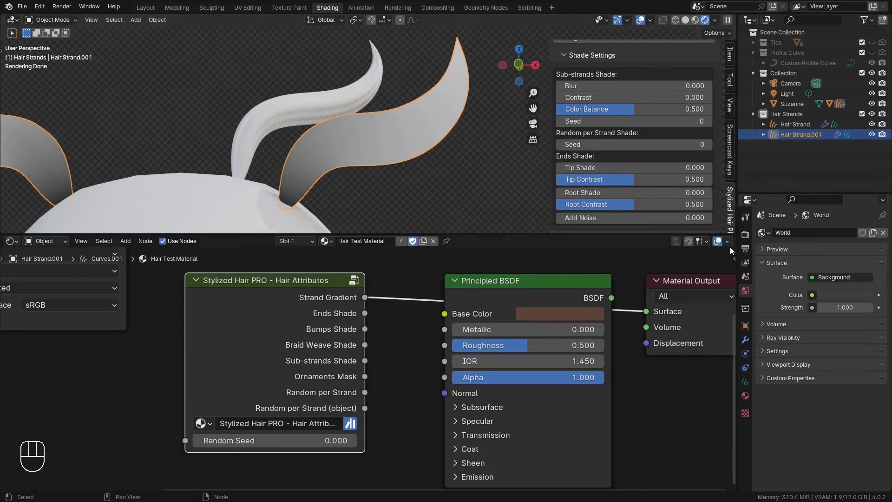
click(744, 234)
scroll(812, 369, down, 2)
scroll(808, 482, down, 2)
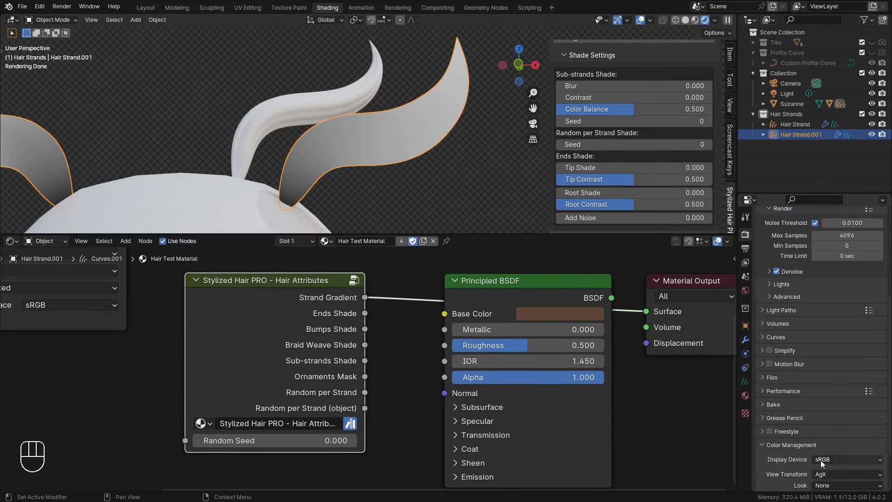
click(826, 473)
click(830, 407)
shift+middle_drag(364, 175, 347, 172)
shift+drag(347, 172, 353, 175)
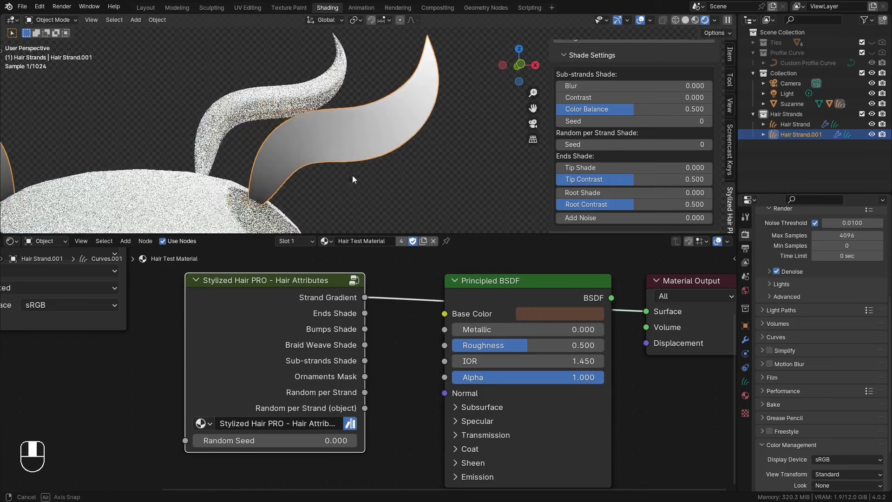
Step: Set the strand's Regular Bumps Strength to 0.784
scroll(604, 140, up, 10)
click(579, 125)
drag(585, 154, 648, 153)
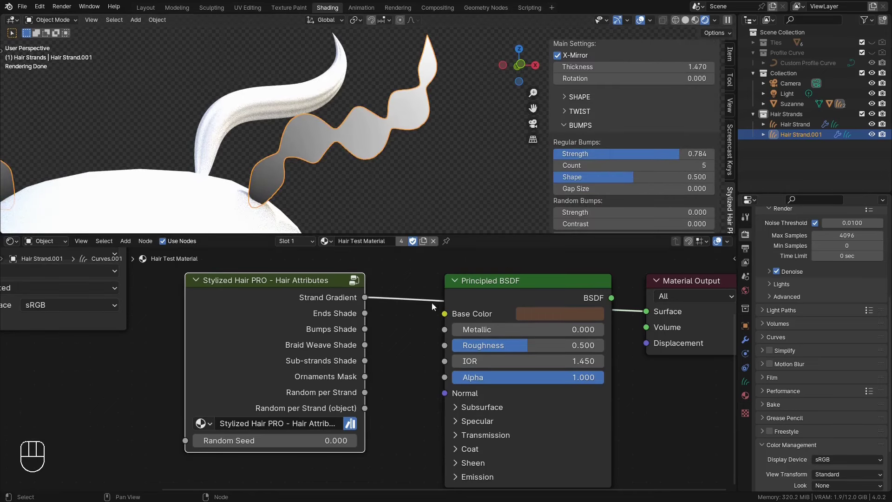
Step: Connect Bumps Shade to Base Color and preview it on the strand, setting the Regular Bumps to Count 6 and Strength 0.000
drag(364, 329, 444, 314)
scroll(386, 164, up, 4)
ctrl+shift+click(353, 330)
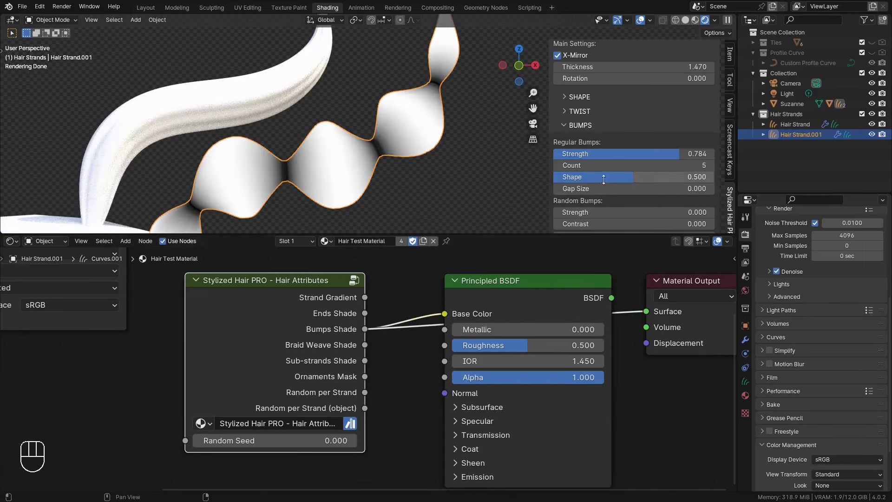
drag(578, 164, 712, 166)
drag(650, 155, 553, 154)
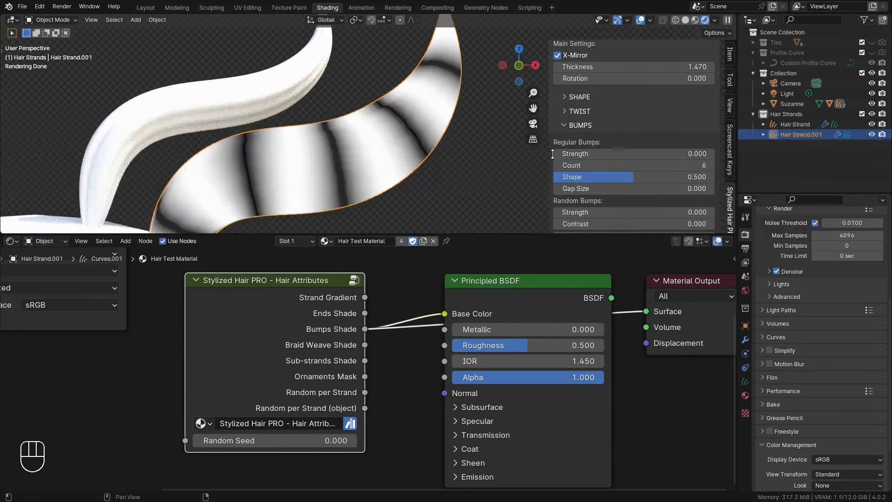
Step: Preview the Braid Weave Shade output and set the Braid Body Frequency to 5.810
ctrl+shift+click(359, 344)
middle_drag(593, 226, 589, 45)
click(587, 147)
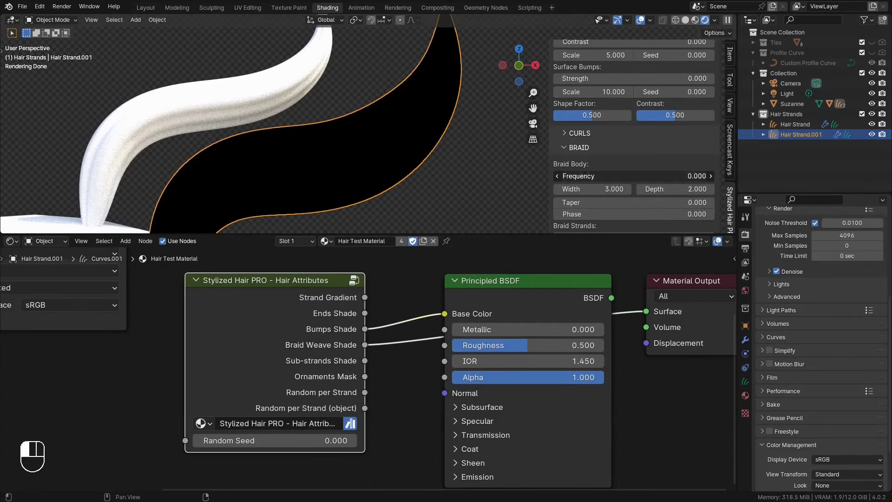
drag(634, 175, 683, 175)
scroll(634, 196, down, 2)
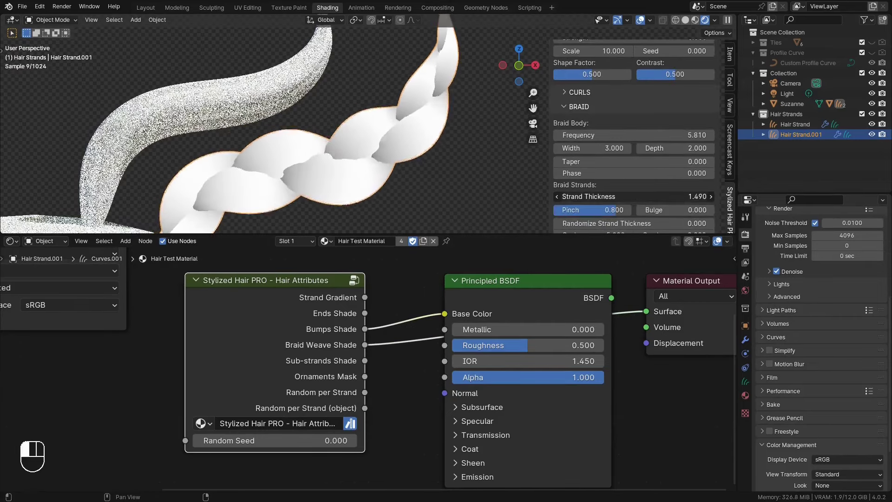
Step: Set the braid's Strand Thickness to 1.370, Width to 5.010 and Depth to 3.150, and inspect the weave shading
drag(634, 196, 630, 196)
drag(600, 148, 631, 148)
drag(669, 148, 691, 149)
middle_drag(366, 163, 393, 126)
scroll(393, 127, up, 3)
scroll(354, 162, down, 4)
middle_drag(354, 162, 320, 170)
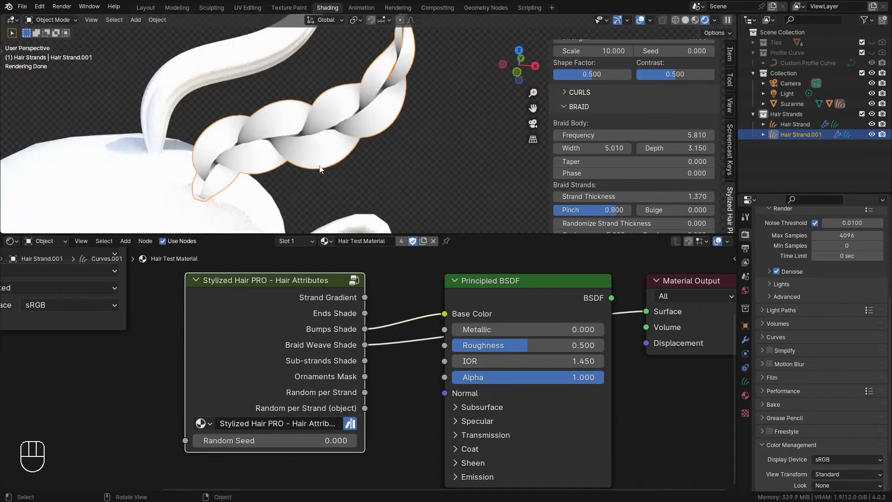
Step: Turn the braid off by setting its Frequency to 0
click(604, 137)
text(0)
key(Return)
shift+middle_drag(416, 135, 433, 151)
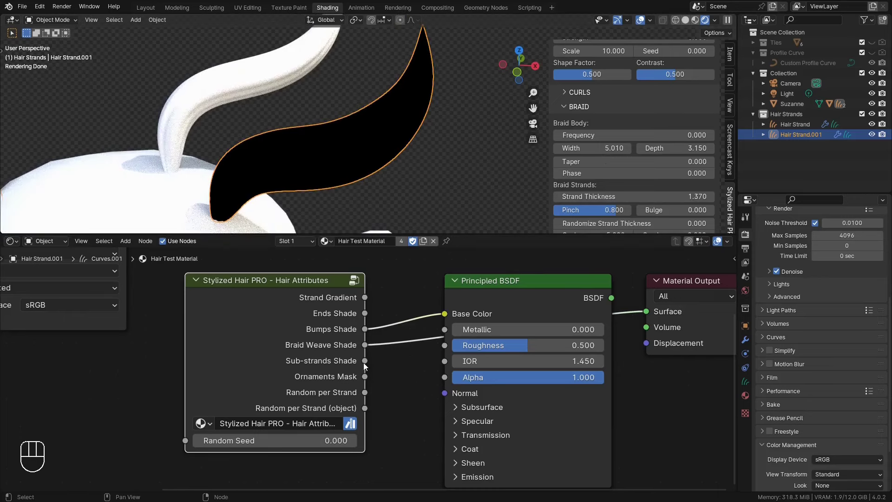
Step: Connect Sub-strands Shade to the Base Color and route the Principled BSDF back to the Material Output's Surface
drag(445, 314, 445, 315)
ctrl+shift+click(521, 284)
middle_drag(383, 174, 362, 171)
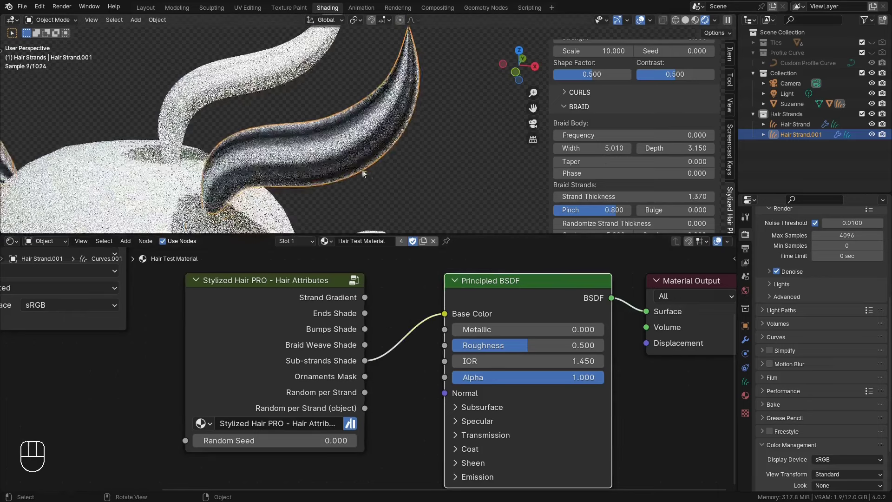
Step: Try raising the Sub-strands Shade Blur in the strand's Shade Settings, and reset it to 0
scroll(615, 172, down, 7)
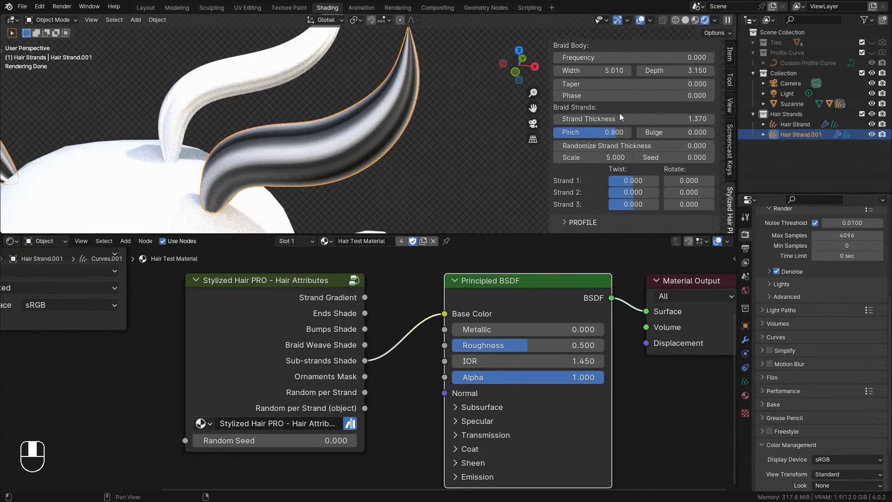
middle_drag(622, 66, 626, 207)
scroll(629, 140, down, 8)
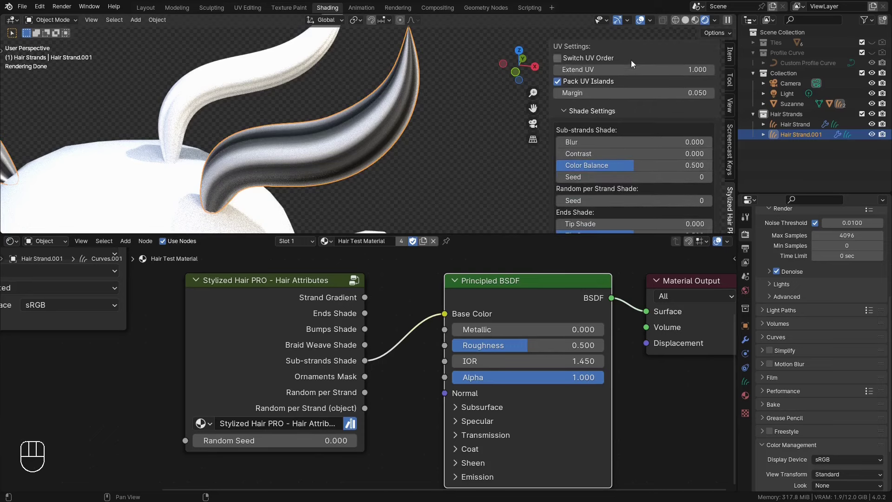
scroll(651, 144, down, 1)
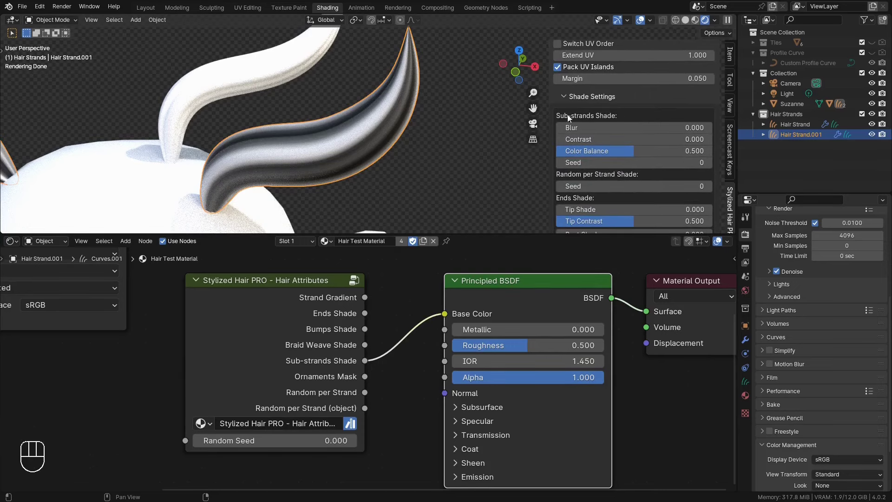
drag(602, 126, 696, 126)
drag(565, 127, 623, 127)
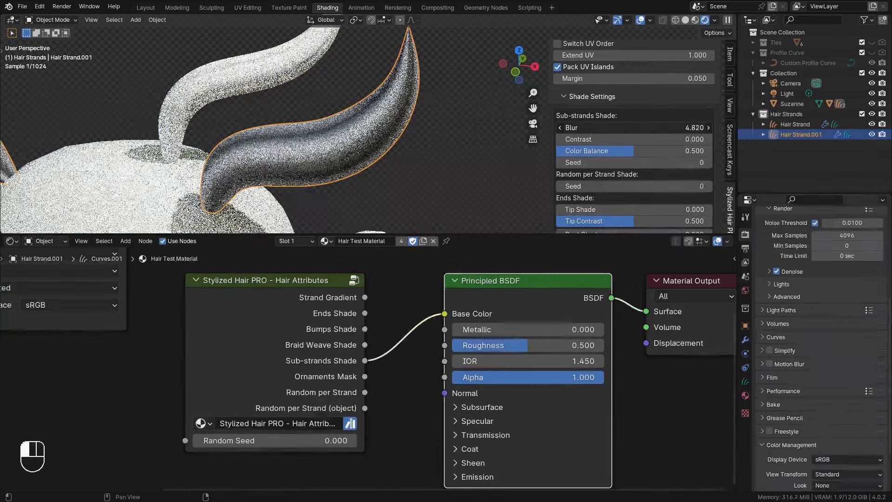
click(590, 128)
key(Return)
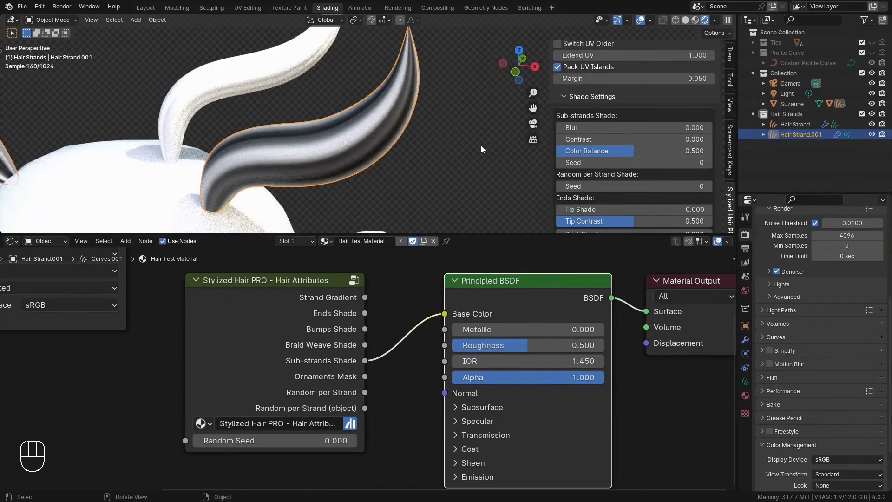
Step: Set the Sub-strands Shade Contrast to 0.220 and test different Color Balance amounts on the strand
drag(564, 139, 657, 144)
middle_drag(397, 148, 315, 138)
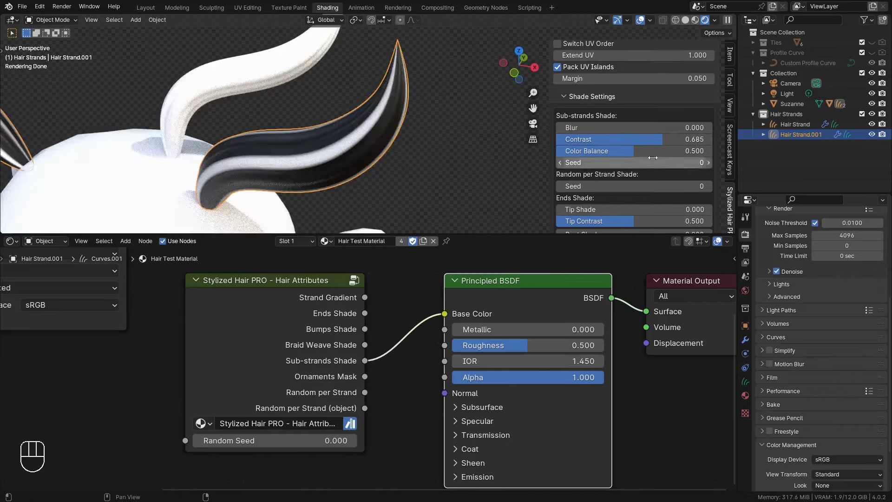
drag(662, 139, 639, 151)
drag(709, 151, 660, 154)
Step: Switch the strand's Profile Type to Islands
scroll(598, 142, up, 8)
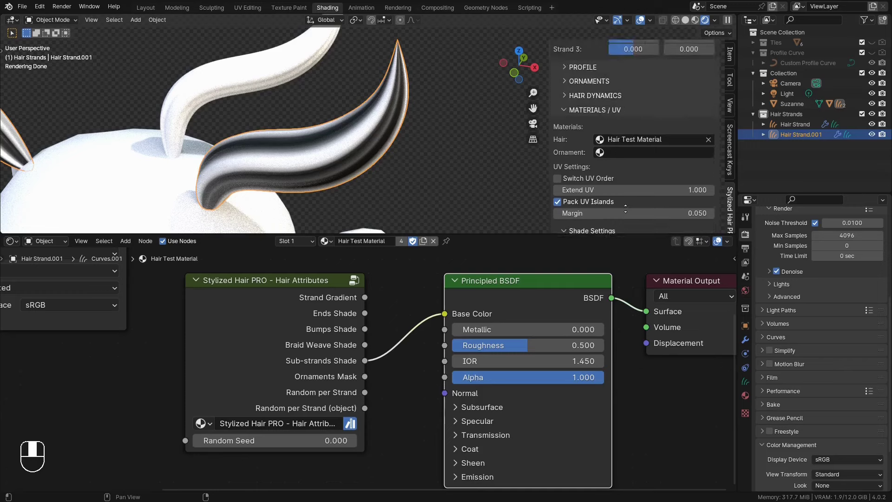
click(583, 88)
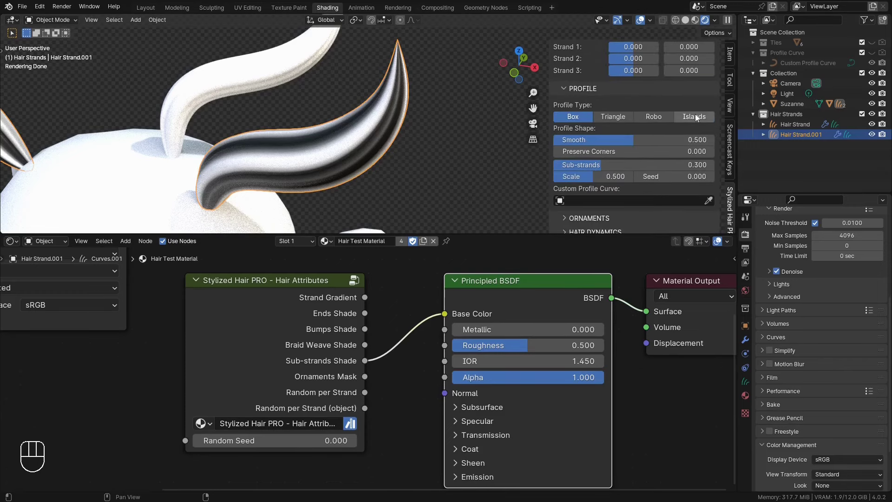
click(696, 118)
Step: Set the Sub-strands Shade Color Balance to 0.466 and its Seed to 6
scroll(620, 223, down, 8)
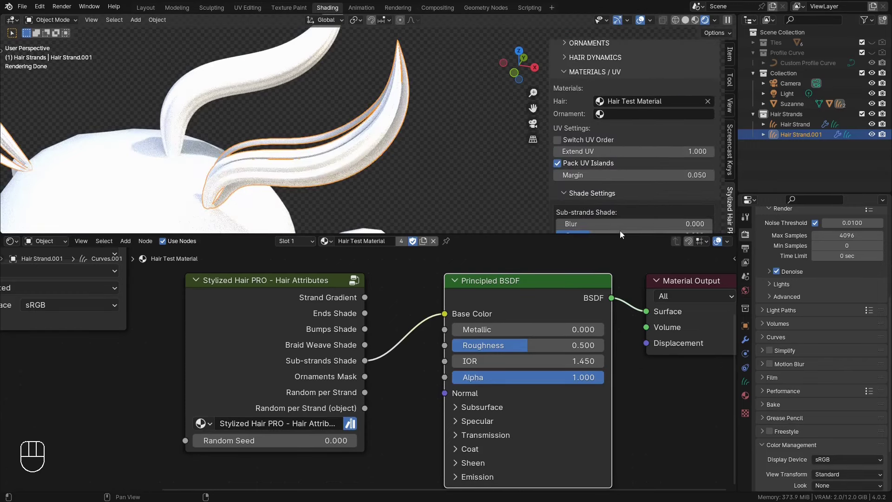
scroll(620, 223, down, 6)
drag(669, 139, 678, 139)
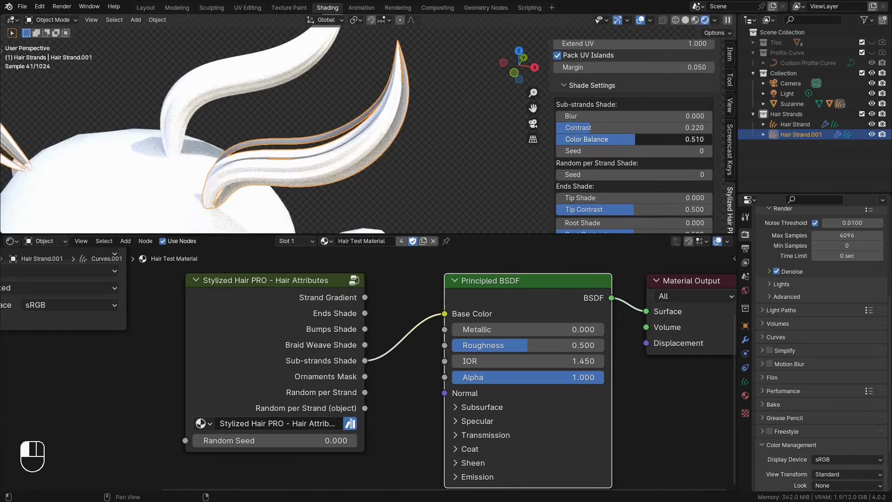
click(709, 151)
click(709, 152)
click(709, 152)
click(709, 151)
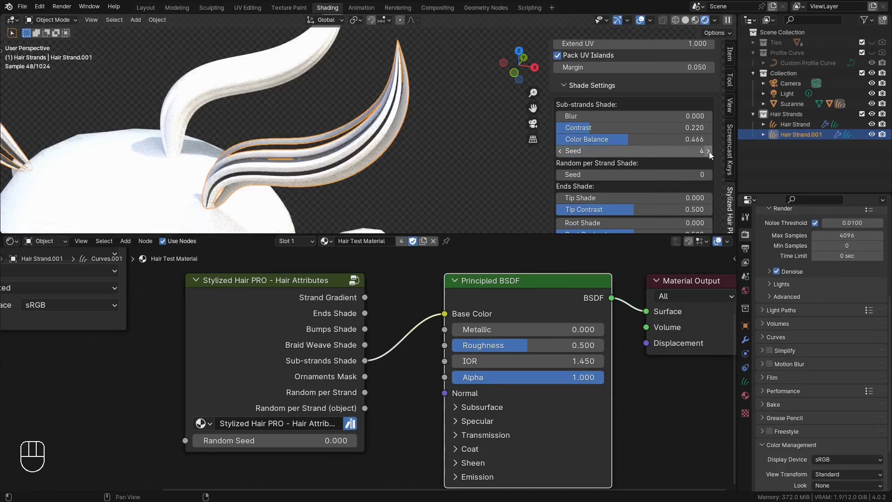
click(709, 151)
click(709, 151)
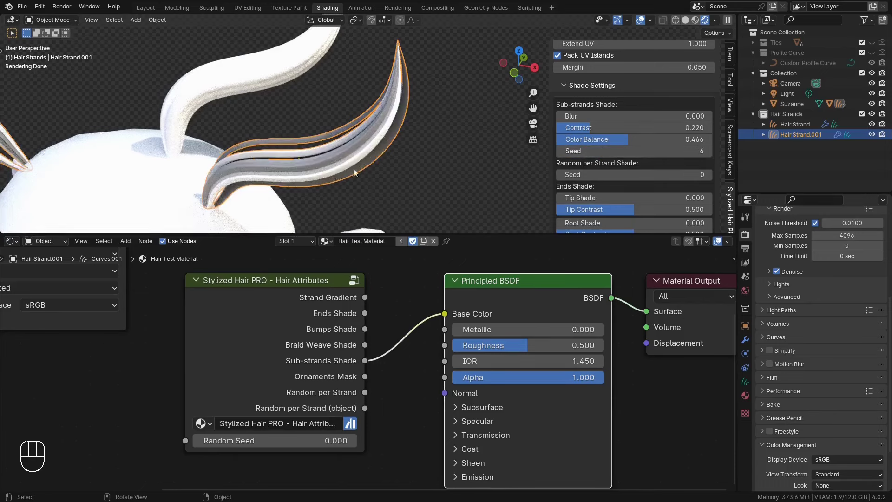
Step: Return the strand's Profile Type to Box and collapse the profile settings
scroll(681, 113, up, 8)
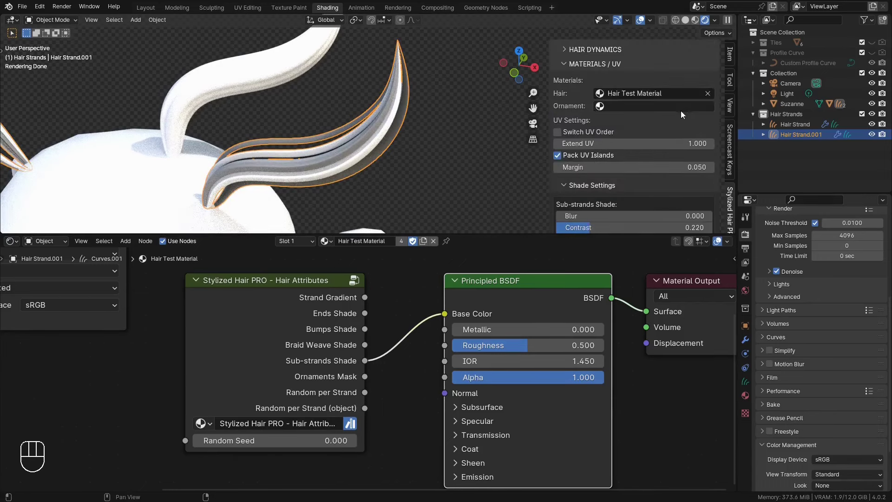
scroll(664, 135, up, 3)
click(576, 94)
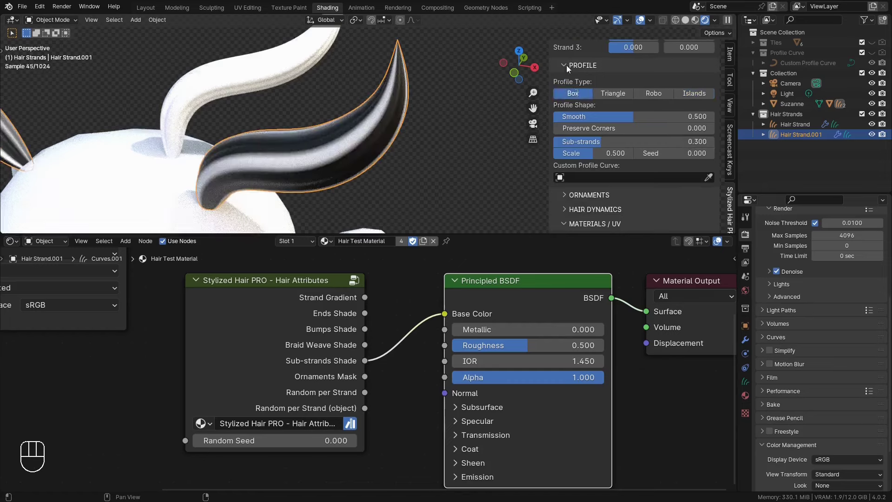
click(566, 65)
Step: Enable the strand's ornament and set its Width to 0.046
scroll(609, 88, up, 3)
click(592, 120)
click(558, 147)
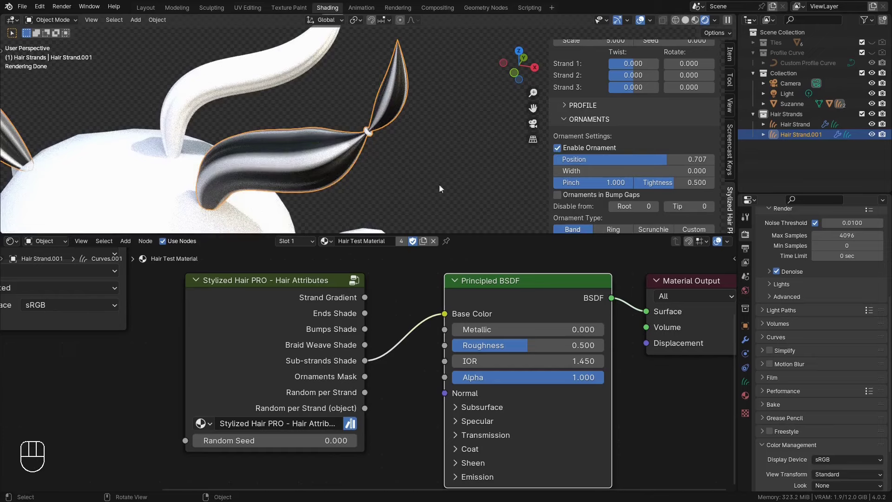
drag(578, 171, 585, 171)
Step: Connect the Ornaments Mask output to the Base Color and inspect the mask, trying the Ring ornament type before returning to Band
drag(367, 377, 395, 373)
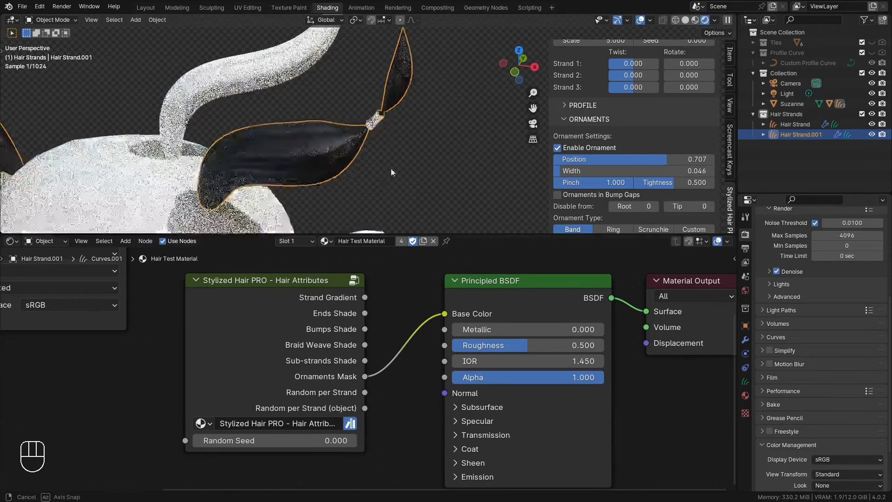
scroll(386, 101, up, 4)
middle_drag(402, 150, 373, 102)
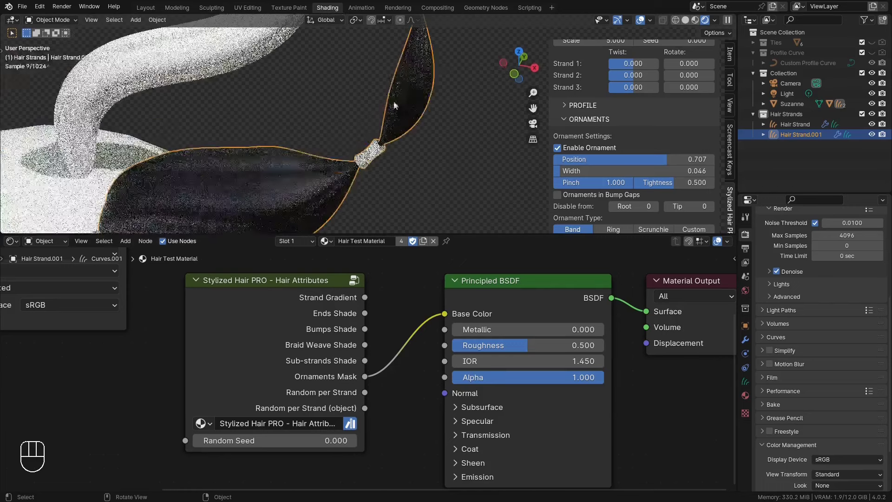
scroll(621, 200, down, 6)
click(613, 119)
click(572, 119)
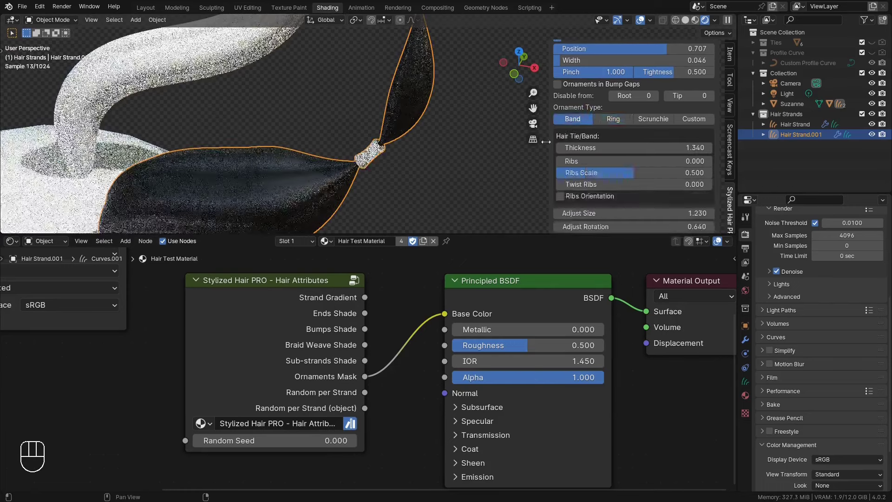
Step: Cut the link into the Principled BSDF's Base Color and disable the strand's ornament
ctrl+right_drag(408, 342, 396, 325)
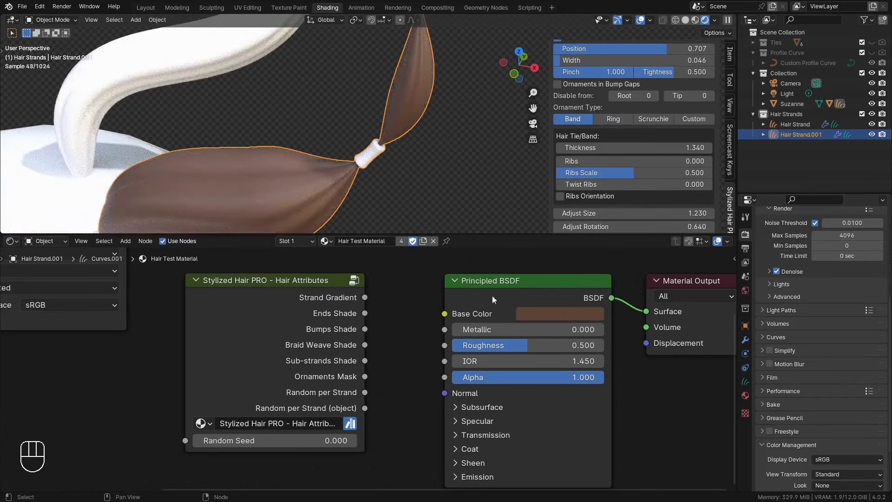
scroll(567, 70, up, 2)
click(558, 66)
click(567, 56)
Step: Enlarge the 3D viewport by shrinking the node editor beneath it
scroll(591, 102, up, 8)
scroll(601, 120, down, 14)
scroll(424, 170, down, 4)
middle_drag(424, 170, 423, 187)
drag(437, 233, 439, 293)
scroll(438, 223, up, 4)
shift+middle_drag(422, 204, 430, 102)
Step: Connect the Ends Shade output to the Principled BSDF's Alpha and set the Tip Shade to 0.332
drag(362, 45, 476, 137)
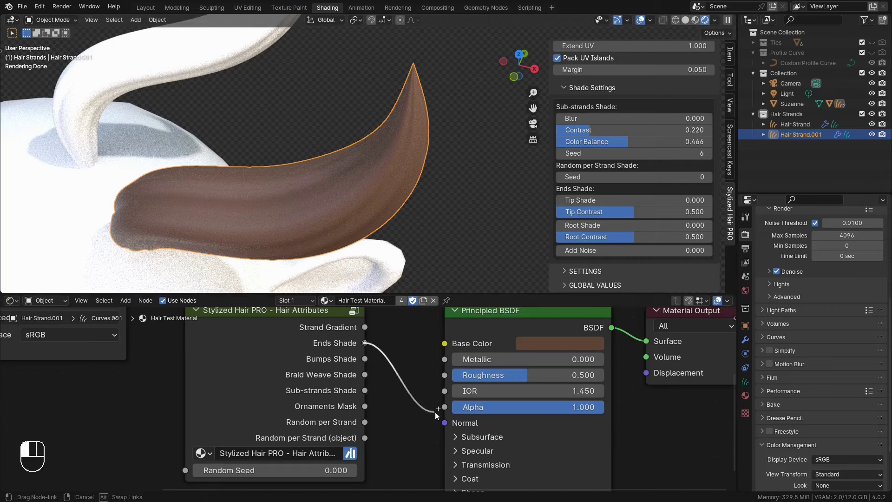
drag(442, 411, 444, 407)
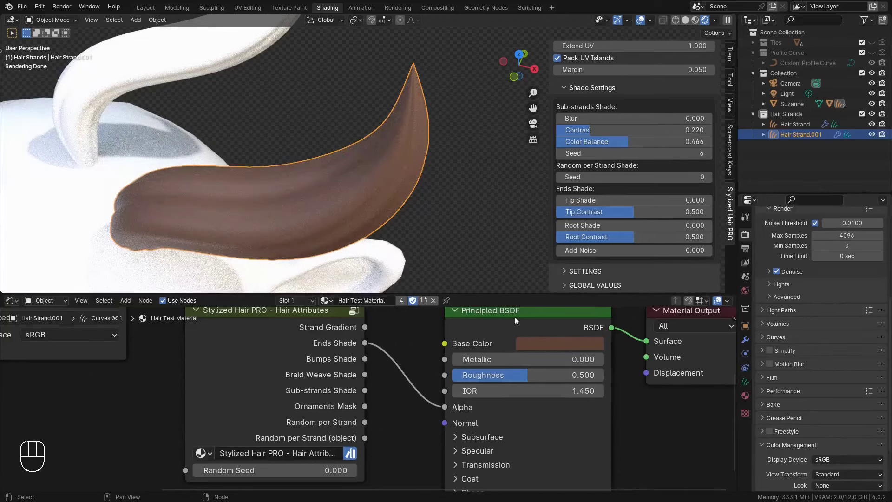
mouse_move(398, 353)
middle_down()
mouse_move(397, 372)
mouse_move(388, 364)
middle_up()
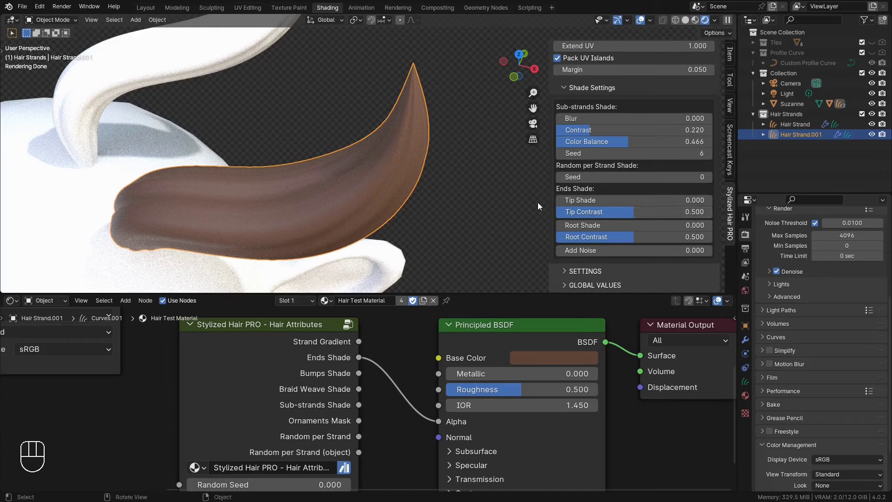
drag(581, 200, 627, 200)
Step: Disable denoising for the final render and enable it for the viewport
click(769, 271)
scroll(820, 273, up, 7)
click(777, 387)
click(778, 310)
click(770, 311)
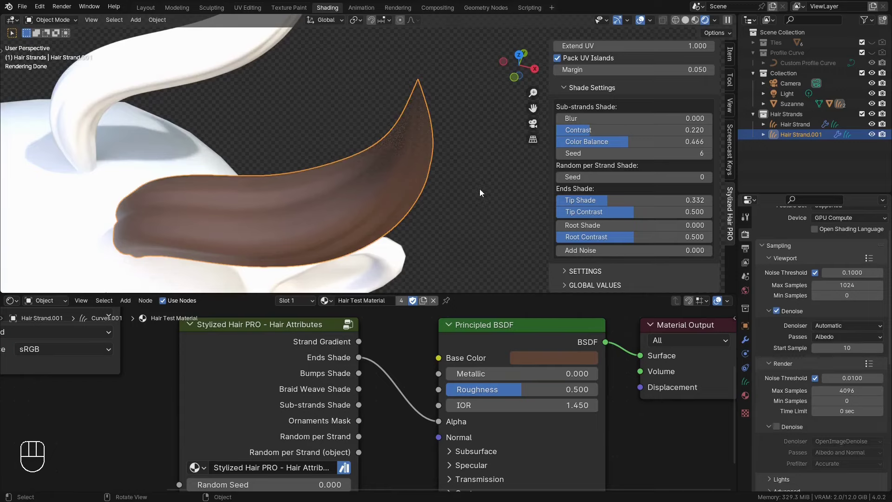
Step: Turn off the Film's Transparent option and adjust the viewport shading options
scroll(785, 353, down, 10)
click(765, 352)
click(776, 425)
click(715, 20)
drag(743, 173, 650, 173)
Step: Hide the viewport overlays and set the Ends Shade Tip Shade to 0.315 and Tip Contrast to 0.753
middle_drag(465, 185, 489, 180)
mouse_move(587, 200)
mouse_down()
mouse_move(601, 201)
mouse_move(591, 200)
mouse_up()
key(z)
mouse_move(660, 203)
mouse_down()
mouse_move(649, 202)
mouse_move(713, 212)
mouse_move(665, 200)
mouse_move(697, 201)
mouse_move(695, 211)
mouse_move(674, 212)
mouse_up()
mouse_move(484, 203)
middle_down()
mouse_move(493, 180)
mouse_move(486, 197)
middle_up()
Step: Refine the fading tip with Add Noise at 0.356, Tip Shade at 0.346 and Tip Contrast at 0.688
drag(561, 251, 623, 251)
mouse_move(475, 172)
shift+middle_down()
mouse_move(450, 213)
mouse_move(438, 185)
shift+middle_up()
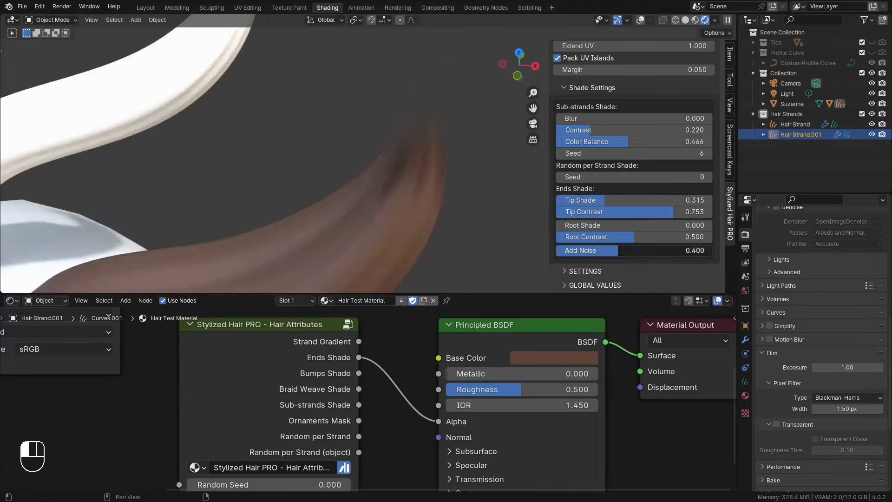
drag(599, 251, 592, 251)
mouse_move(592, 200)
mouse_down()
mouse_move(604, 200)
mouse_move(597, 200)
mouse_up()
scroll(507, 193, down, 2)
shift+middle_drag(476, 192, 485, 181)
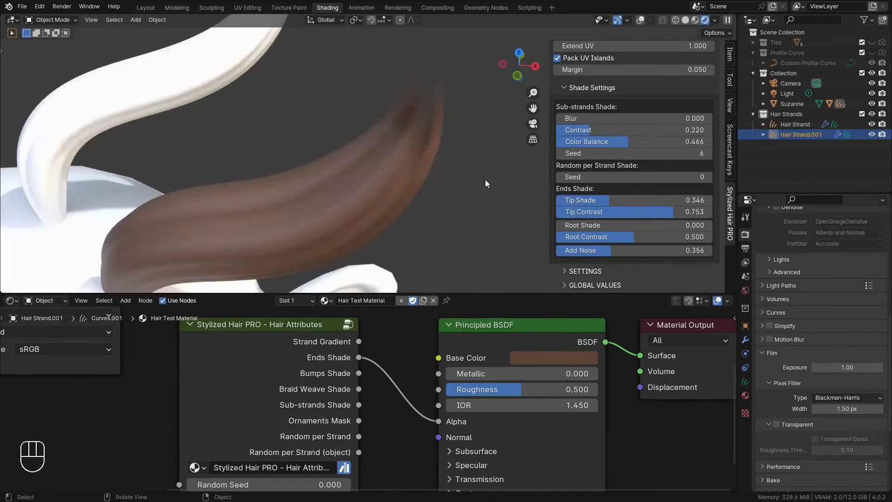
drag(658, 211, 649, 211)
middle_drag(461, 173, 477, 182)
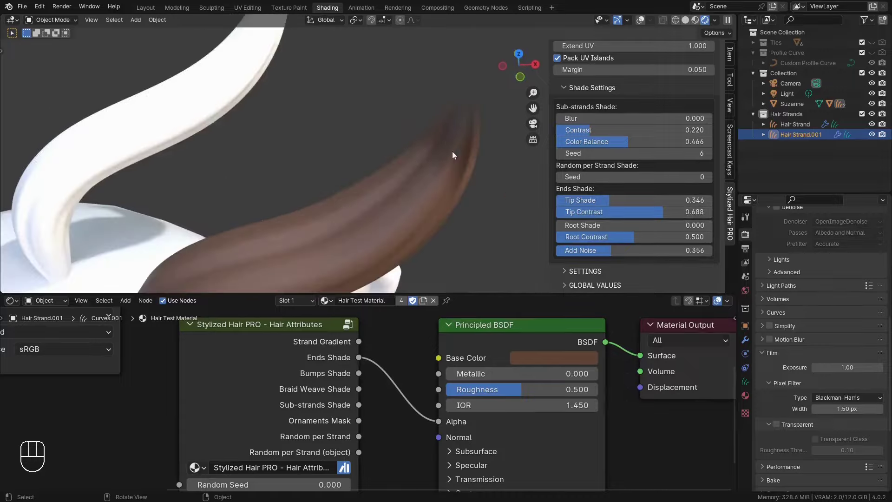
Step: Test the Root Shade and return it to 0, setting Root Contrast to 0.503 and Add Noise to 0.583
middle_drag(364, 215, 349, 151)
drag(569, 226, 678, 238)
drag(611, 251, 646, 251)
mouse_move(603, 226)
mouse_down()
mouse_move(627, 226)
mouse_move(605, 226)
mouse_up()
drag(678, 238, 635, 237)
drag(606, 226, 551, 226)
Step: Switch the scene's render engine to EEVEE and view the strand's tip
scroll(395, 175, down, 5)
shift+middle_drag(393, 173, 397, 232)
scroll(398, 233, up, 3)
scroll(839, 306, up, 10)
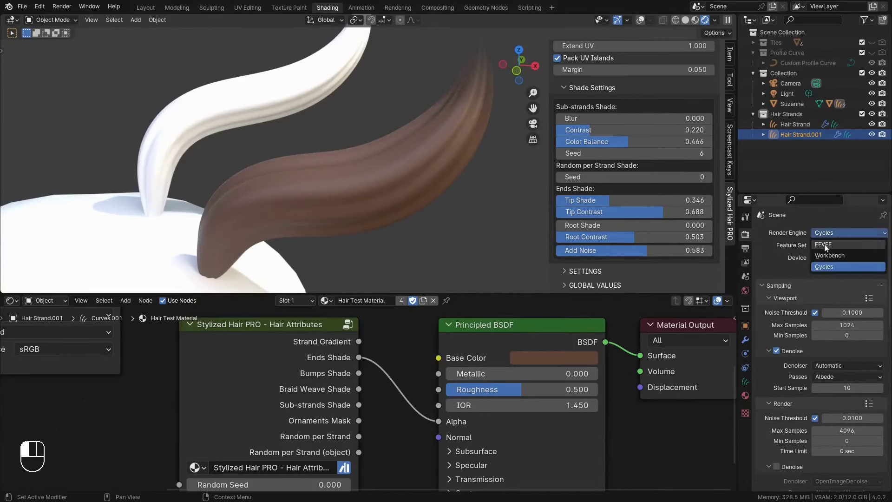
click(826, 245)
middle_drag(484, 219, 435, 210)
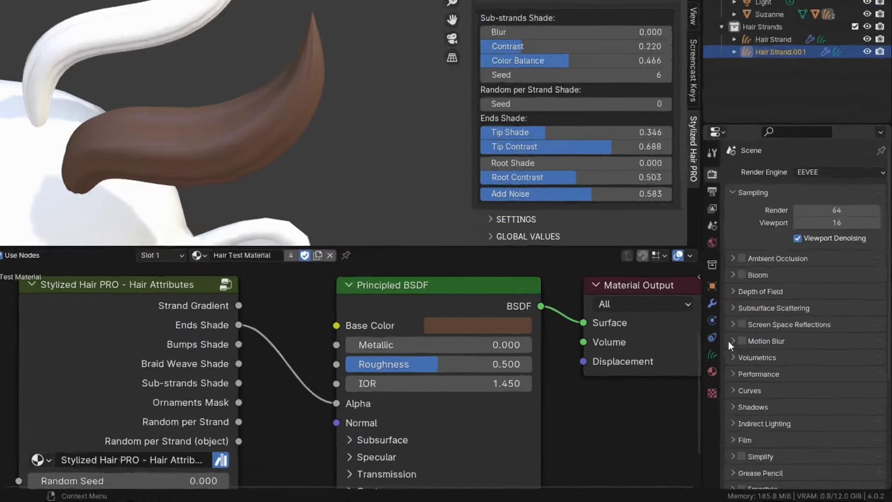
Step: Set the Hair Test Material's Blend Mode to Alpha Hashed and inspect the strand tip's transparency
click(745, 396)
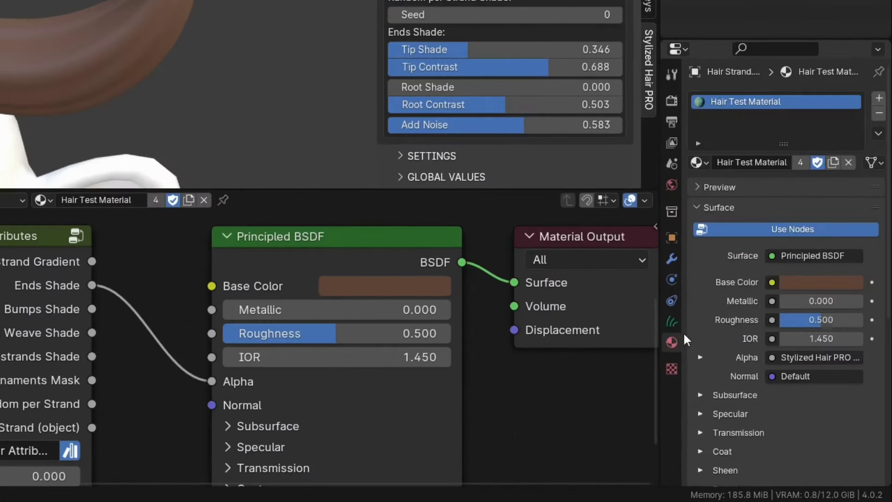
scroll(742, 182, down, 6)
click(723, 257)
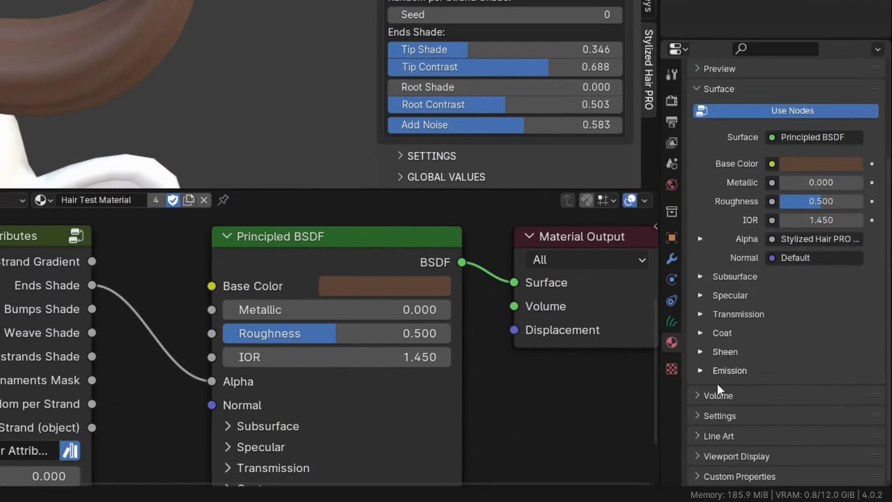
click(719, 416)
scroll(775, 414, down, 6)
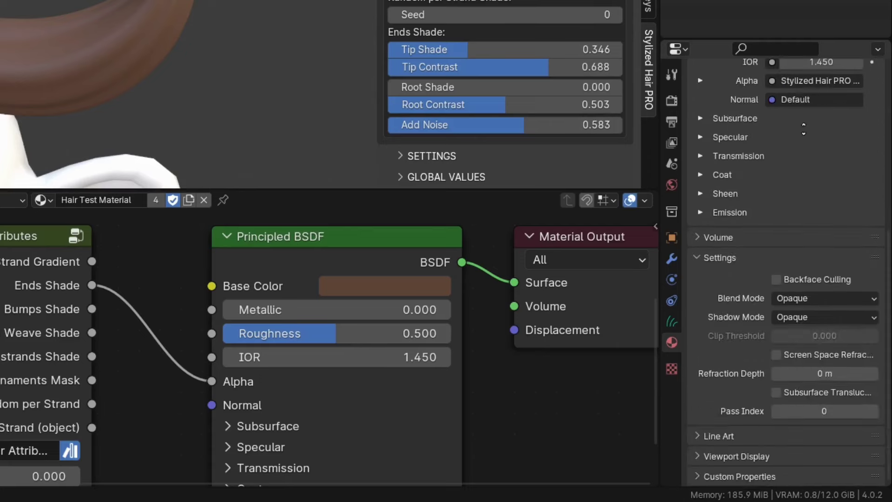
click(786, 299)
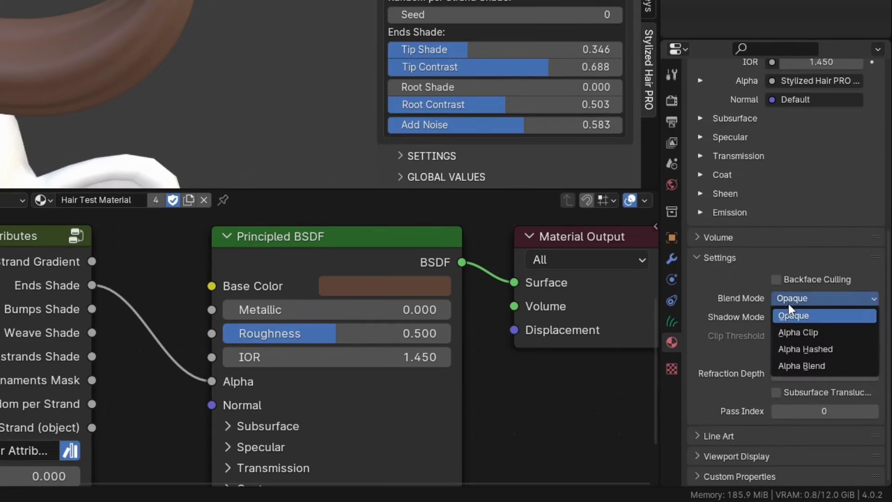
click(813, 349)
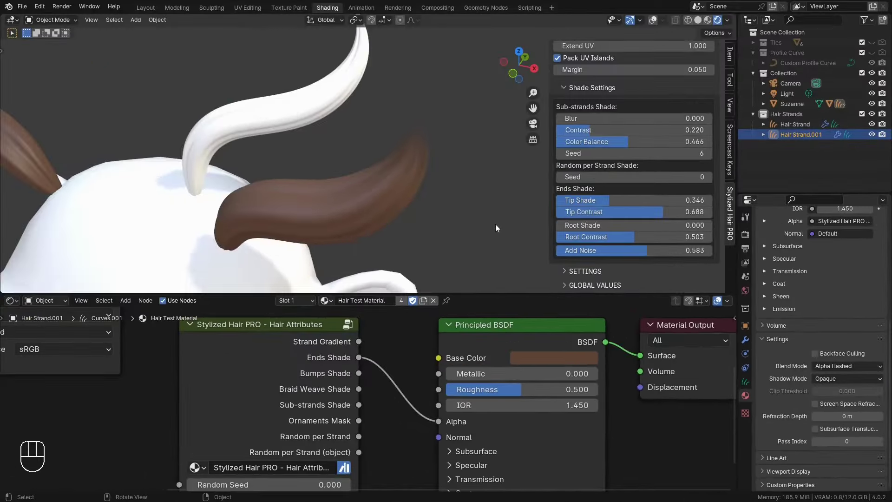
scroll(297, 84, up, 5)
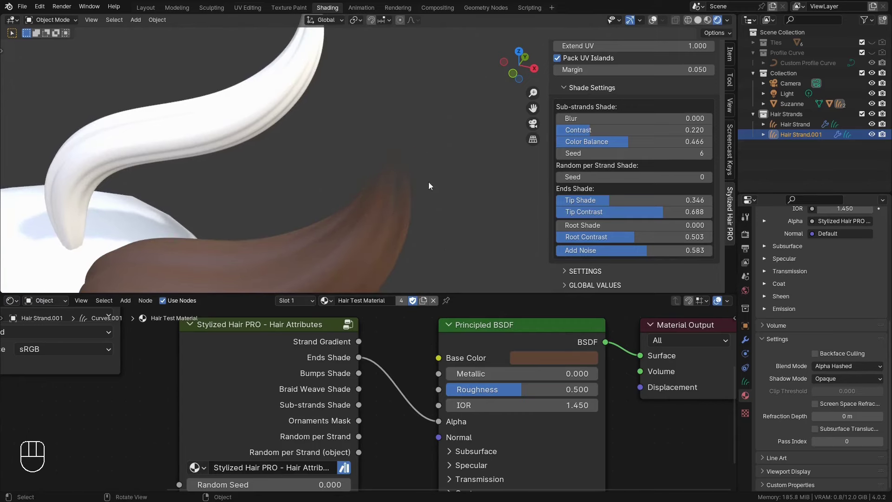
middle_drag(428, 186, 442, 202)
scroll(492, 160, down, 3)
shift+middle_drag(492, 161, 466, 241)
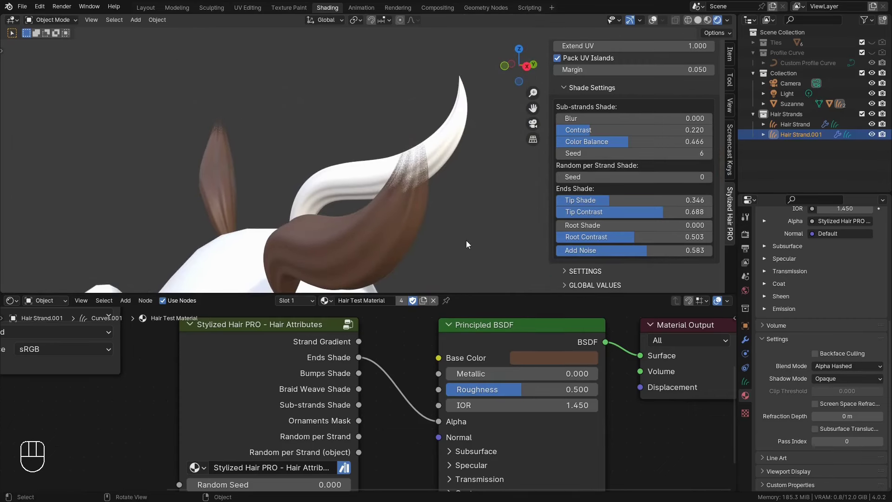
Step: Enlarge the node editor and preview the Hair Attributes node's Ends Shade output followed by its Sub-strands Shade output on the strands
drag(474, 294, 490, 237)
scroll(369, 368, down, 3)
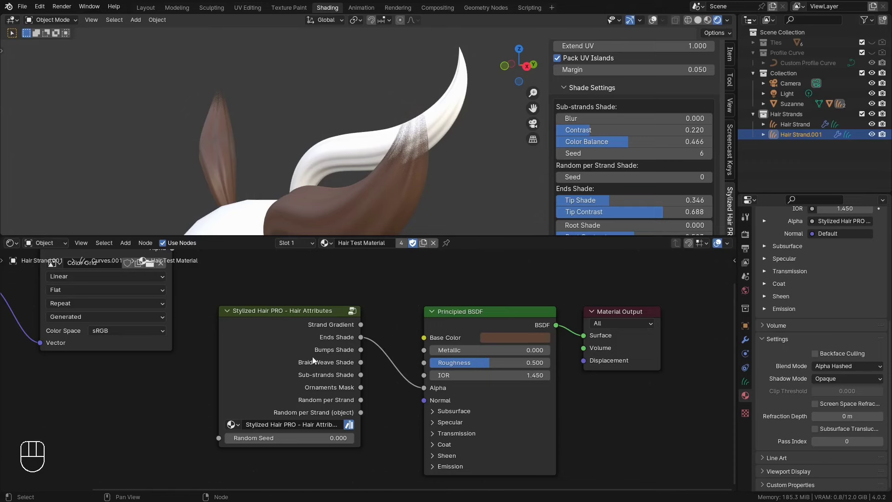
drag(313, 362, 303, 370)
ctrl+shift+click(309, 343)
ctrl+shift+click(306, 343)
mouse_move(399, 181)
middle_down()
mouse_move(409, 180)
mouse_move(421, 212)
middle_up()
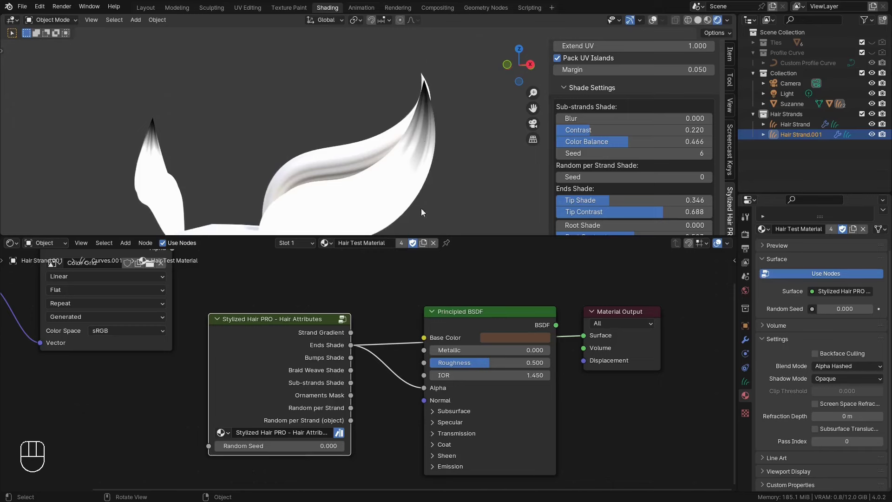
ctrl+shift+click(315, 358)
ctrl+shift+click(314, 358)
ctrl+shift+click(314, 357)
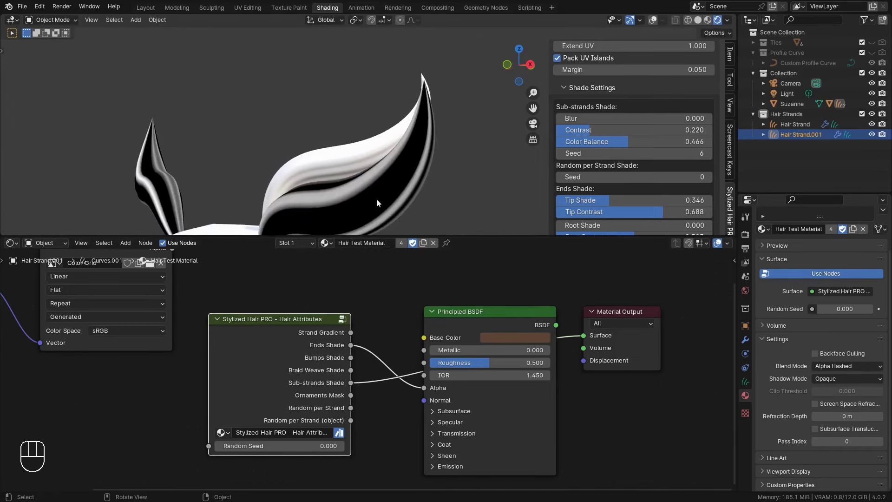
Step: Return to the Layout workspace, collapse the Materials / UV section and open the strand's Settings section
click(151, 6)
middle_drag(358, 250, 334, 311)
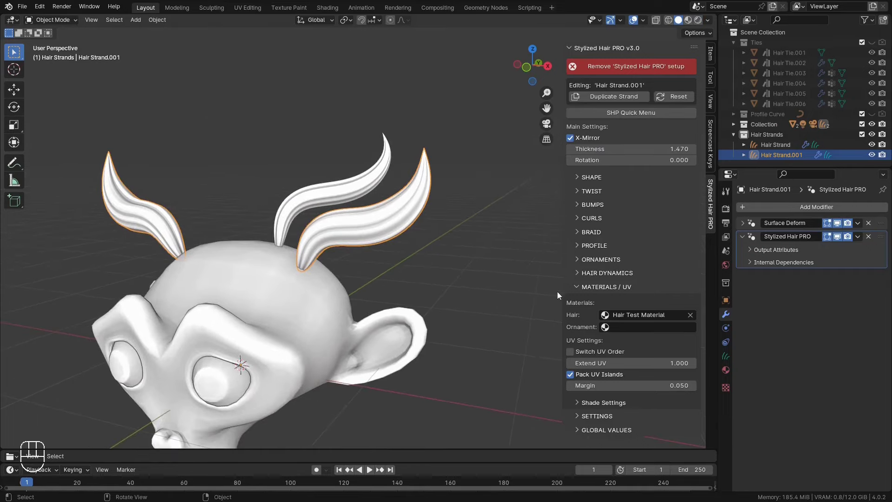
click(572, 287)
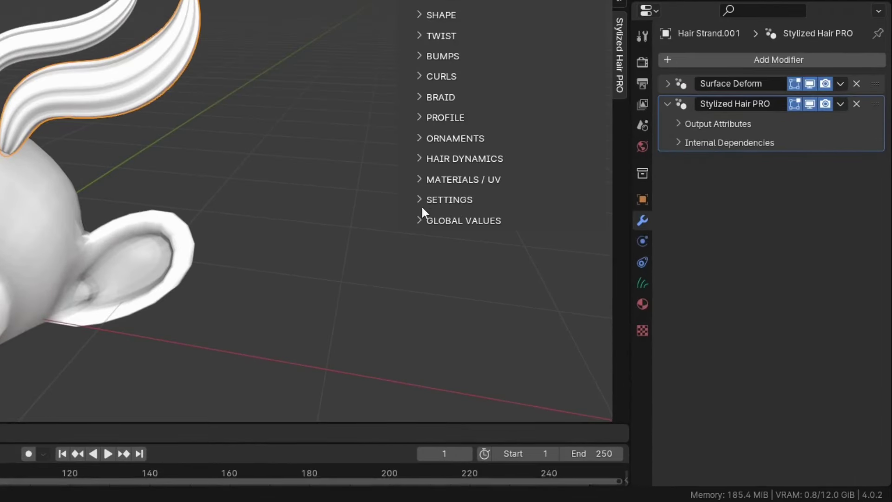
click(446, 199)
scroll(444, 292, down, 2)
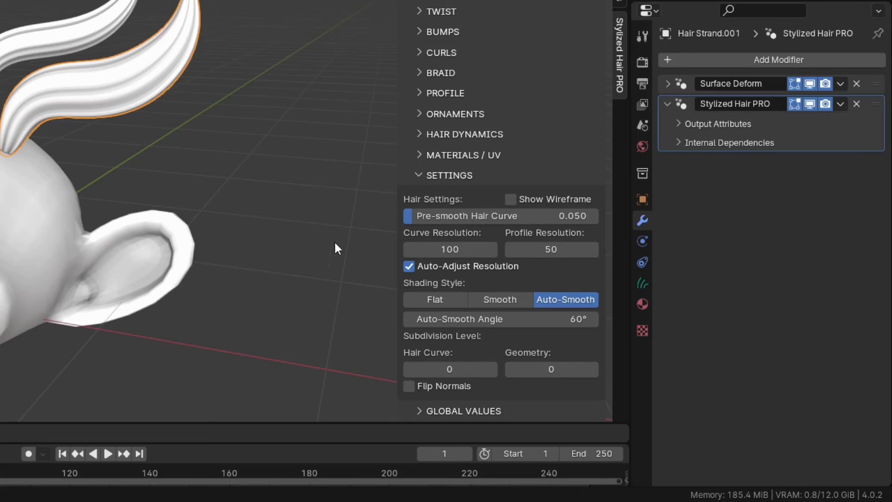
scroll(175, 146, up, 3)
middle_drag(162, 204, 125, 220)
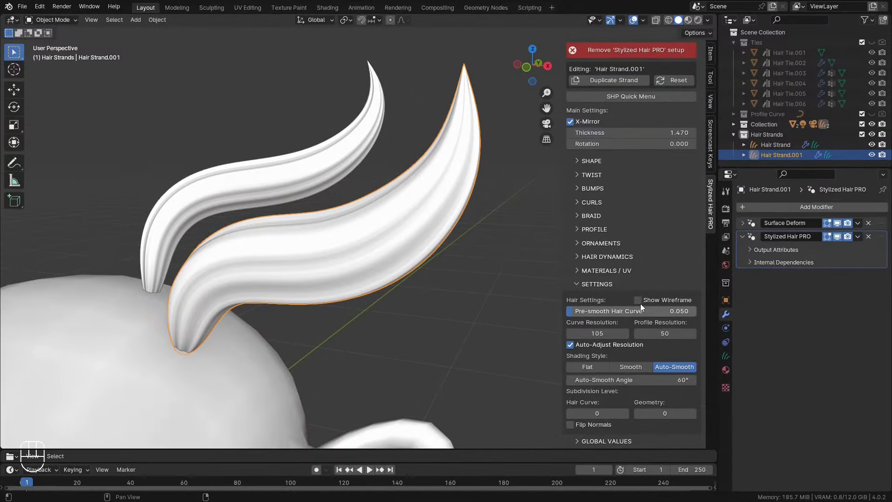
Step: Show the strand's wireframe and lower its Curve Resolution to 9 and Profile Resolution to 7
click(638, 300)
drag(572, 335, 544, 334)
drag(667, 339, 641, 333)
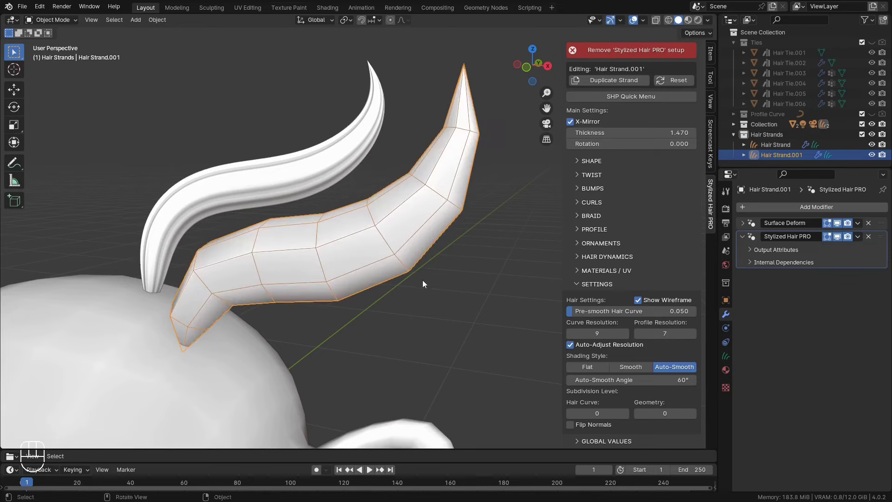
Step: Disable Auto-Adjust Resolution and raise the strand's Curve Resolution to 116 and Profile Resolution to 199
middle_drag(423, 284, 378, 194)
middle_drag(386, 316, 411, 313)
drag(604, 333, 690, 333)
click(637, 344)
middle_drag(353, 302, 362, 296)
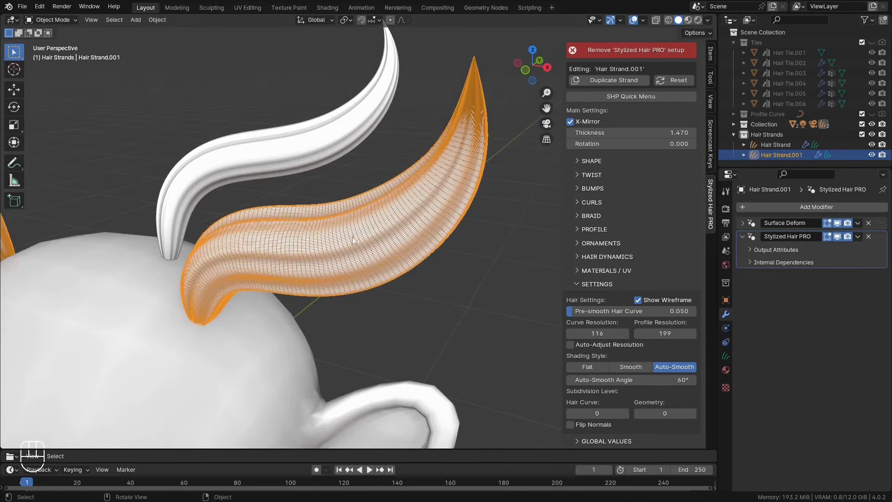
Step: Reduce the Curve Resolution to 9 and the Profile Resolution to 14, and hide the wireframe
drag(584, 331, 558, 333)
drag(660, 333, 610, 333)
click(636, 300)
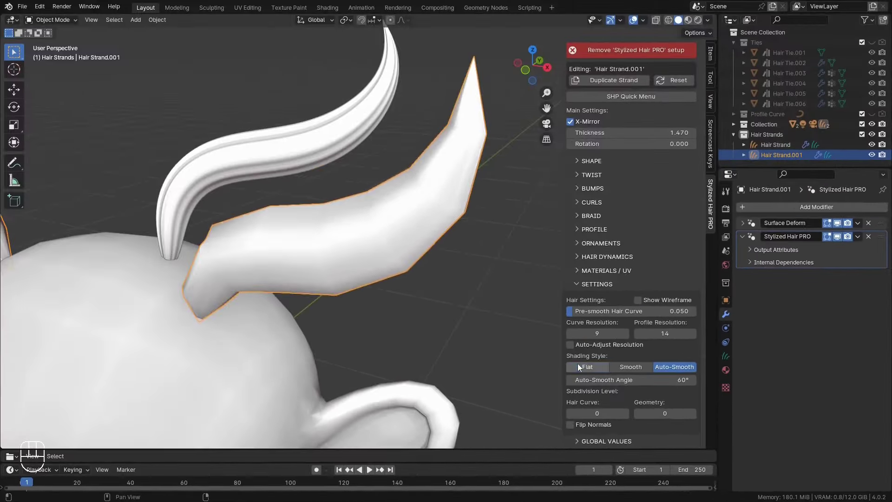
Step: Compare the Flat and Smooth shading styles on the low-resolution strand and return to Auto-Smooth
click(420, 299)
middle_drag(163, 207, 174, 146)
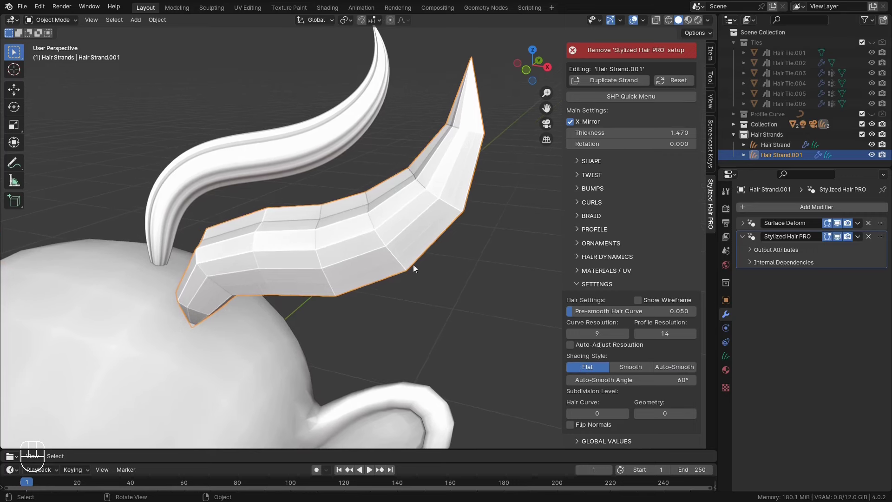
click(631, 367)
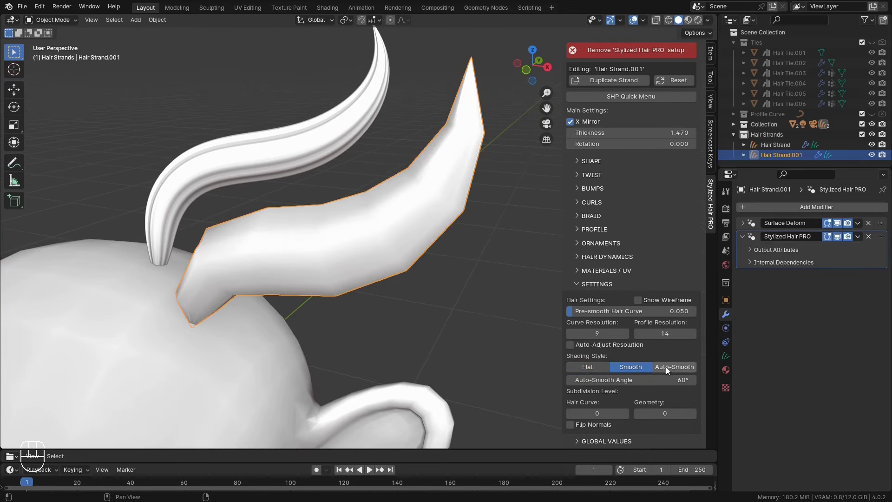
middle_drag(521, 307, 625, 328)
Step: Set the Curve Resolution to 17, try a Profile Resolution of 40, reduce it to 15 and show the wireframe
drag(665, 334, 694, 334)
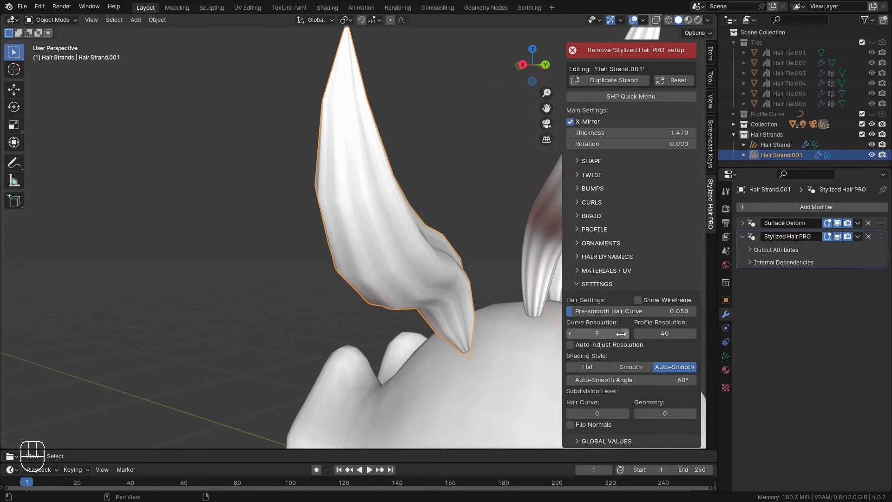
drag(597, 334, 622, 333)
middle_drag(406, 326, 487, 335)
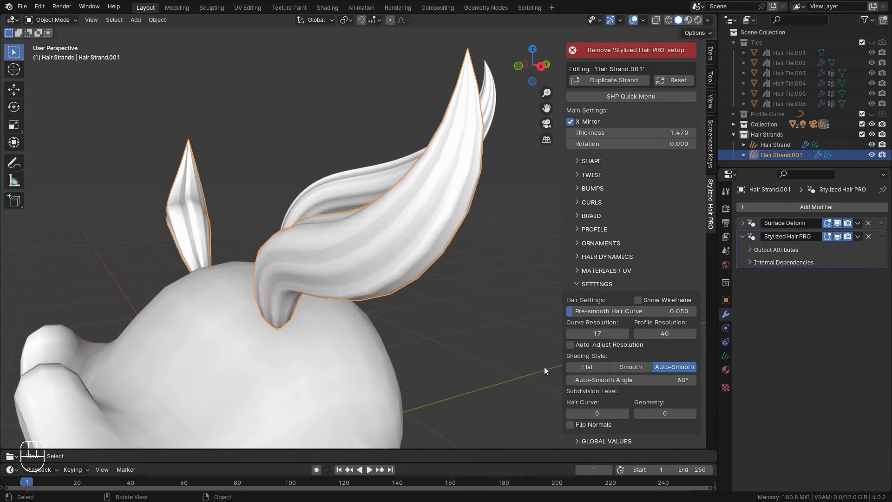
middle_drag(546, 370, 651, 325)
drag(651, 333, 641, 333)
click(638, 300)
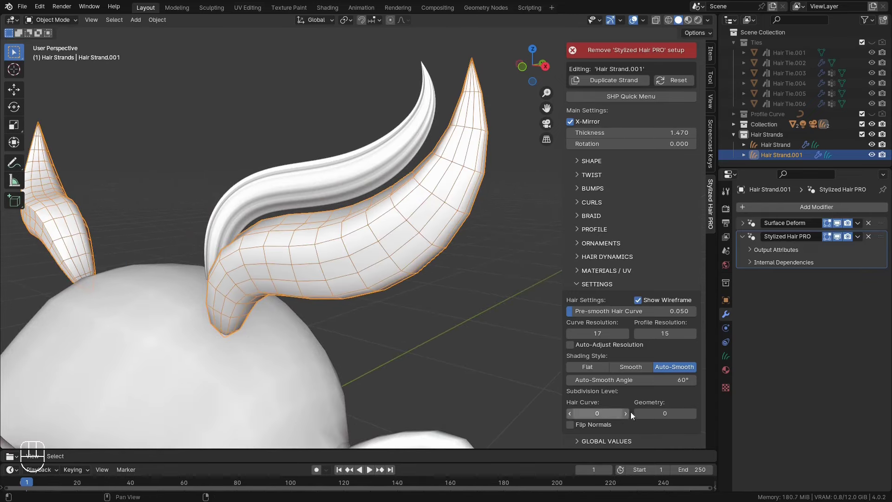
Step: Test the Geometry subdivision level up to 3 and return it to 0
click(693, 413)
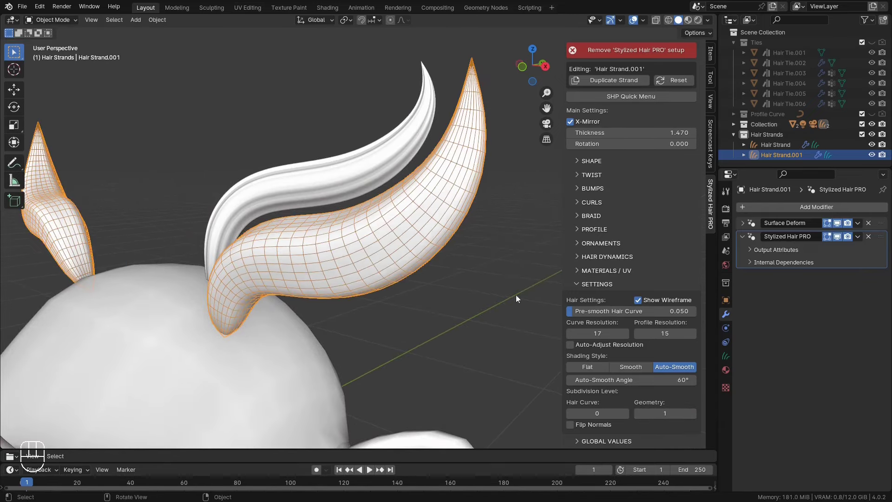
click(688, 413)
click(689, 413)
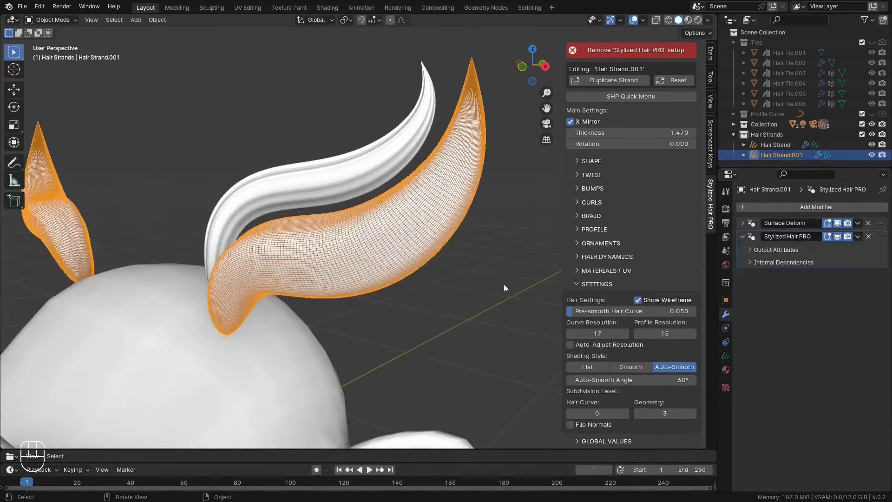
click(637, 413)
click(637, 413)
click(637, 414)
middle_drag(525, 367, 488, 350)
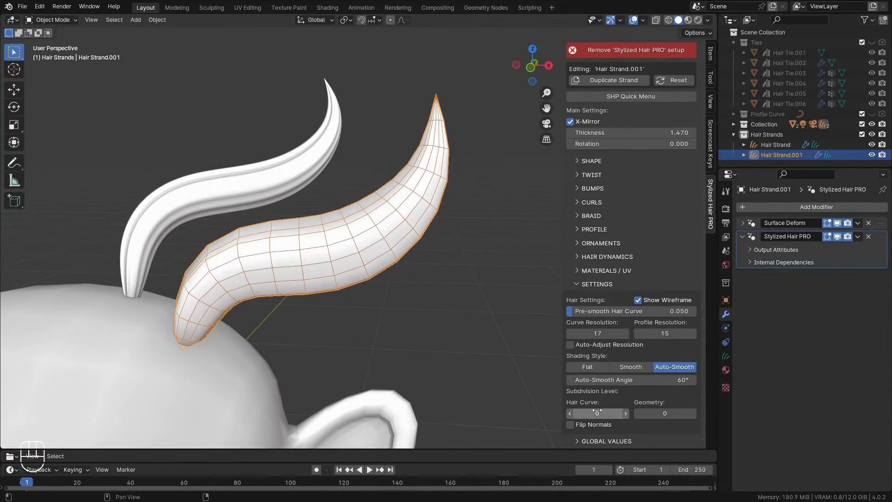
Step: Raise the strand's Profile Resolution to 49 and Curve Resolution to 44 with the Hair Curve subdivision level at 0, and deselect the strand
mouse_move(597, 410)
mouse_down()
mouse_move(625, 410)
mouse_move(597, 409)
mouse_up()
drag(665, 333, 696, 333)
drag(597, 333, 622, 333)
click(490, 318)
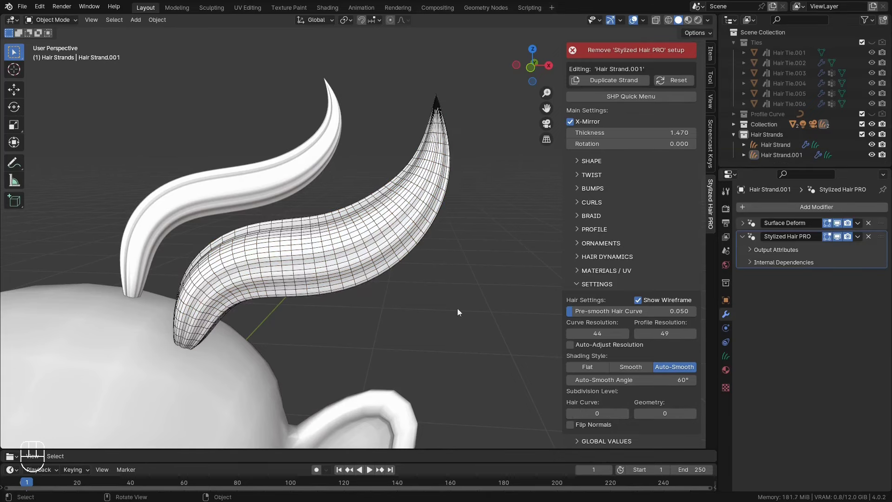
Step: Hide the strand's wireframe and set Pre-smooth Hair Curve to 0
click(647, 302)
middle_drag(433, 304, 406, 319)
drag(590, 311, 568, 311)
scroll(425, 294, down, 2)
mouse_move(372, 251)
middle_down()
mouse_move(408, 234)
mouse_move(422, 174)
middle_up()
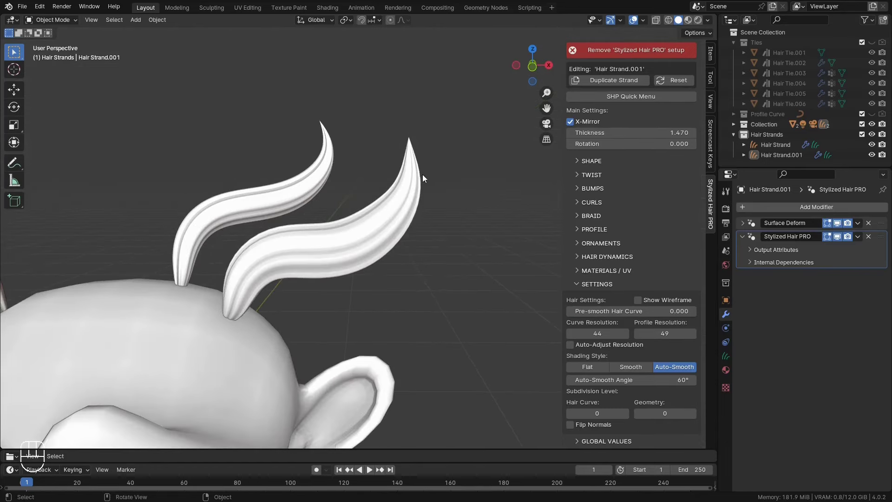
Step: Enter Sculpt Mode on the larger strand and bend its tip downward with the Comb brush at a 158 px radius
key(Tab)
click(404, 242)
click(15, 128)
key(f)
click(349, 199)
mouse_move(407, 185)
mouse_down()
mouse_move(434, 172)
mouse_move(451, 239)
mouse_move(439, 244)
mouse_up()
middle_drag(419, 246, 395, 247)
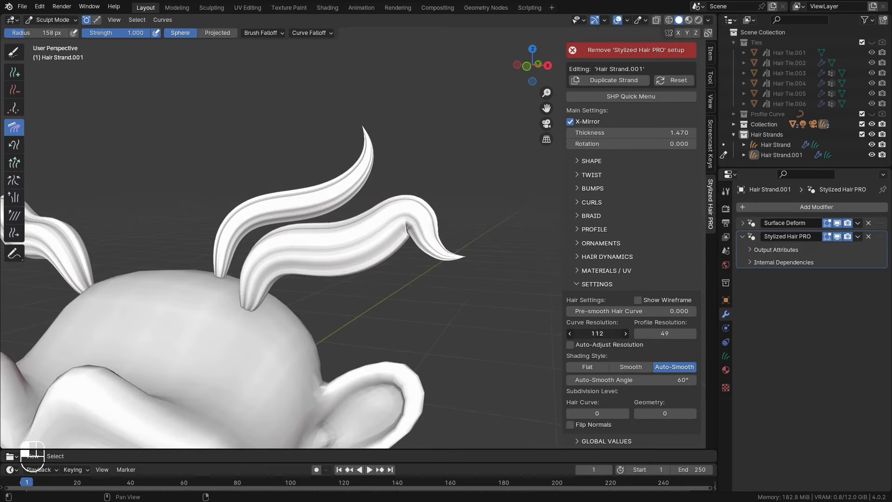
Step: Set the Curve Resolution to 114 and comb the strand into a flatter wave with a small downward hook at the tip
drag(600, 334, 601, 334)
drag(471, 276, 440, 297)
scroll(446, 299, up, 2)
mouse_move(485, 309)
middle_down()
mouse_move(470, 318)
mouse_move(468, 309)
middle_up()
mouse_move(469, 303)
mouse_down()
mouse_move(457, 242)
mouse_move(449, 261)
mouse_up()
scroll(450, 262, down, 2)
middle_drag(450, 262, 477, 257)
mouse_move(389, 222)
mouse_down()
mouse_move(374, 249)
mouse_move(386, 251)
mouse_up()
mouse_move(359, 264)
mouse_down()
mouse_move(335, 222)
mouse_move(302, 222)
mouse_move(353, 241)
mouse_move(384, 221)
mouse_move(421, 239)
mouse_move(351, 230)
mouse_up()
click(14, 215)
click(14, 127)
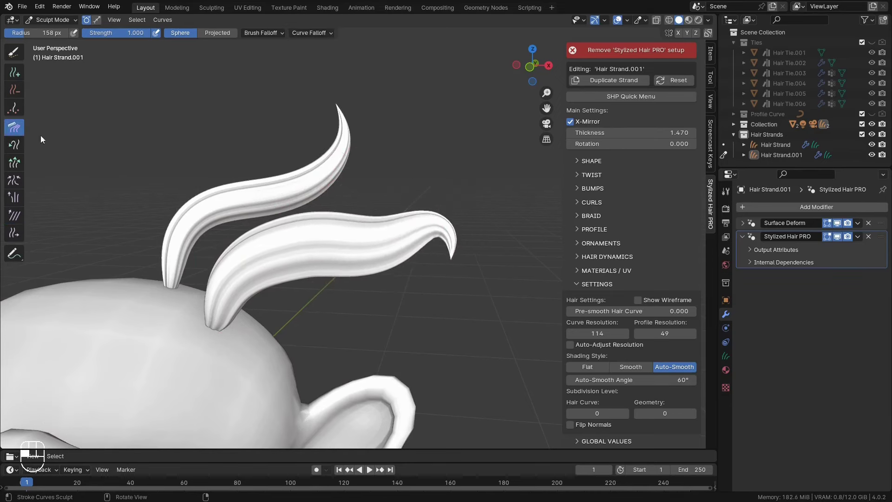
Step: Comb the strand's middle and tip upward, leaving sharp bends along the curve
mouse_move(445, 281)
mouse_down()
mouse_move(501, 190)
mouse_move(464, 164)
mouse_up()
mouse_move(401, 218)
mouse_down()
mouse_move(430, 227)
mouse_move(433, 206)
mouse_move(372, 214)
mouse_move(432, 188)
mouse_move(420, 172)
mouse_up()
click(15, 215)
click(14, 127)
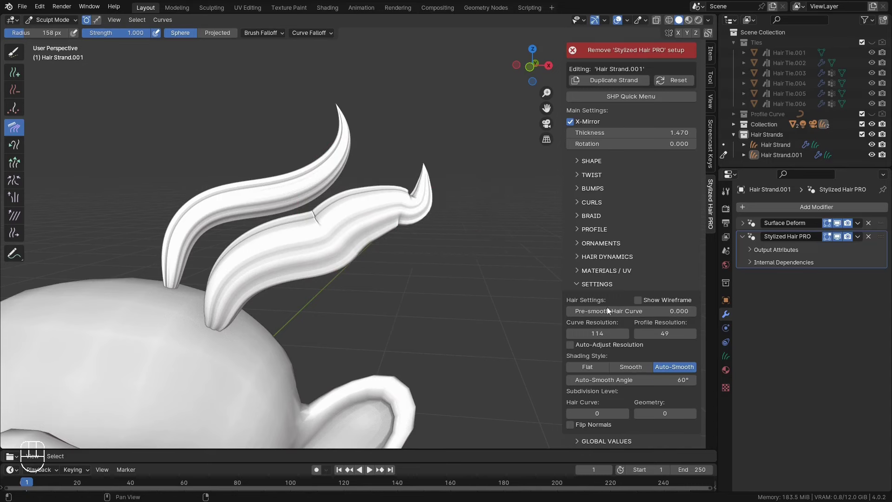
Step: Smooth out the strand's sharp bends by setting Pre-smooth Hair Curve to 0.048
shift+drag(590, 311, 608, 313)
scroll(413, 279, up, 1)
middle_drag(404, 256, 388, 218)
drag(603, 311, 598, 311)
shift+middle_drag(464, 275, 442, 284)
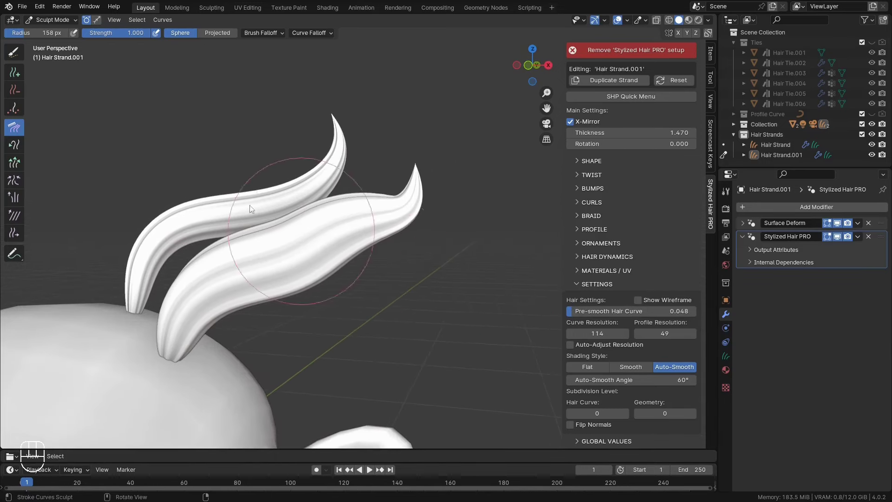
Step: Enlarge the Comb brush to a 261 px radius and comb the strand into a gentle wave with its tip curling upward
mouse_move(414, 160)
mouse_down()
mouse_move(467, 251)
mouse_move(368, 193)
mouse_up()
mouse_move(259, 225)
mouse_down()
mouse_move(297, 266)
mouse_move(419, 174)
mouse_move(310, 229)
mouse_move(377, 233)
mouse_up()
middle_drag(339, 247, 394, 247)
drag(280, 341, 281, 296)
middle_drag(322, 298, 296, 298)
drag(300, 296, 271, 285)
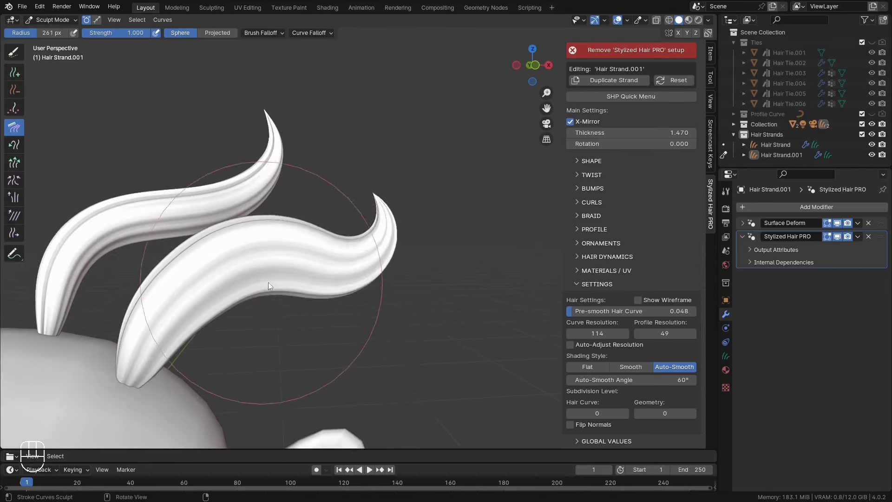
mouse_move(367, 234)
mouse_down()
mouse_move(519, 248)
mouse_move(499, 279)
mouse_up()
mouse_move(392, 301)
mouse_down()
mouse_move(452, 189)
mouse_move(371, 156)
mouse_up()
drag(364, 274, 397, 200)
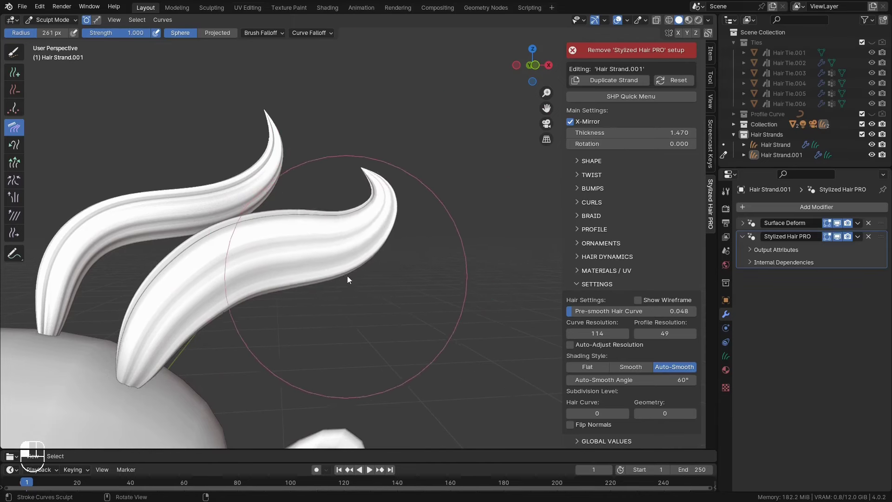
Step: Set Pre-smooth Hair Curve to 0.052 and return to Object Mode
middle_drag(409, 332, 416, 273)
drag(600, 312, 599, 311)
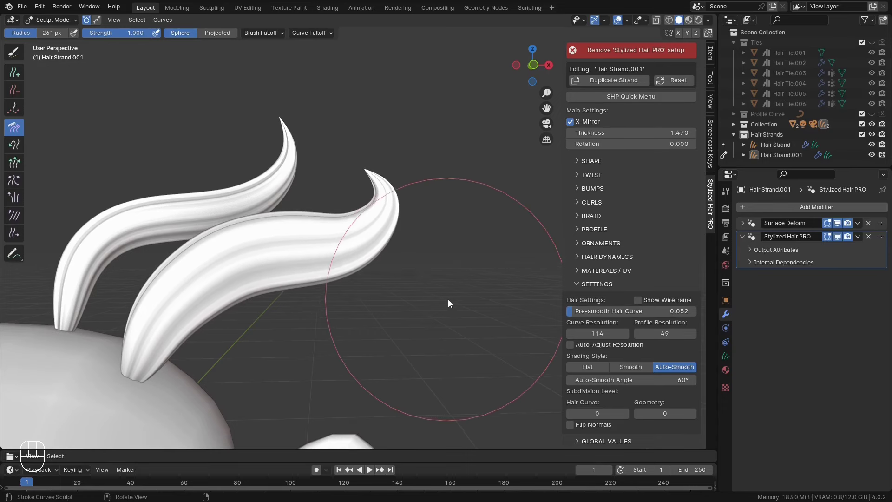
key(Tab)
click(316, 266)
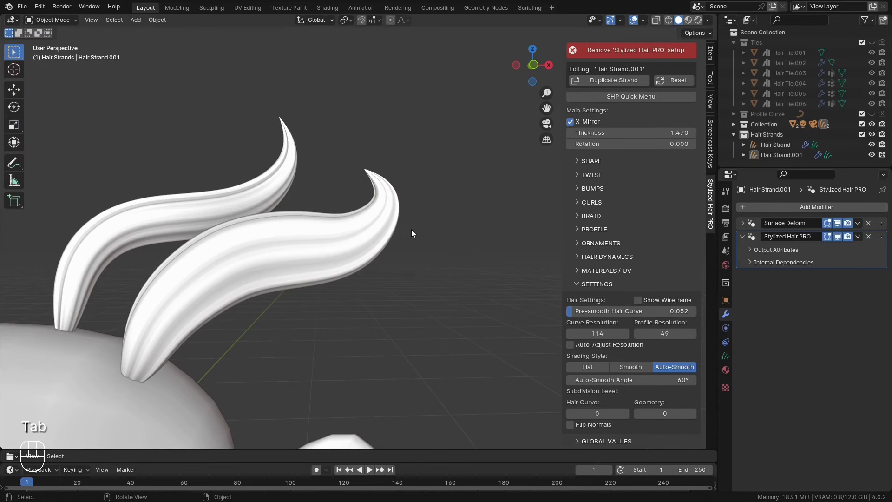
Step: Check the strand's normals with the Face Orientation overlay, toggling Flip Normals on and off, and hide the overlay
key(q)
click(395, 212)
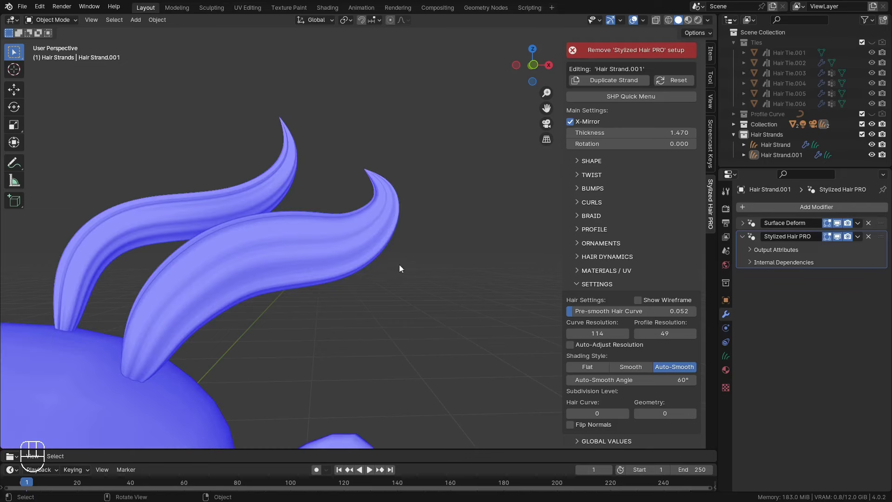
middle_drag(408, 272, 307, 233)
click(570, 425)
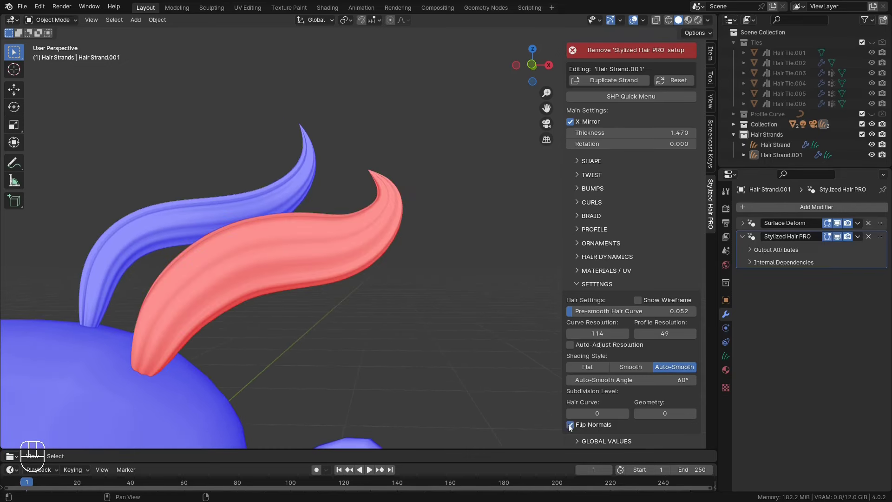
click(571, 425)
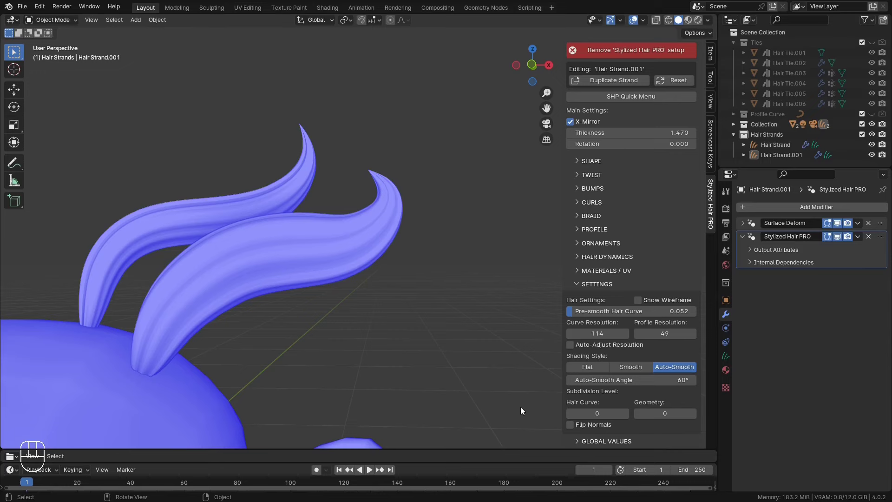
key(q)
click(506, 403)
middle_drag(505, 403, 458, 355)
Step: Collapse the Settings section, open Global Values and examine its scale, material, UV and hair dynamics options
click(584, 284)
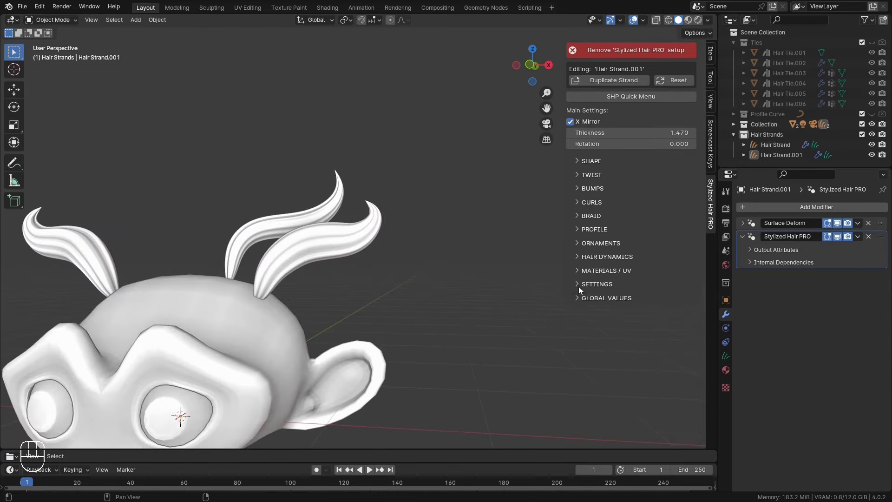
shift+middle_drag(393, 339, 470, 300)
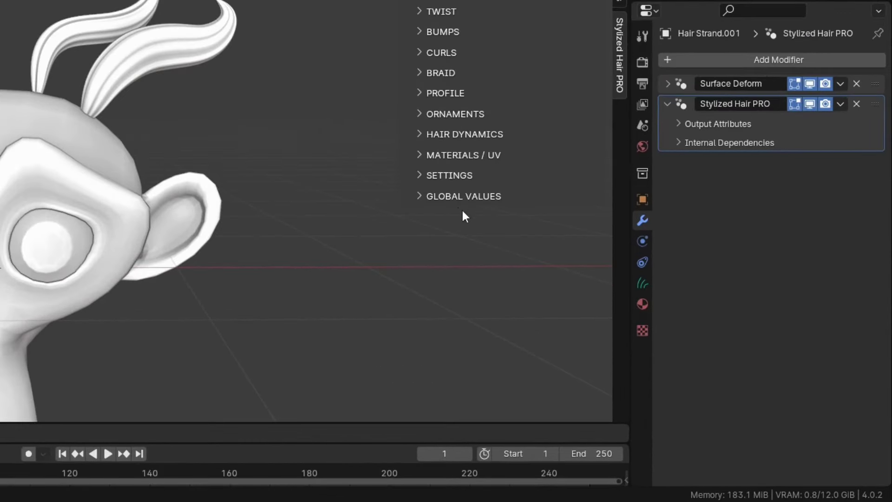
click(458, 201)
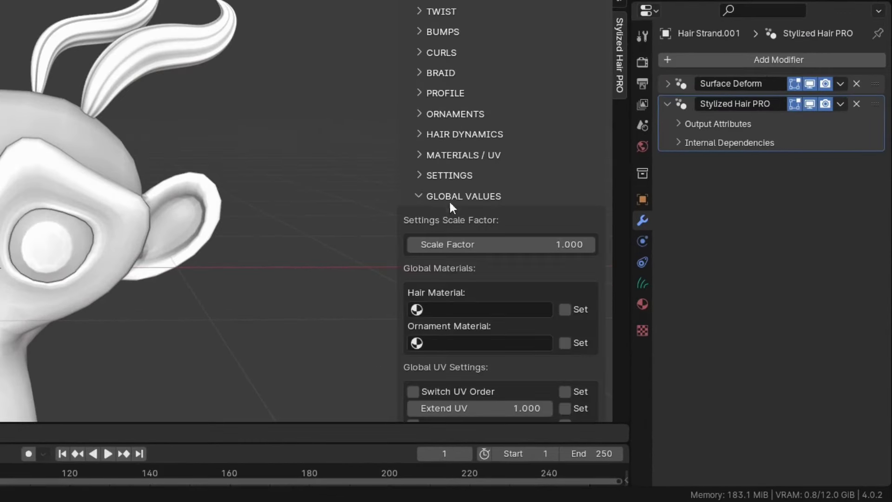
scroll(440, 209, down, 6)
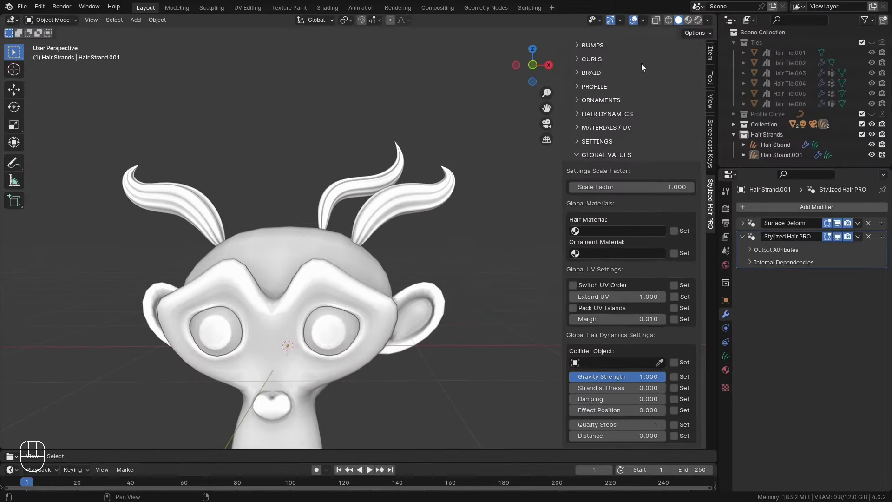
Step: Preview the materials and apply Hair Test Material to all strands as the global hair material
click(687, 21)
mouse_move(475, 238)
middle_down()
mouse_move(449, 251)
mouse_move(455, 255)
mouse_move(395, 325)
middle_up()
scroll(455, 255, up, 2)
middle_drag(395, 326, 392, 292)
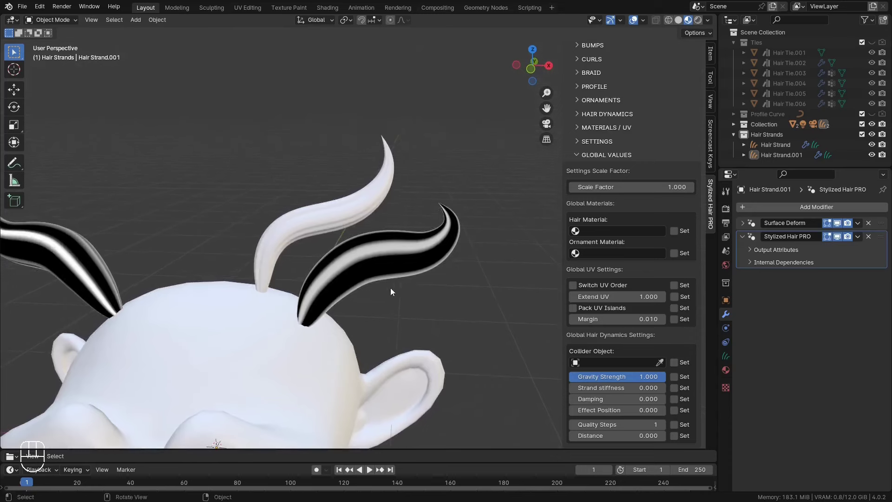
click(616, 231)
click(615, 242)
click(673, 232)
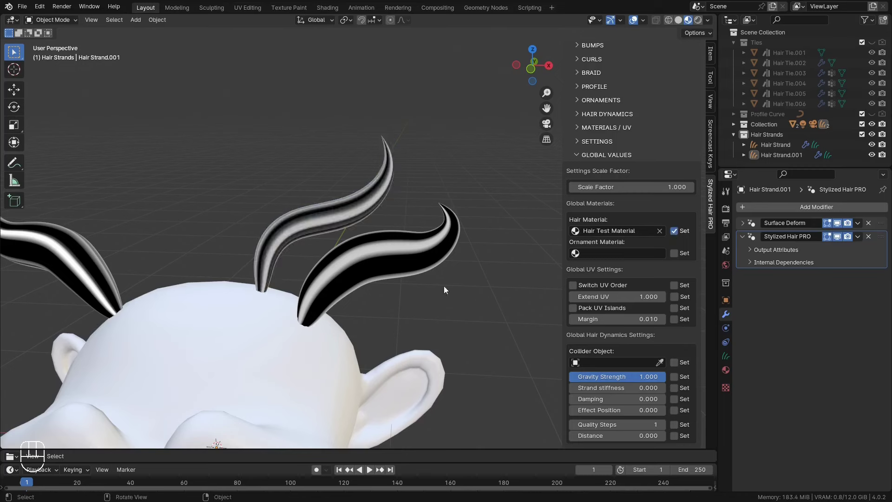
Step: Toggle the global hair material override, leave it off, and set the global Gravity Strength to 0.521
click(679, 232)
click(676, 232)
click(674, 231)
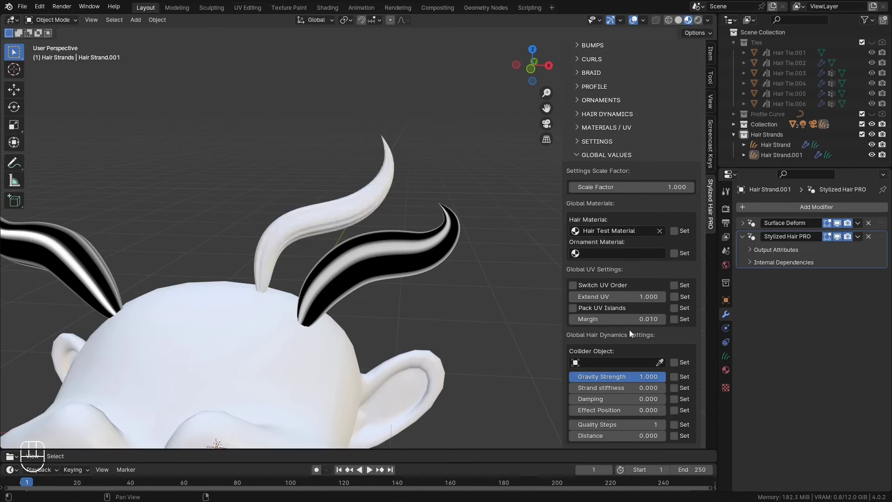
drag(650, 377, 620, 376)
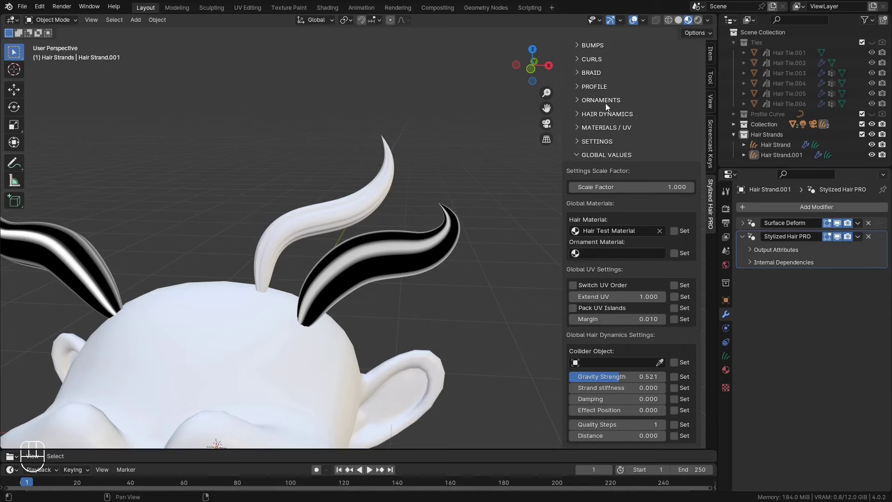
Step: Return to Solid shading and reduce the global Scale Factor to 0.600
click(678, 20)
mouse_move(545, 217)
middle_down()
mouse_move(515, 292)
mouse_move(434, 318)
mouse_move(409, 267)
mouse_move(432, 267)
mouse_move(484, 301)
middle_up()
scroll(409, 267, up, 4)
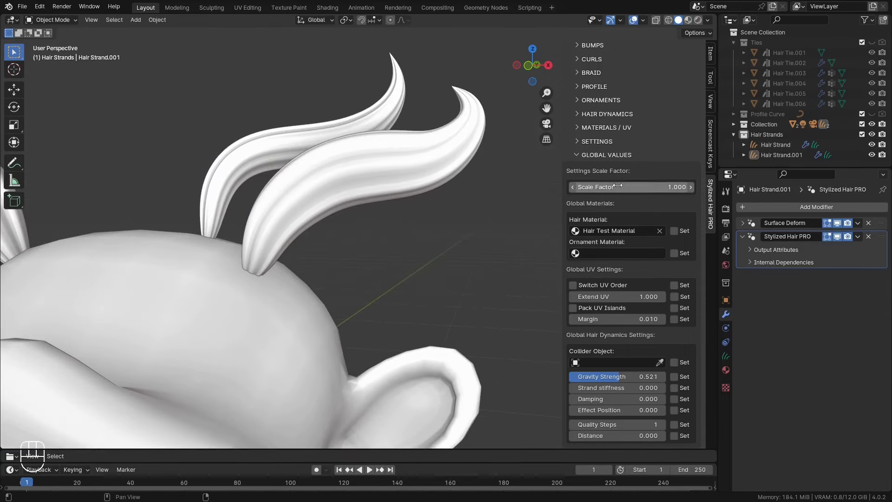
mouse_move(627, 187)
mouse_down()
mouse_move(664, 187)
mouse_move(622, 187)
mouse_up()
scroll(635, 218, up, 4)
scroll(635, 219, up, 1)
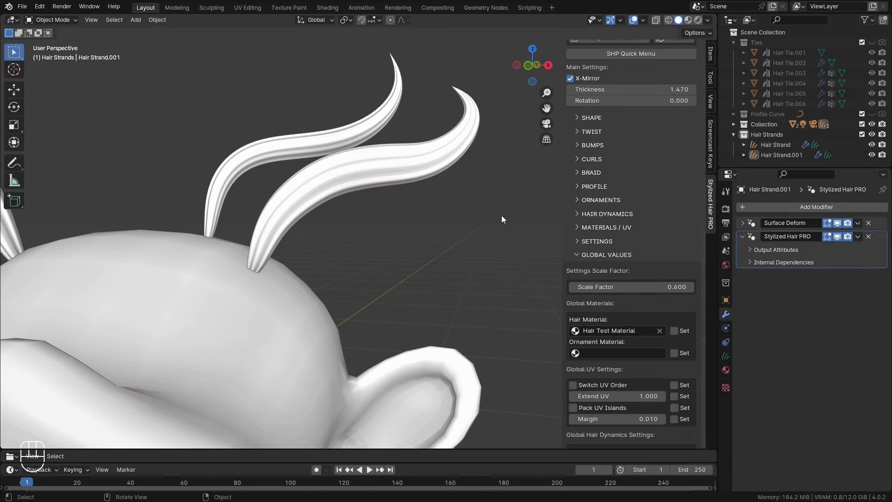
middle_drag(464, 233, 471, 244)
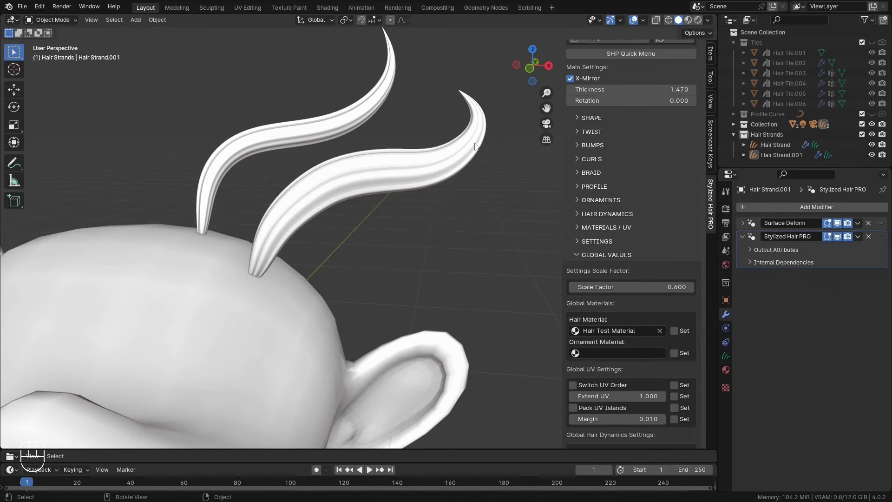
Step: Set the strand's Thickness to 0.001
click(656, 89)
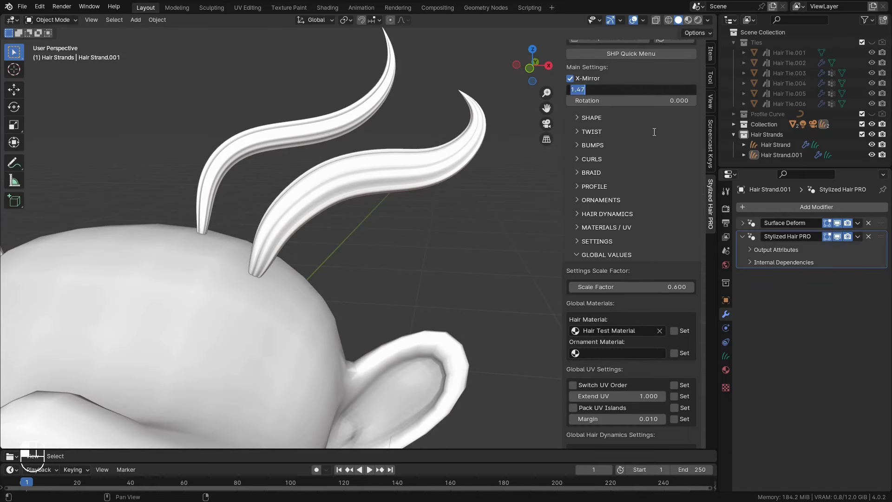
key(BackSpace)
text(0.001)
key(Return)
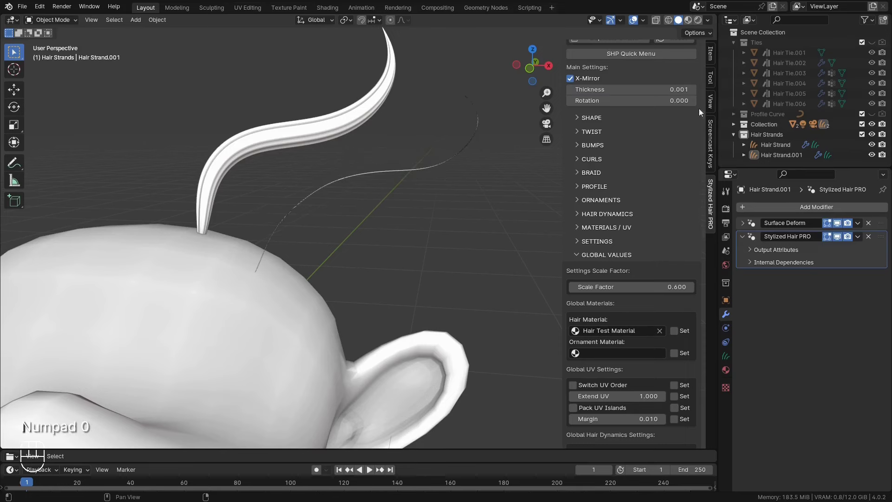
Step: Set the strand's Thickness and the global Scale Factor to 1, and collapse the Global Values section
click(655, 89)
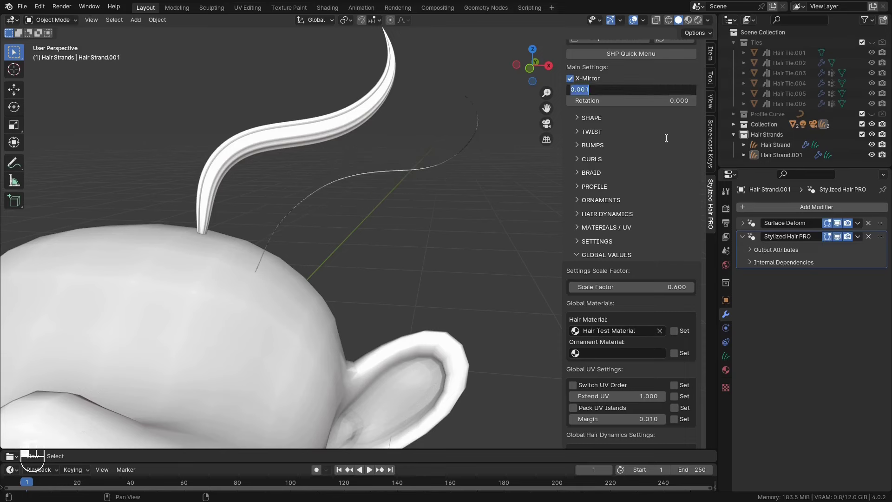
text(1)
key(Return)
shift+drag(669, 287, 649, 286)
key(BackSpace)
click(650, 286)
text(1)
key(Return)
shift+middle_drag(491, 266, 476, 292)
click(580, 256)
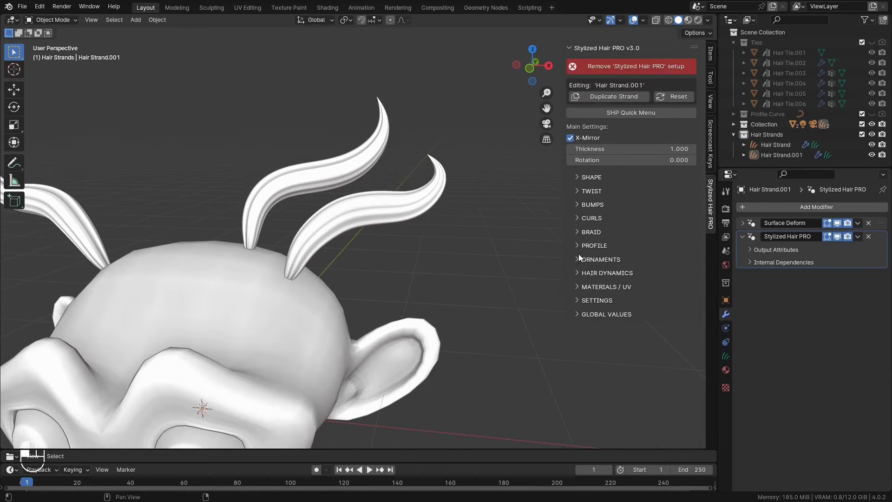
scroll(415, 286, down, 2)
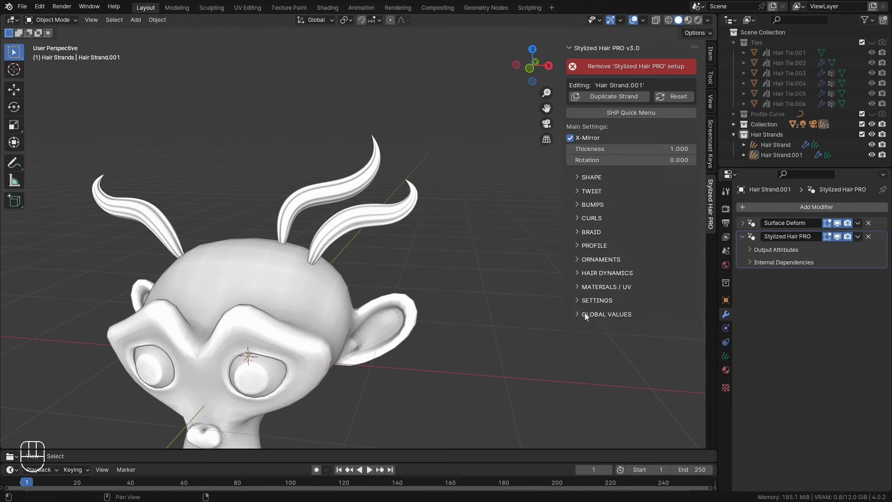
Step: Expand the strand sections from Twist to Profile, look through their parameters and collapse them again
click(581, 246)
drag(580, 248, 581, 194)
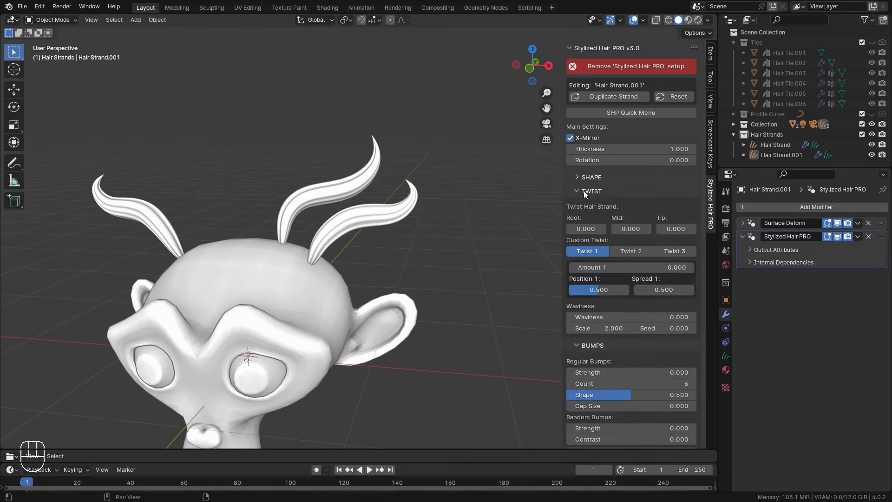
scroll(606, 275, down, 20)
scroll(656, 173, down, 6)
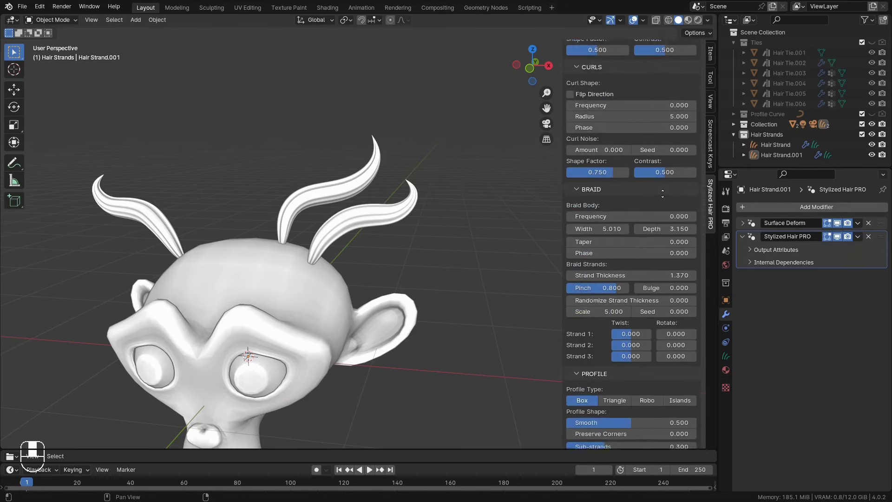
scroll(676, 274, up, 6)
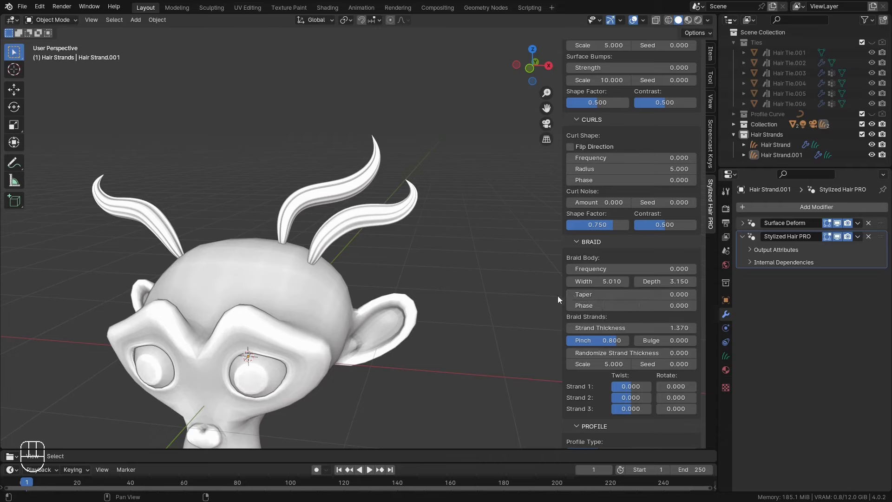
scroll(591, 370, down, 18)
scroll(657, 251, up, 6)
scroll(556, 319, up, 1)
scroll(597, 291, down, 4)
scroll(642, 246, up, 20)
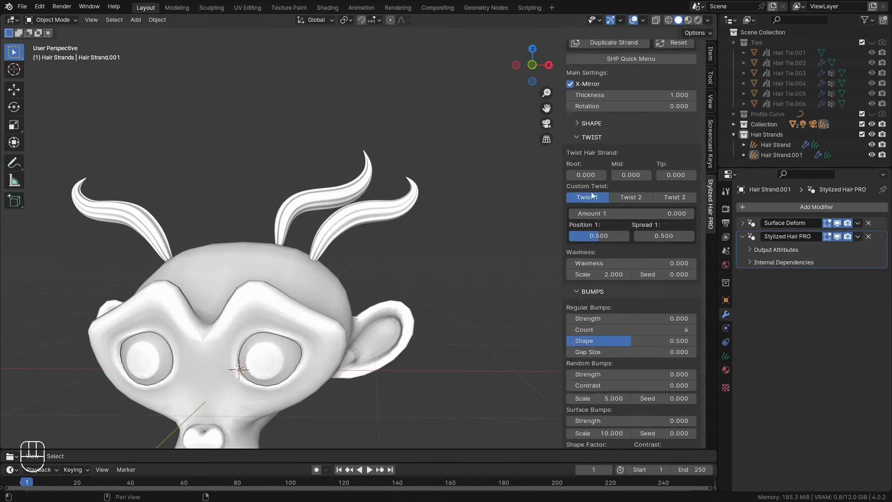
drag(580, 191, 579, 297)
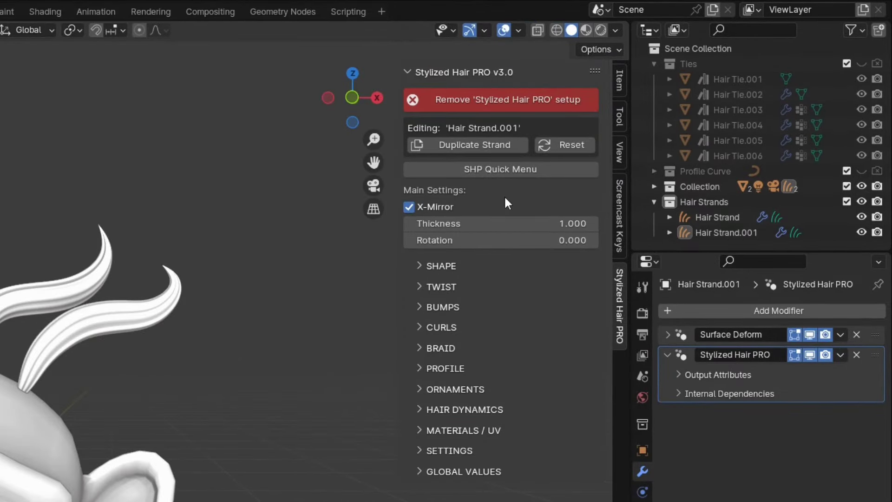
Step: Open the SHP Quick Menu to examine its main settings, category entries and sculpt brushes, and dismiss it
click(511, 171)
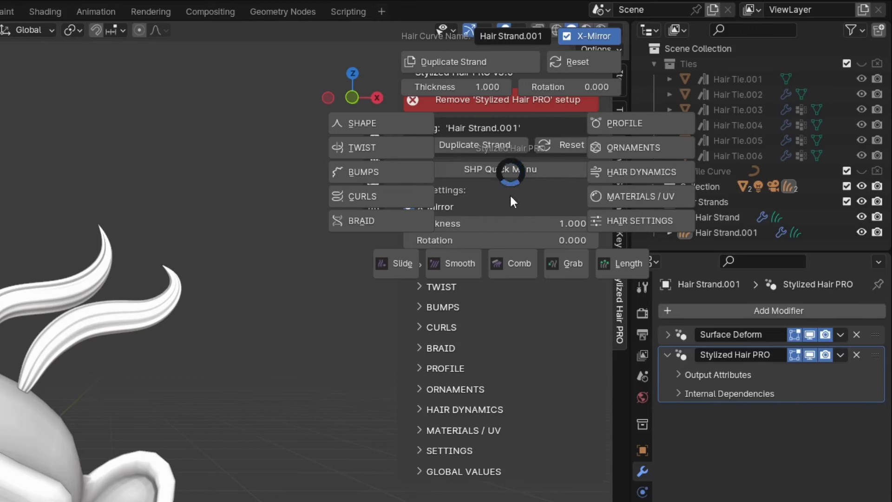
click(554, 345)
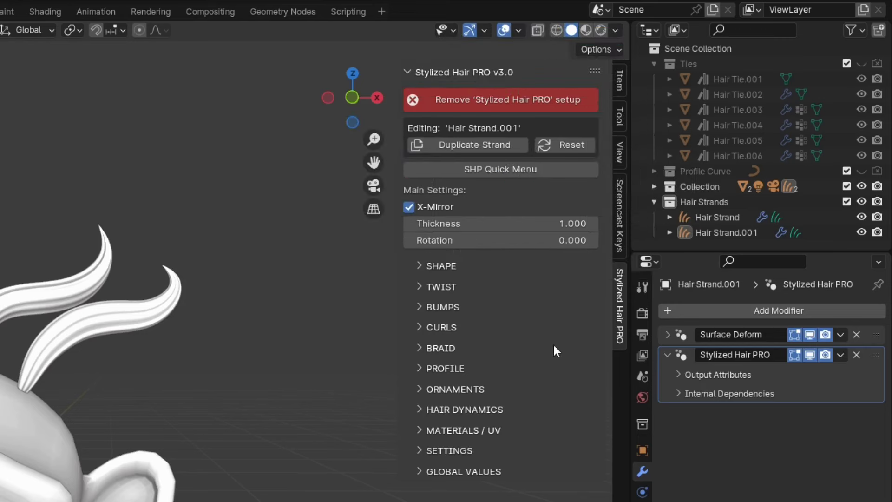
click(515, 174)
click(522, 208)
click(509, 172)
click(464, 250)
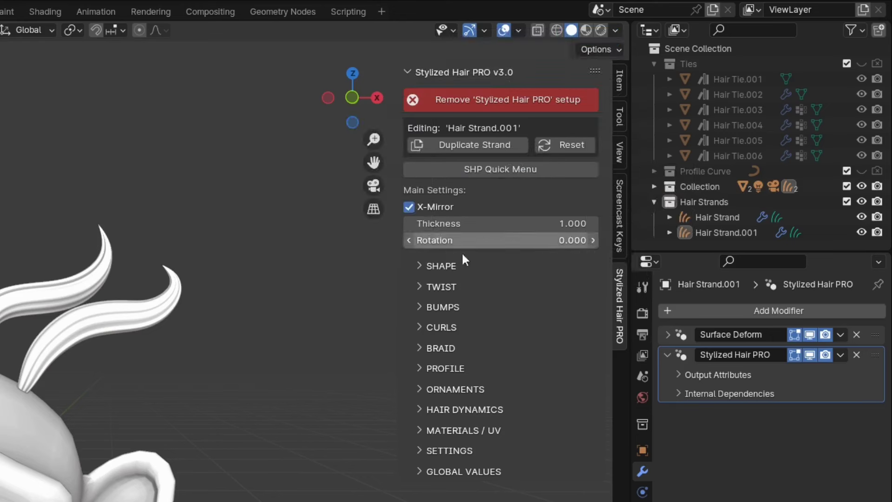
right_click(492, 171)
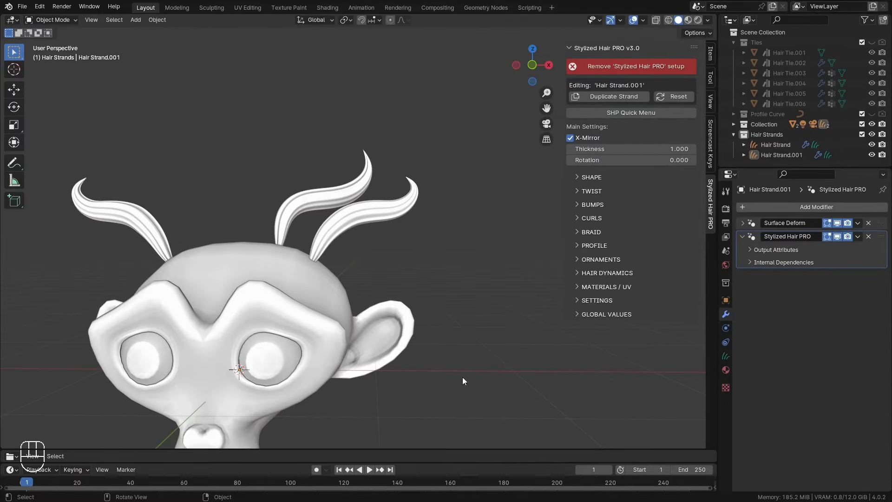
shift+middle_drag(476, 333, 473, 264)
key(d)
key(d)
key(d)
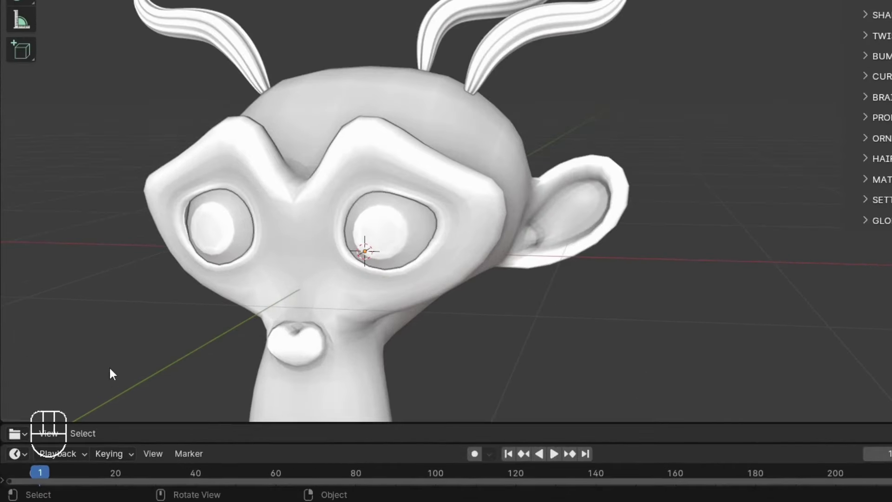
key(d)
key(d)
key(d)
key(d)
key(d)
key(d)
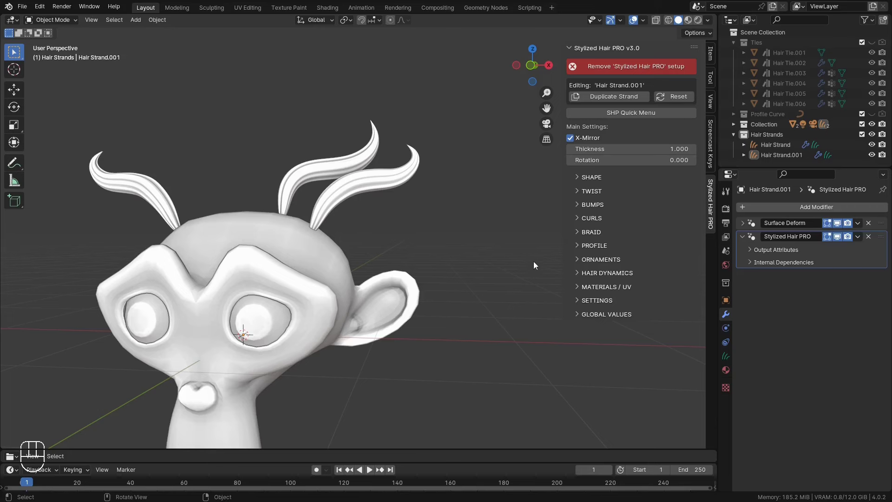
Step: Assign D as the shortcut for the SHP Quick Menu and try it out in the viewport
right_click(644, 117)
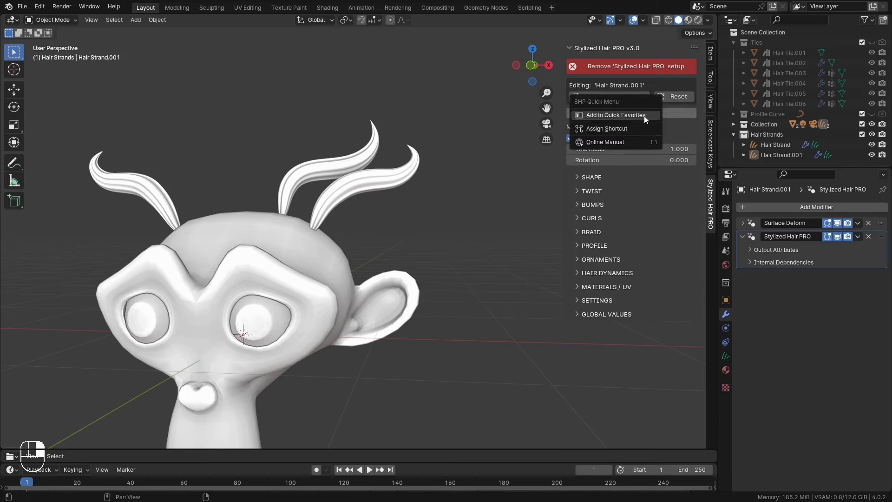
click(623, 130)
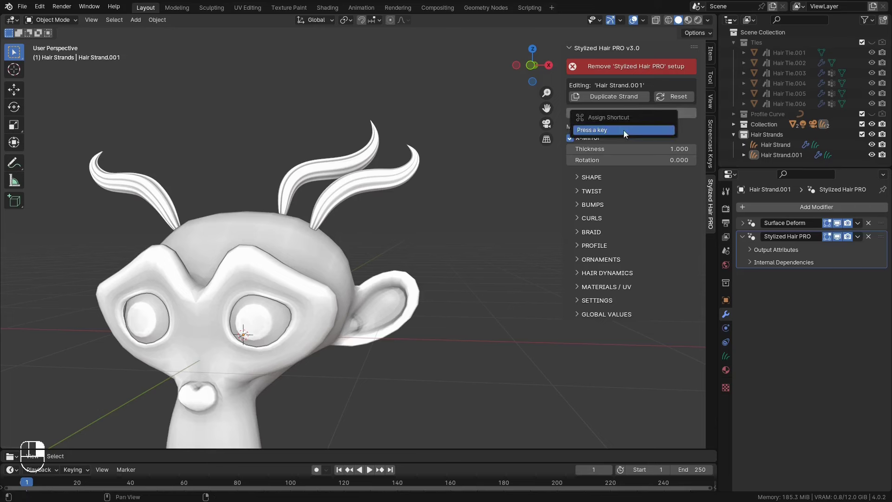
key(d)
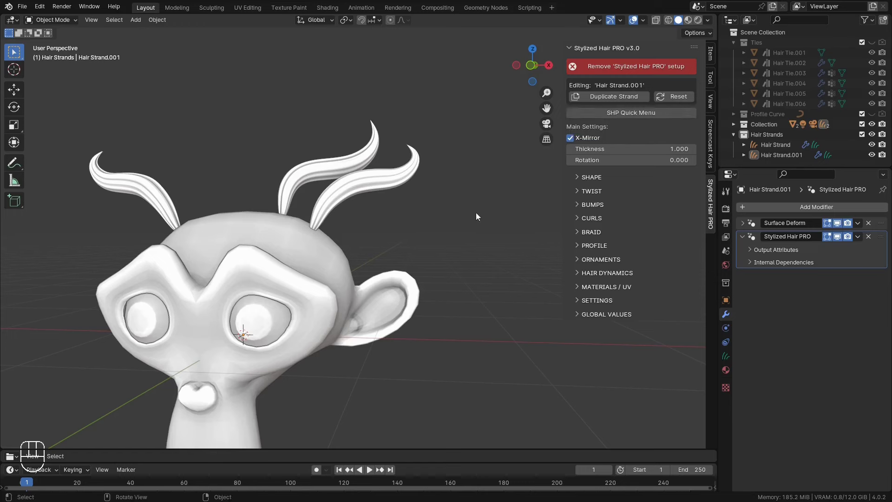
key(shift+q)
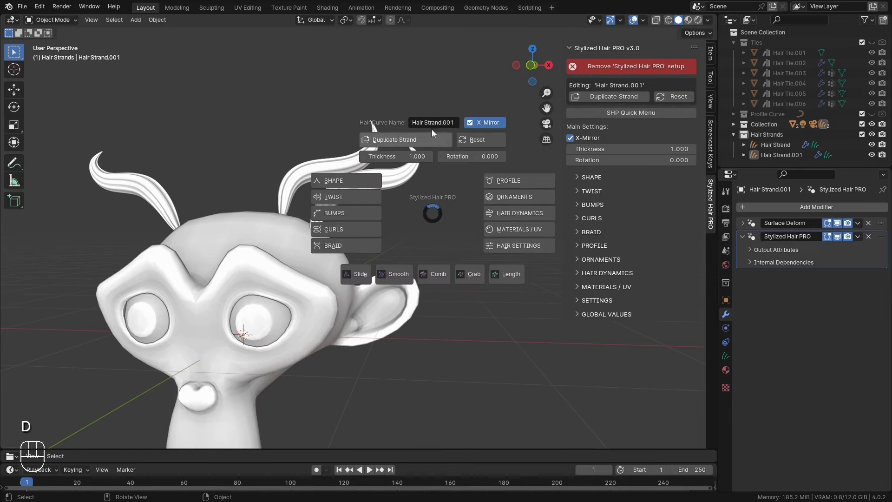
key(Escape)
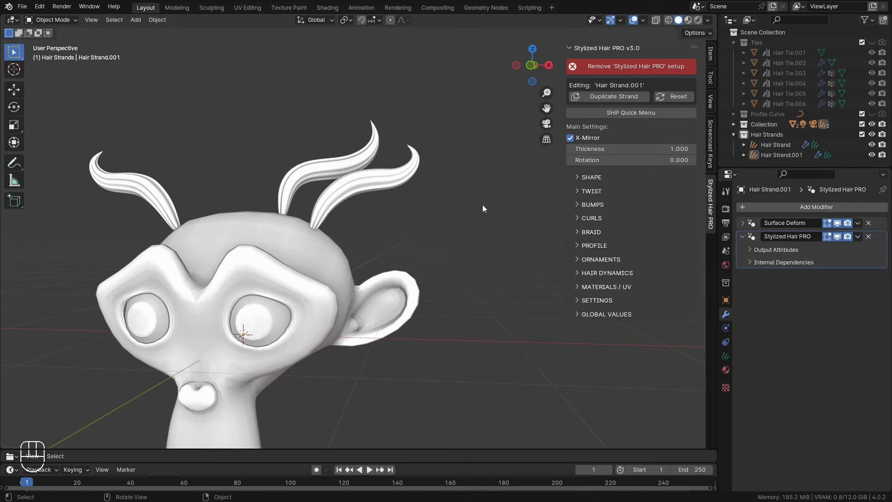
Step: Select Hair Strand.001, open its Shape settings from the quick menu and expand the matching Shape section
middle_drag(482, 204, 371, 232)
scroll(405, 180, up, 2)
click(410, 150)
key(d)
key(shift+q)
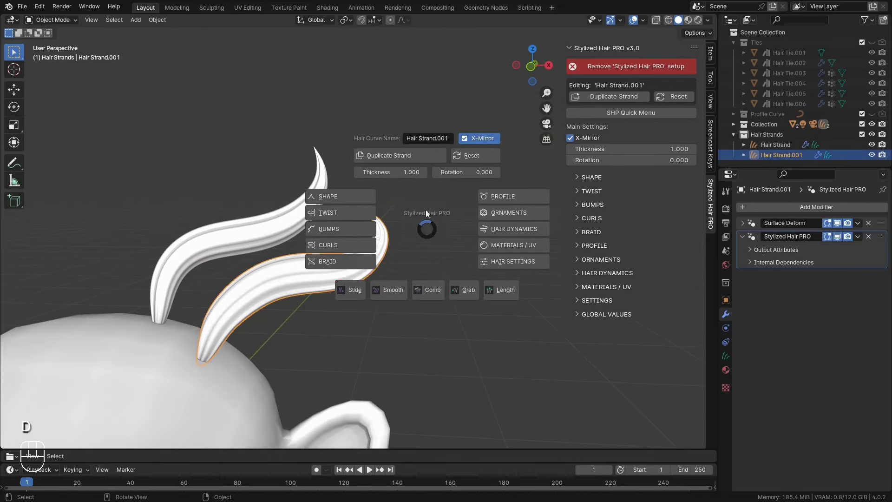
click(351, 196)
drag(354, 194, 499, 197)
click(579, 177)
Step: Reopen the Shape popup, compare its options with the expanded Shape section and close it
key(shift+q)
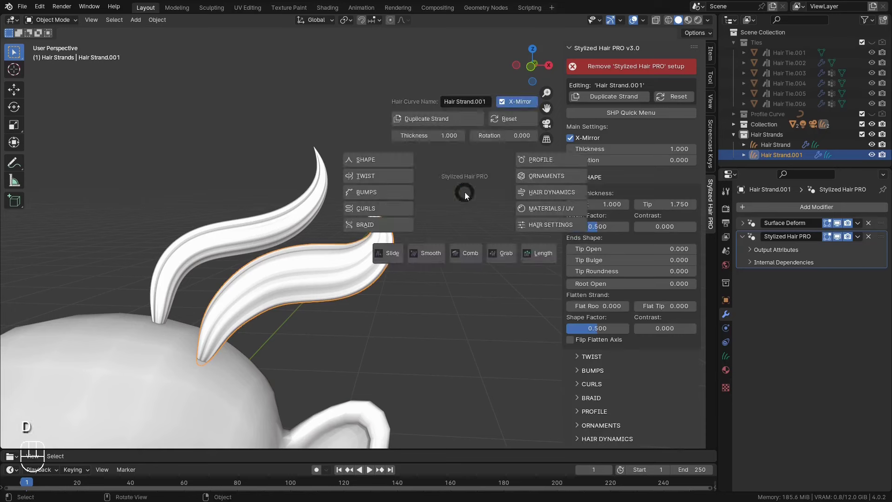
click(388, 157)
drag(389, 159, 498, 181)
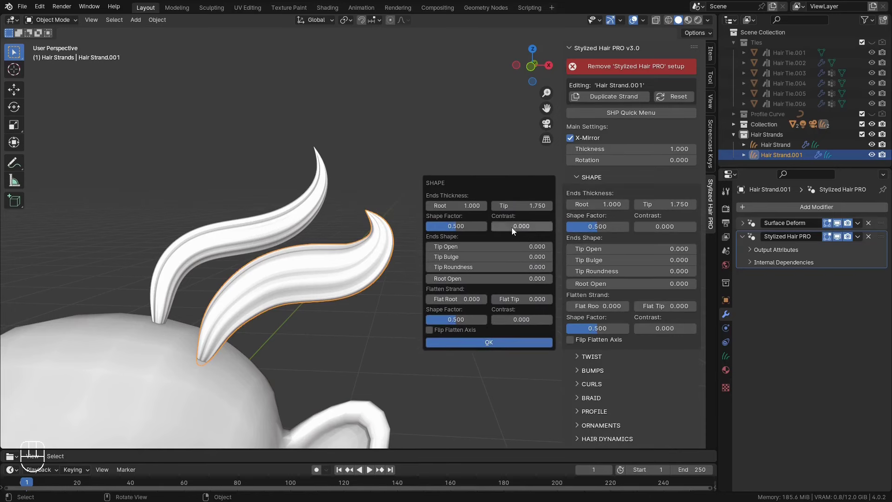
drag(511, 228, 469, 247)
click(459, 342)
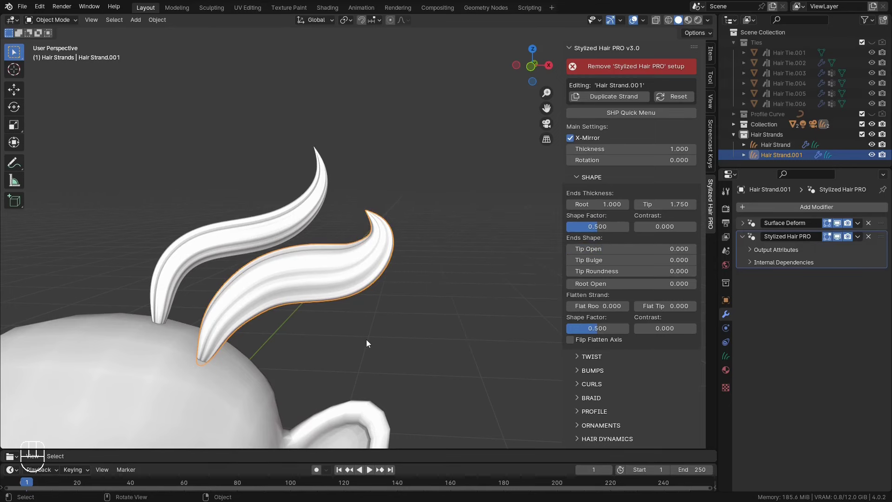
Step: Through the quick menu, set the strand's Thickness to 0.400 and raise its Curls frequency to form curls
key(d)
drag(316, 246, 255, 246)
key(q)
click(308, 309)
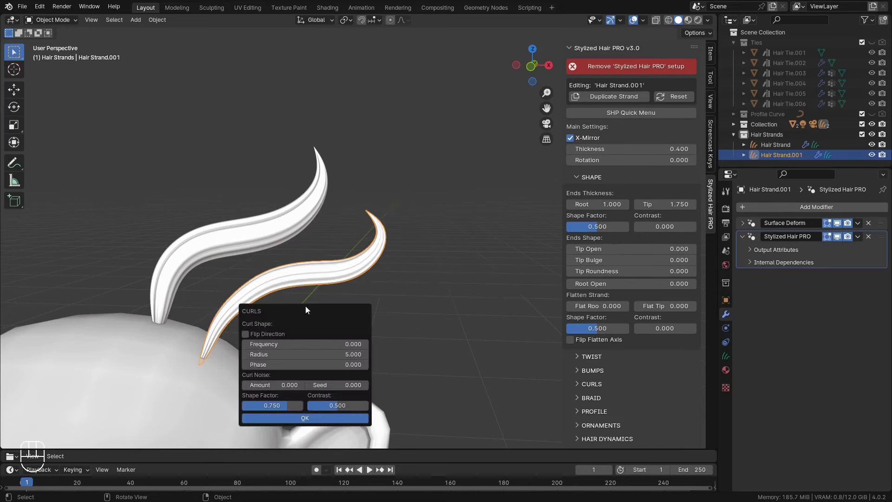
drag(305, 306, 483, 324)
Step: Duplicate the curled strand and move the copy to another spot on Suzanne's head with the Slide brush
key(q)
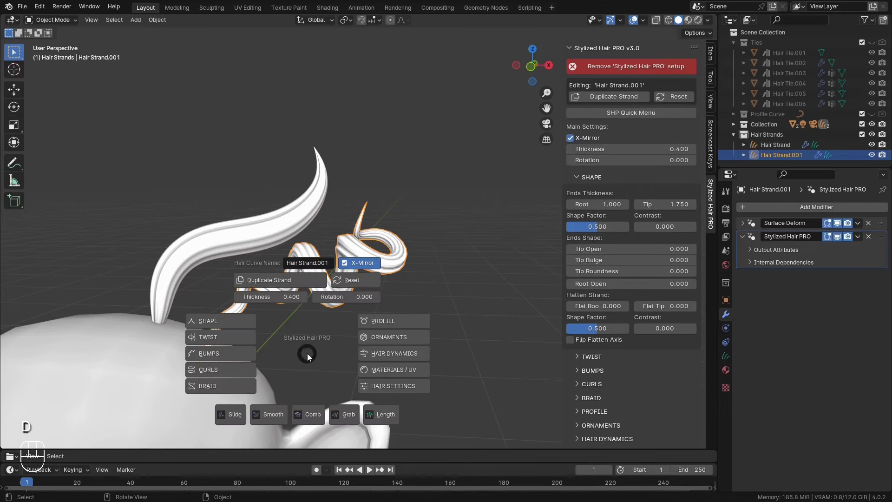
click(201, 355)
drag(202, 355, 138, 354)
middle_drag(178, 347, 149, 337)
drag(147, 326, 160, 324)
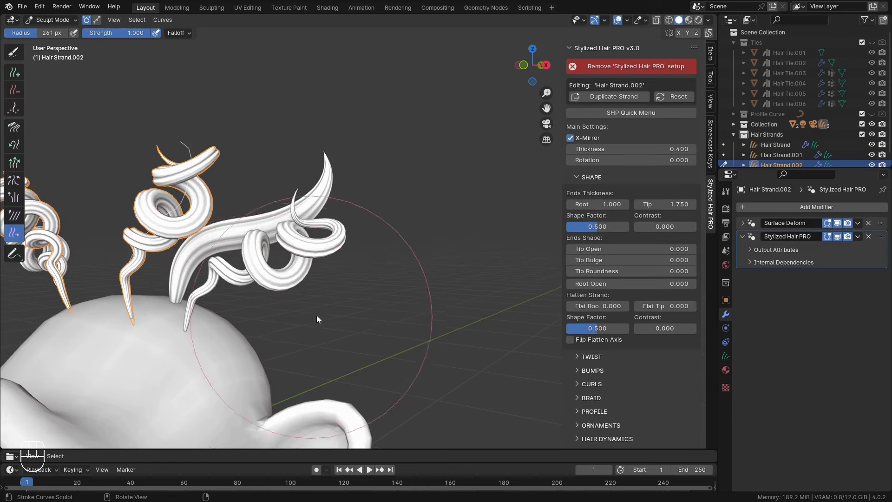
Step: Leave Sculpt Mode, reset Hair Strand.002 to its default settings through the quick menu, and delete that strand
key(Tab)
click(242, 311)
mouse_move(242, 312)
middle_down()
mouse_move(281, 313)
mouse_move(328, 276)
middle_up()
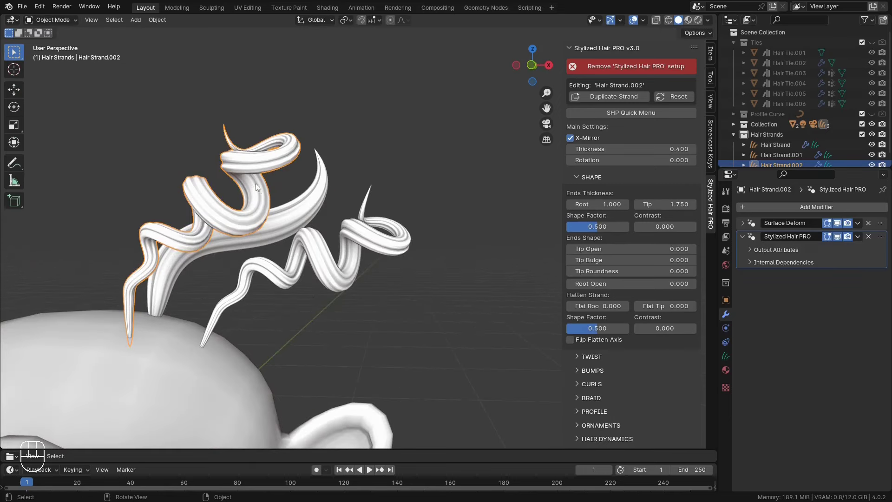
key(q)
click(301, 107)
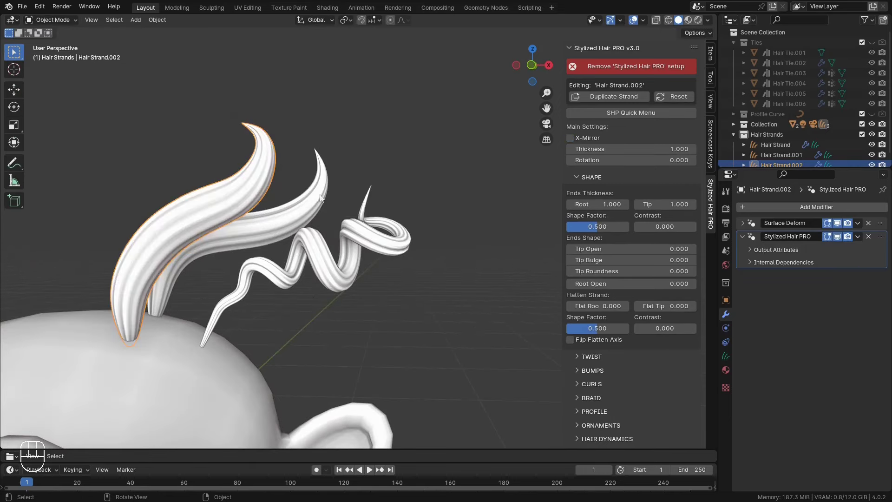
key(x)
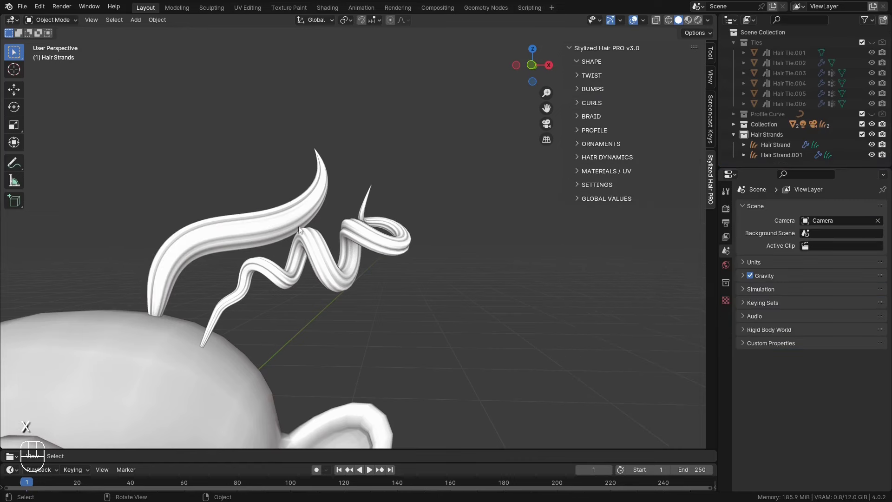
Step: Select Hair Strand.001 and examine the row of sculpt brushes in its SHP Quick Menu
click(335, 287)
key(q)
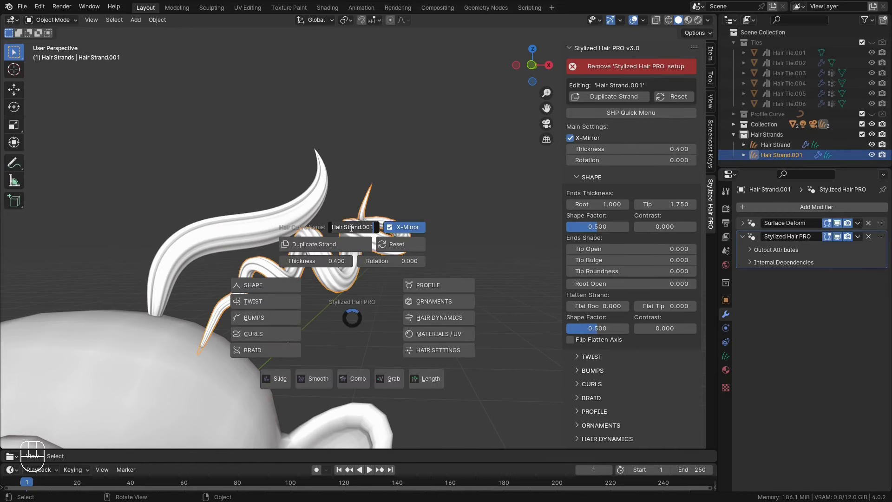
click(413, 196)
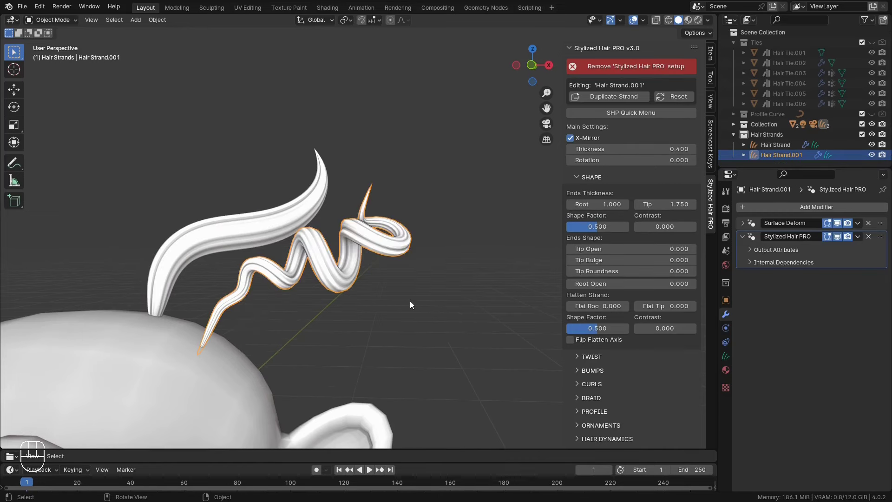
shift+middle_drag(390, 297, 336, 315)
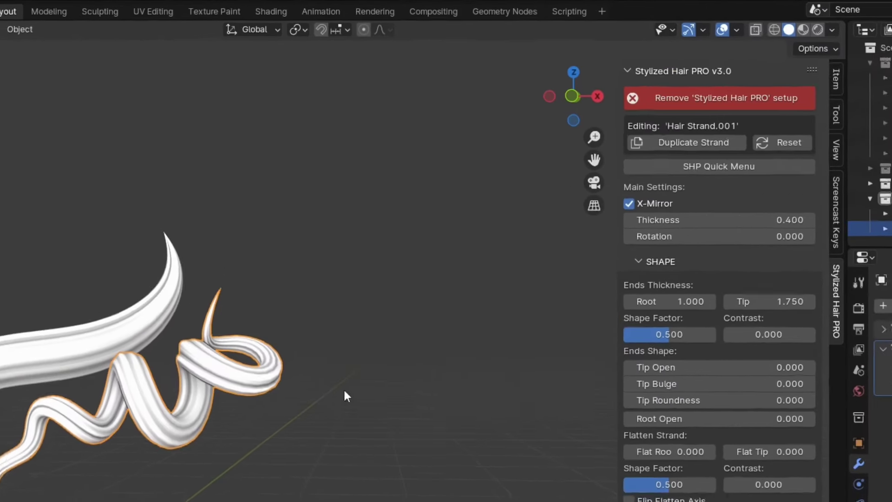
key(q)
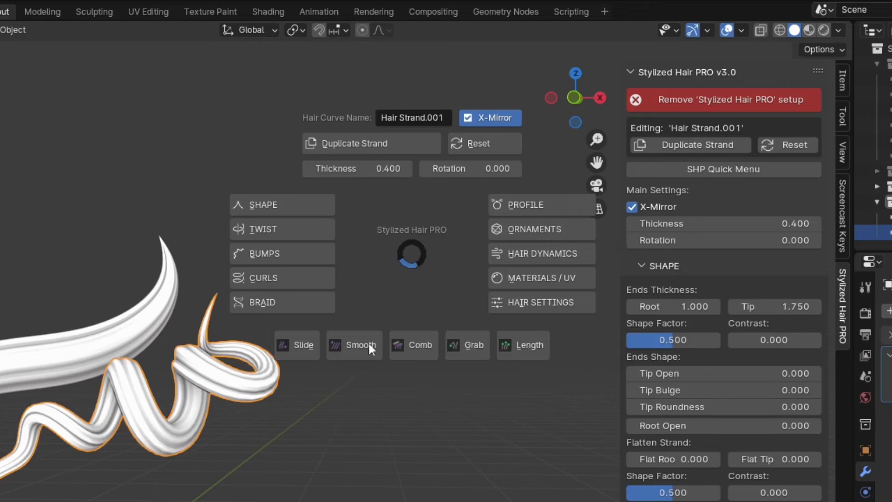
key(Escape)
middle_drag(357, 441, 357, 440)
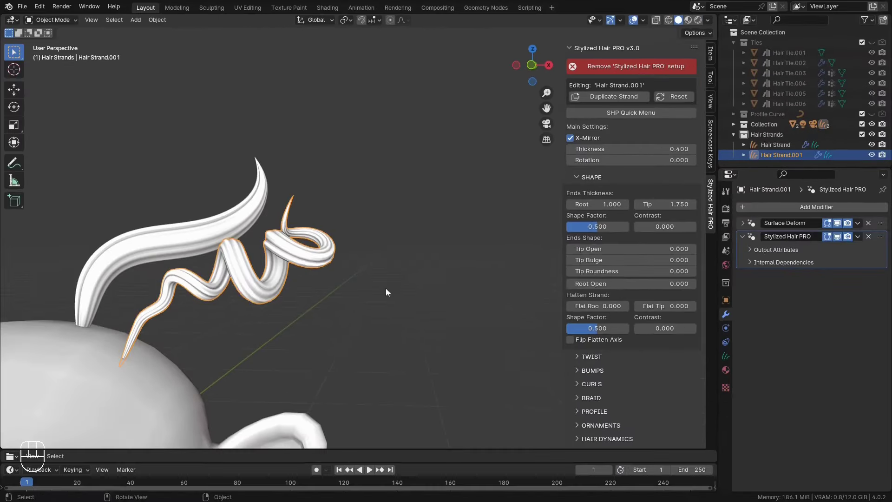
middle_drag(386, 295, 436, 286)
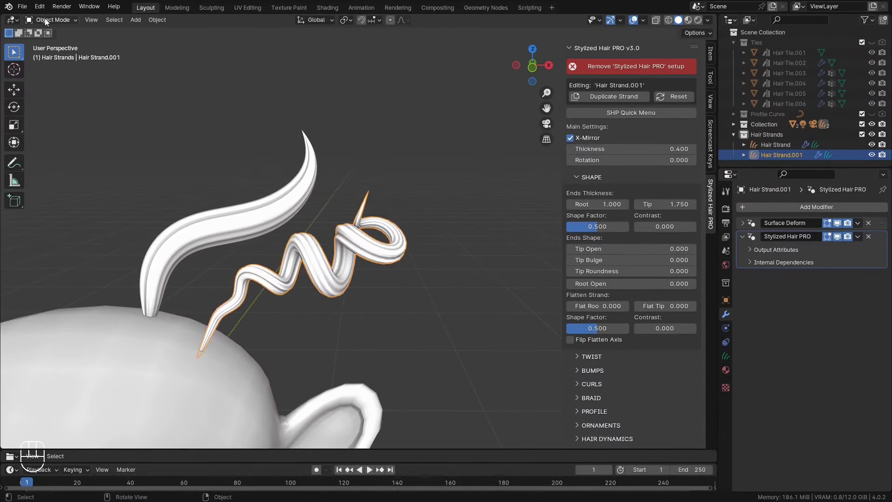
Step: Comb the tip of the curled strand outward in Sculpt Mode and return to Object Mode
key(ctrl+Tab)
click(430, 186)
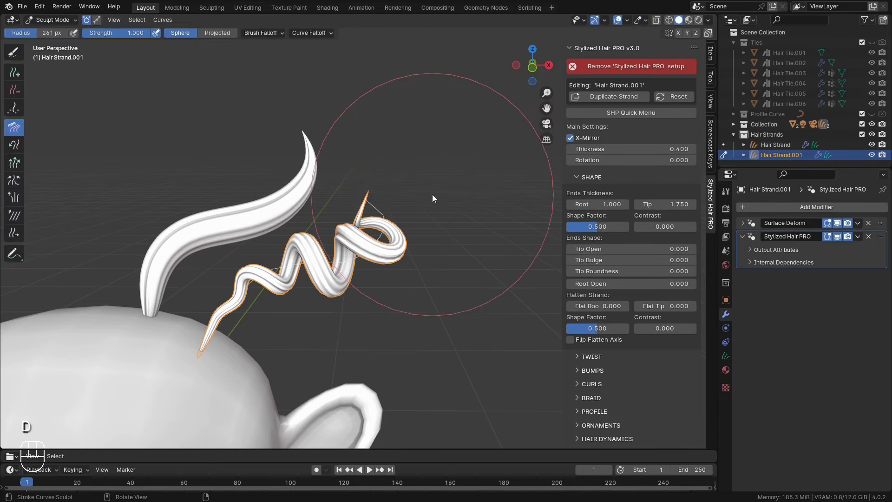
drag(389, 237, 386, 183)
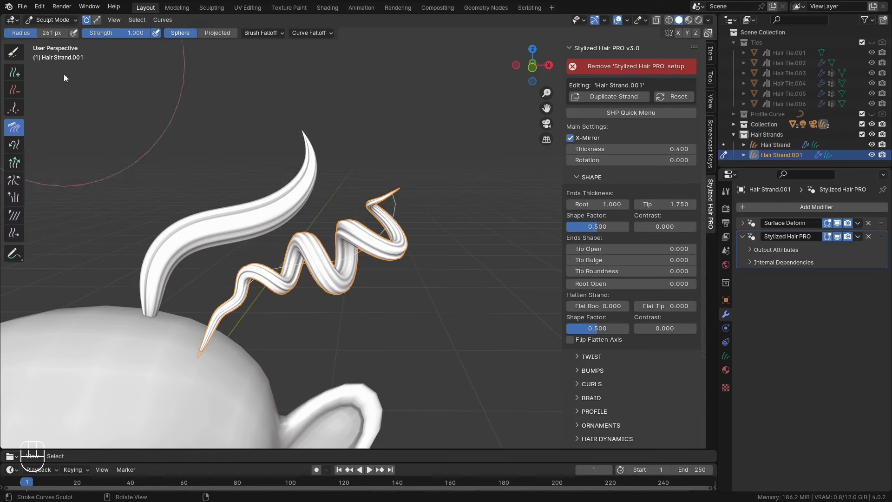
key(Tab)
click(334, 162)
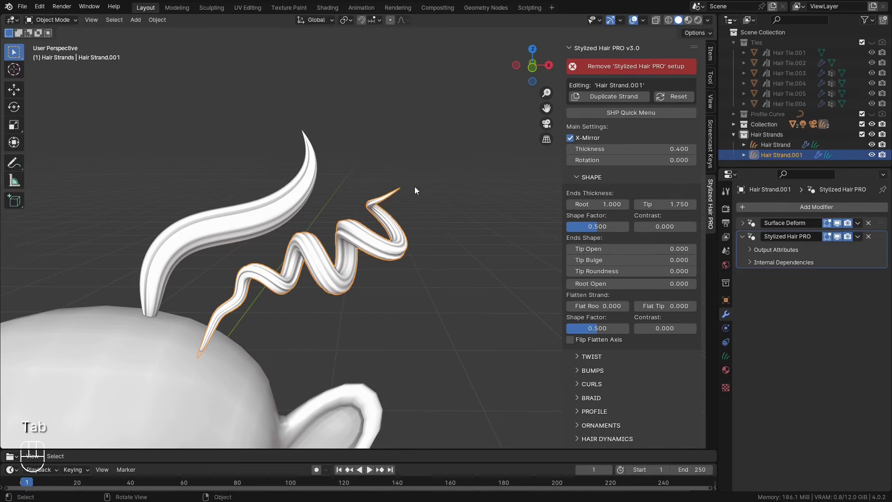
Step: Using the brush shortcut menu, sculpt the curled strand's root and pull its tip upward
key(d)
click(353, 242)
drag(201, 344, 200, 352)
key(d)
click(374, 373)
mouse_move(393, 205)
mouse_down()
mouse_move(435, 116)
mouse_move(430, 93)
mouse_up()
Step: Sculpt the middle of the curled strand, comb its curls and tip up and outward, and return to Object Mode
key(d)
click(394, 312)
mouse_move(348, 274)
mouse_down()
mouse_move(426, 118)
mouse_move(372, 249)
mouse_up()
key(d)
click(374, 312)
scroll(372, 242, down, 2)
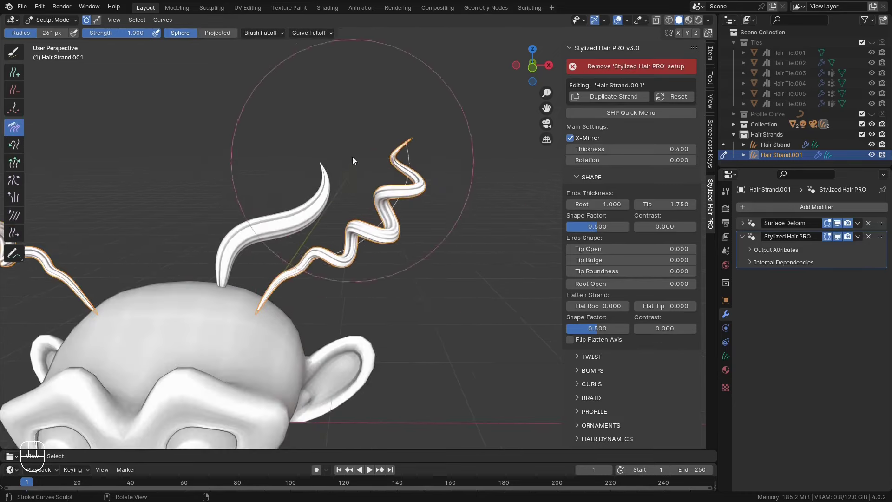
drag(363, 143, 409, 232)
mouse_move(359, 258)
mouse_down()
mouse_move(478, 182)
mouse_move(462, 135)
mouse_up()
key(Tab)
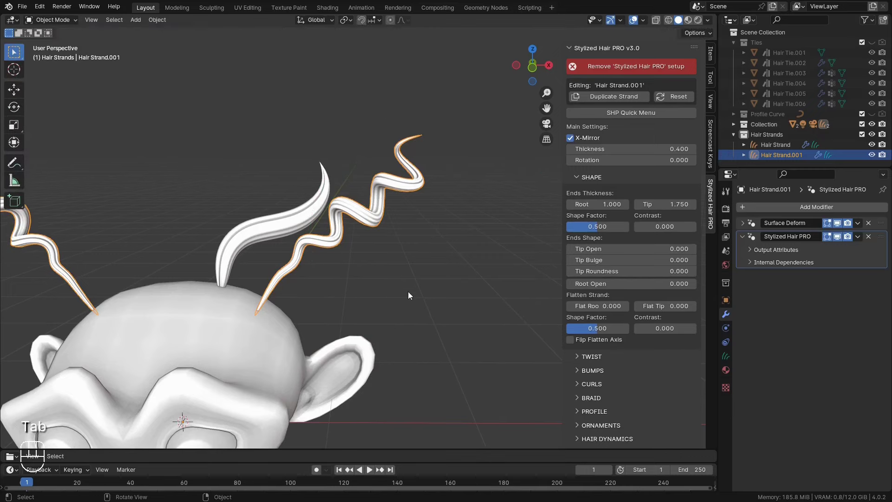
Step: Select the uncurled Hair Strand, reshape it slightly with two sculpt brushes, and return to Object Mode
middle_drag(395, 296, 356, 328)
scroll(356, 328, up, 2)
scroll(356, 328, up, 1)
click(260, 200)
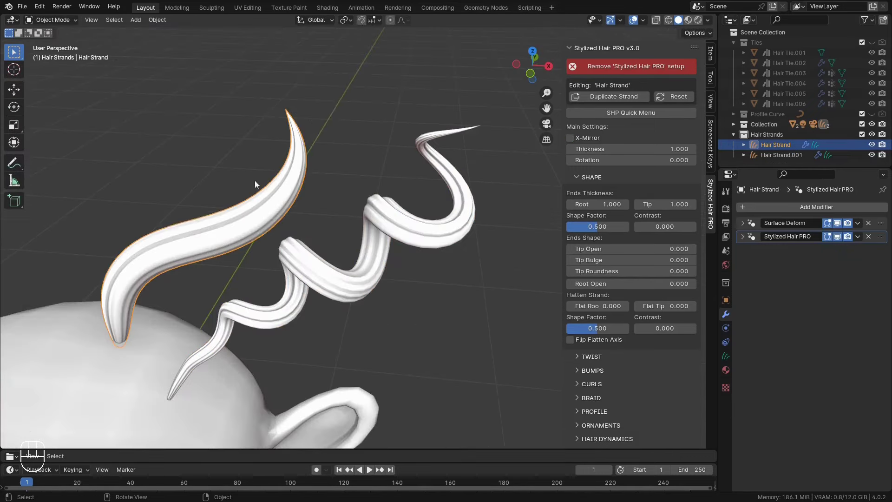
key(d)
click(261, 231)
mouse_move(160, 190)
mouse_down()
mouse_move(190, 199)
mouse_move(334, 135)
mouse_move(332, 192)
mouse_move(244, 162)
mouse_up()
key(d)
click(185, 232)
drag(132, 263, 354, 227)
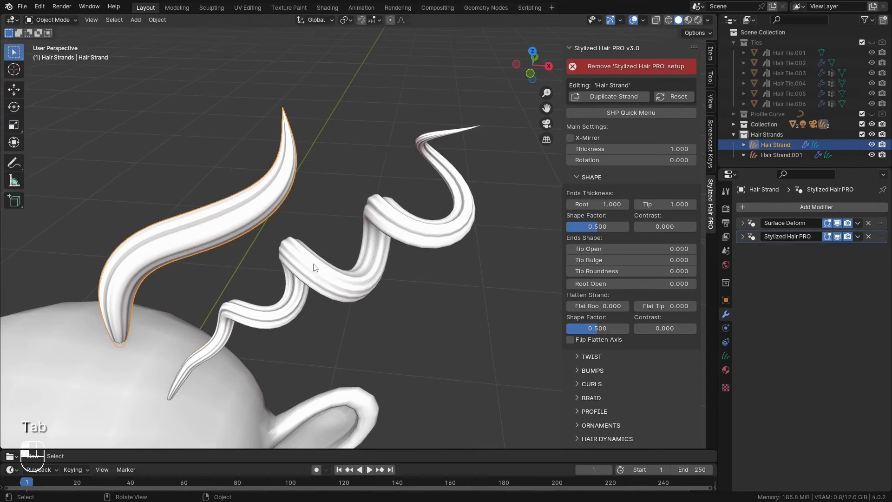
key(Tab)
Step: Select the curled strand again and rework its upper curls with two different sculpt brushes
click(313, 266)
key(d)
click(314, 326)
drag(326, 313, 420, 223)
key(d)
click(454, 279)
ctrl+drag(481, 191, 386, 269)
key(Tab)
key(q)
click(418, 207)
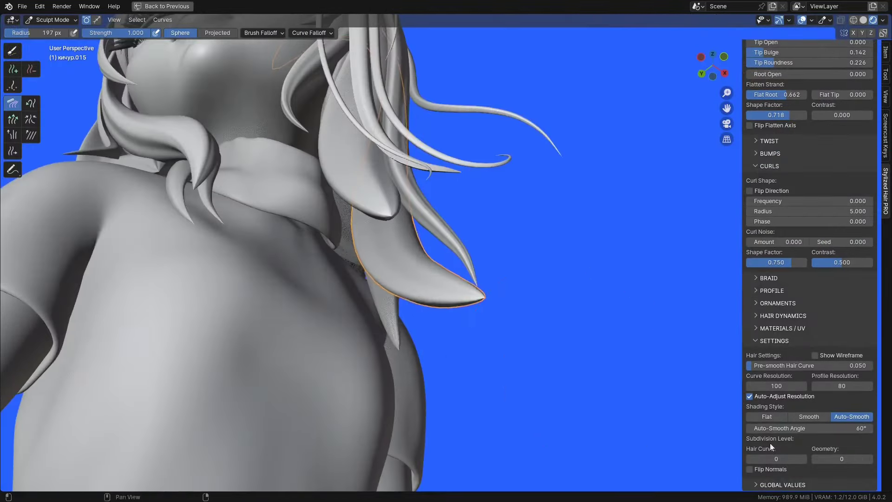
Step: On the character model, raise the selected lock's Hair Curve subdivision level and comb its tip
click(803, 459)
middle_drag(576, 372, 371, 343)
drag(371, 344, 400, 335)
middle_drag(399, 334, 509, 366)
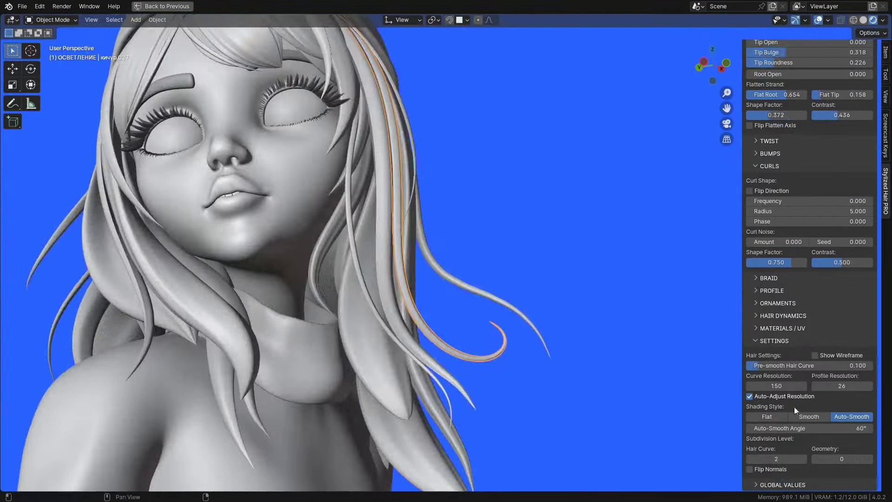
Step: Enter Sculpt Mode through the quick menu for the thin lock кичур.027 and comb its curled tip
key(q)
click(434, 355)
mouse_move(434, 355)
mouse_down()
mouse_move(512, 322)
mouse_move(516, 339)
mouse_up()
middle_drag(534, 279, 539, 325)
drag(499, 321, 508, 333)
key(q)
click(484, 354)
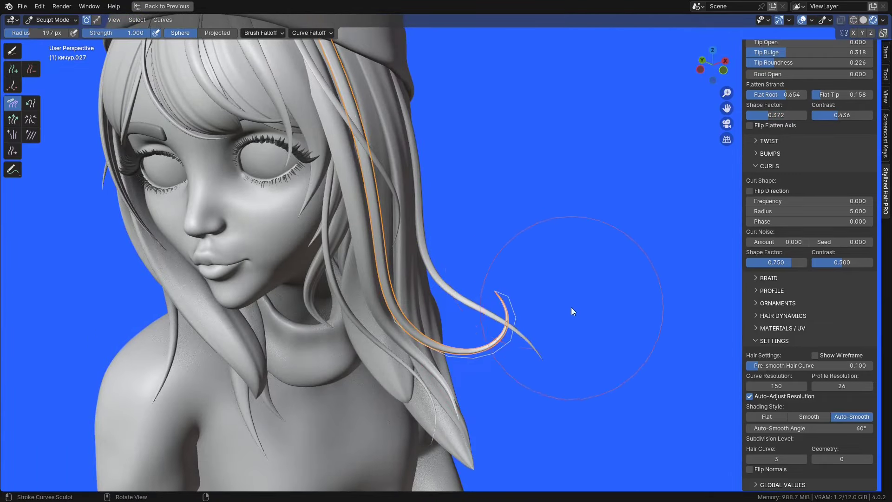
Step: Enlarge the Comb brush radius to 277 px and comb the thin lock into place from several angles
middle_drag(569, 306, 443, 258)
key(f)
click(439, 263)
drag(439, 262, 431, 269)
middle_drag(431, 270, 431, 263)
drag(430, 263, 425, 288)
middle_drag(487, 316, 419, 327)
drag(419, 328, 427, 325)
middle_drag(542, 324, 576, 275)
Step: Switch to the thin lock кичур.039 beside the character's face and comb it with the Comb brush
key(ctrl+Tab)
click(400, 209)
key(q)
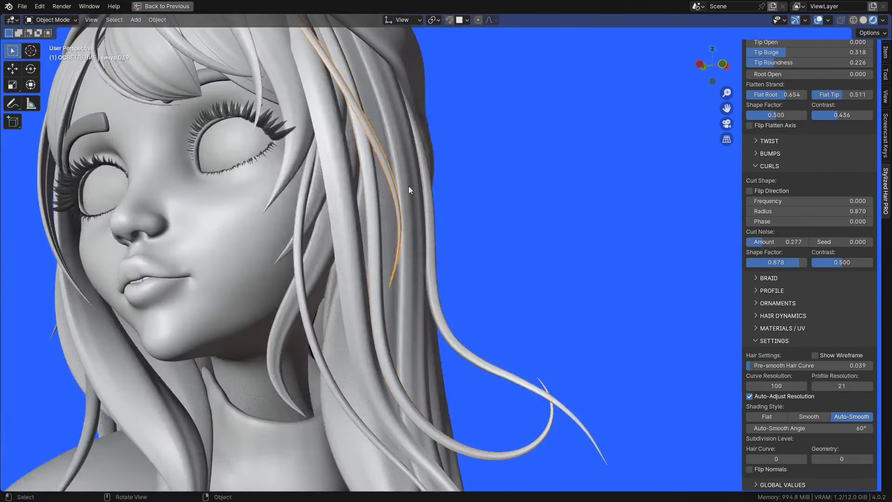
click(400, 268)
drag(437, 255, 375, 114)
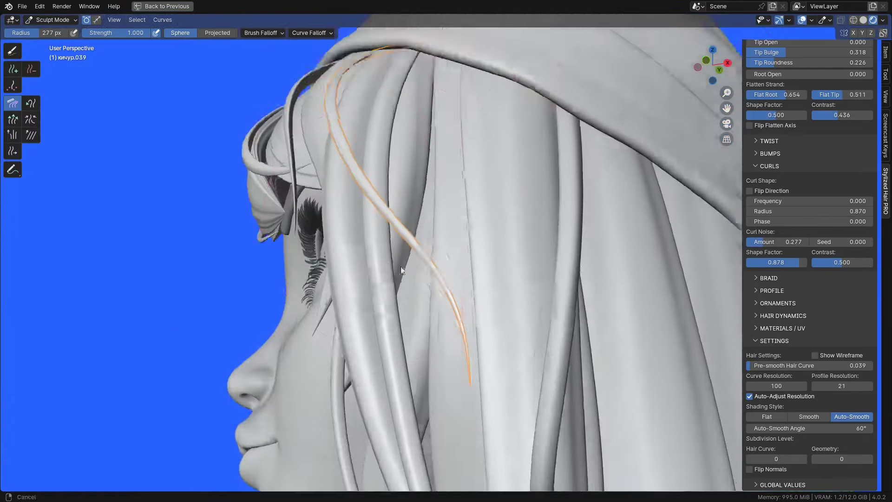